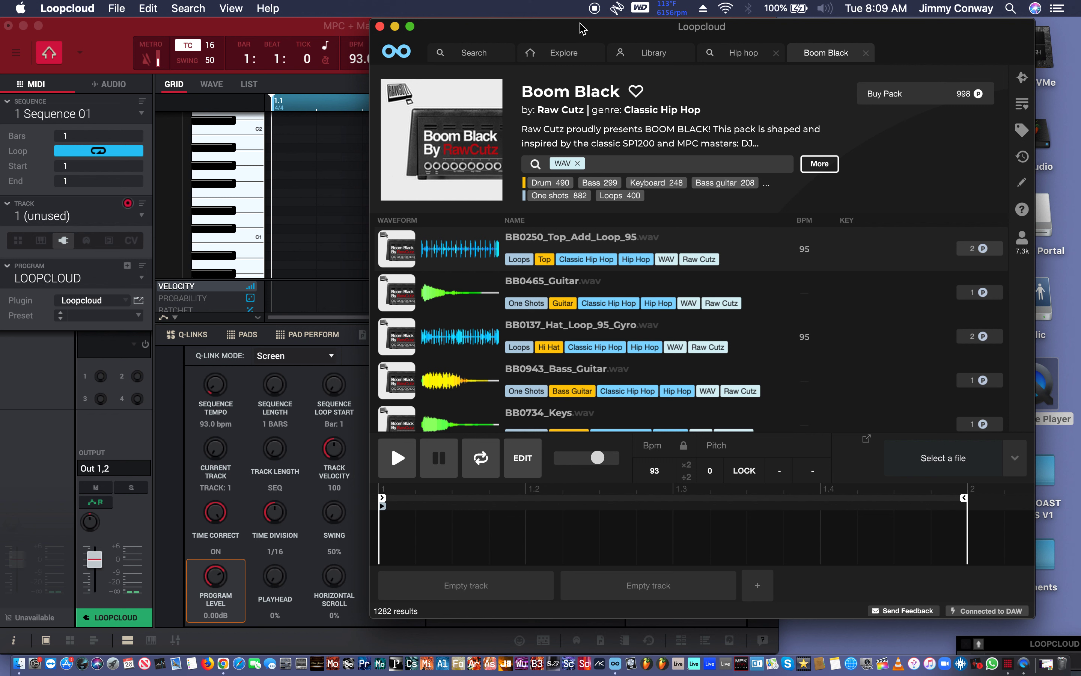
# - Switch to the MPC window from Loopcloud, select track 2 and make it a clip program track
pyautogui.moveTo(467, 38); pyautogui.dragTo(606, 56)
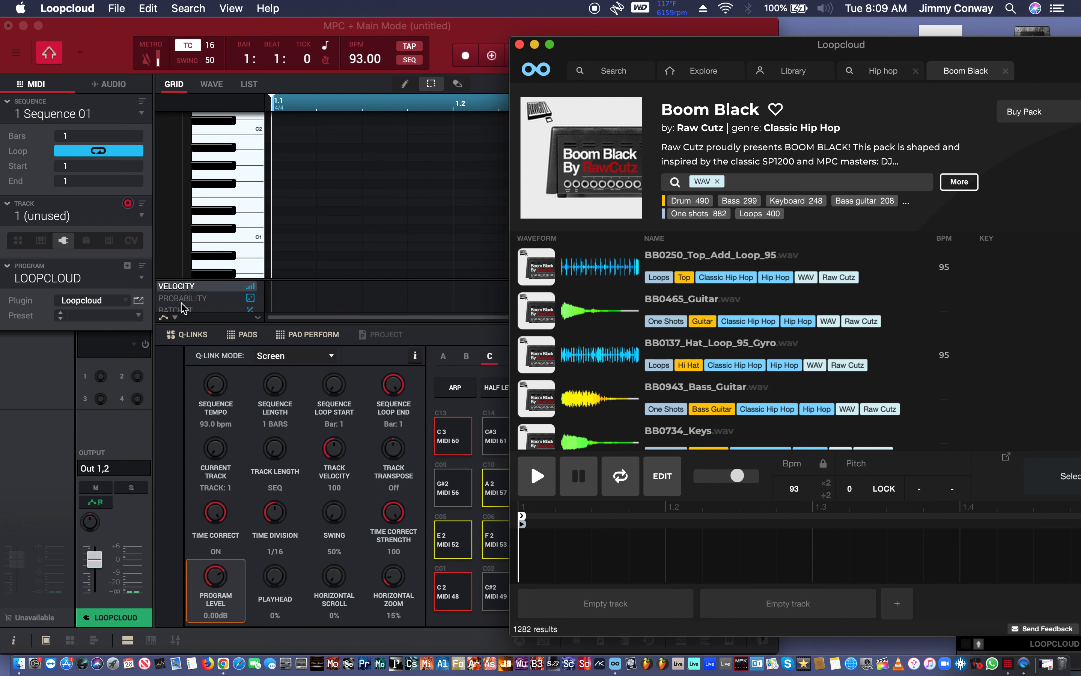
pyautogui.click(73, 221)
pyautogui.click(73, 221)
pyautogui.click(73, 248)
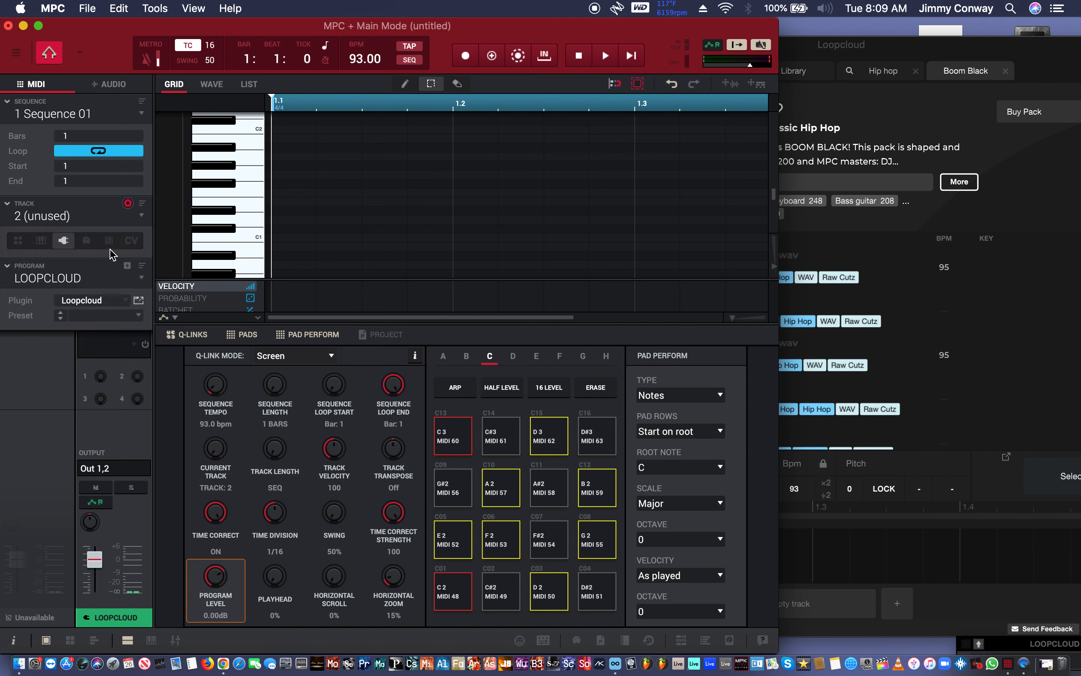
pyautogui.click(109, 241)
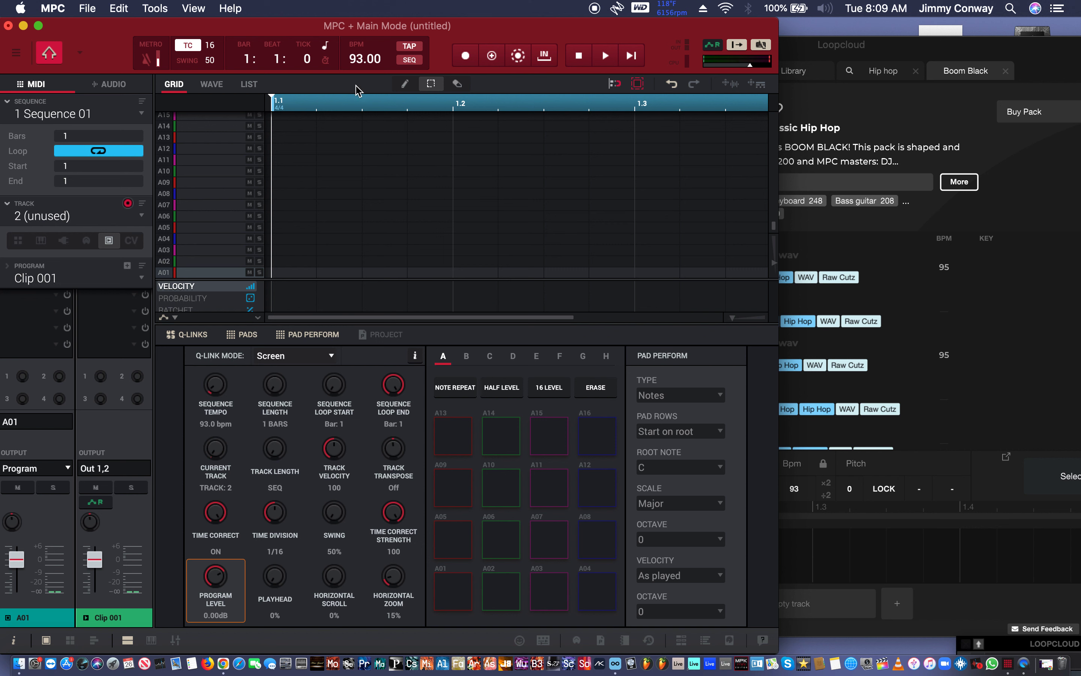
# - Switch the MPC to Program Edit mode and bring the clip program's pads into view
pyautogui.click(80, 54)
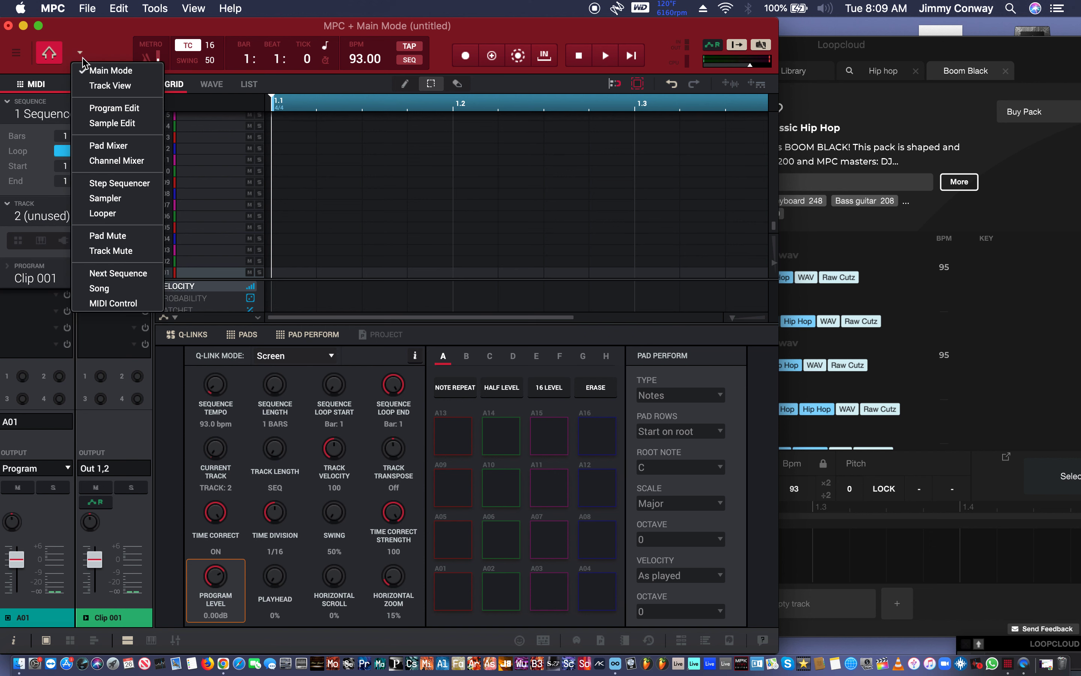
pyautogui.click(139, 118)
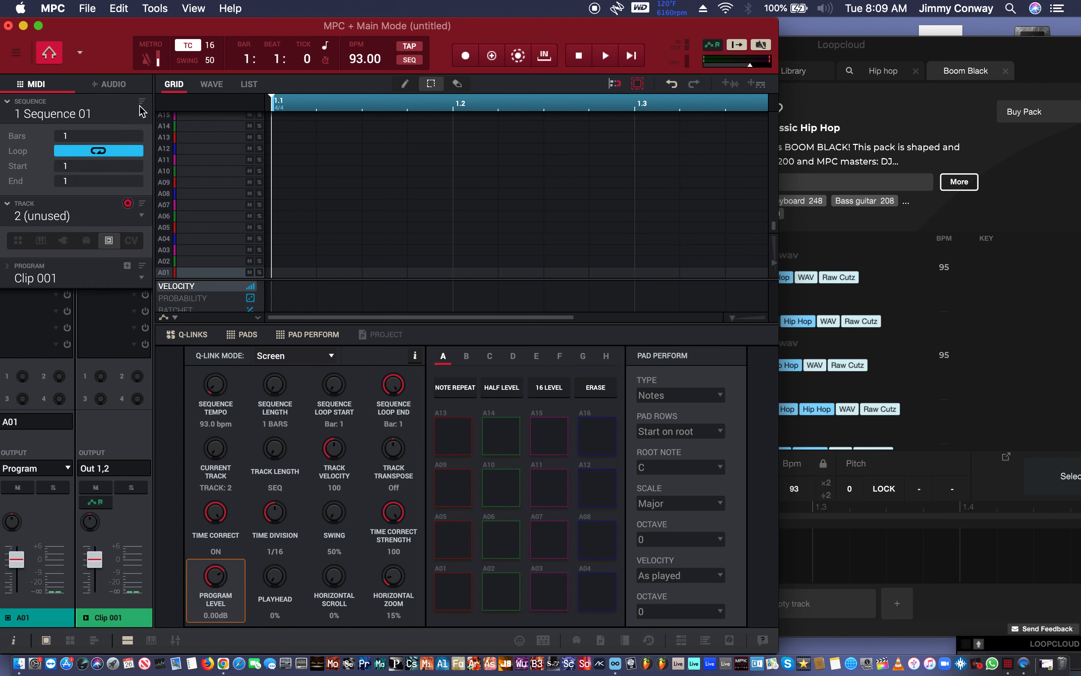
pyautogui.hscroll(9, 432, 502)
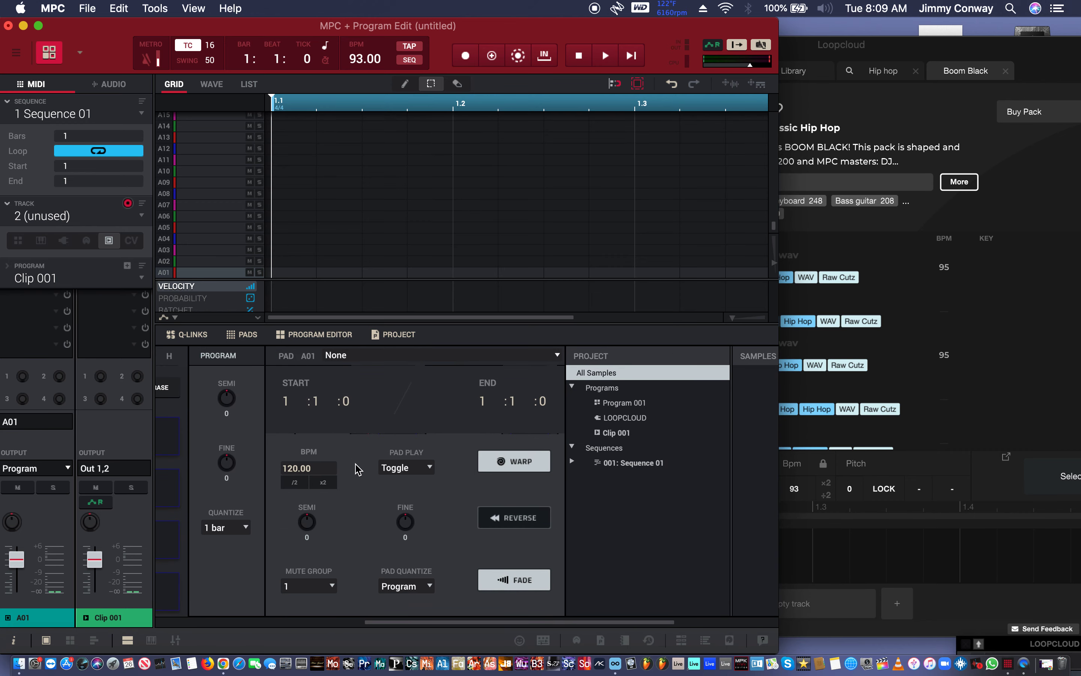
pyautogui.hscroll(-6, 723, 510)
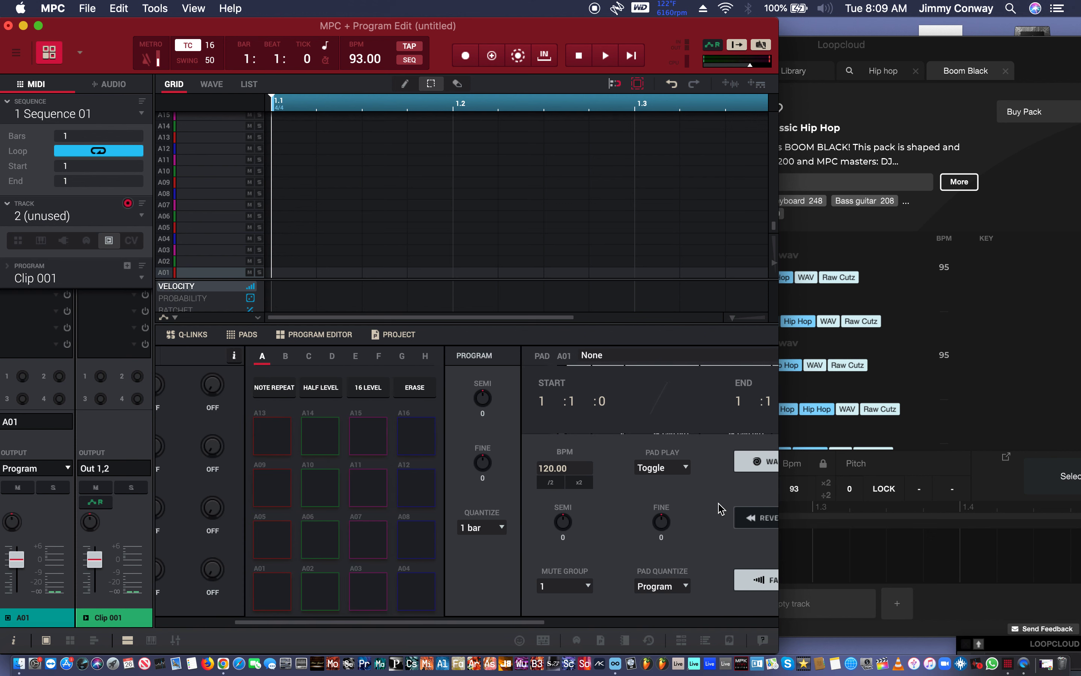
# - Return to Loopcloud and filter the Boom Black pack by Loops and Drum
pyautogui.click(887, 44)
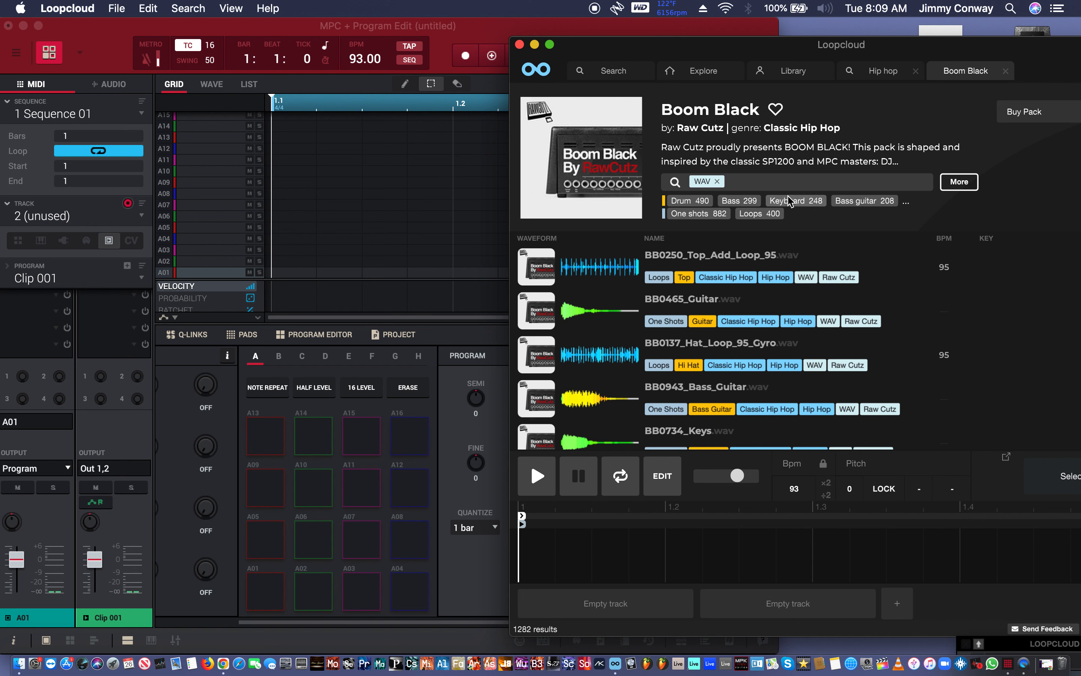
pyautogui.click(760, 216)
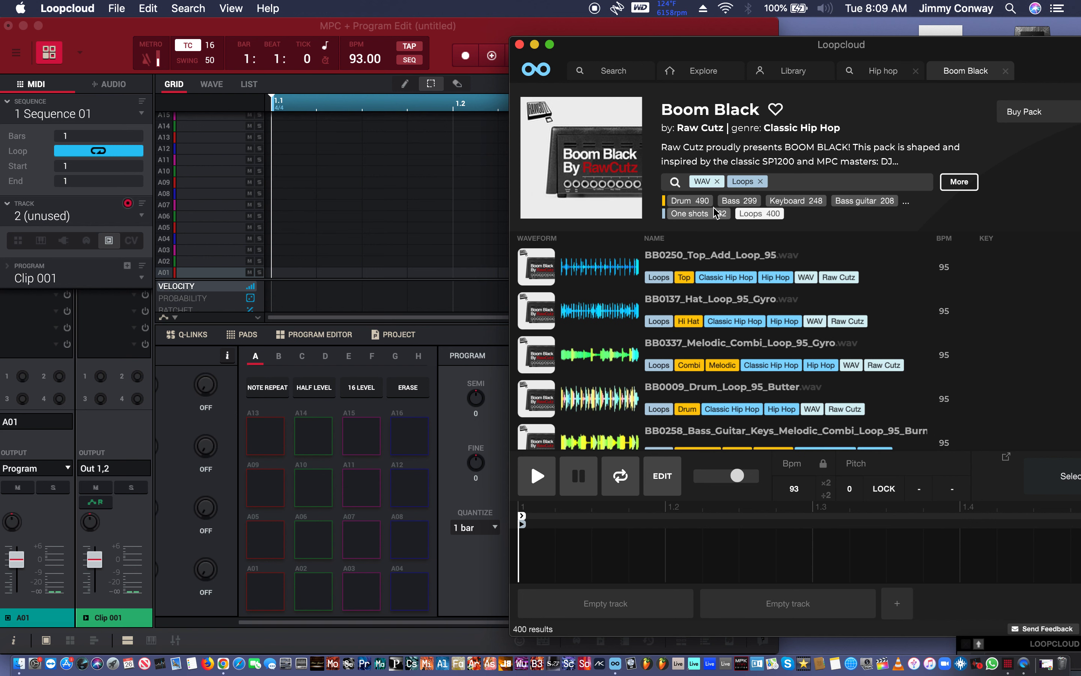
pyautogui.click(701, 202)
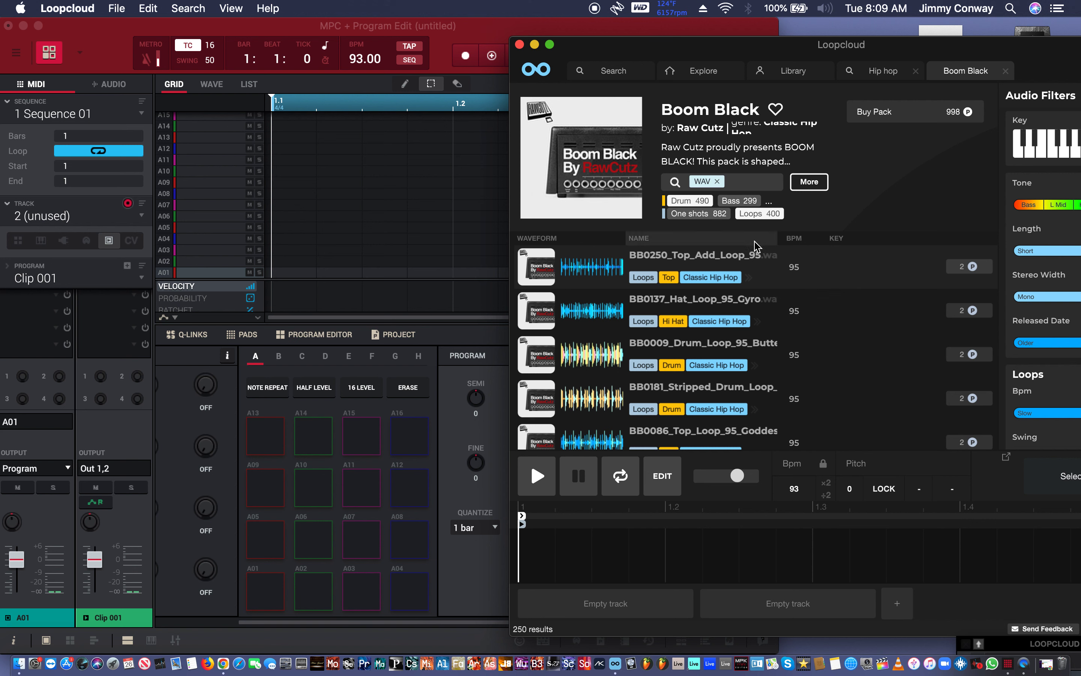
# - Preview BB0250_Top_Add_Loop_95 and add it to the favourites, keeping the MPC pads visible beside Loopcloud
pyautogui.click(796, 295)
pyautogui.click(799, 282)
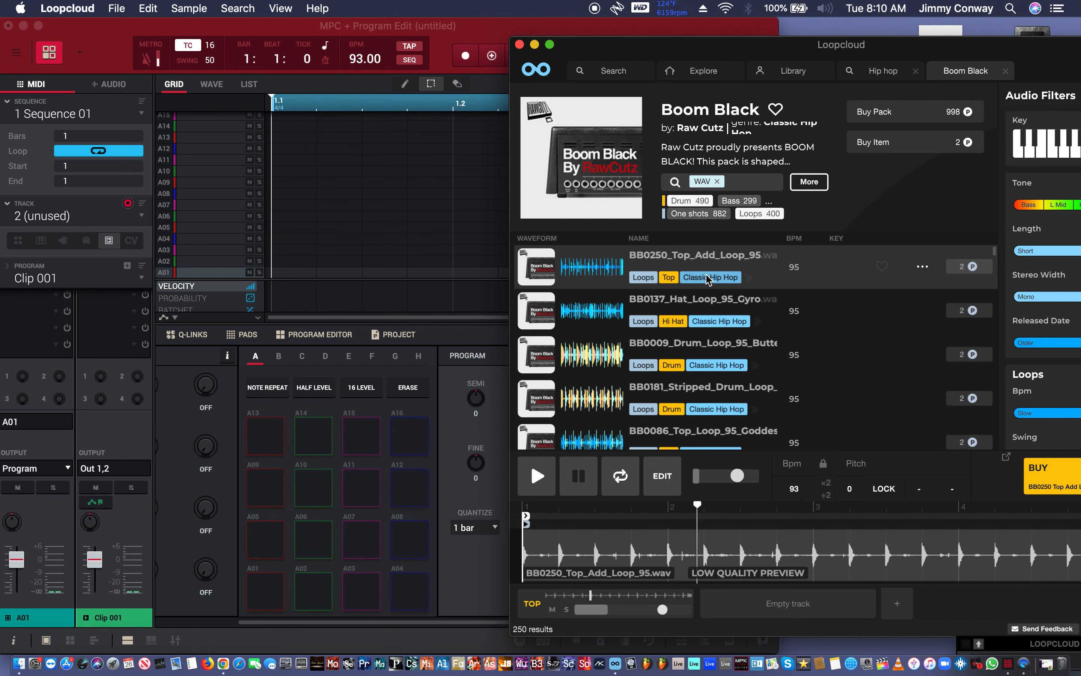
pyautogui.moveTo(775, 44); pyautogui.dragTo(687, 38)
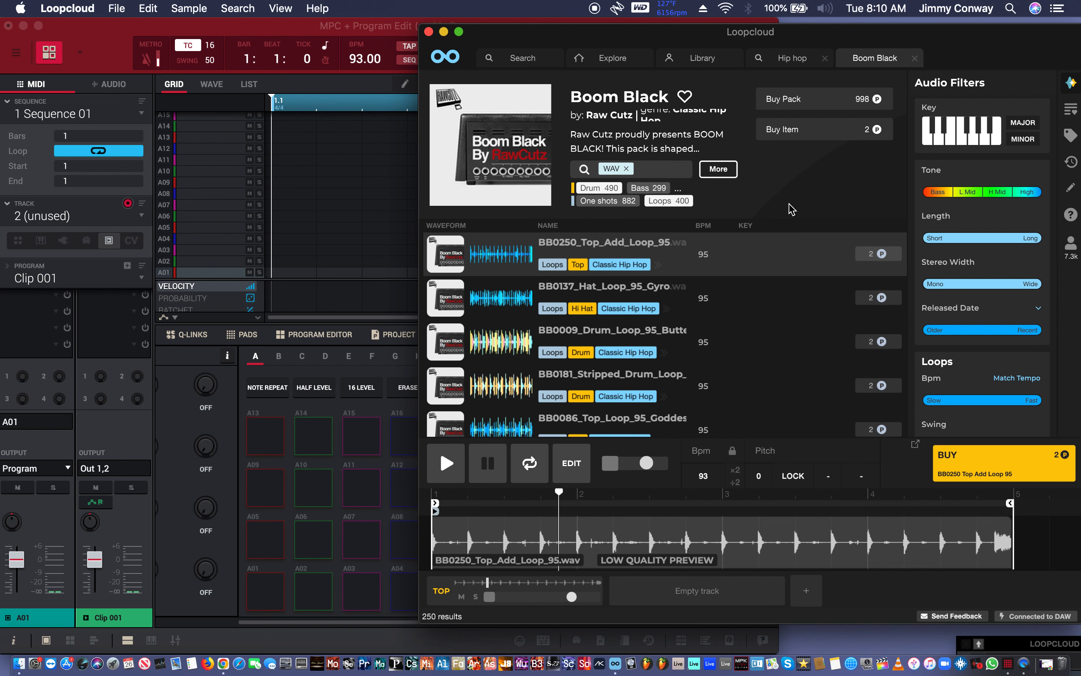
pyautogui.click(790, 254)
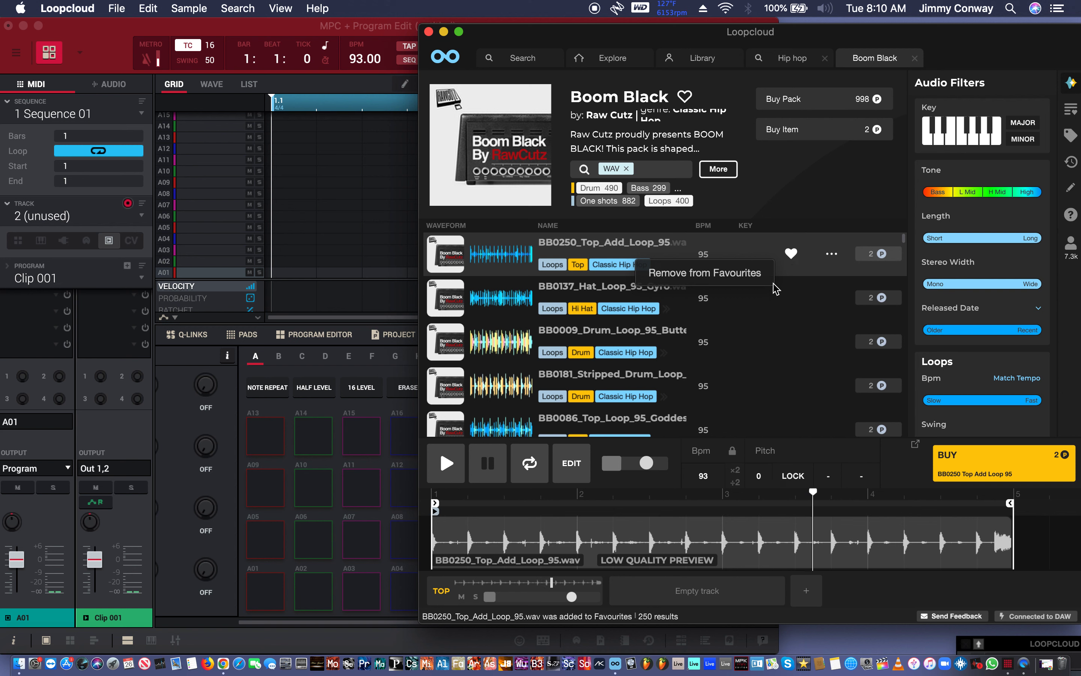
# - Preview BB0137_Hat_Loop_95_Gyro and BB0009_Drum_Loop_95_Butter, and add the Butter drum loop to the favourites
pyautogui.click(760, 304)
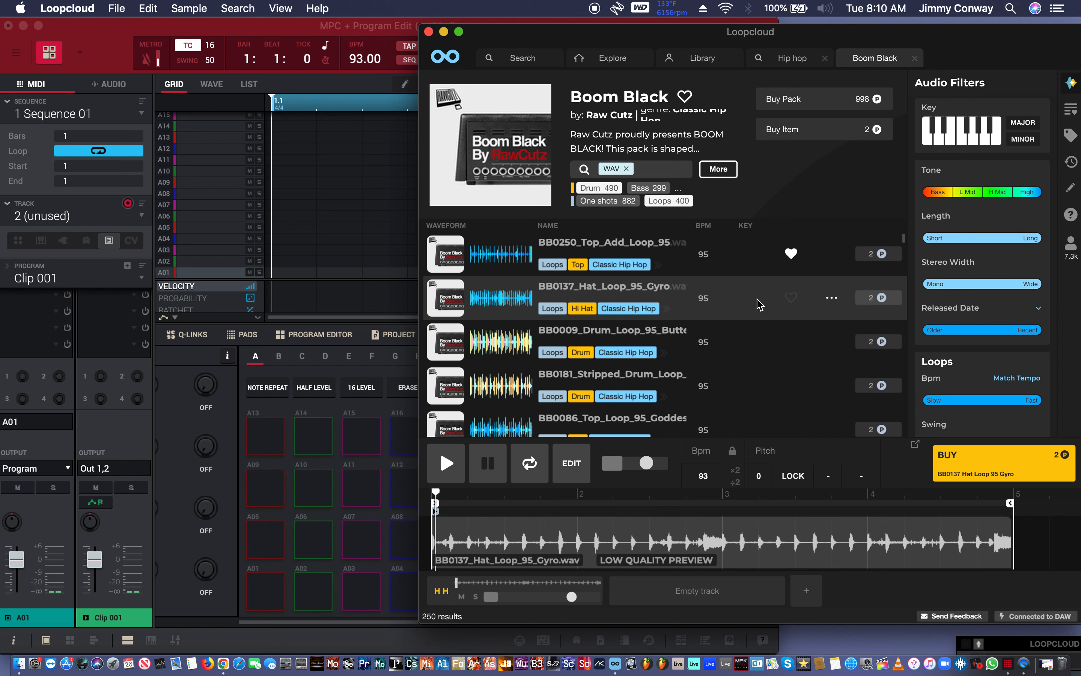
pyautogui.press('Down')
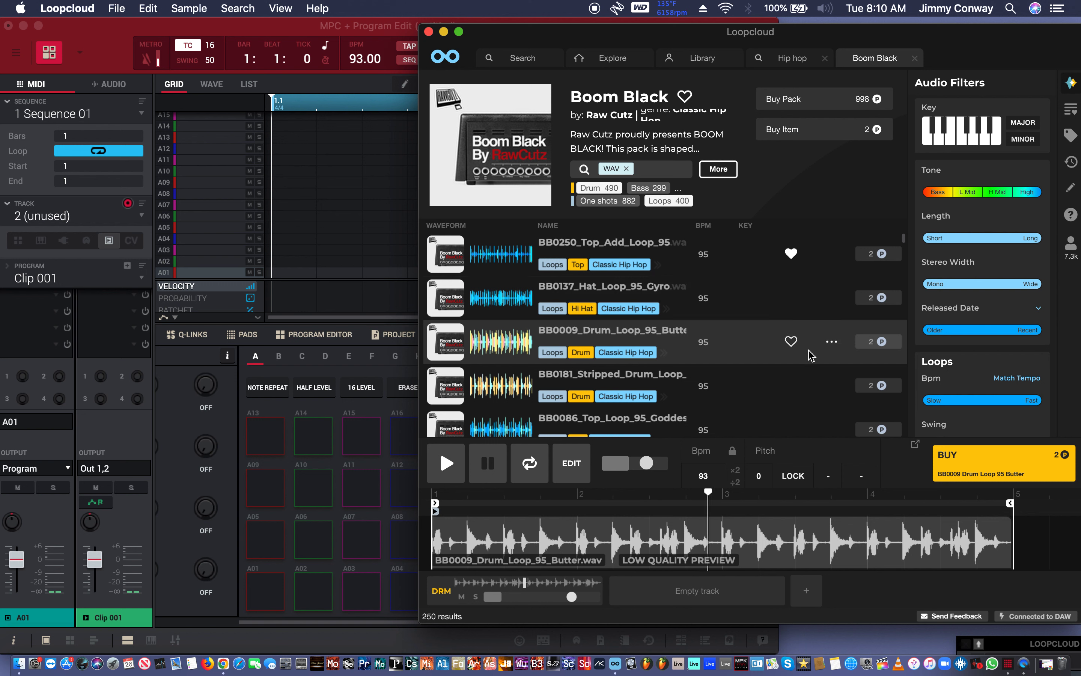
pyautogui.click(791, 342)
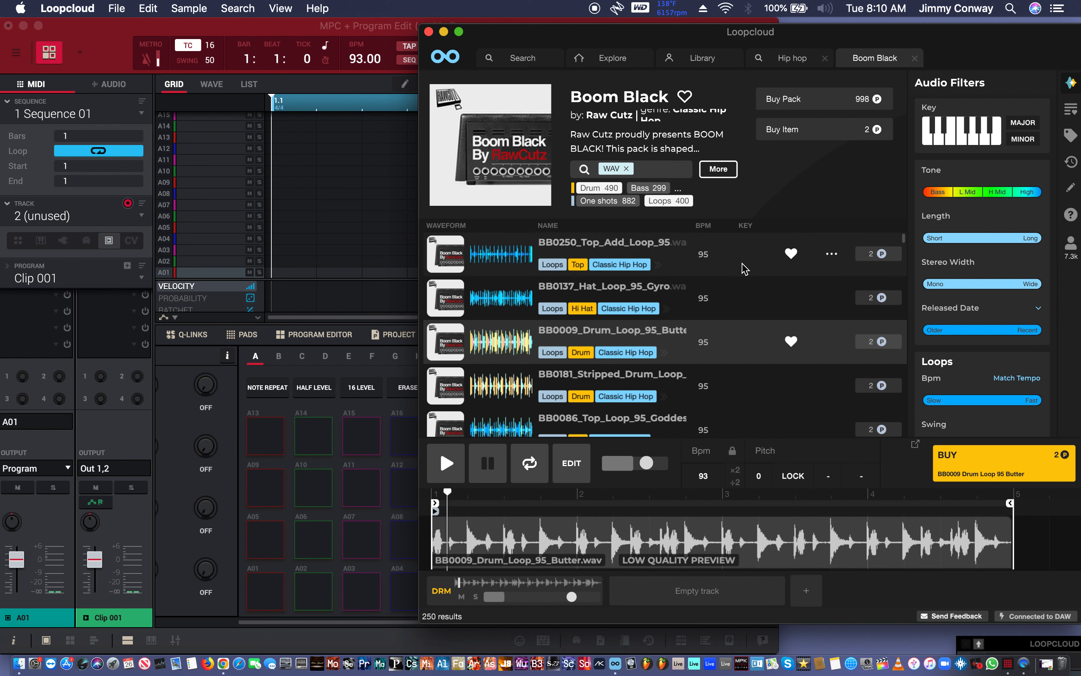
# - Buy BB0009_Drum_Loop_95_Butter and load it onto pad A01 of the MPC clip program
pyautogui.click(867, 346)
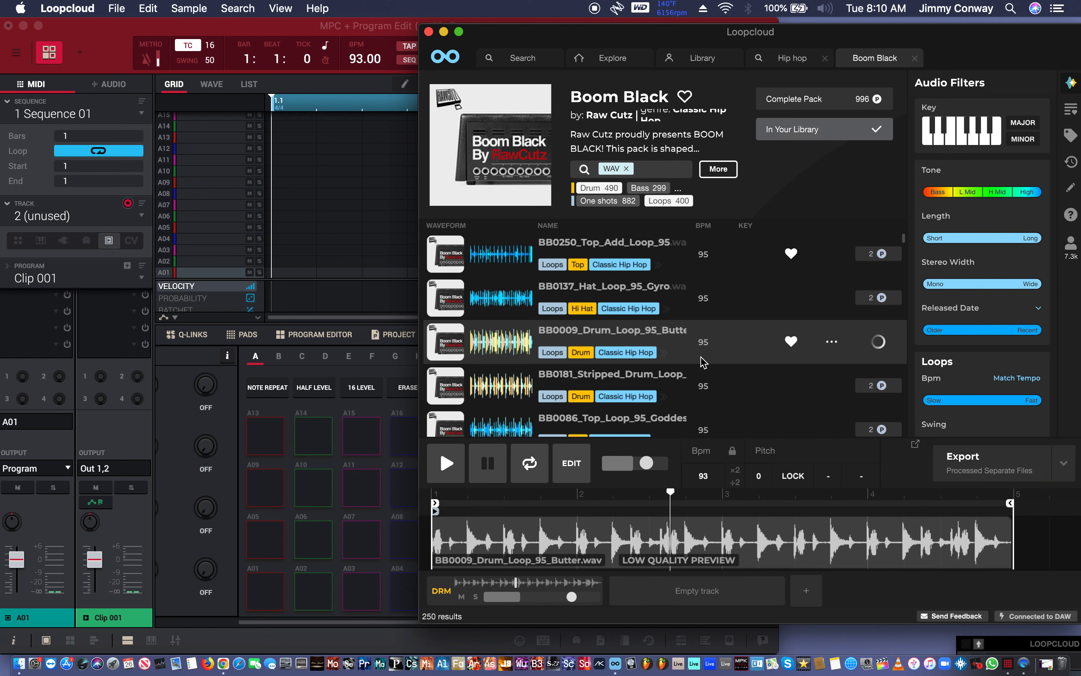
pyautogui.moveTo(661, 339); pyautogui.dragTo(265, 589)
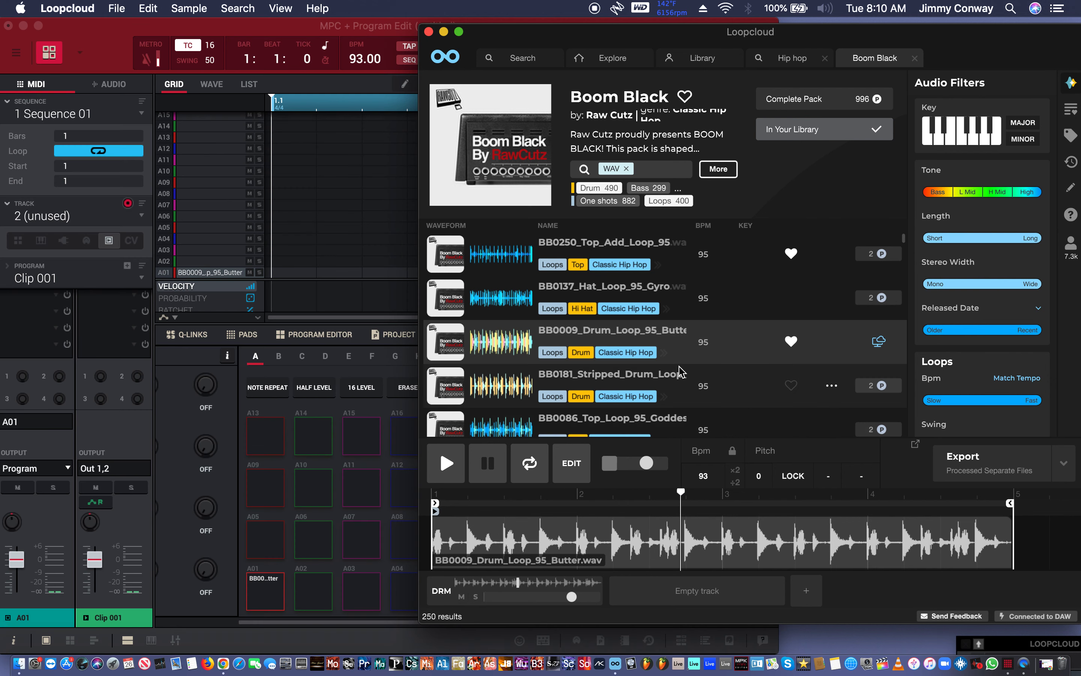
# - Audition the next loops in the list, then buy BB0036_Drum_Loop_95_Goddess and load it onto pad A05
pyautogui.click(688, 374)
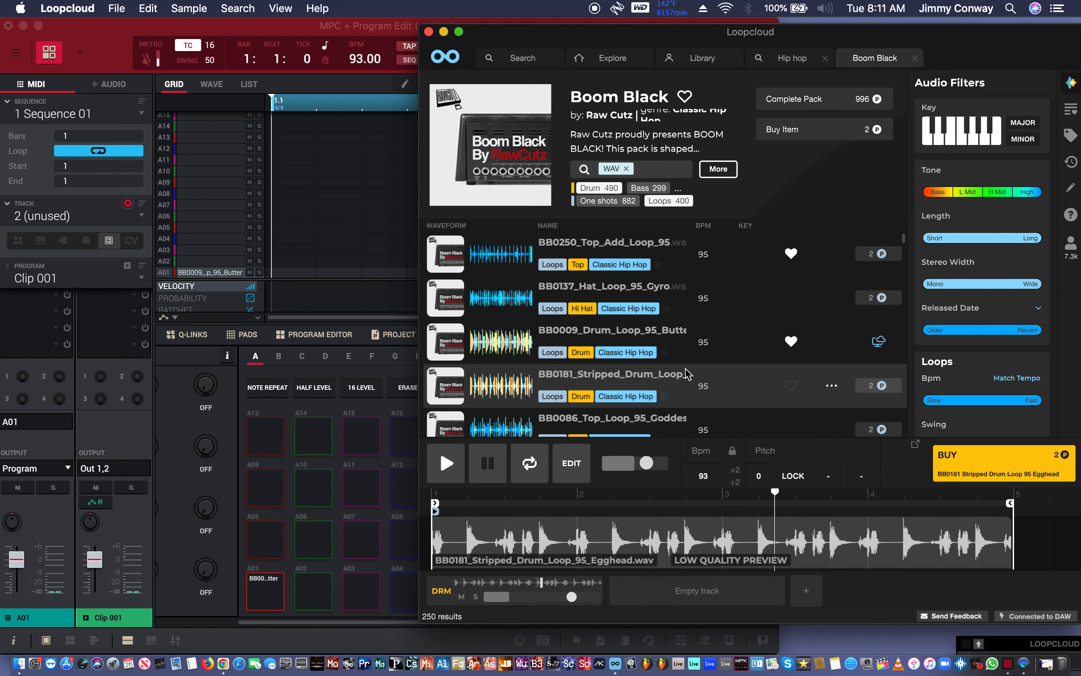
pyautogui.press('Down')
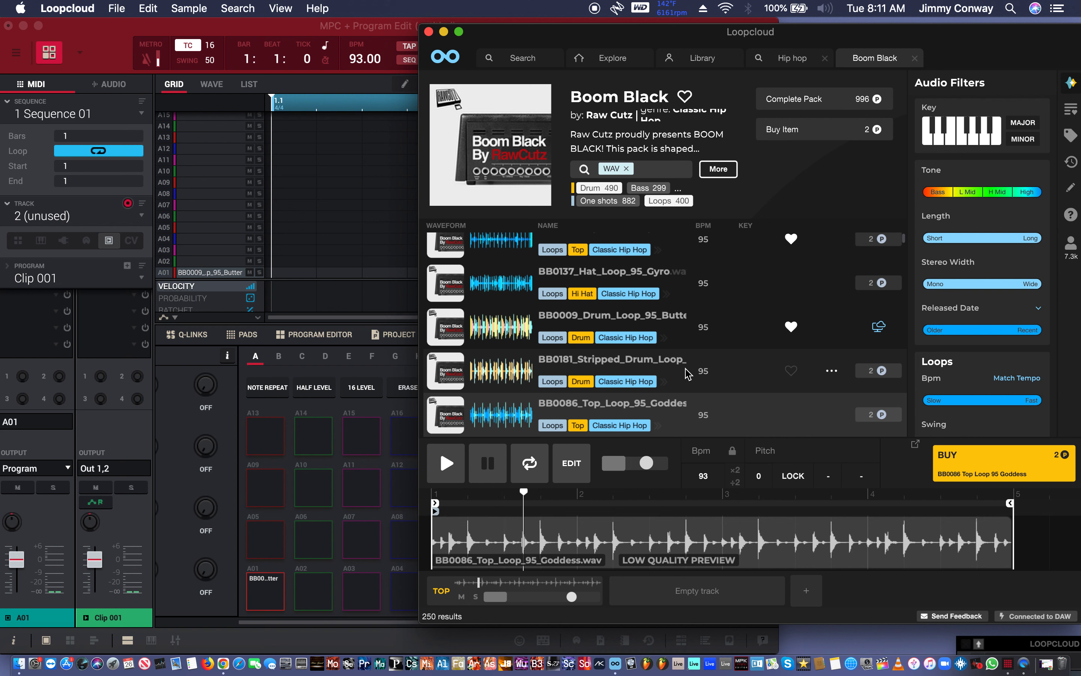
pyautogui.press('Down')
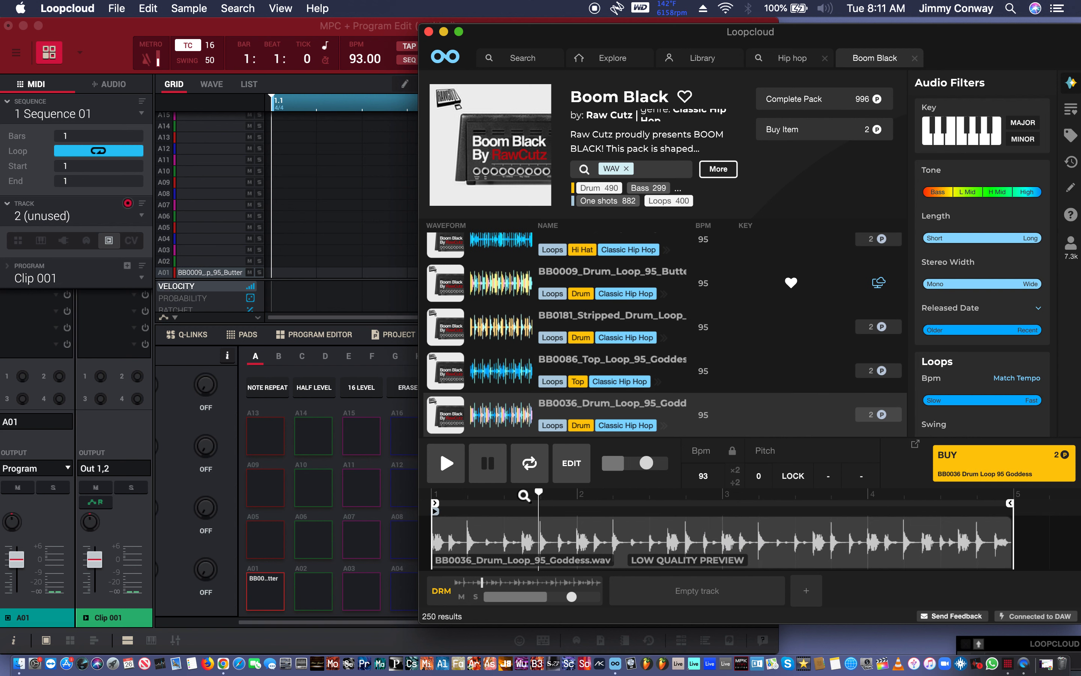
pyautogui.click(879, 416)
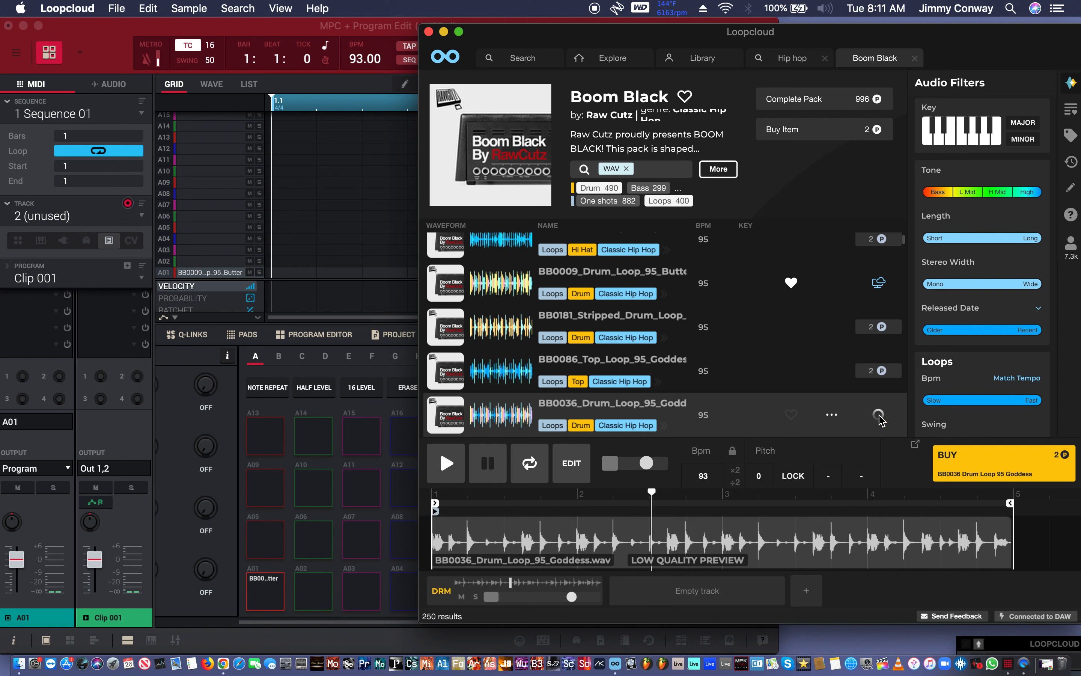
pyautogui.moveTo(704, 418); pyautogui.dragTo(266, 541)
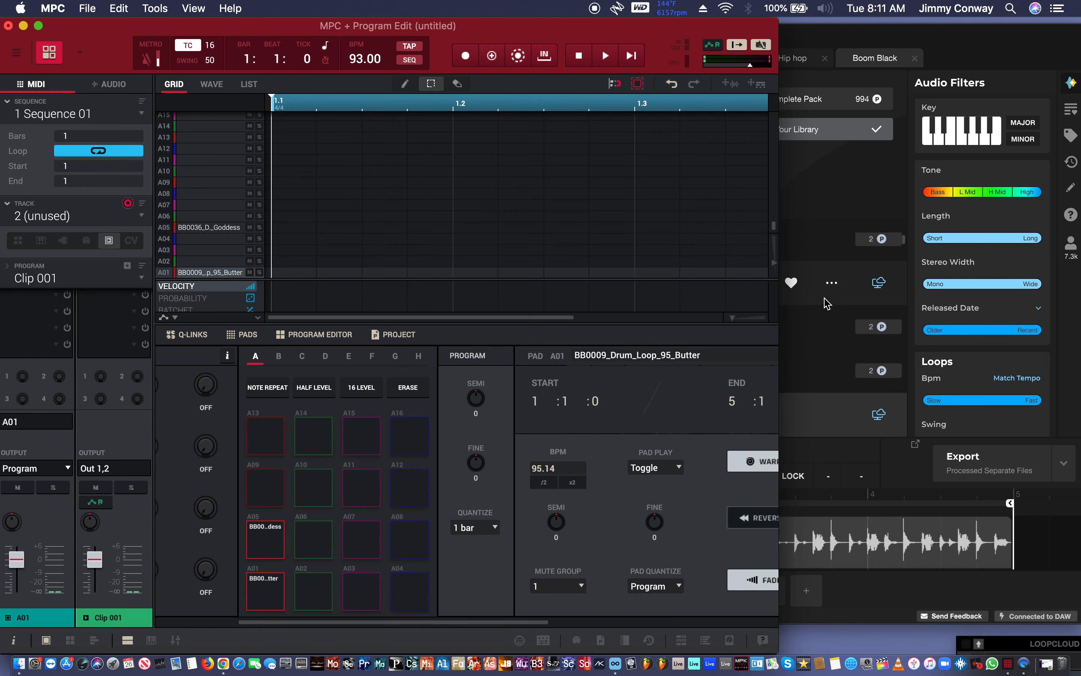
# - Switch back to Loopcloud and audition the loops from BB0229_Top_Add_Loop_95 through BB0139_Hat_Loop_95_Ignite
pyautogui.click(830, 45)
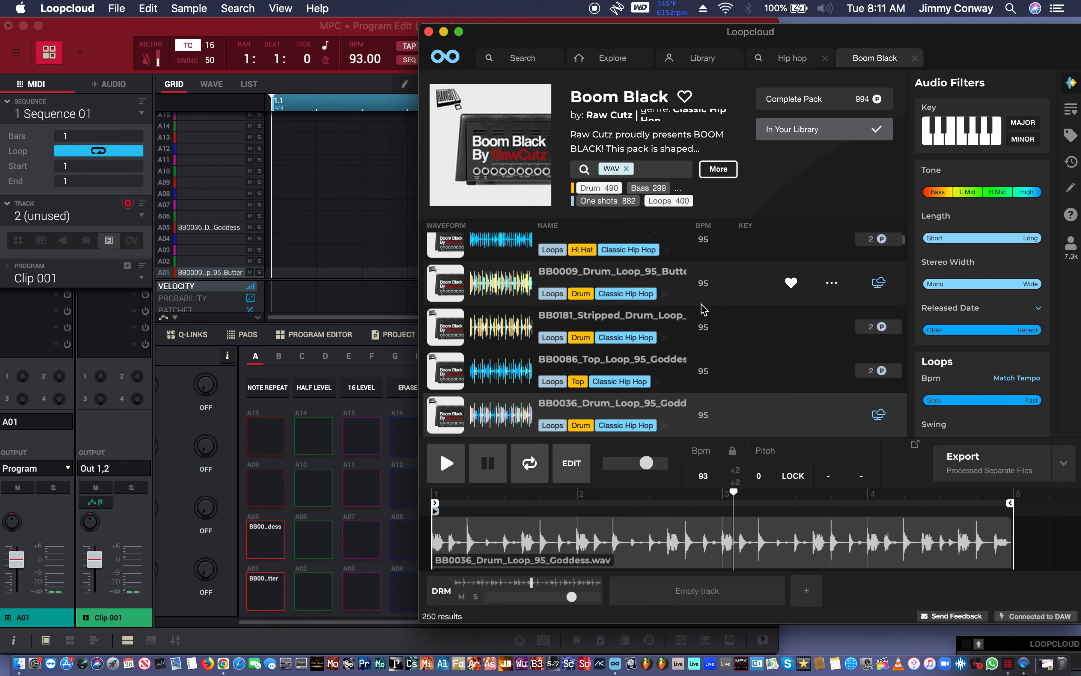
pyautogui.scroll(-3, 603, 423)
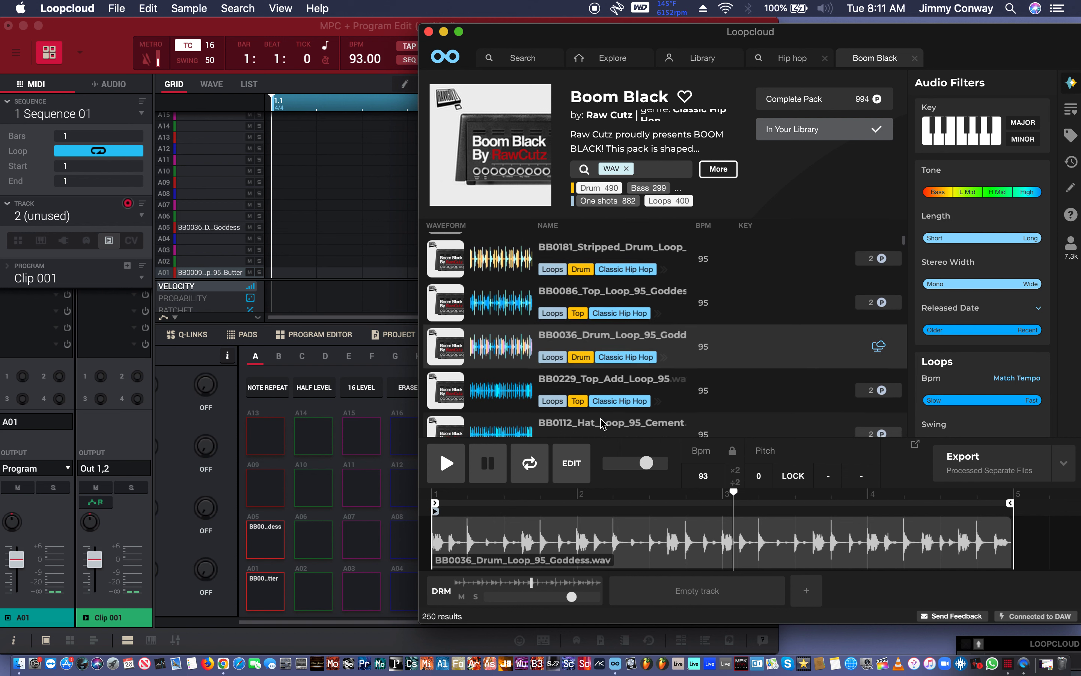
pyautogui.click(678, 376)
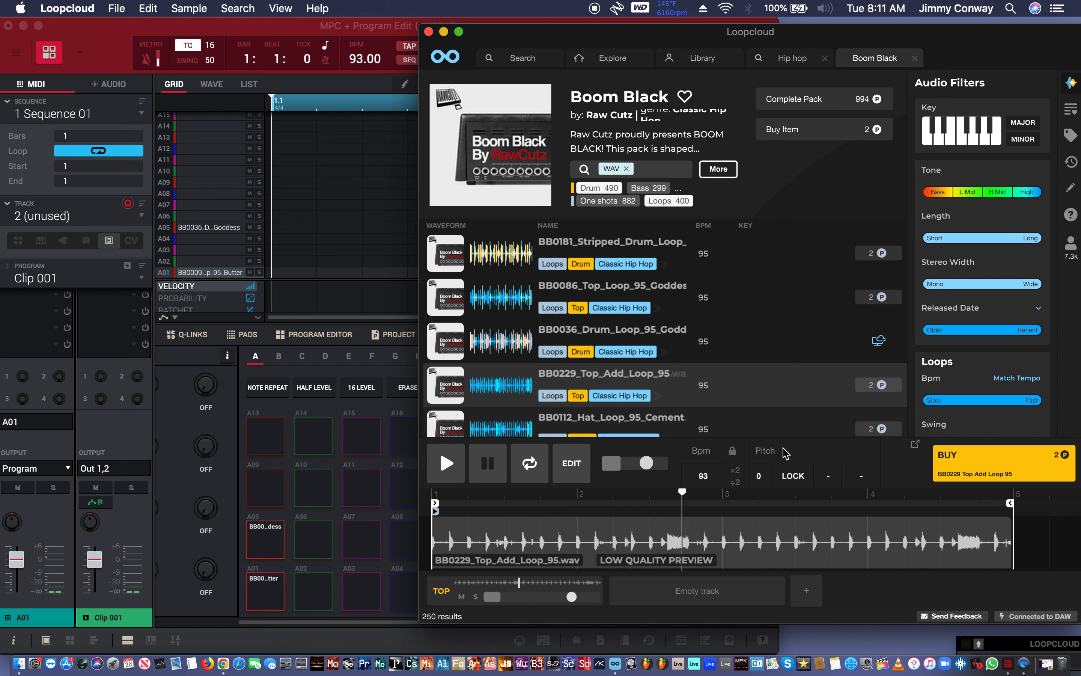
pyautogui.press('Down')
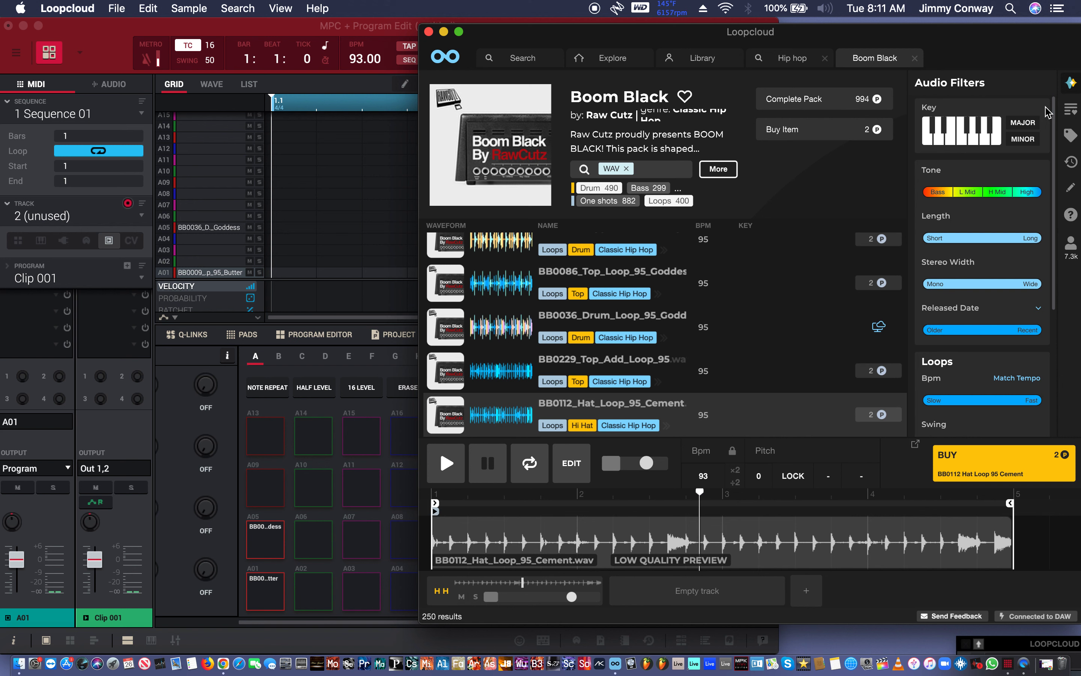
pyautogui.press('Down')
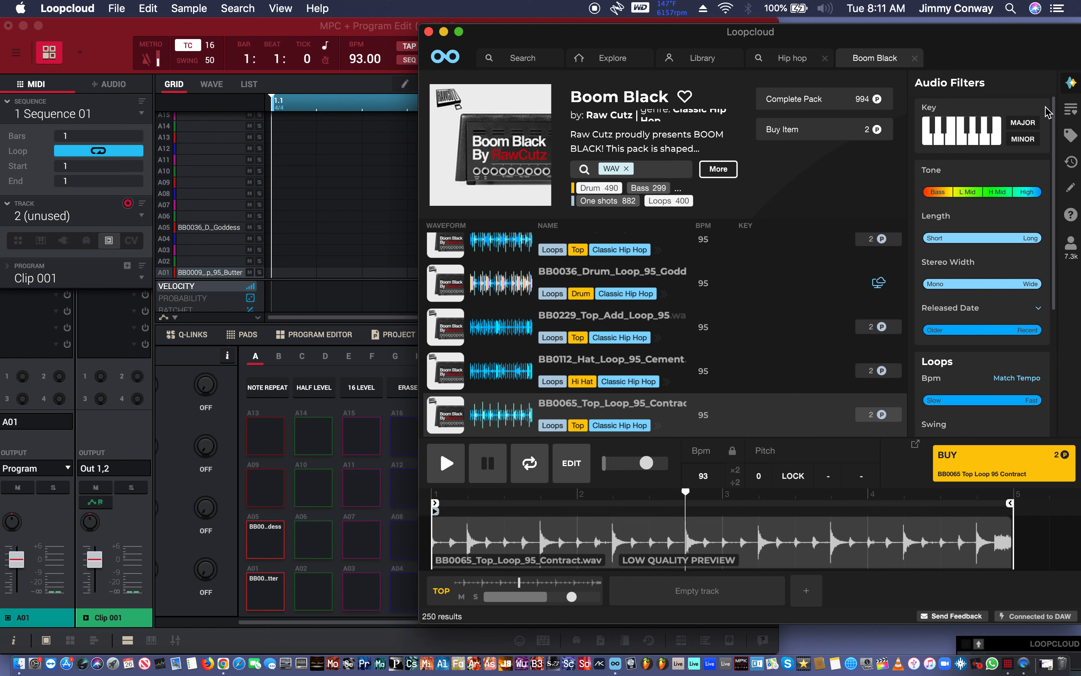
pyautogui.press('Down')
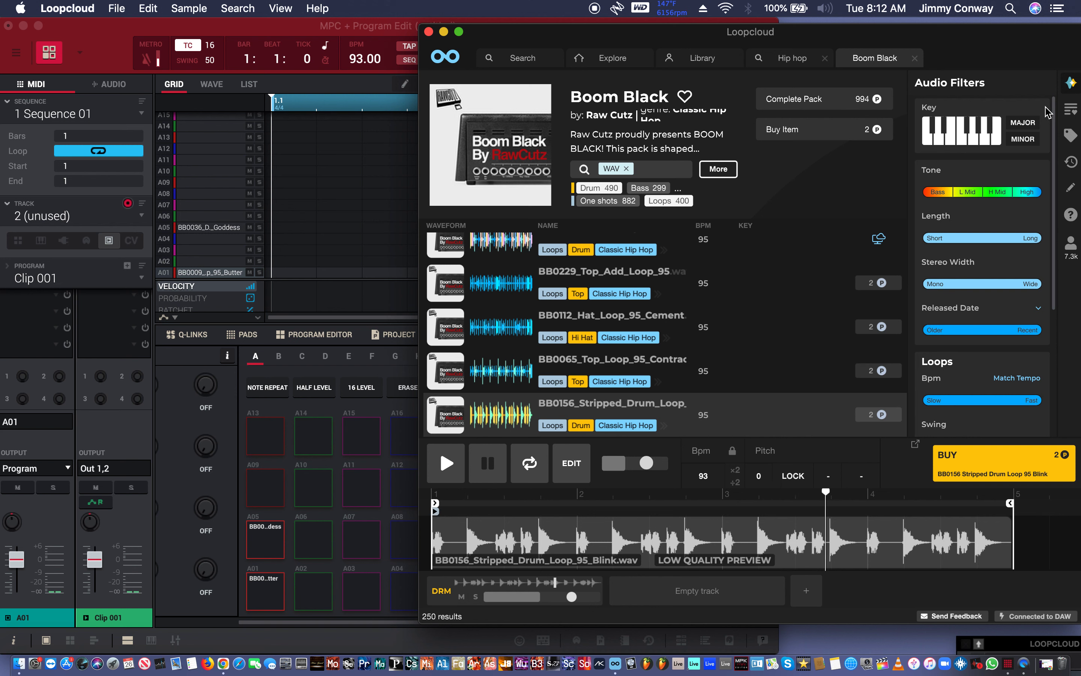
pyautogui.press('Down')
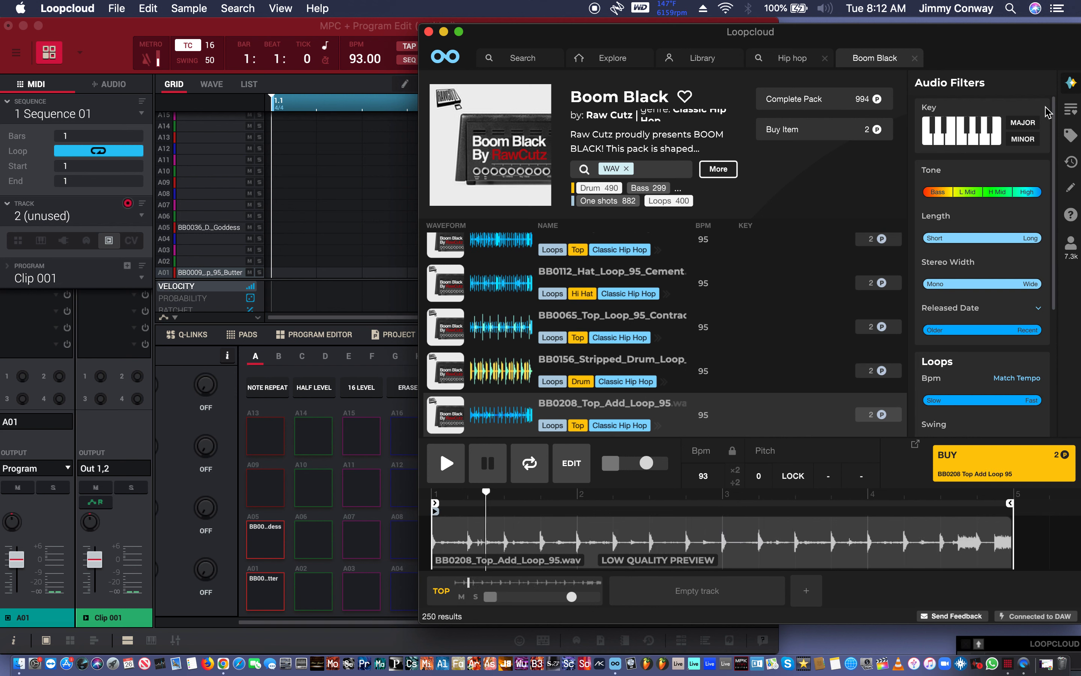
pyautogui.press('Down')
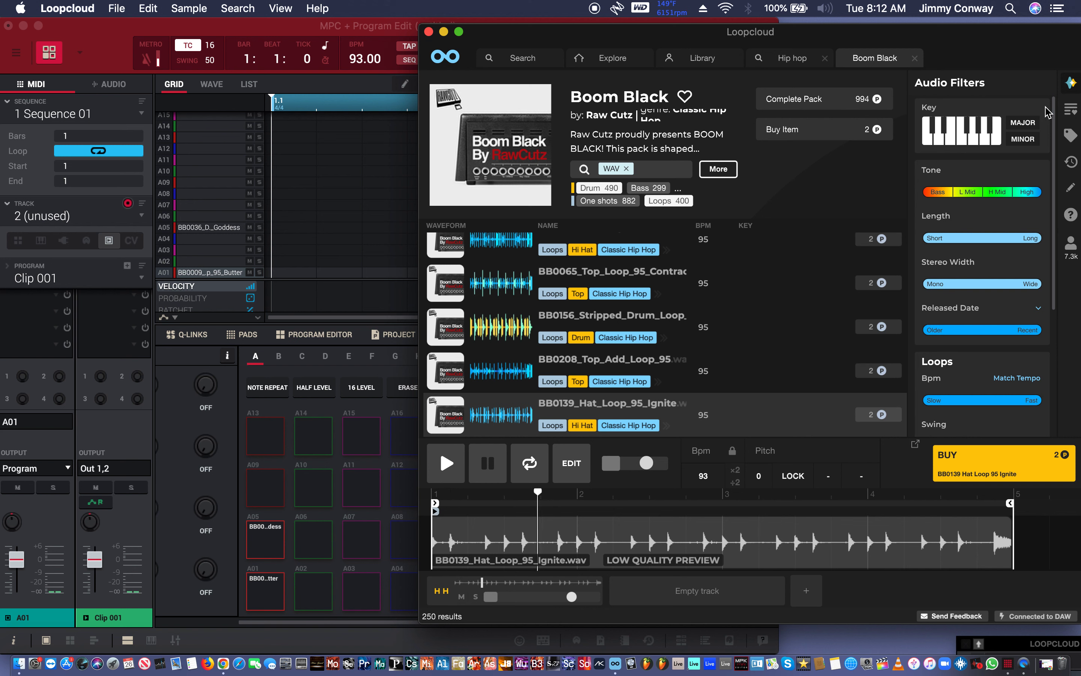
# - Preview BB0011_Drum_Loop_95_Cayenne further down the list and buy it
pyautogui.scroll(-1, 830, 260)
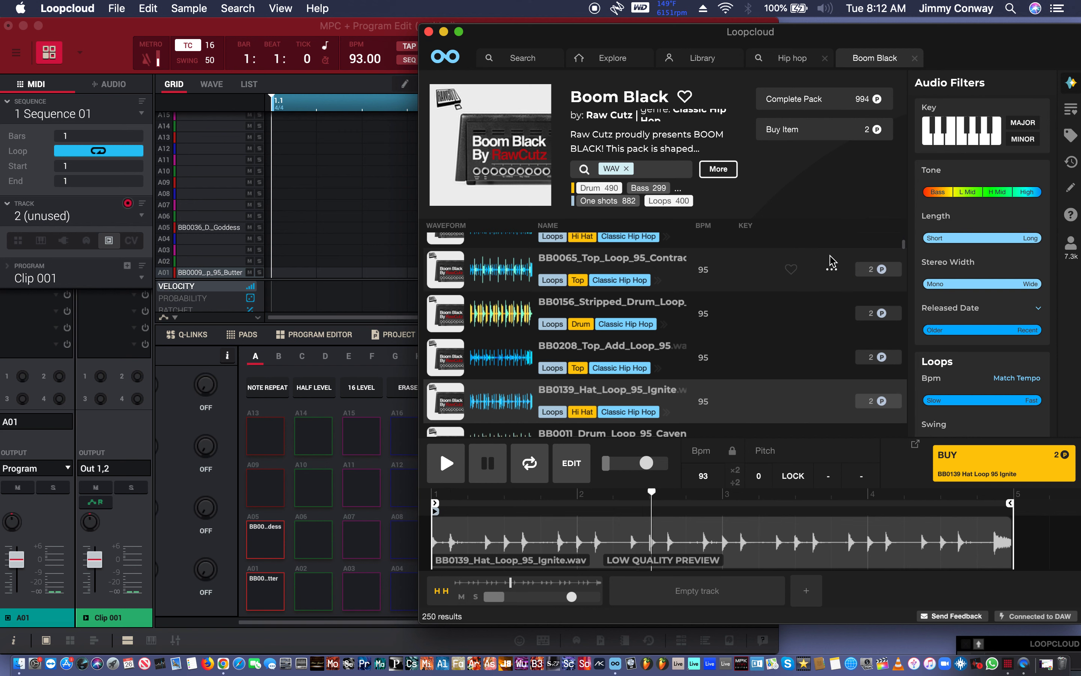
pyautogui.scroll(-5, 830, 261)
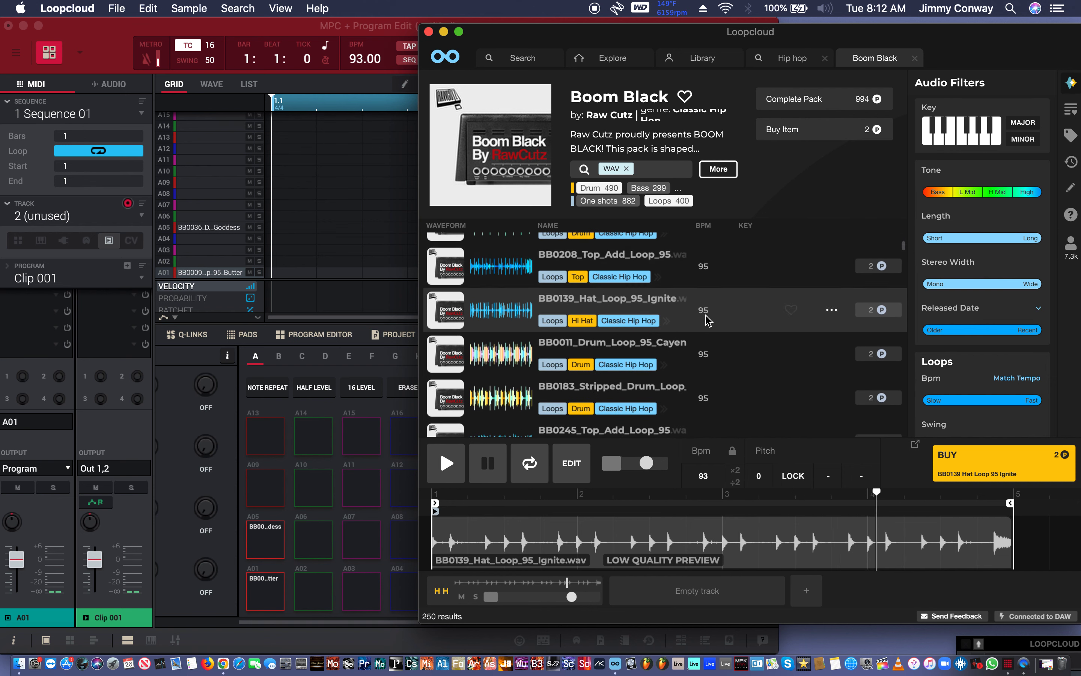
pyautogui.click(682, 360)
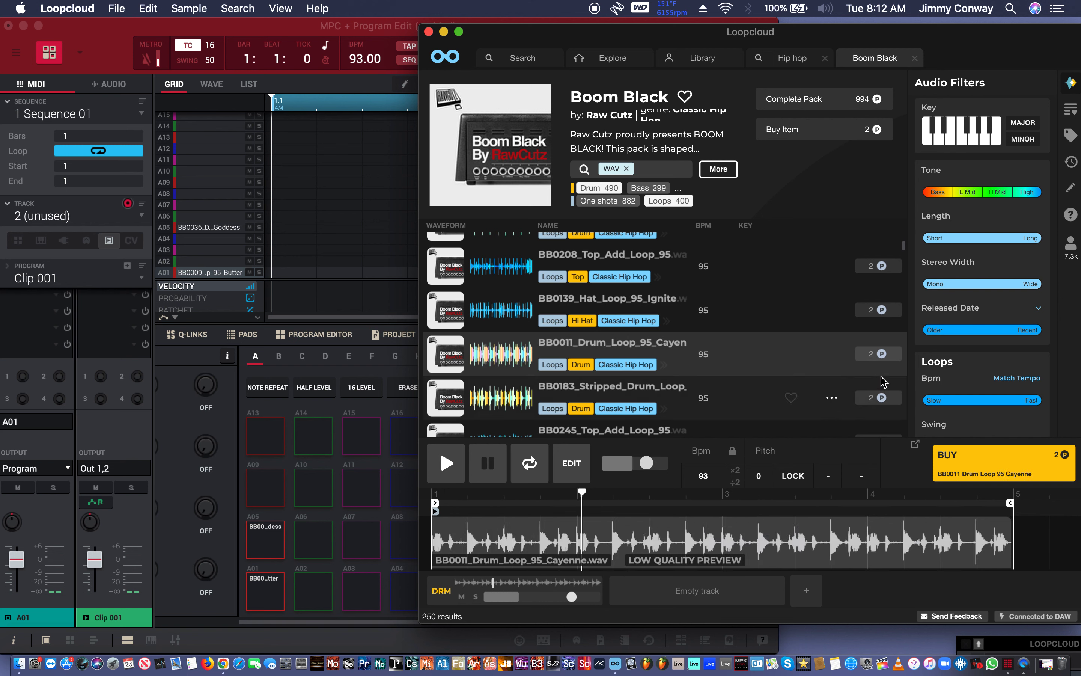
pyautogui.click(879, 354)
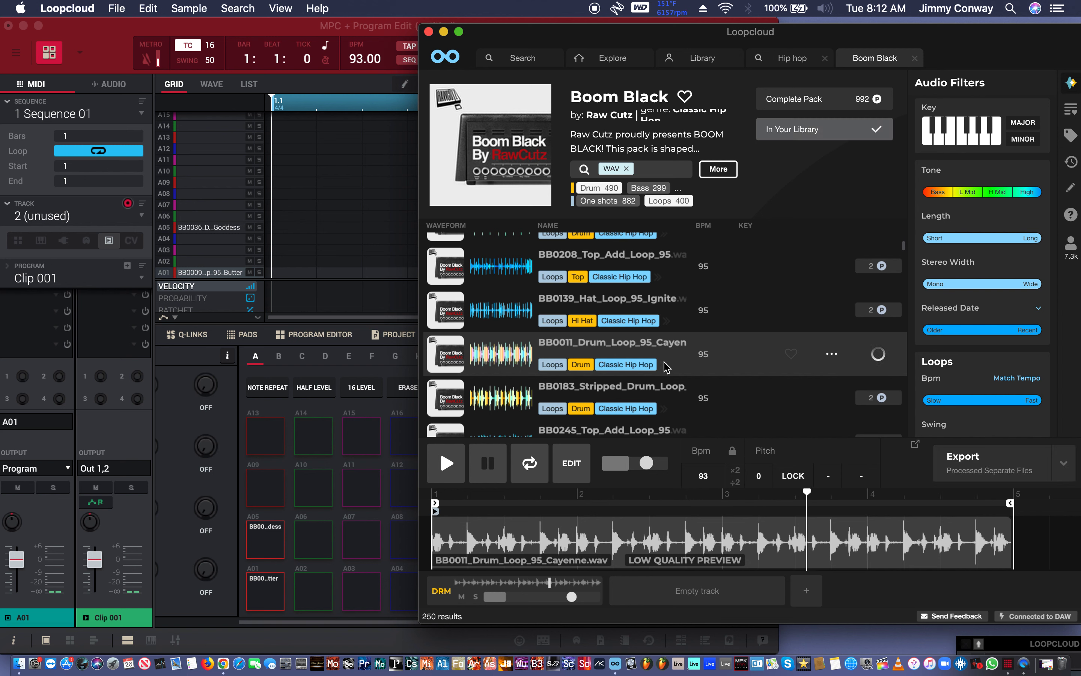
# - Load the purchased BB0011_Drum_Loop_95_Cayenne onto pad A09 of the MPC clip program
pyautogui.moveTo(455, 357); pyautogui.dragTo(265, 487)
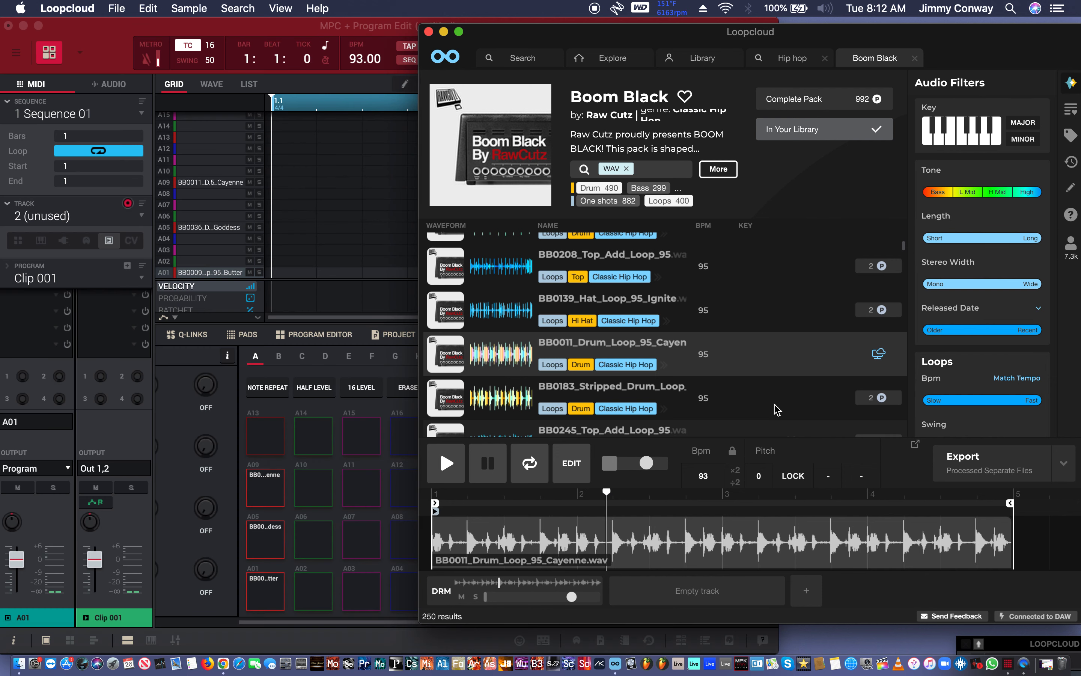
# - Audition BB0183_Stripped_Drum_Loop_95_Fistfight, BB0038_Drum_Loop_95_Hefty and BB0013_Drum_Loop_95_Cipher without buying any of them
pyautogui.click(750, 409)
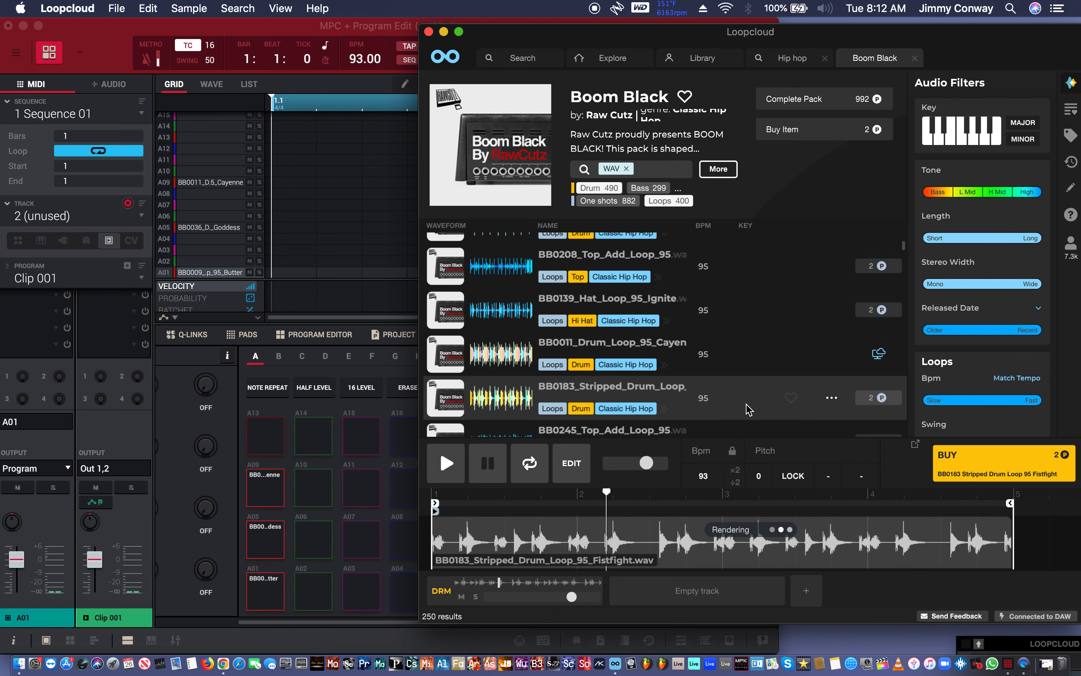
pyautogui.scroll(-5, 752, 407)
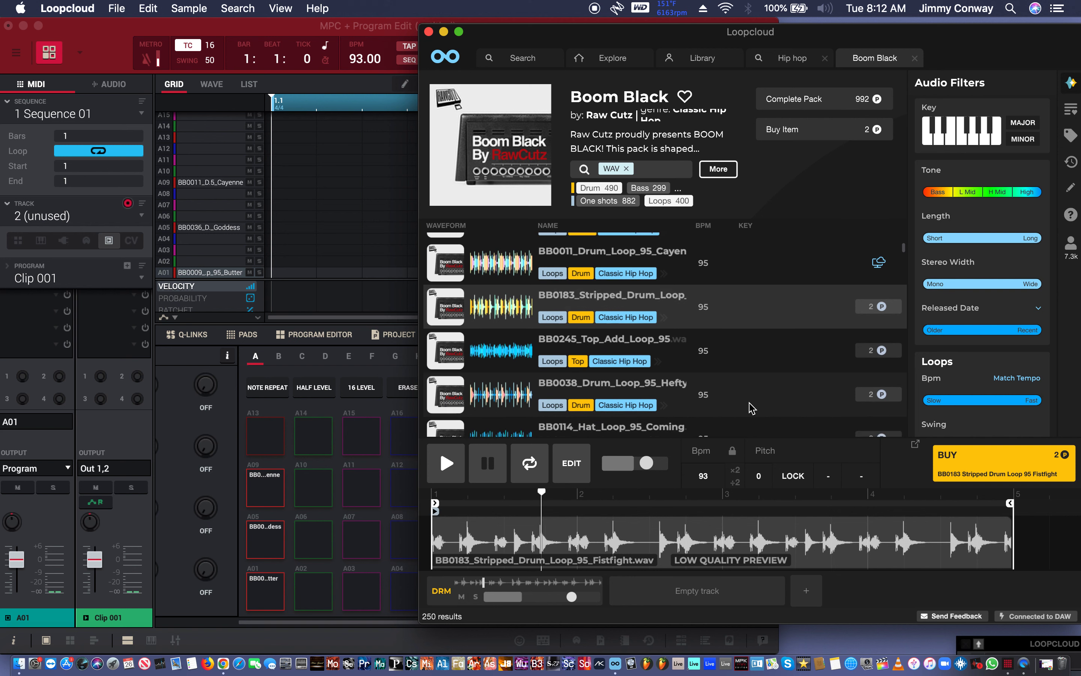
pyautogui.scroll(-2, 752, 408)
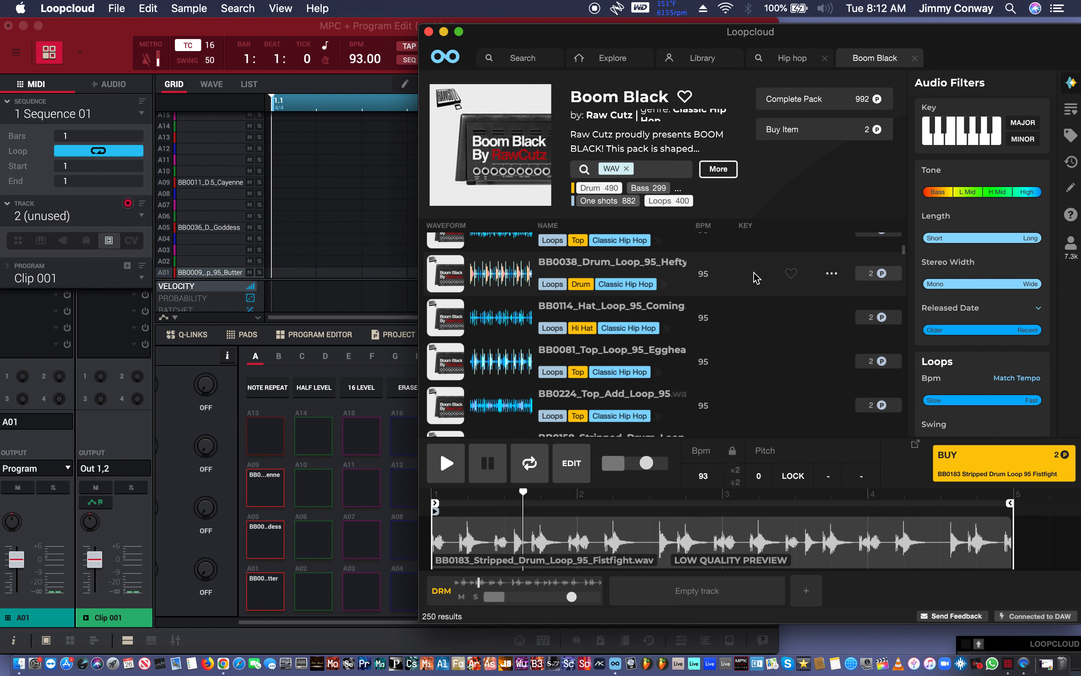
pyautogui.moveTo(753, 273); pyautogui.dragTo(604, 307)
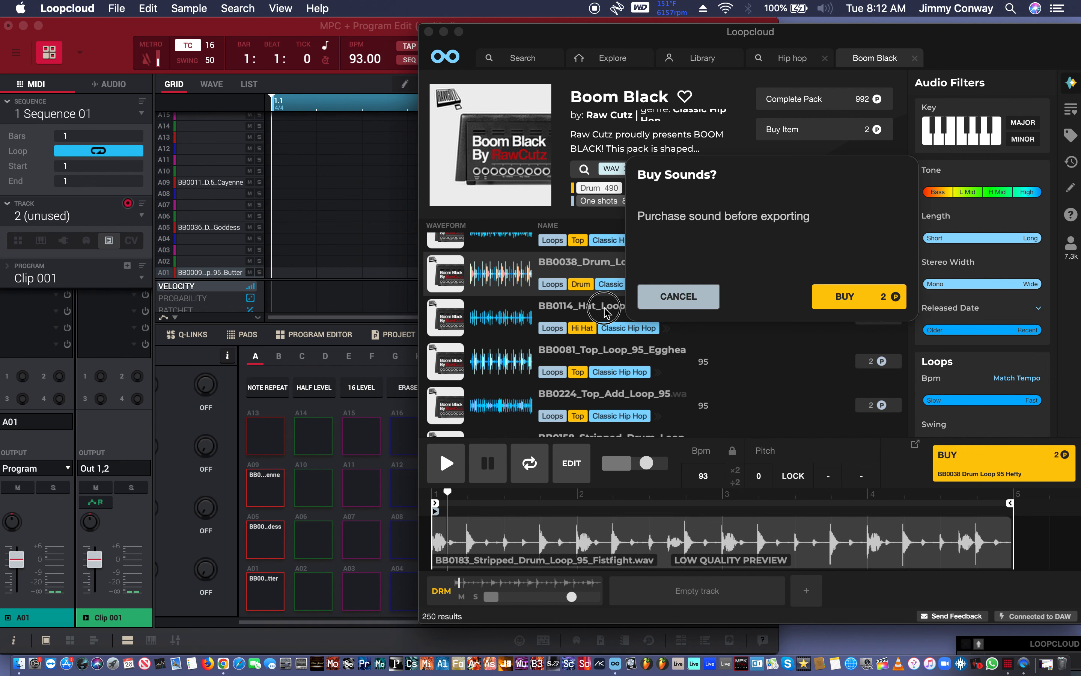
pyautogui.click(677, 304)
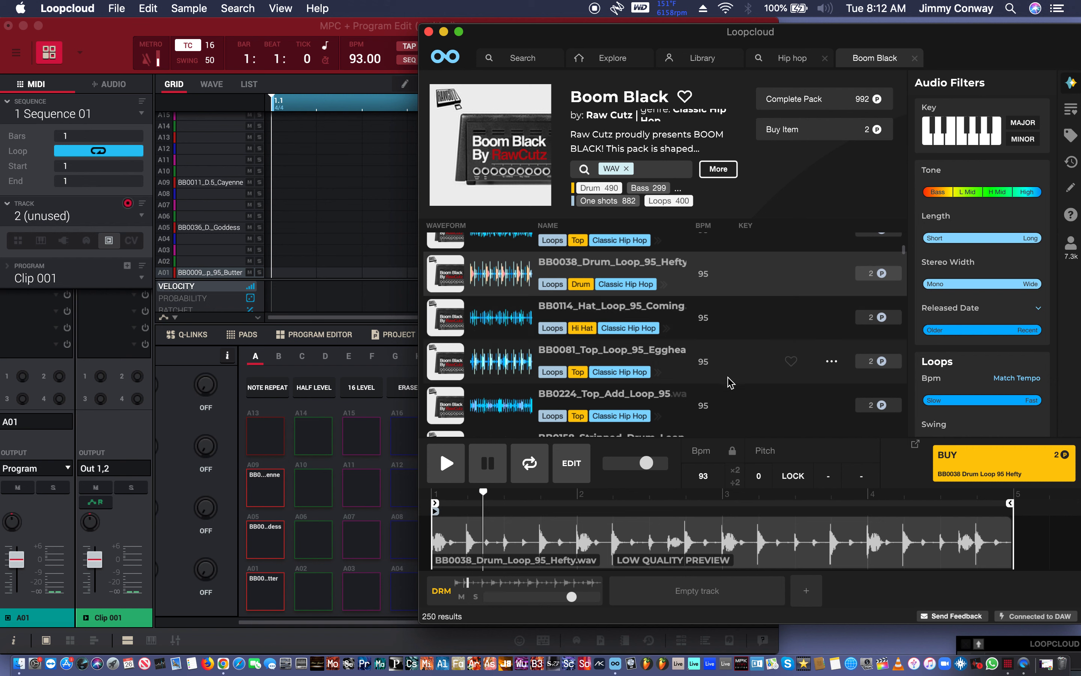
pyautogui.scroll(-3, 731, 382)
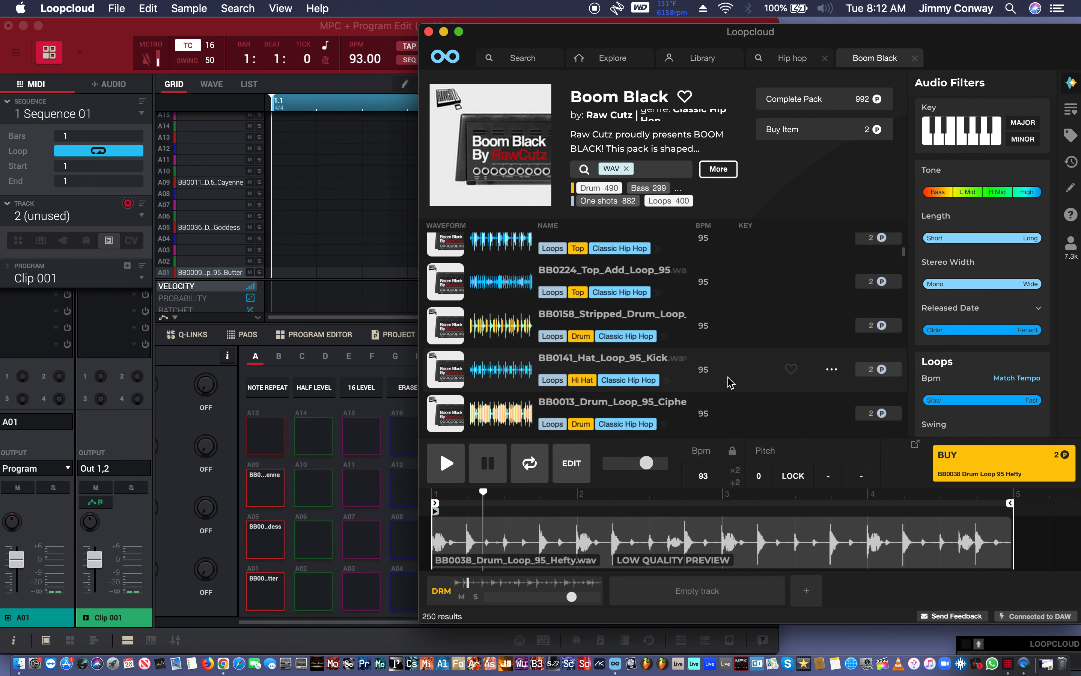
pyautogui.click(727, 413)
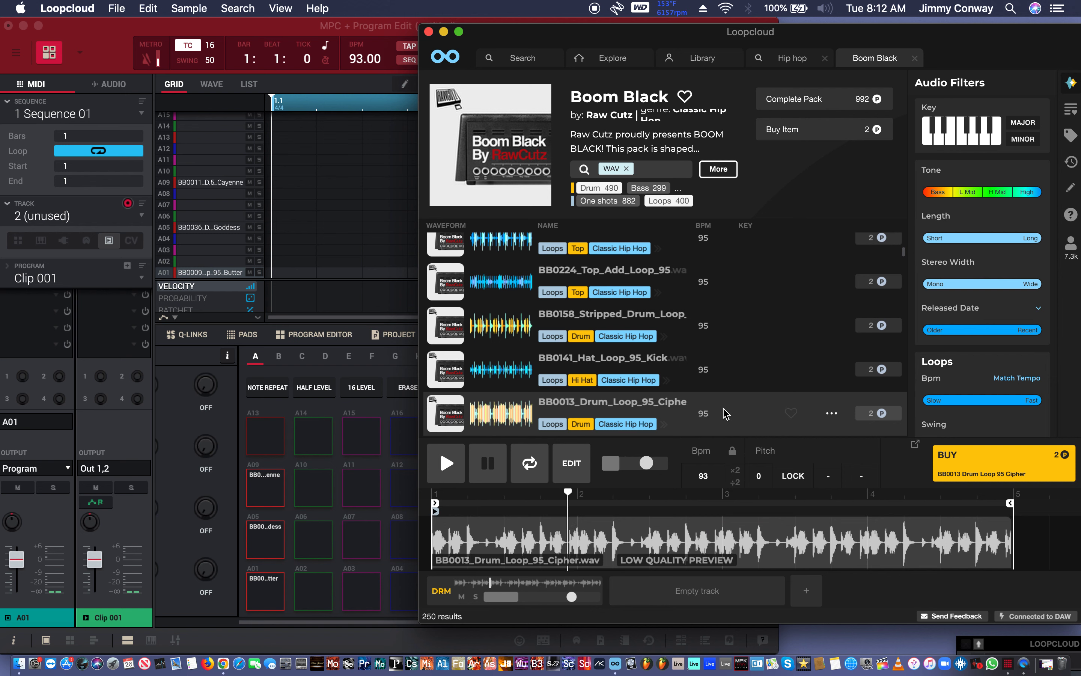
# - Audition the consecutive loops from BB0185_Stripped_Drum_Loop_95_Glide down to BB0040_Drum_Loop_95_Jinxed
pyautogui.scroll(-4, 727, 413)
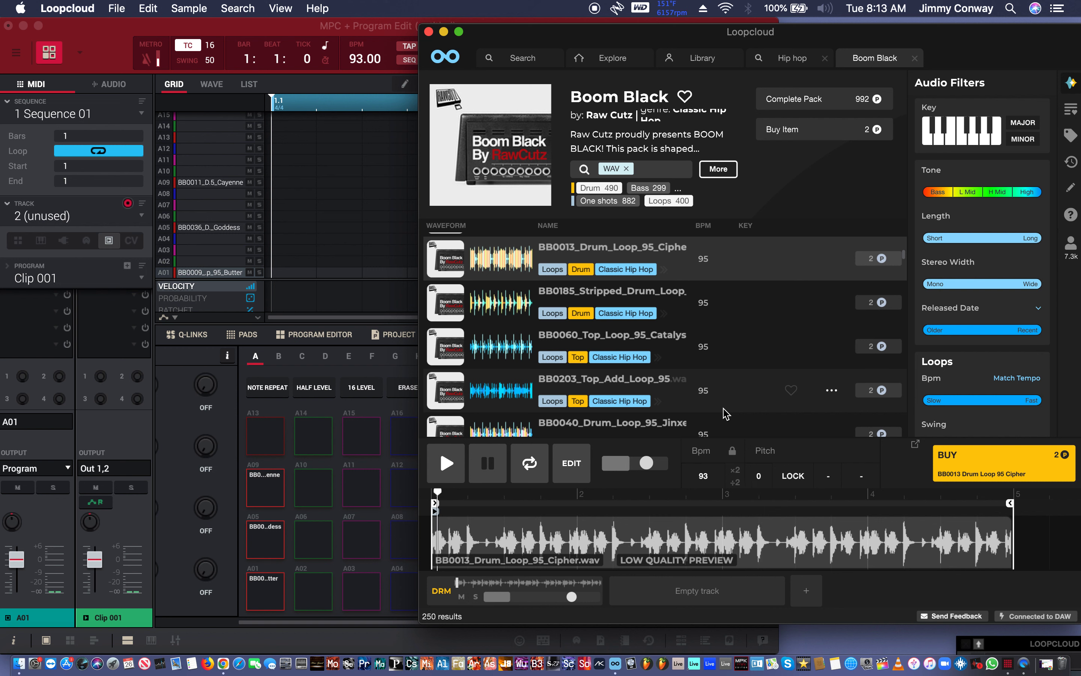
pyautogui.press('Down')
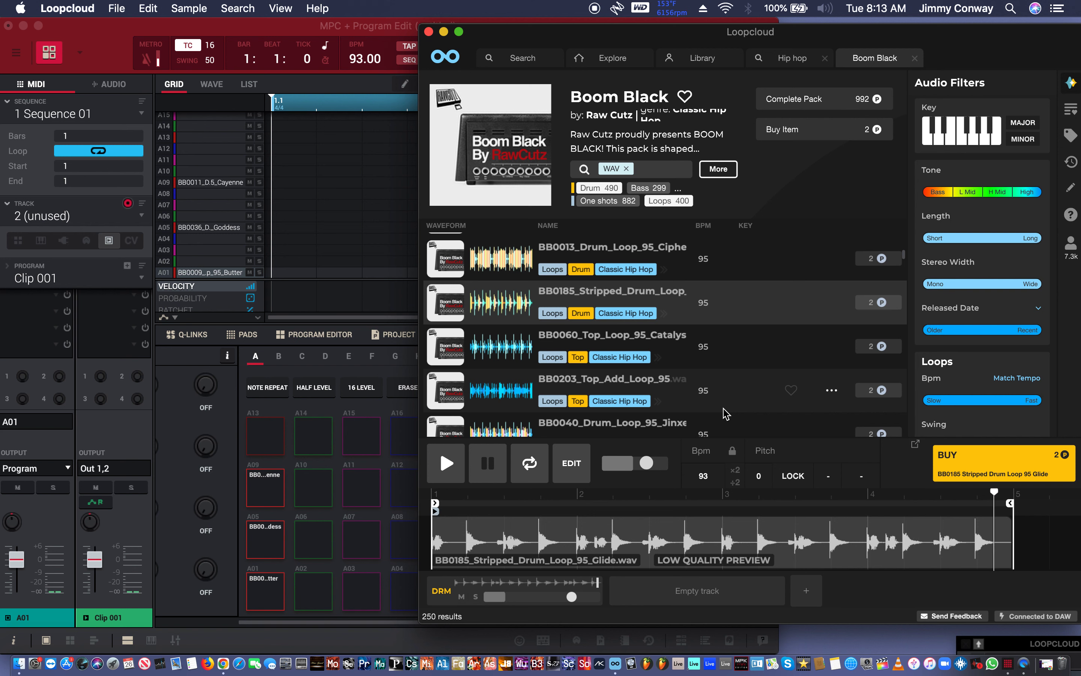
pyautogui.press('Down')
pyautogui.press('Down')
pyautogui.press('Down')
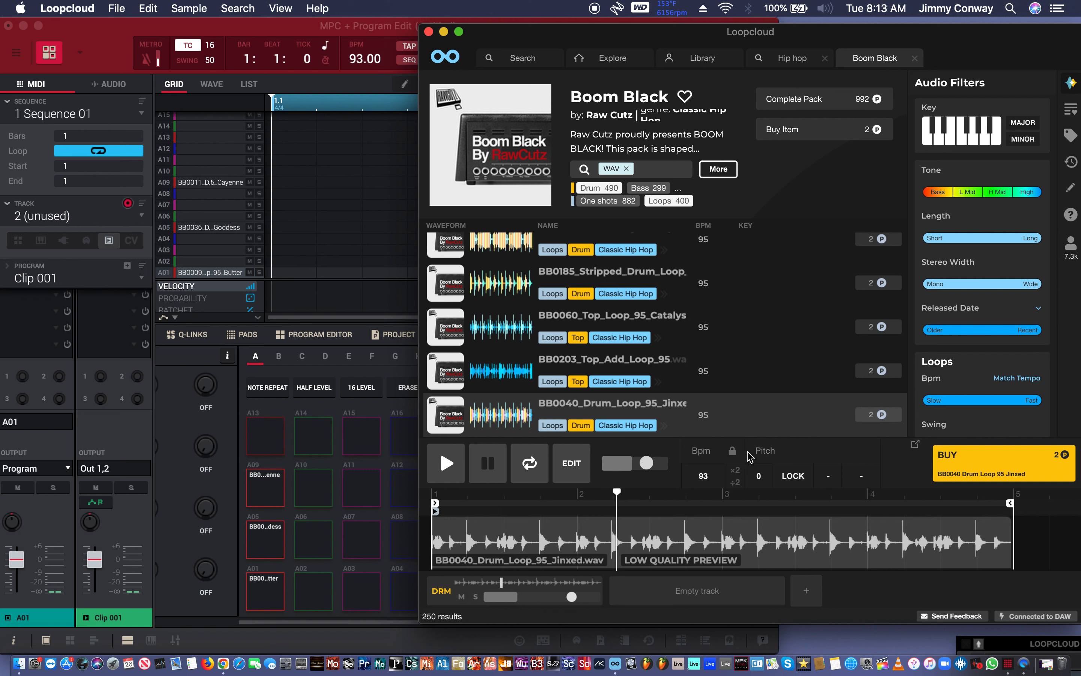
# - Buy BB0040_Drum_Loop_95_Jinxed and load it onto pad A13 of the MPC clip program
pyautogui.click(880, 415)
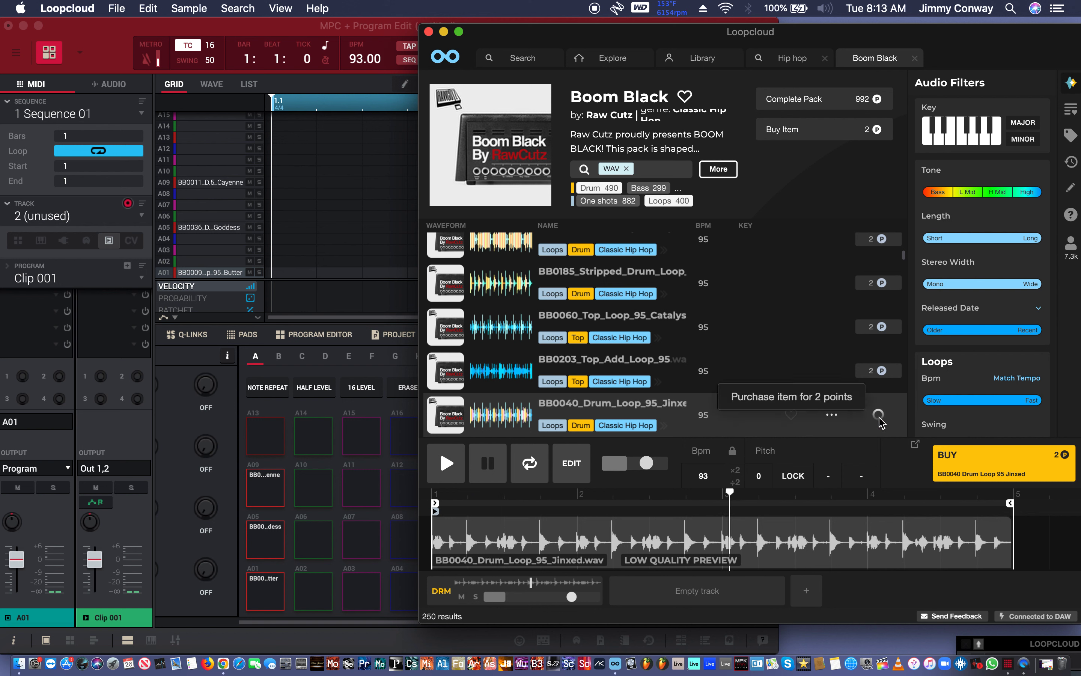
pyautogui.click(587, 401)
pyautogui.moveTo(586, 401); pyautogui.dragTo(274, 429)
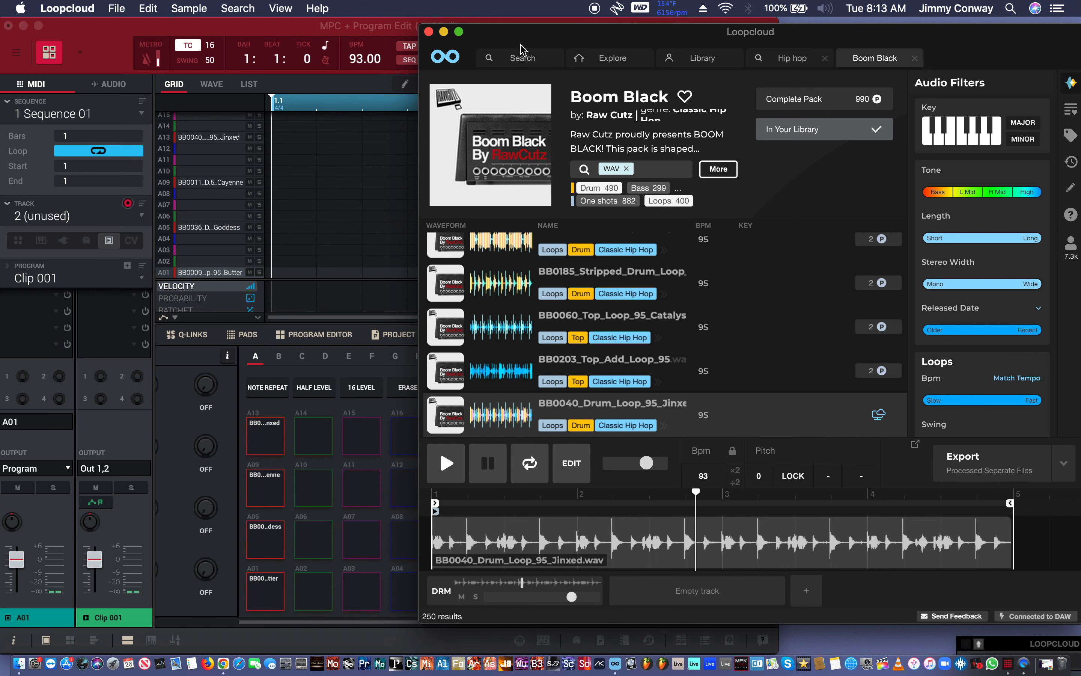
# - Move the Loopcloud window clear of the MPC pads, switch to MPC and test the loops on pads A05 and A09 with the sequence playing
pyautogui.moveTo(523, 40); pyautogui.dragTo(762, 80)
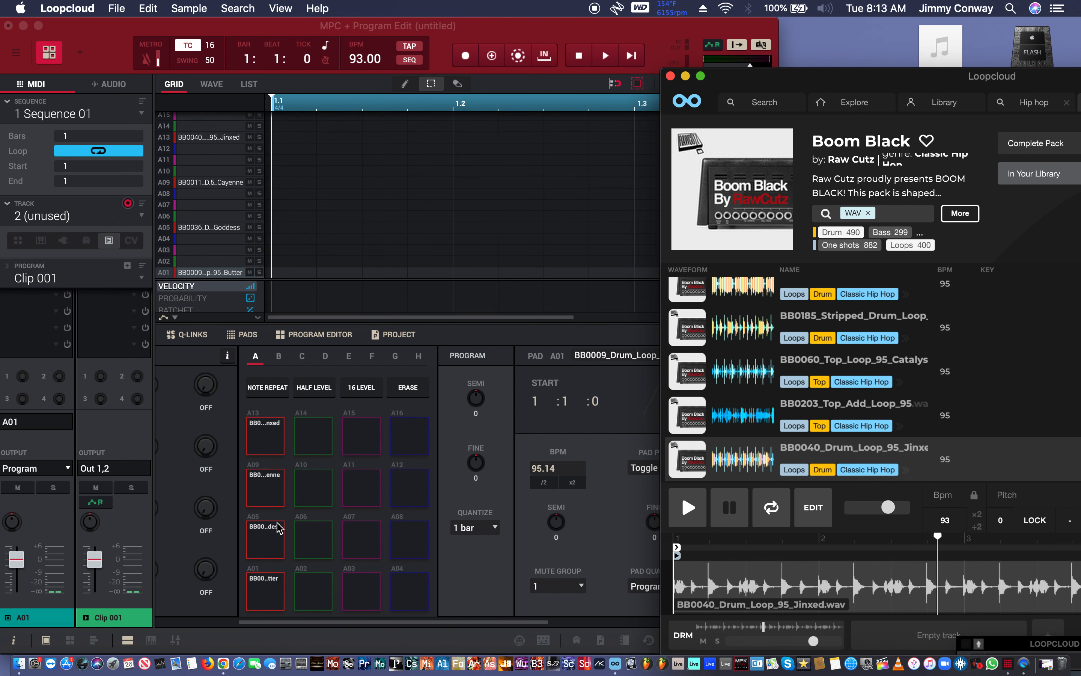
pyautogui.click(561, 593)
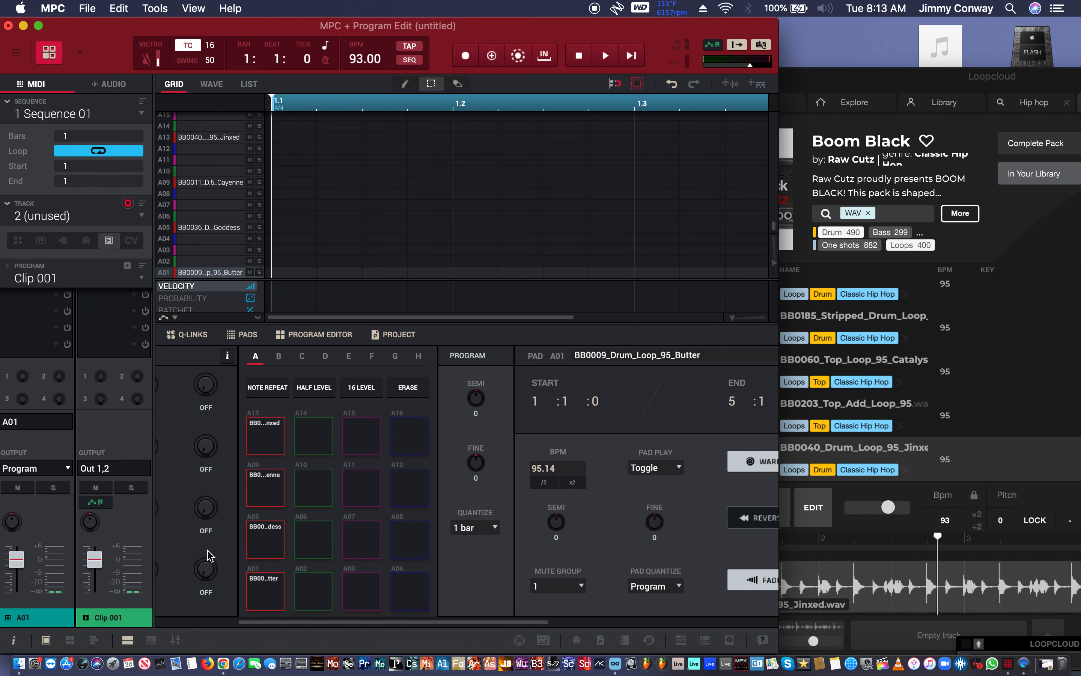
pyautogui.click(266, 535)
pyautogui.press('space')
pyautogui.click(266, 489)
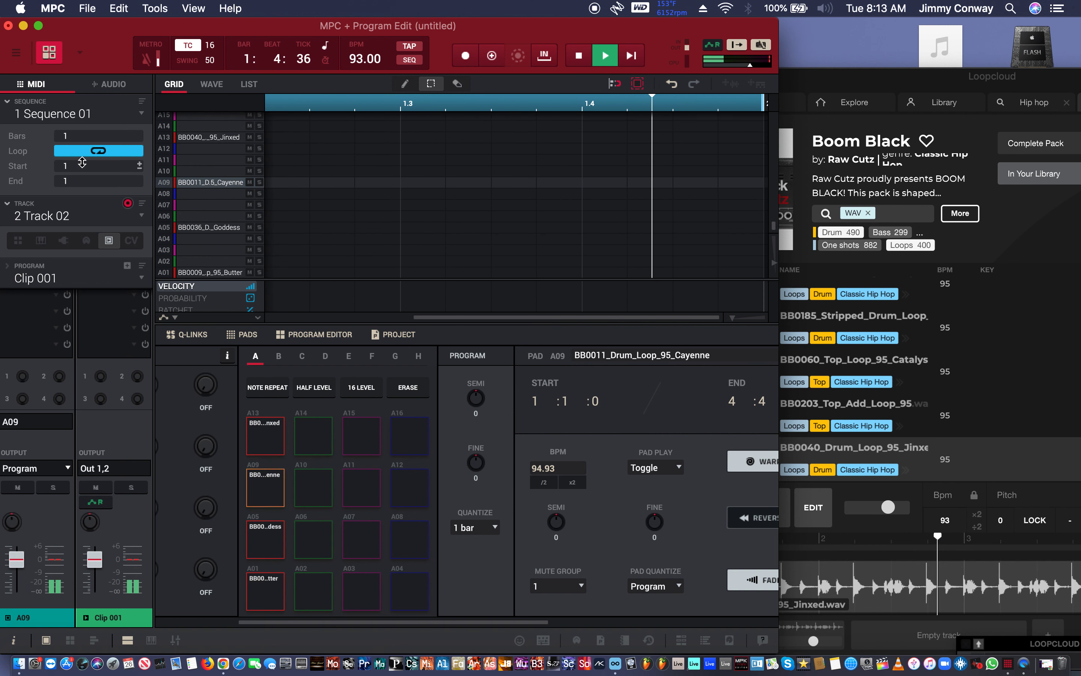
# - Set the length of Sequence 01 to 4 bars
pyautogui.doubleClick(78, 135)
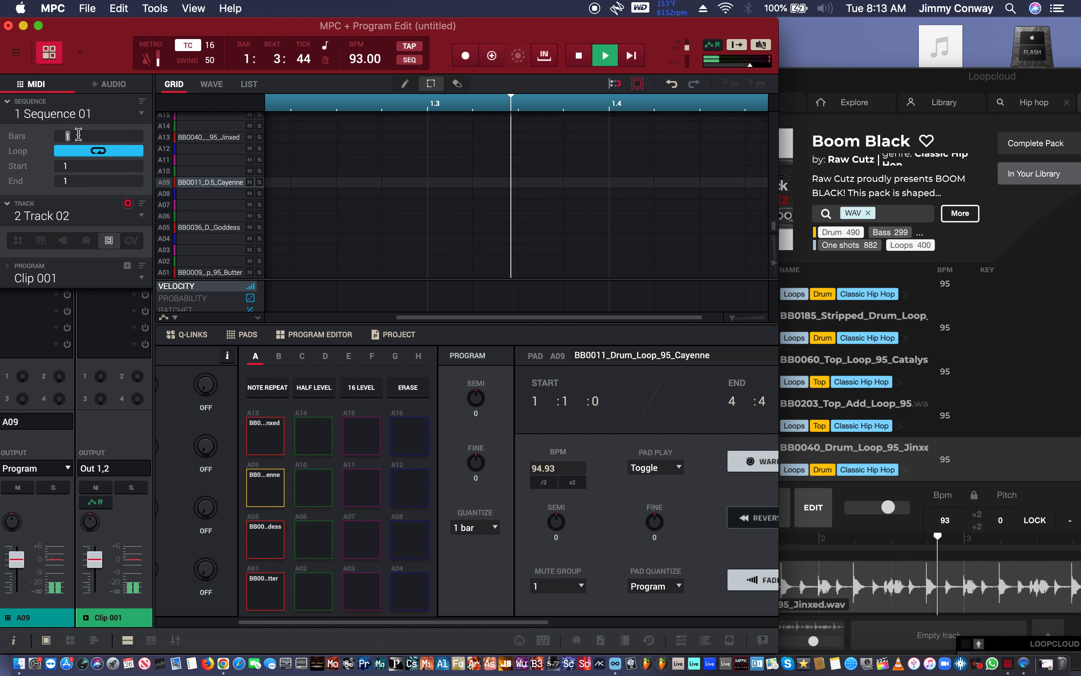
pyautogui.write('4')
pyautogui.press('Return')
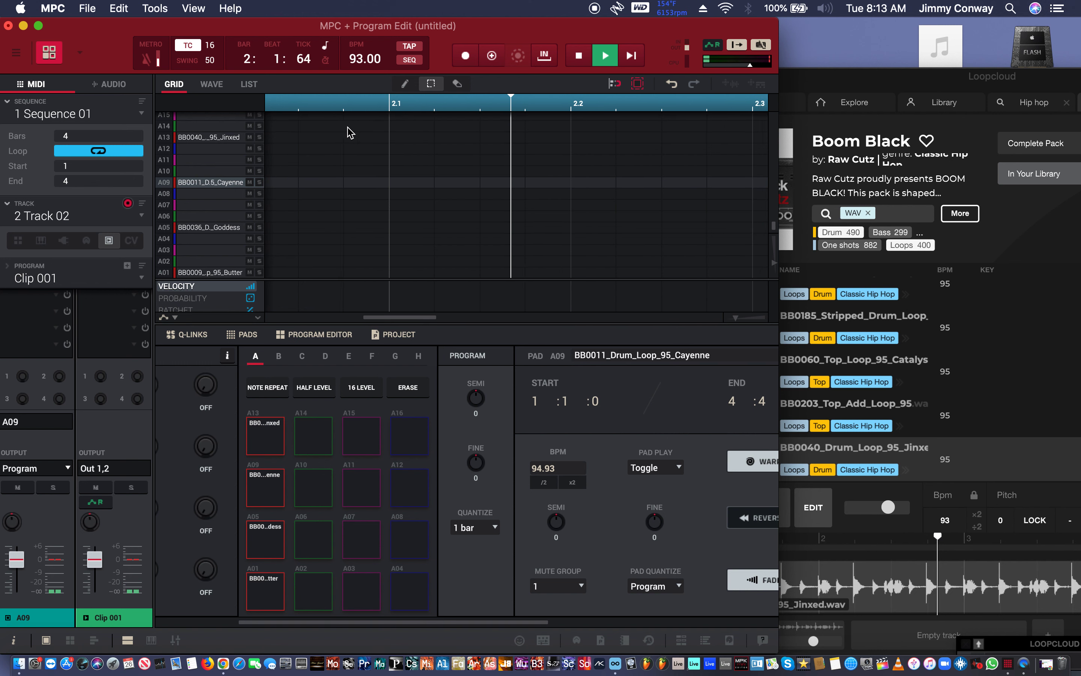
pyautogui.press('z')
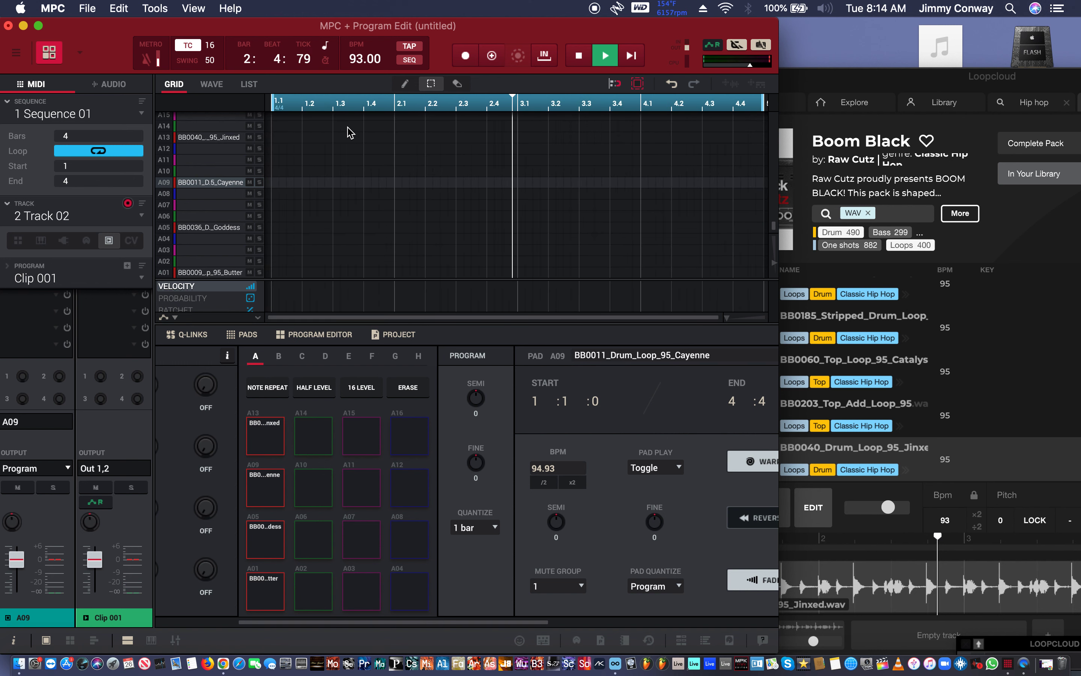
# - Play the loops on pads A01 and A13, and halve the BPM of the Jinxed loop on pad A13
pyautogui.click(267, 601)
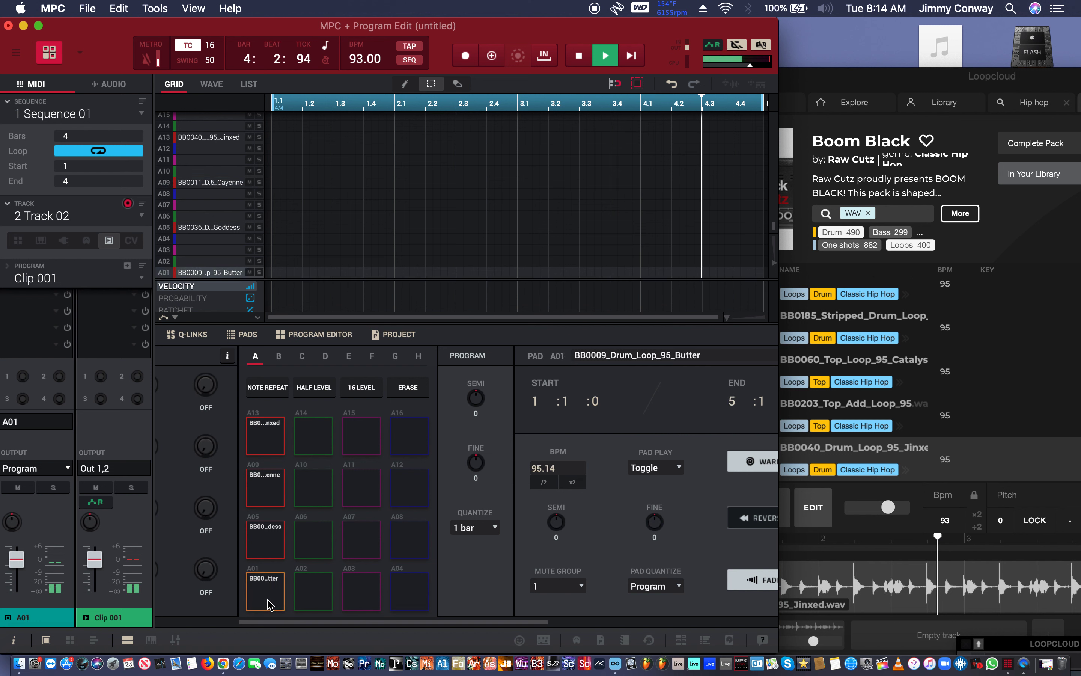
pyautogui.click(268, 599)
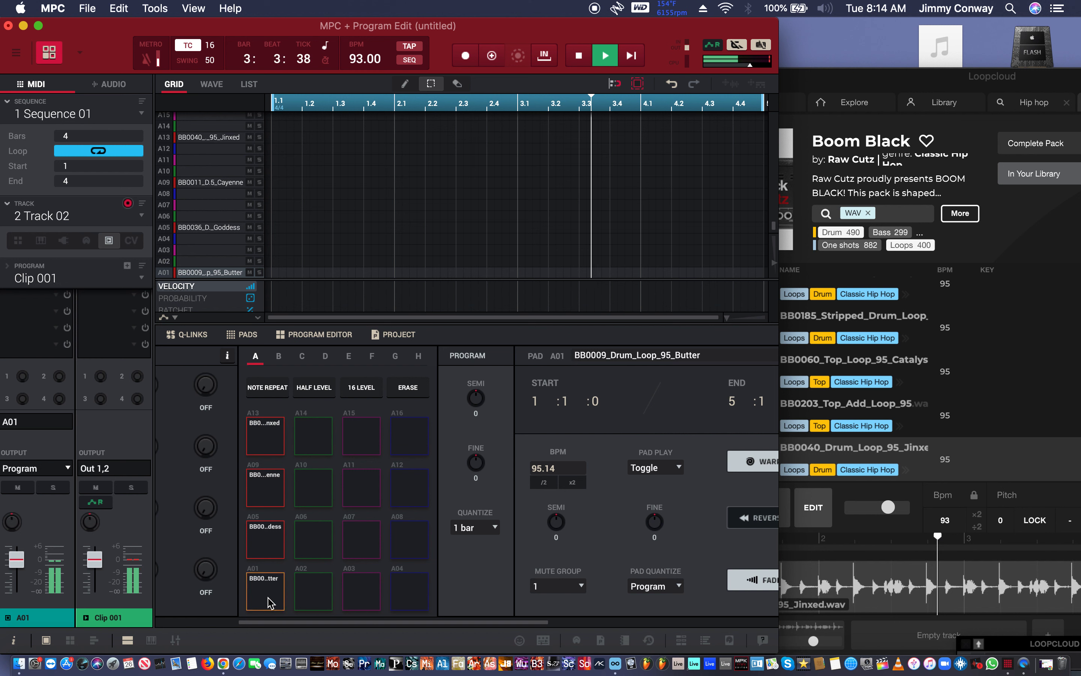
pyautogui.press('1')
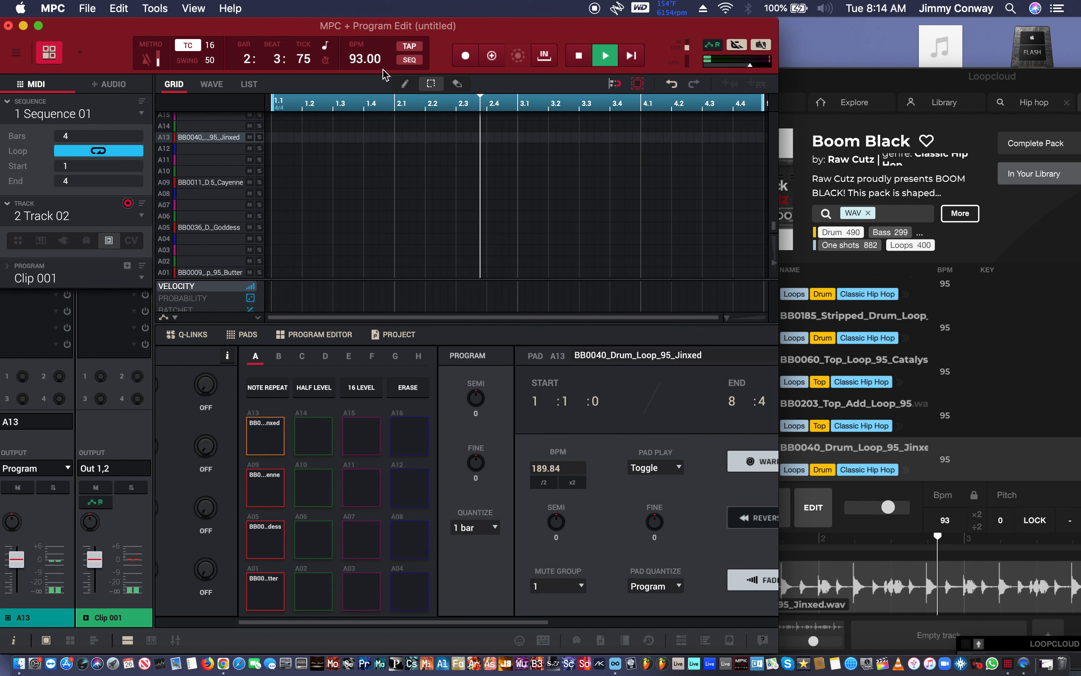
pyautogui.click(545, 485)
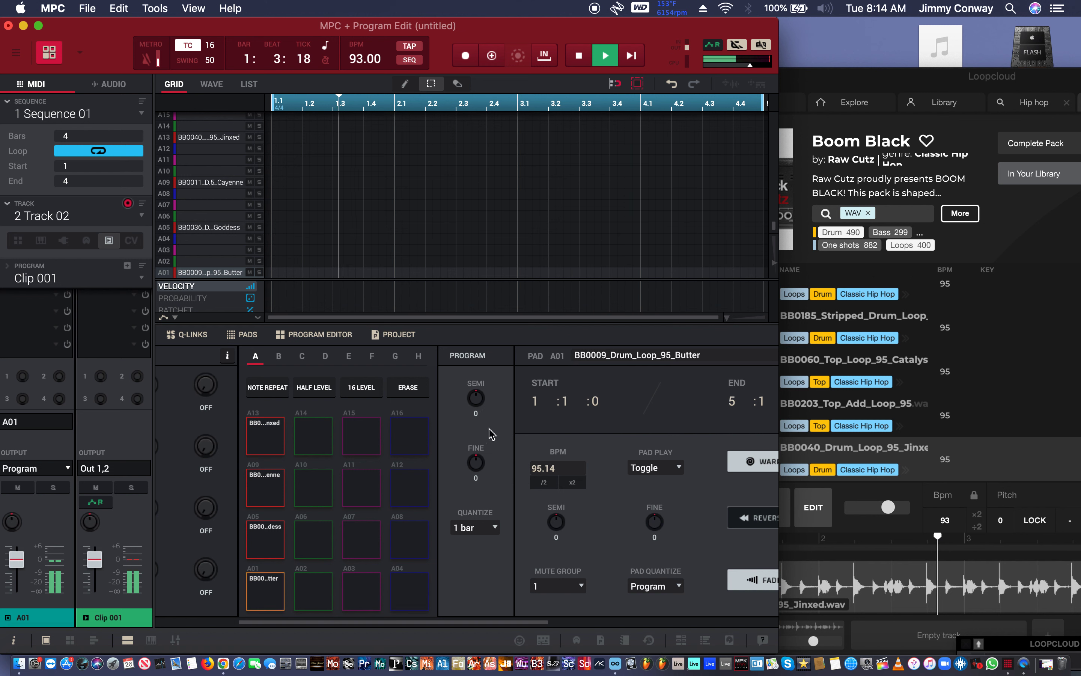
# - Switch back to Loopcloud and audition BB0097_Top_Loop_95_Quiet, BB0240_Top_Add_Loop_95 and BB0015_Drum_Loop_95_Contract
pyautogui.moveTo(835, 79); pyautogui.dragTo(559, 59)
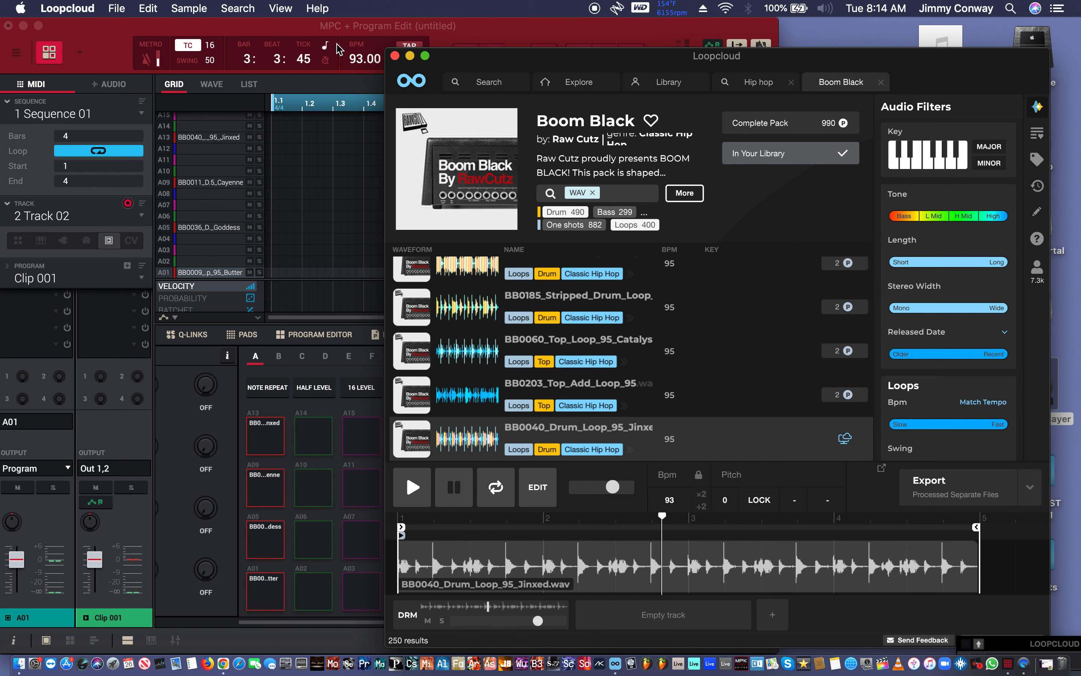
pyautogui.scroll(-4, 581, 357)
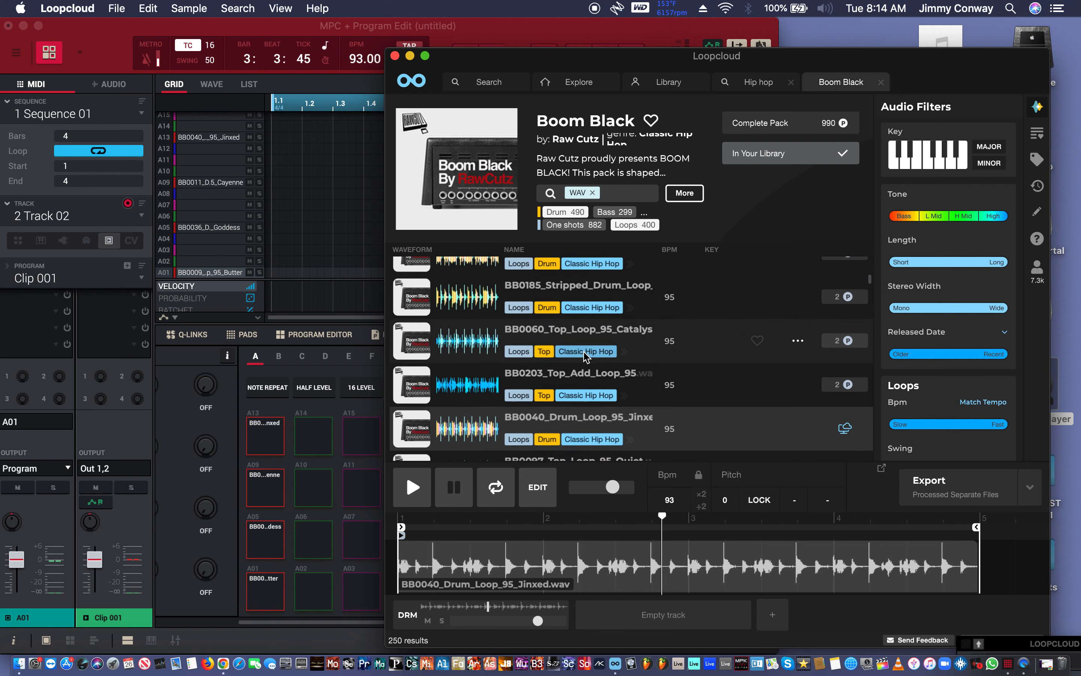
pyautogui.scroll(1, 584, 358)
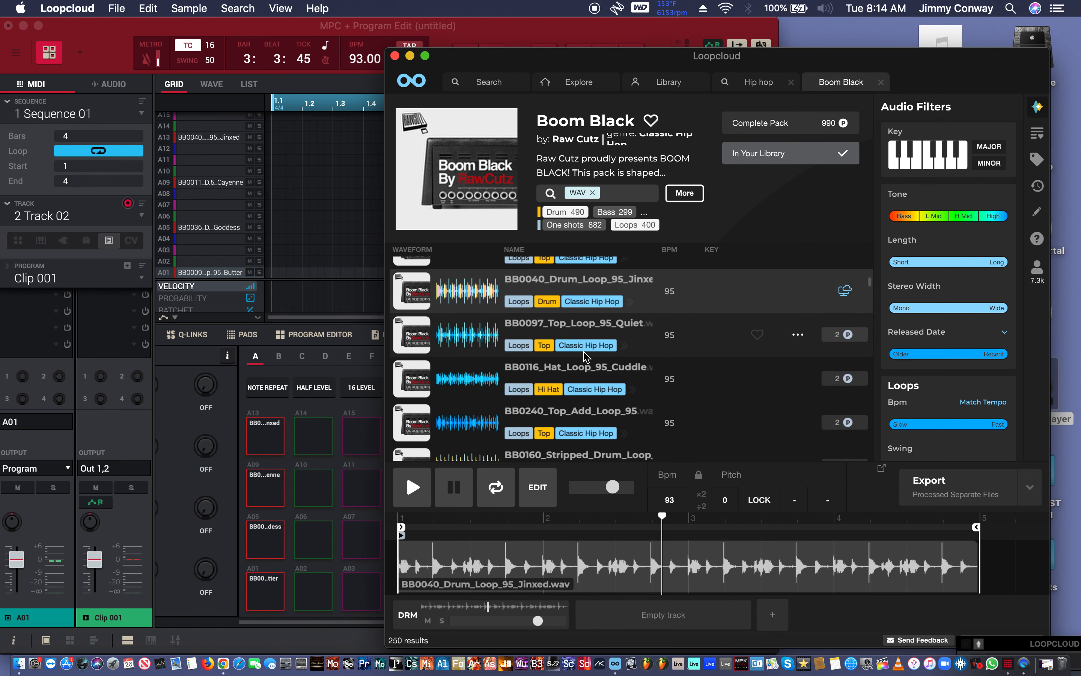
pyautogui.click(644, 321)
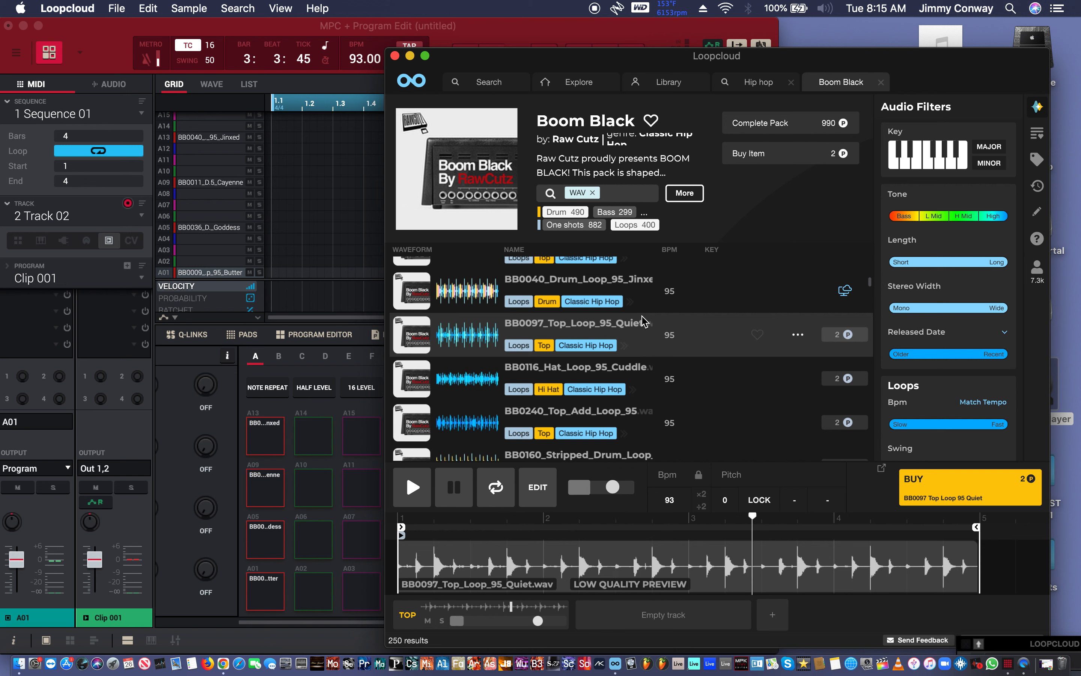
pyautogui.scroll(-3, 644, 321)
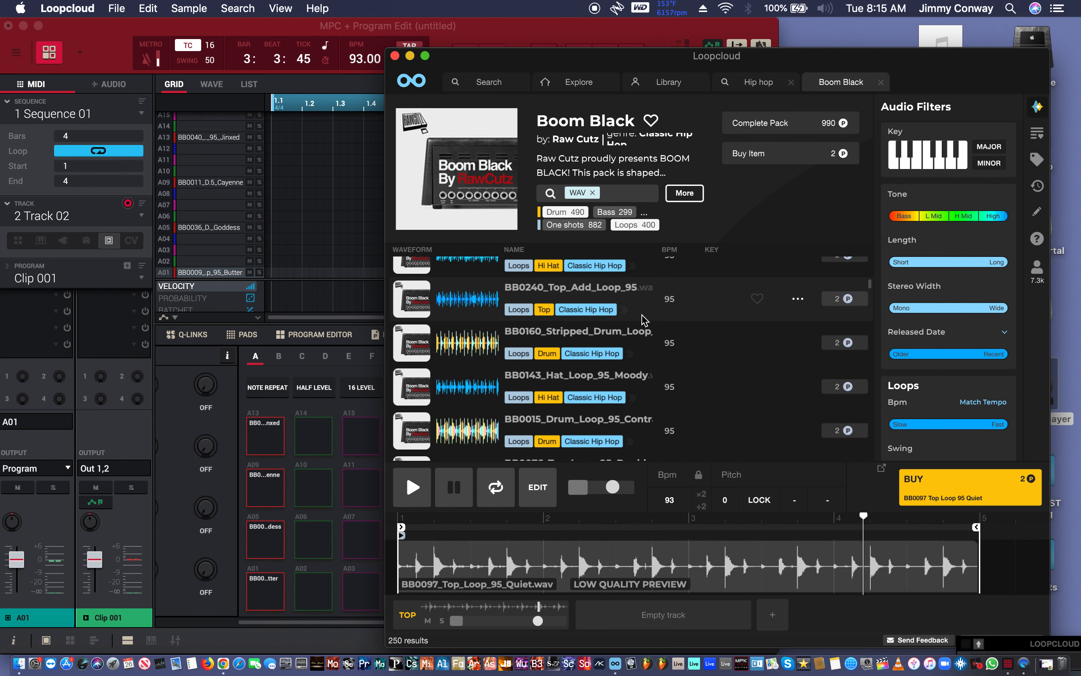
pyautogui.click(644, 312)
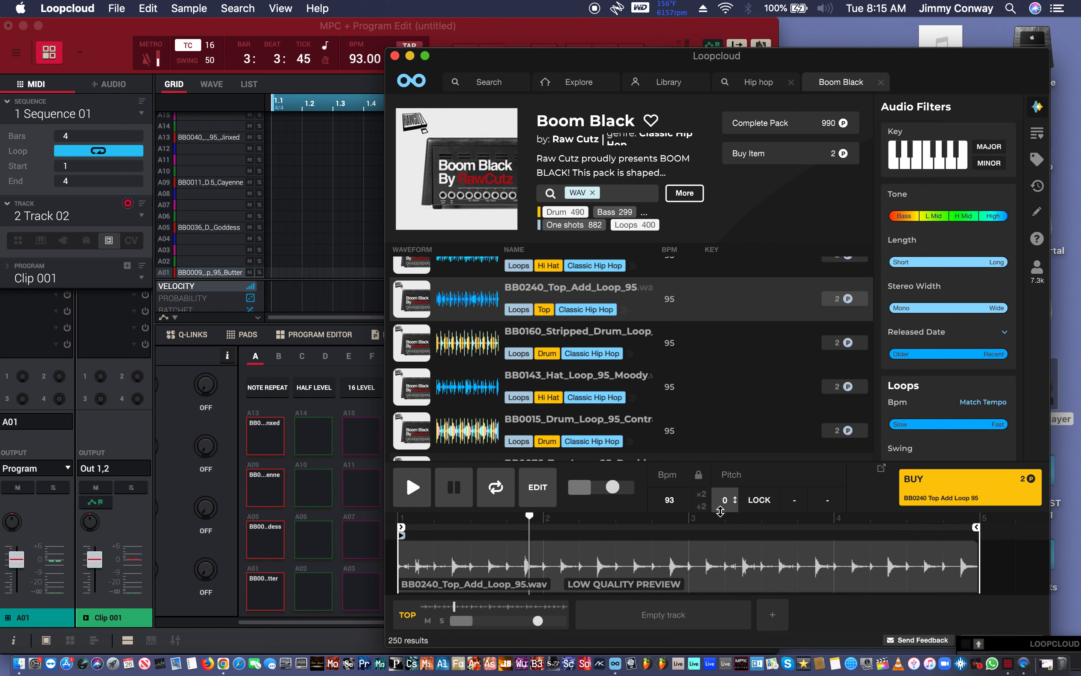
pyautogui.click(704, 447)
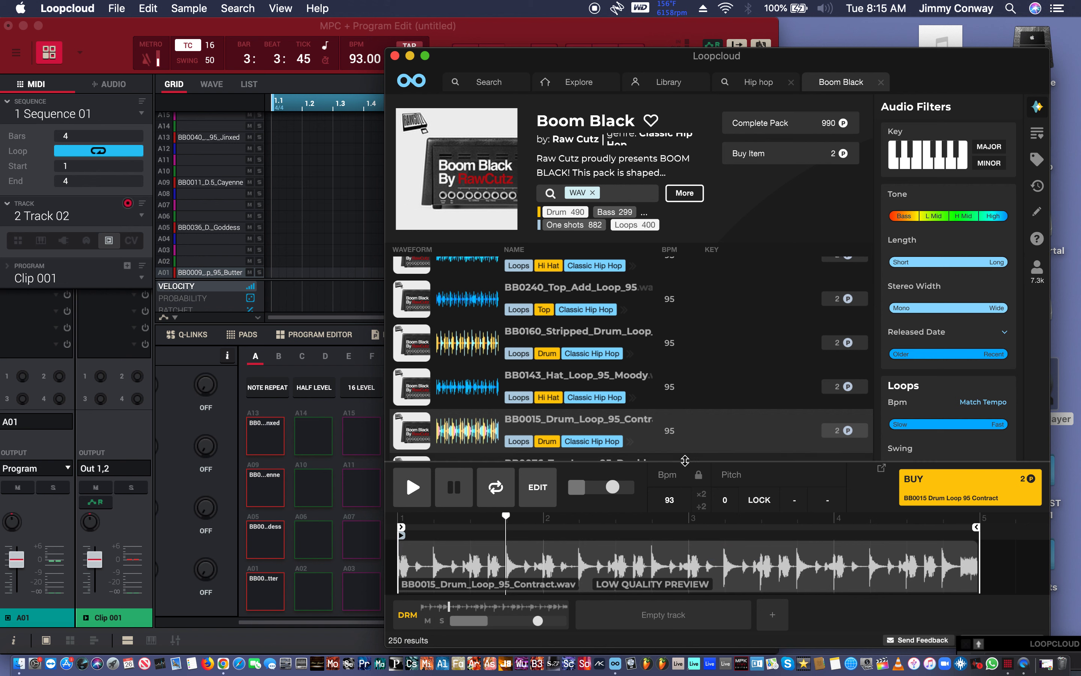
# - Audition BB0187_Stripped_Drum_Loop_95_Gyro and BB0042_Drum_Loop_95_Lifeline, and browse further down the loop list
pyautogui.scroll(-5, 663, 352)
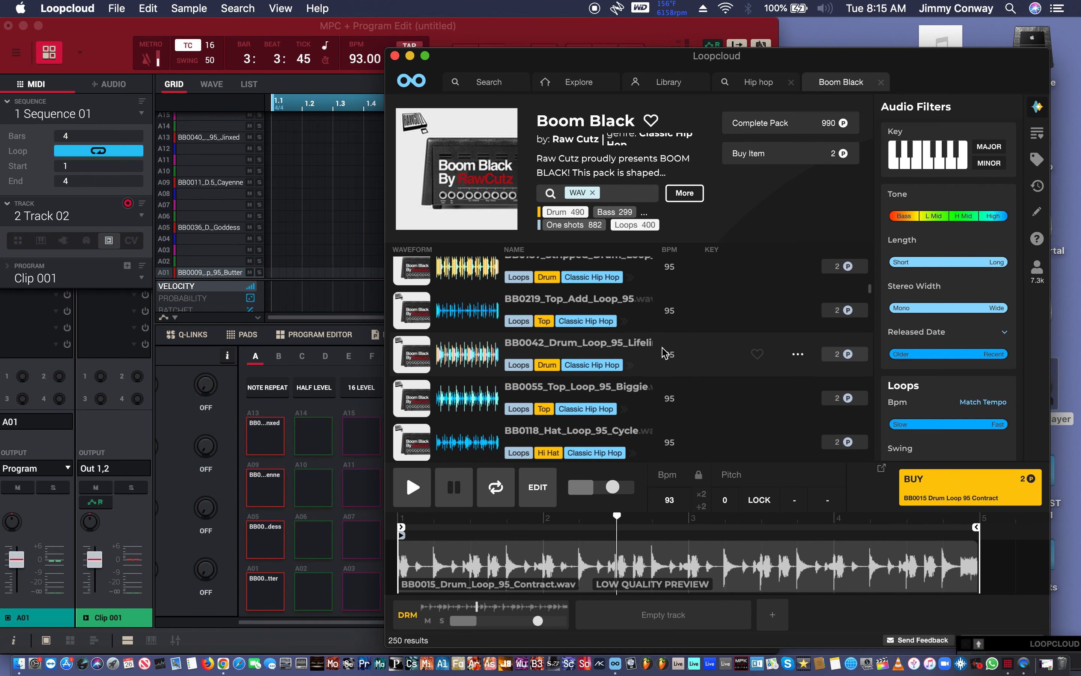
pyautogui.scroll(2, 665, 344)
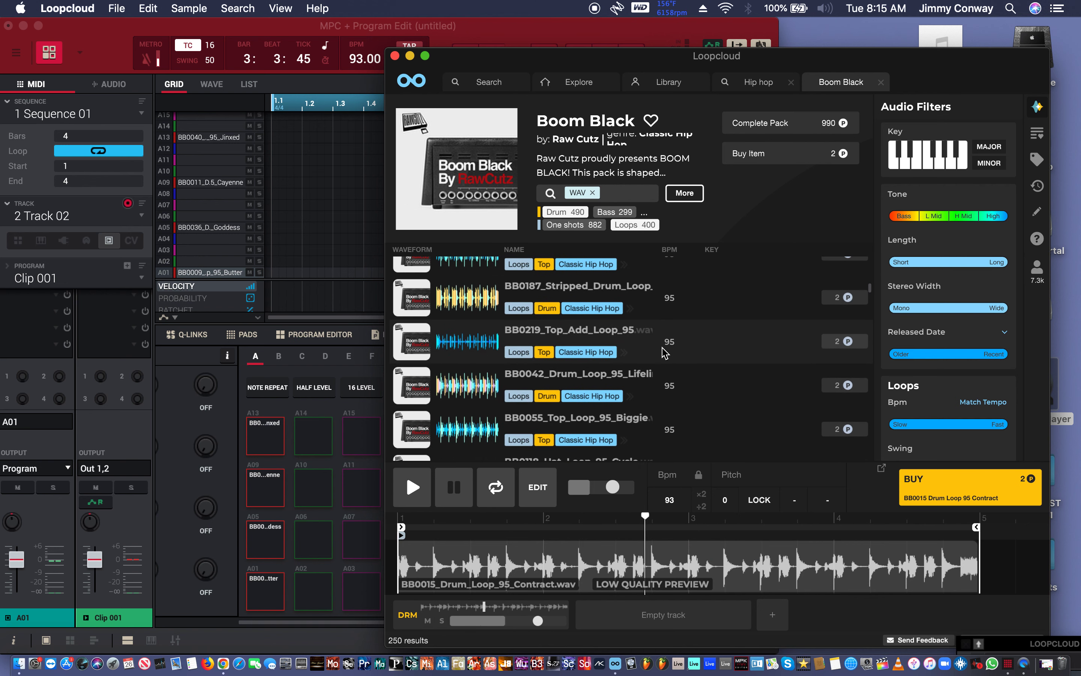
pyautogui.click(682, 311)
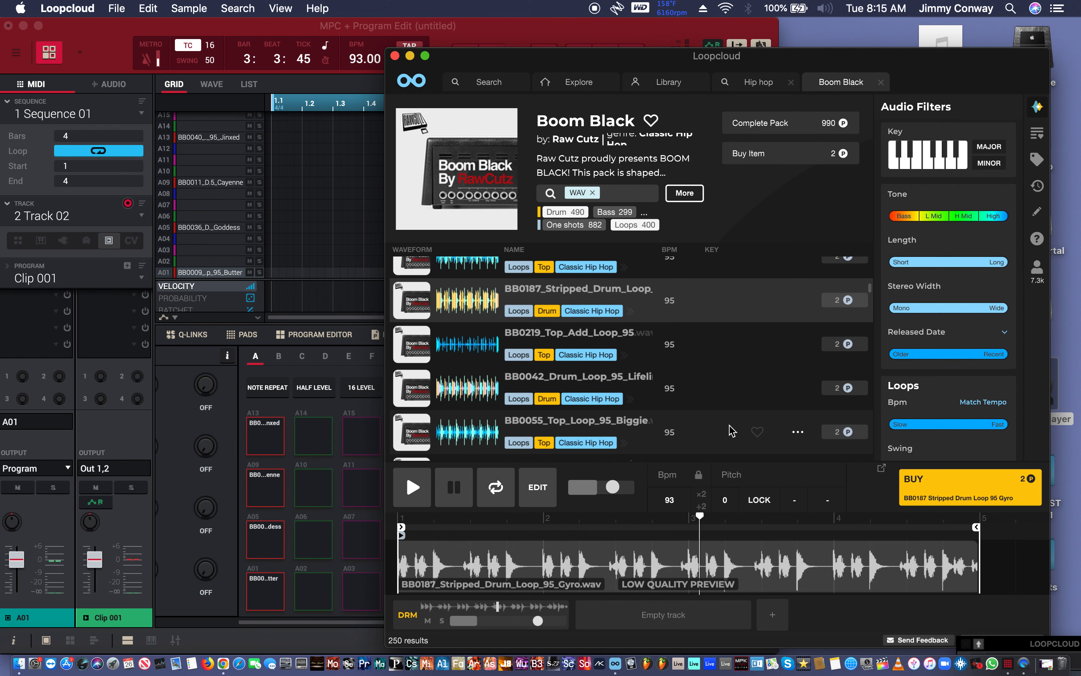
pyautogui.click(723, 404)
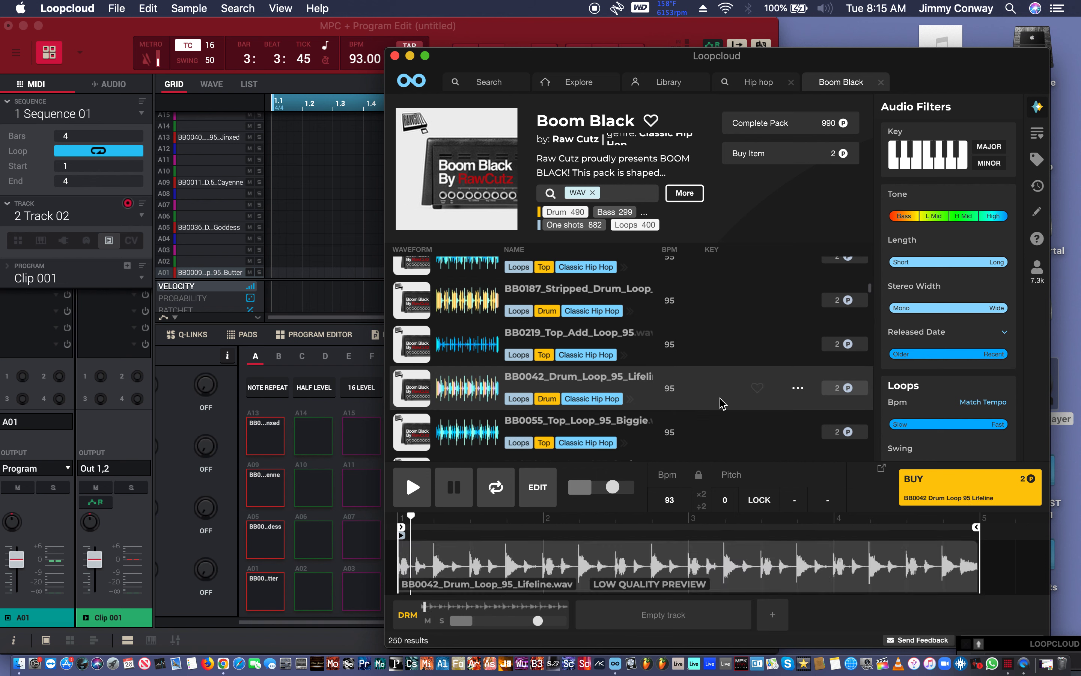
pyautogui.scroll(-20, 722, 404)
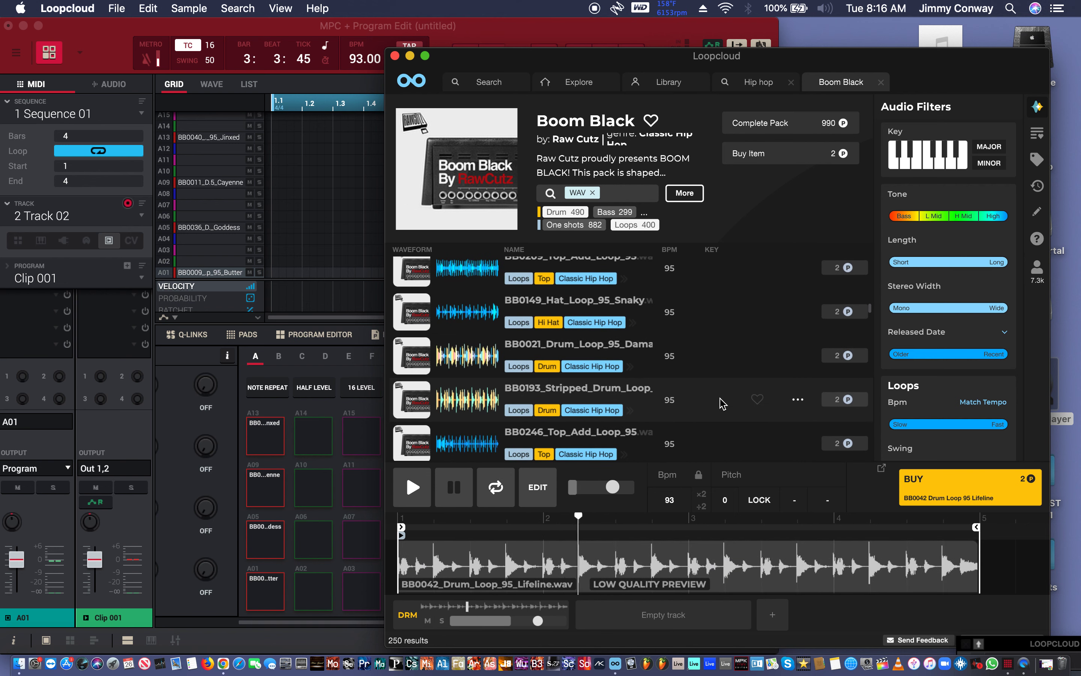
# - Audition BB0021_Drum_Loop_95_Damage, the BB0193 stripped drum loop and BB0246_Top_Add_Loop_95
pyautogui.click(708, 346)
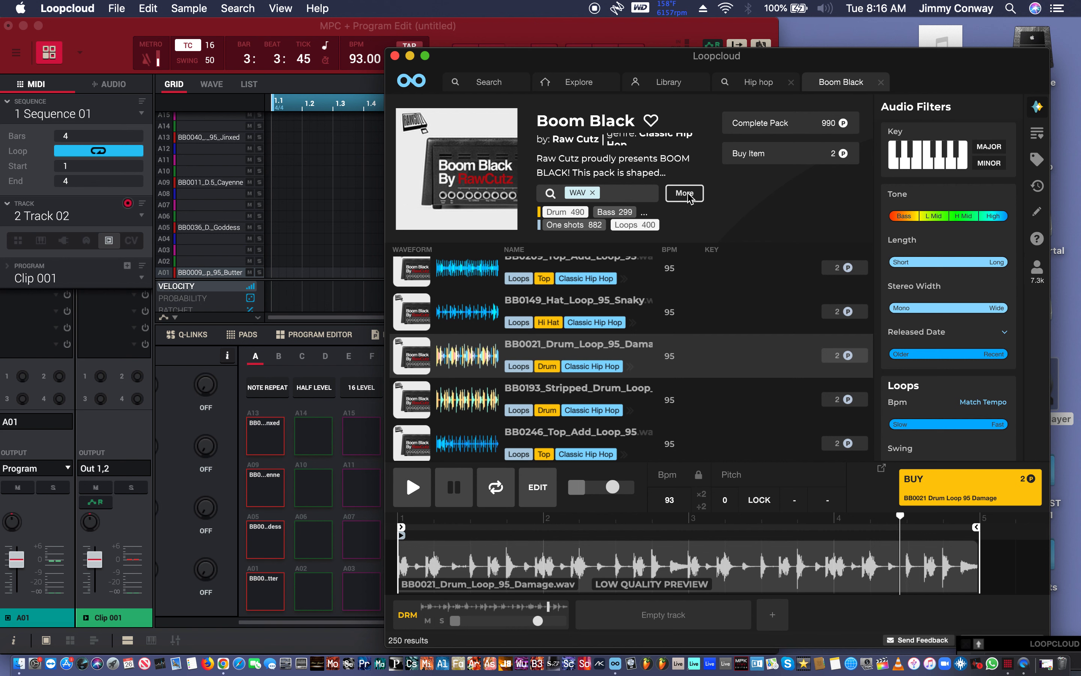
pyautogui.press('Down')
pyautogui.press('Down')
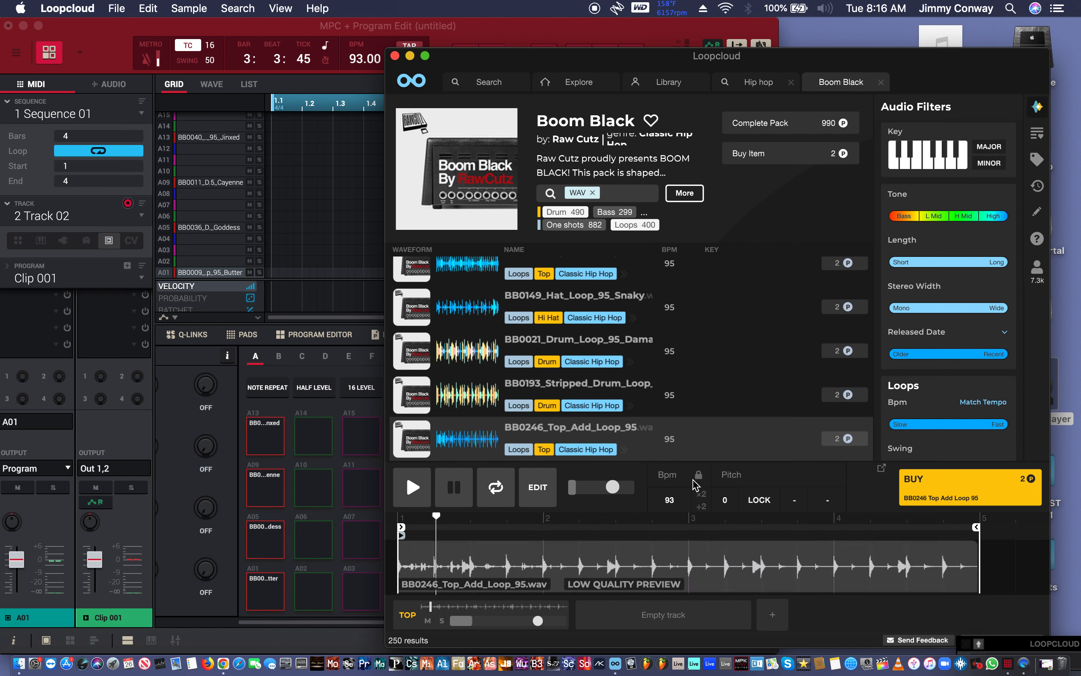
# - Audition BB0168_Stripped_Drum_Loop_95_Cycle and BB0023_Drum_Loop_95_Dewey further down the loop list
pyautogui.scroll(-5, 684, 362)
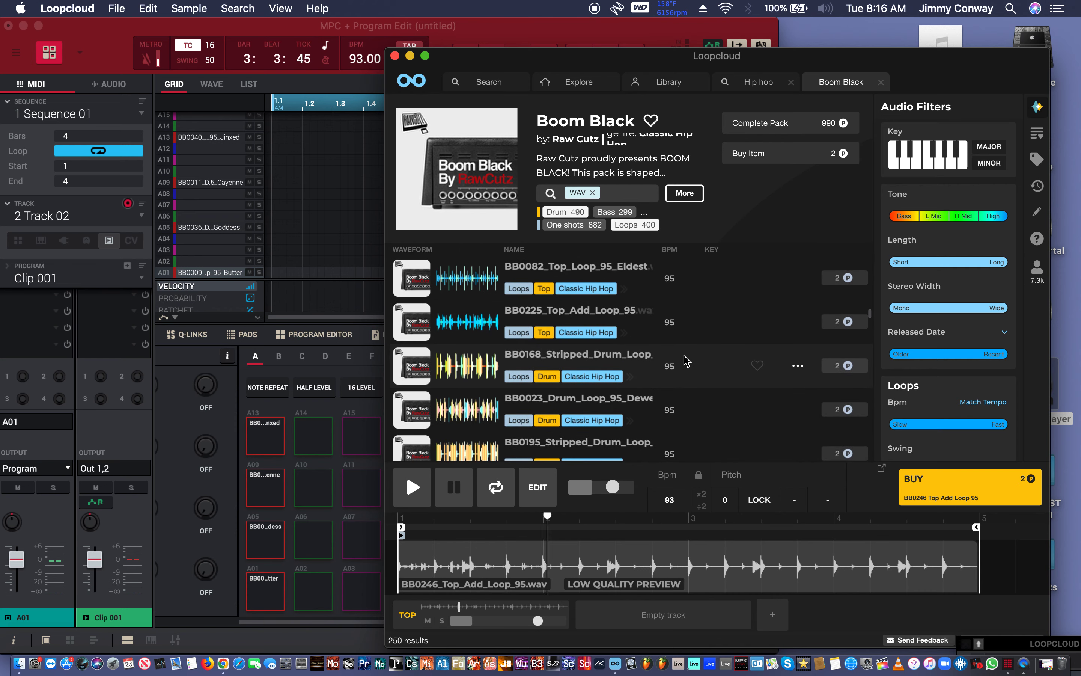
pyautogui.click(704, 378)
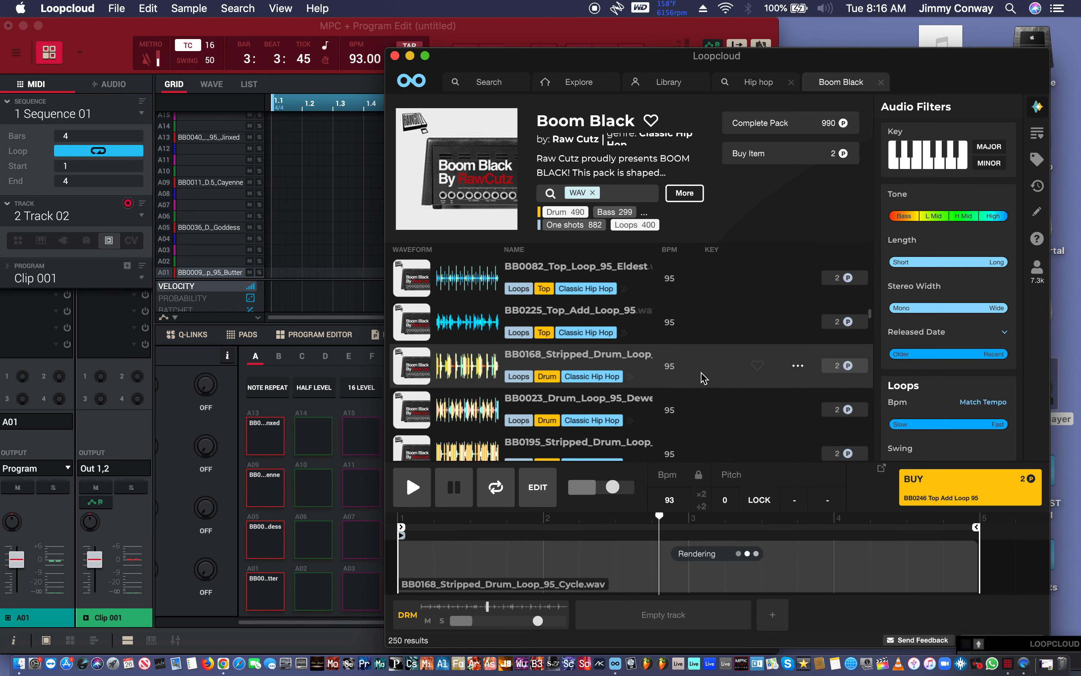
pyautogui.hotkey('ctrl', 'Up')
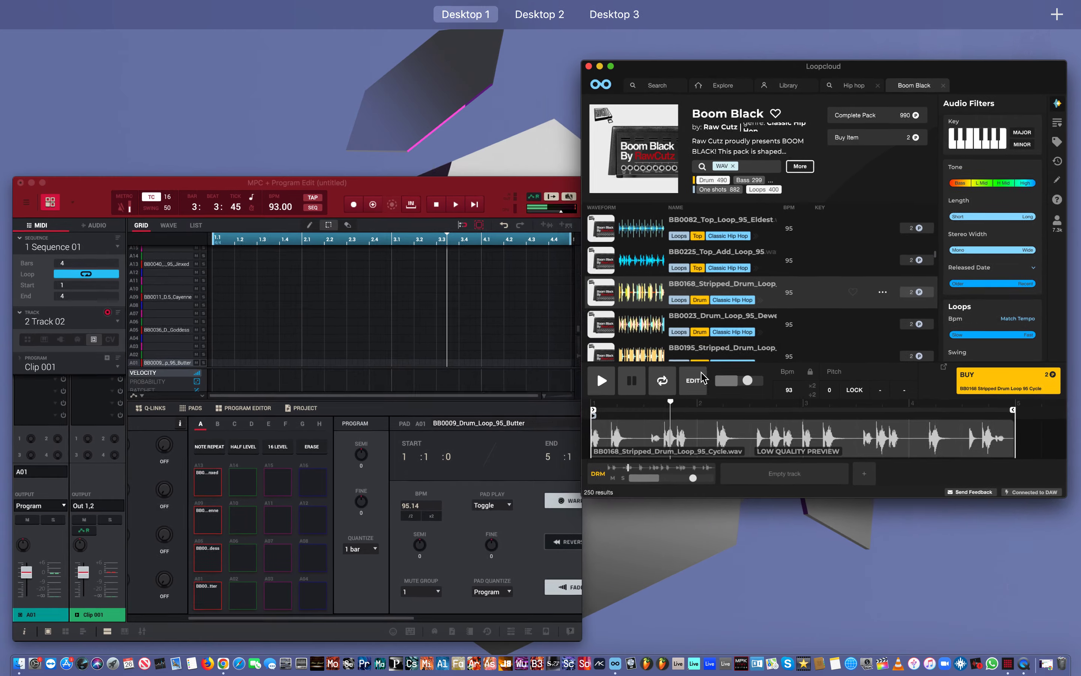
pyautogui.click(701, 378)
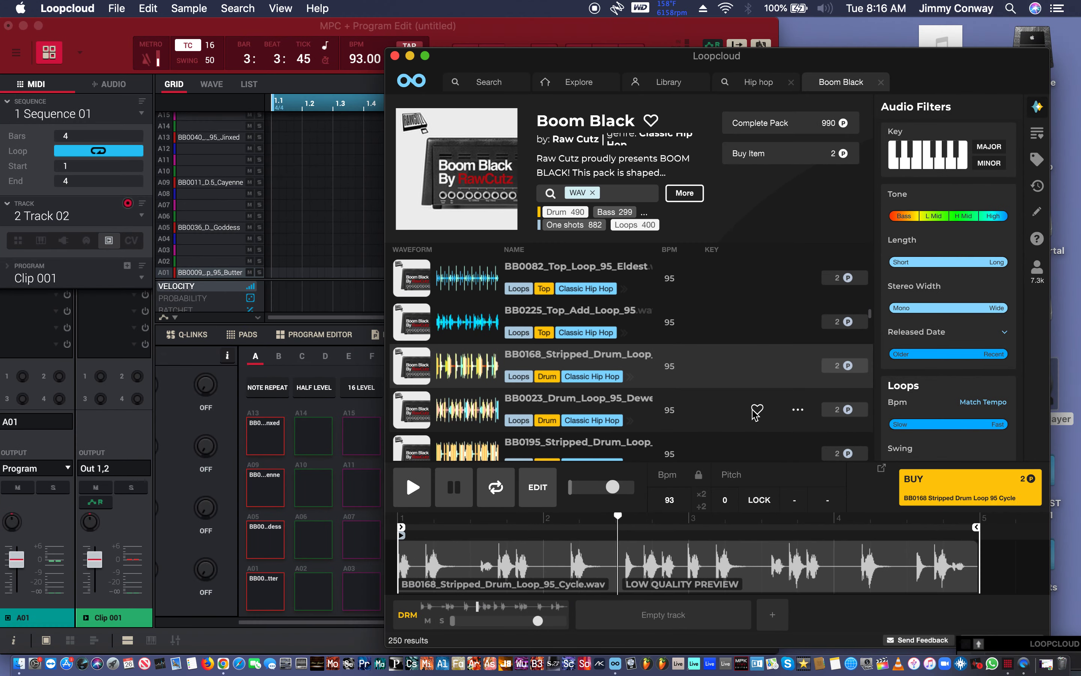
pyautogui.click(705, 408)
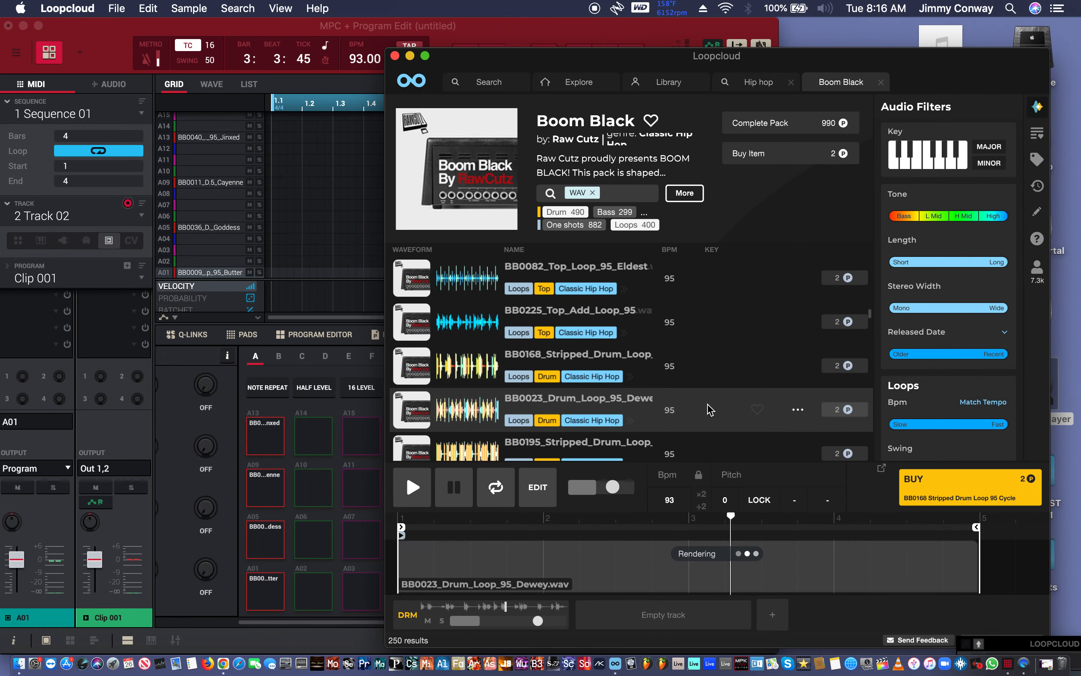
# - Audition BB0004_Drum_Loop_95_Beauty and BB0067_Top_Loop_95_Curfew further down the loop list
pyautogui.scroll(-5, 710, 409)
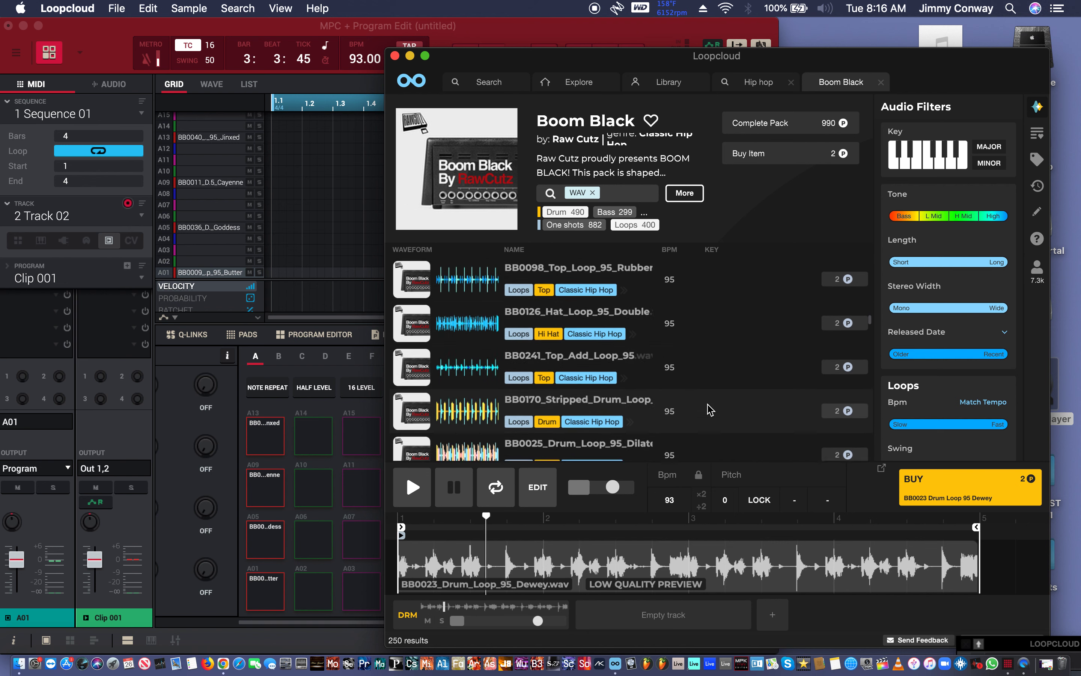
pyautogui.scroll(-3, 710, 409)
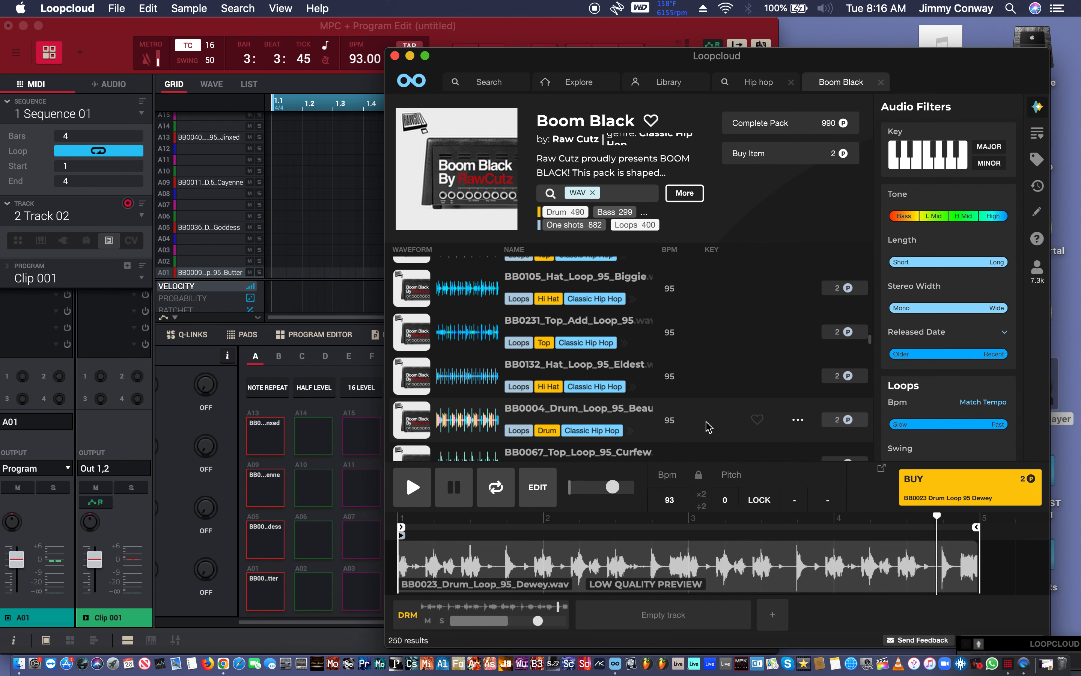
pyautogui.click(709, 427)
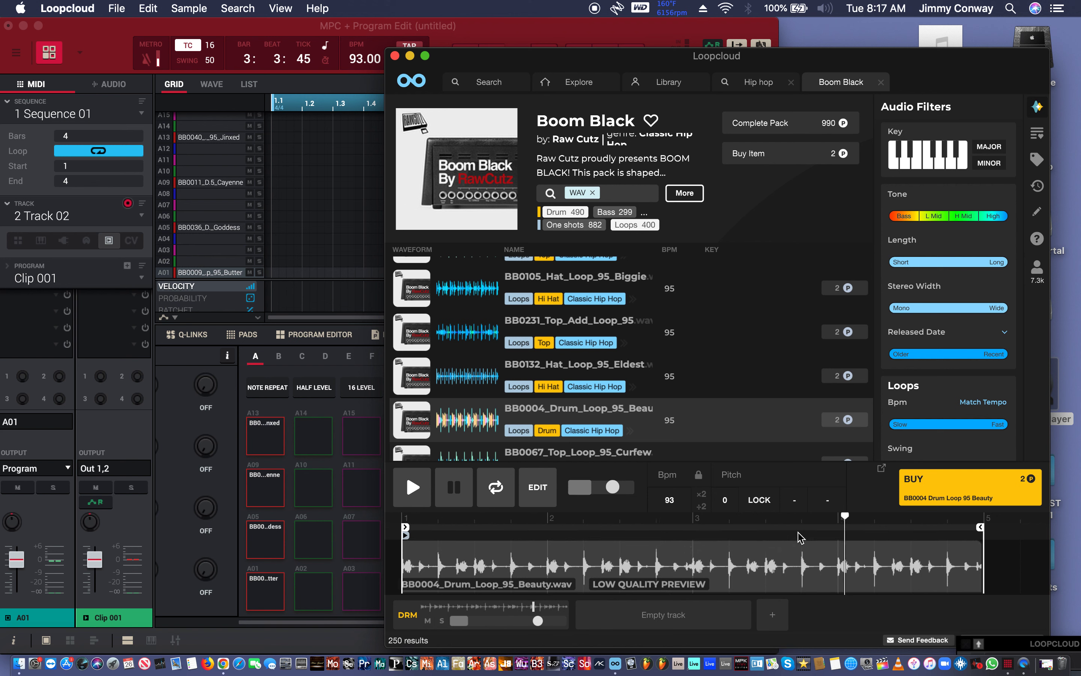
pyautogui.press('Down')
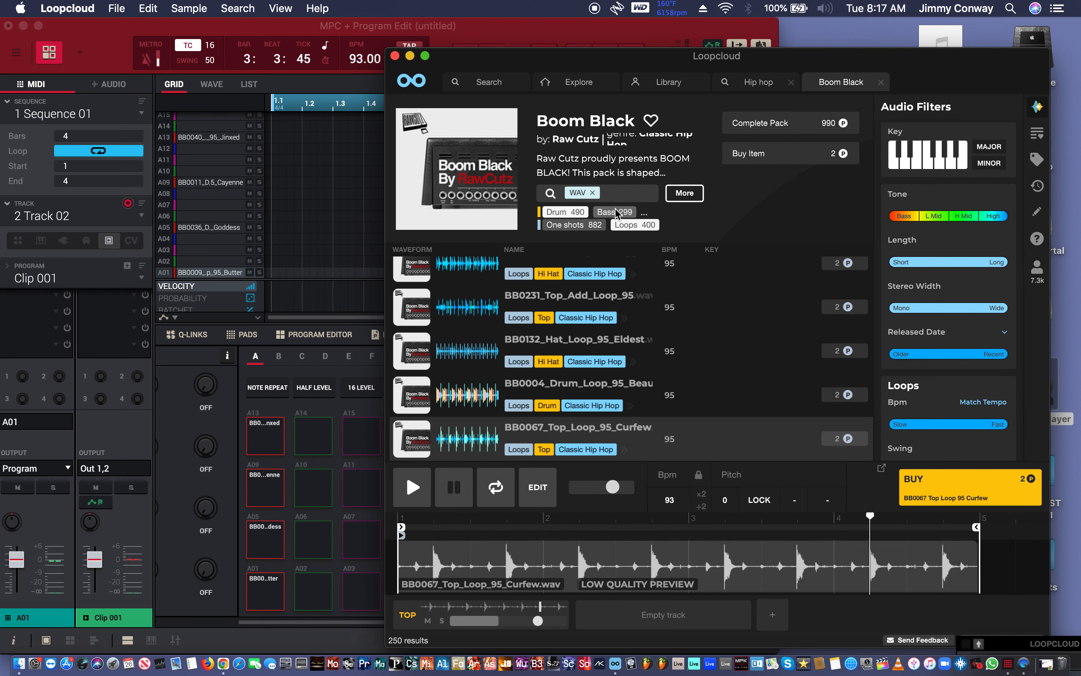
# - Widen the Loopcloud window and replace the Drum filter with Bass in the Boom Black pack
pyautogui.click(684, 195)
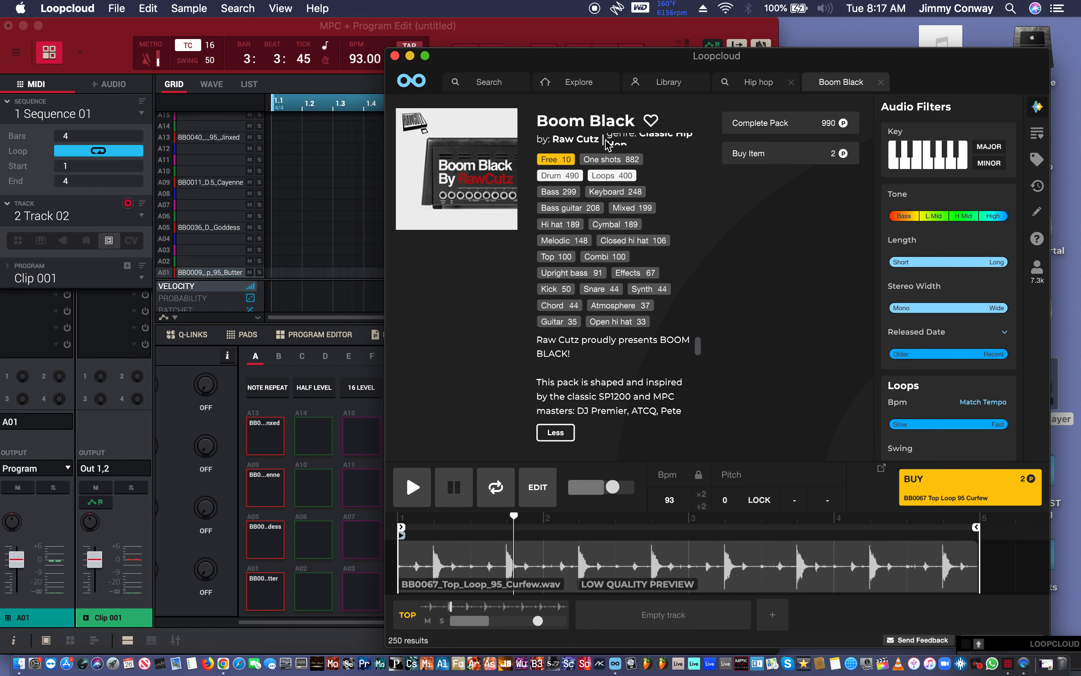
pyautogui.click(556, 432)
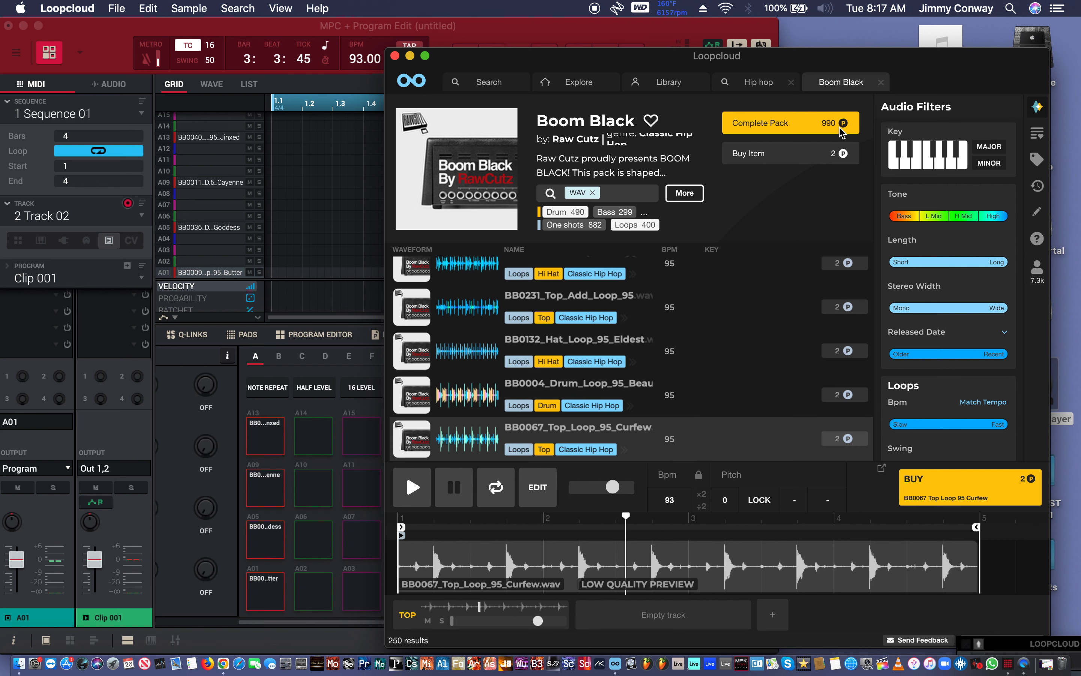
pyautogui.moveTo(384, 270); pyautogui.dragTo(252, 271)
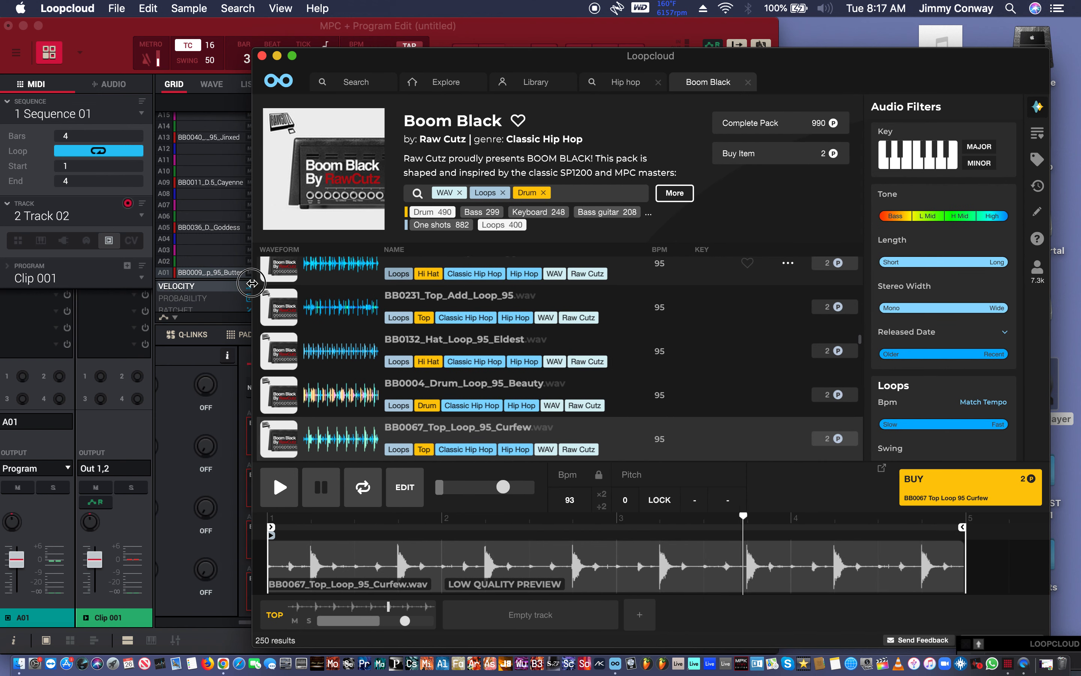
pyautogui.click(545, 192)
pyautogui.click(483, 212)
# - Shift the Loopcloud window aside and audition BB0258_Bass_Guitar_Keys_Melodic_Combi_Loop_95_Burning and BB0374_Bass_Loop_95_Digger
pyautogui.moveTo(393, 65); pyautogui.dragTo(545, 7)
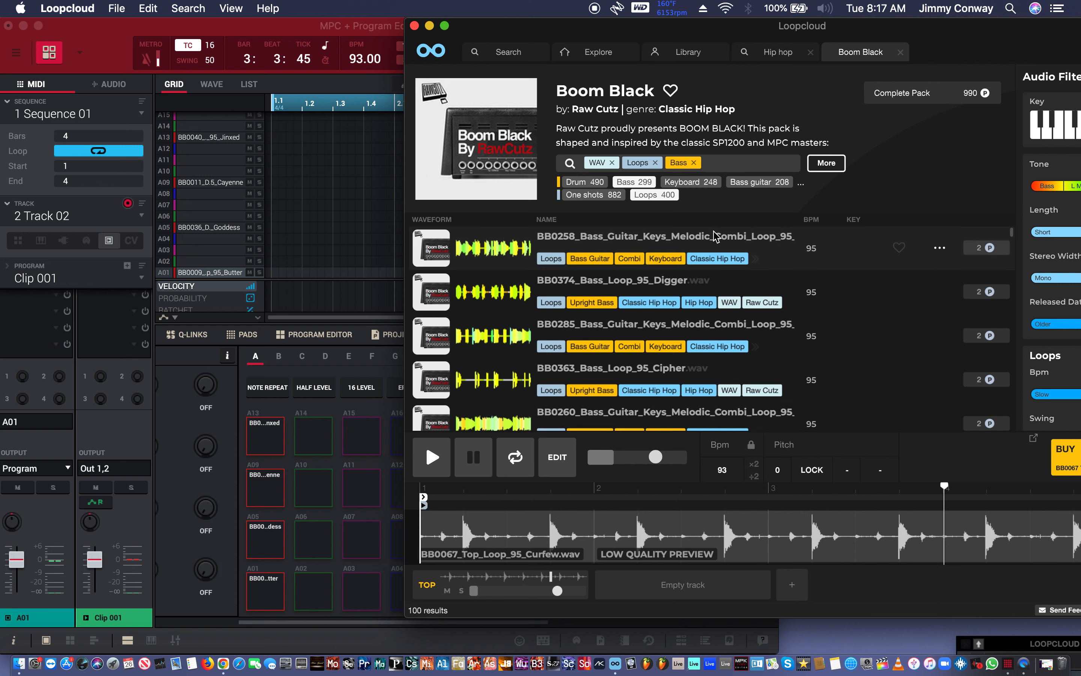
pyautogui.click(667, 243)
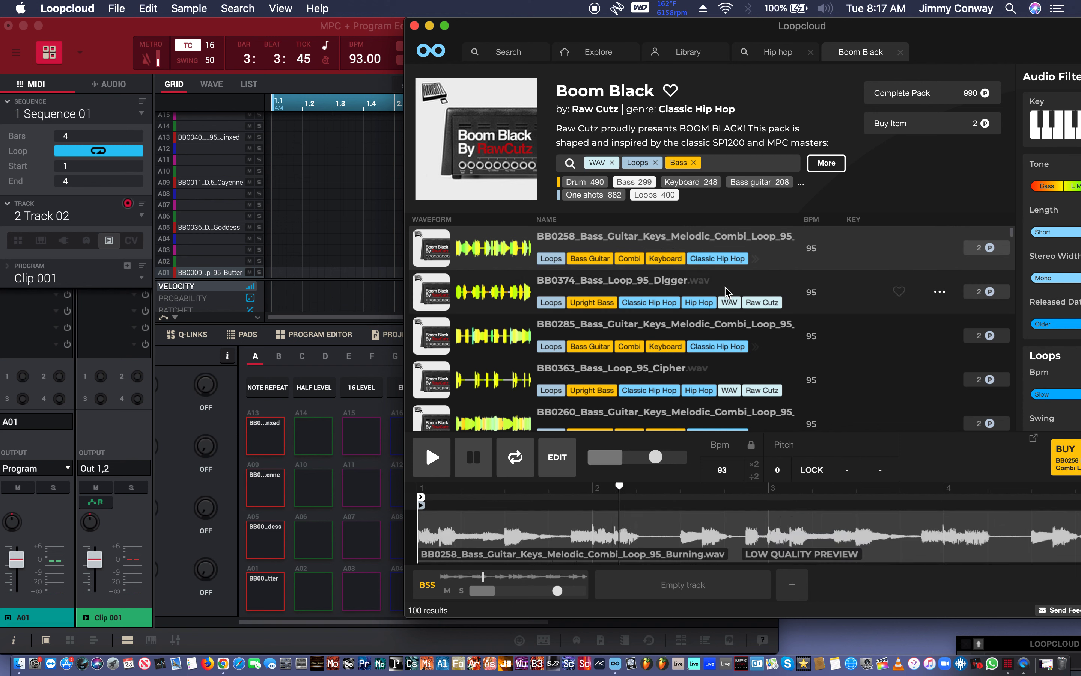
pyautogui.click(725, 292)
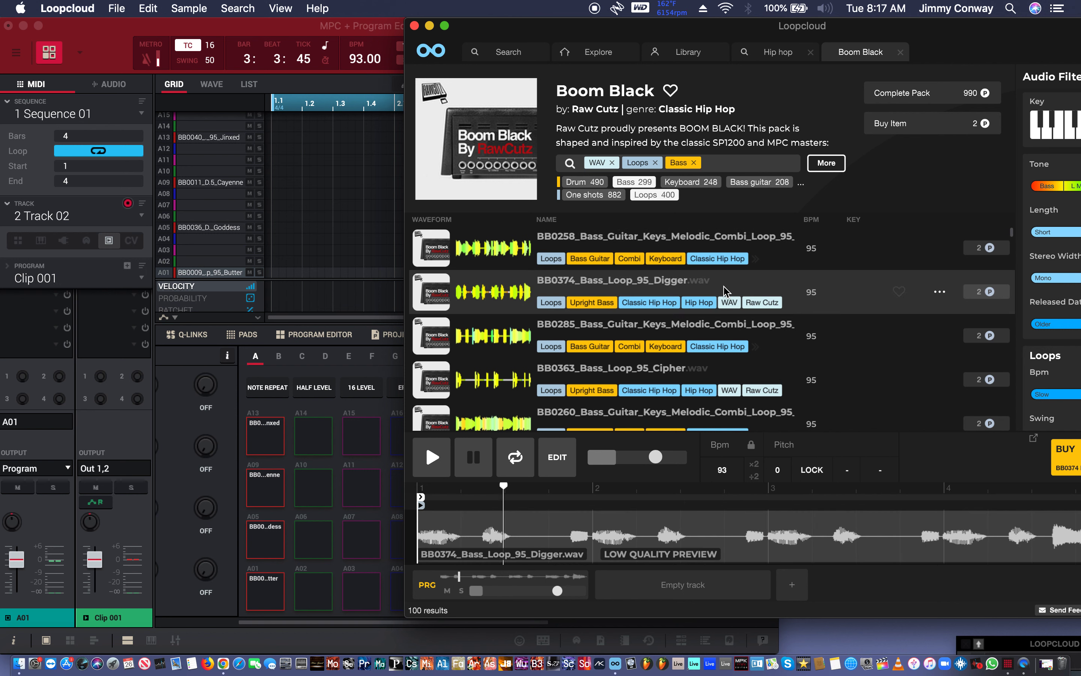
# - Set the preview pitch key to F with the key lock on, and audition BB0285_Bass_Guitar_Keys_Melodic_Combi_Loop_95_Glide
pyautogui.moveTo(725, 20); pyautogui.dragTo(642, 52)
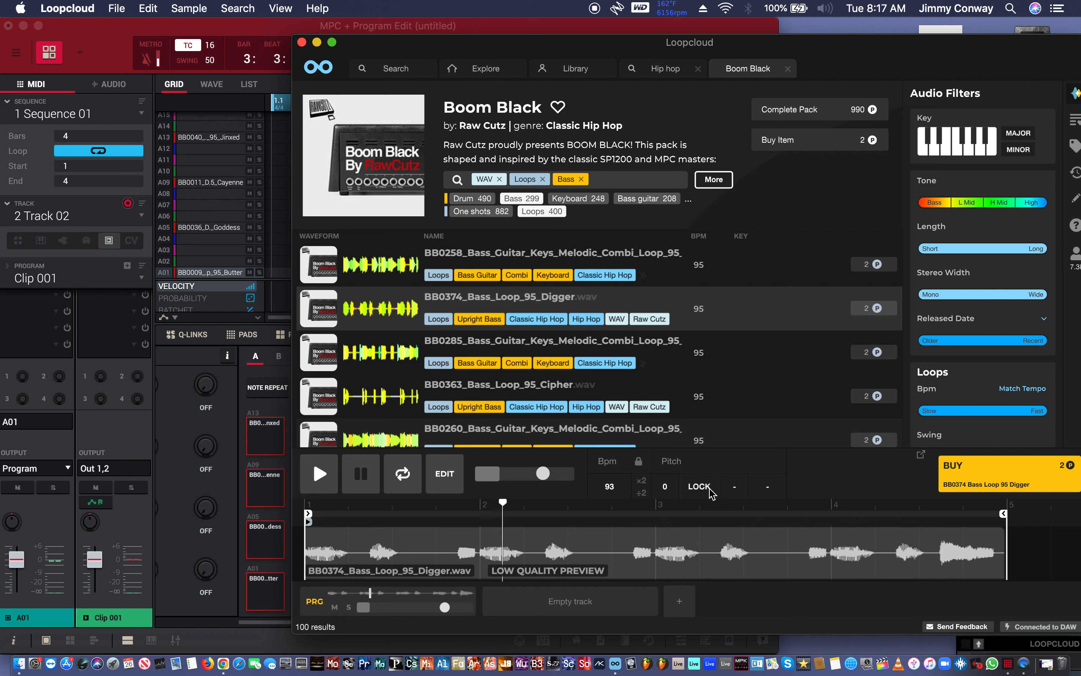
pyautogui.click(734, 486)
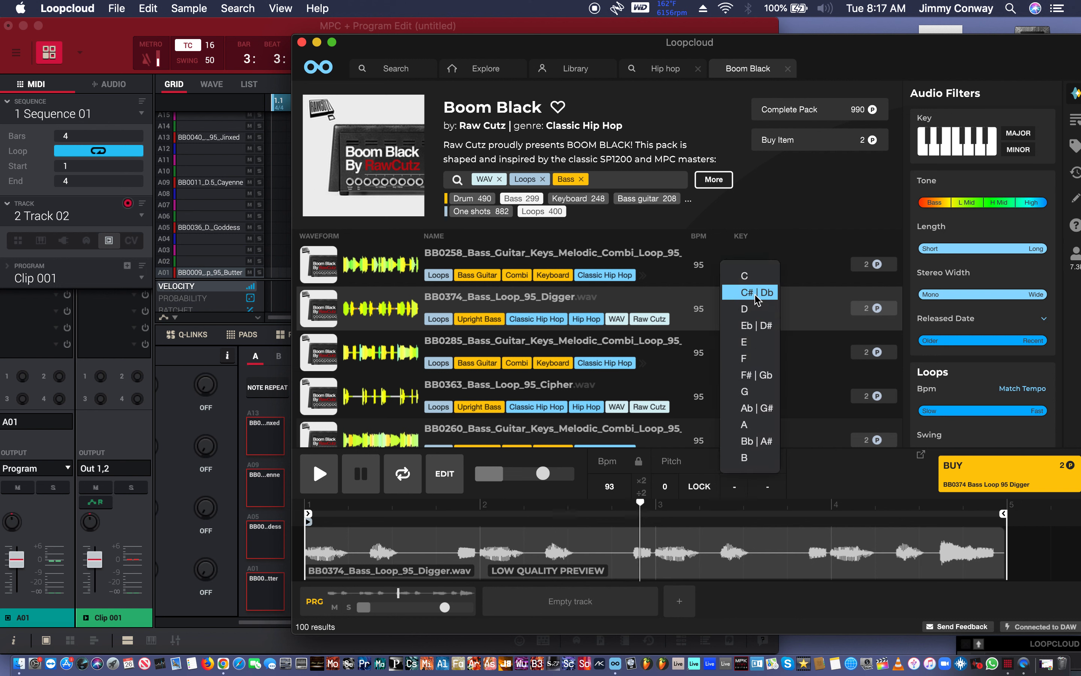
pyautogui.click(758, 348)
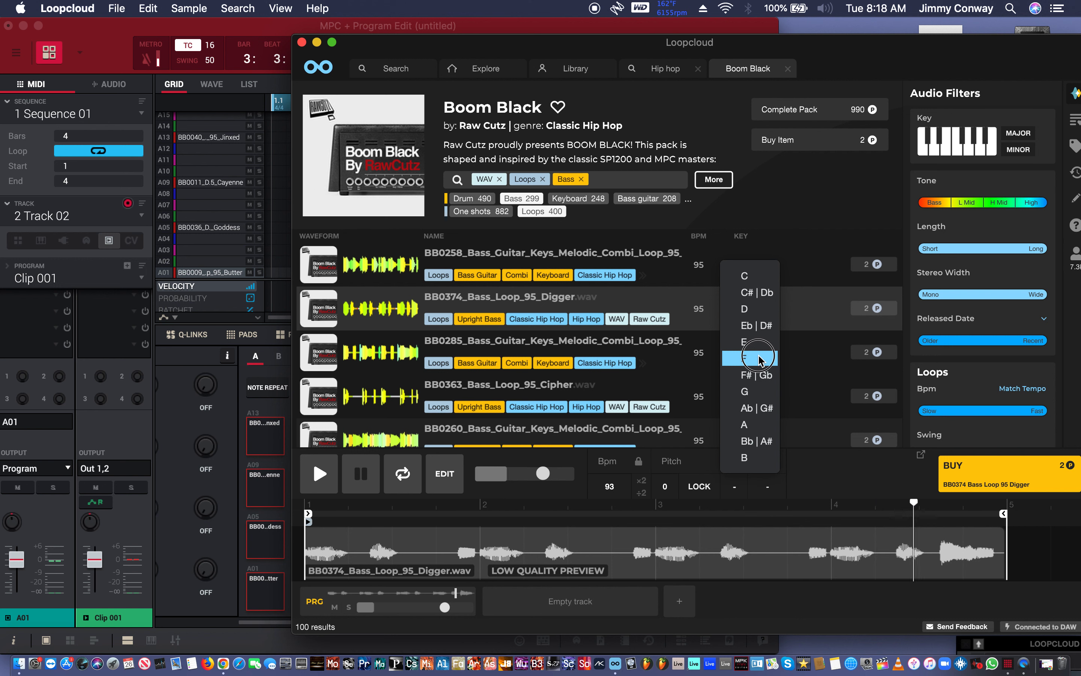
pyautogui.click(758, 359)
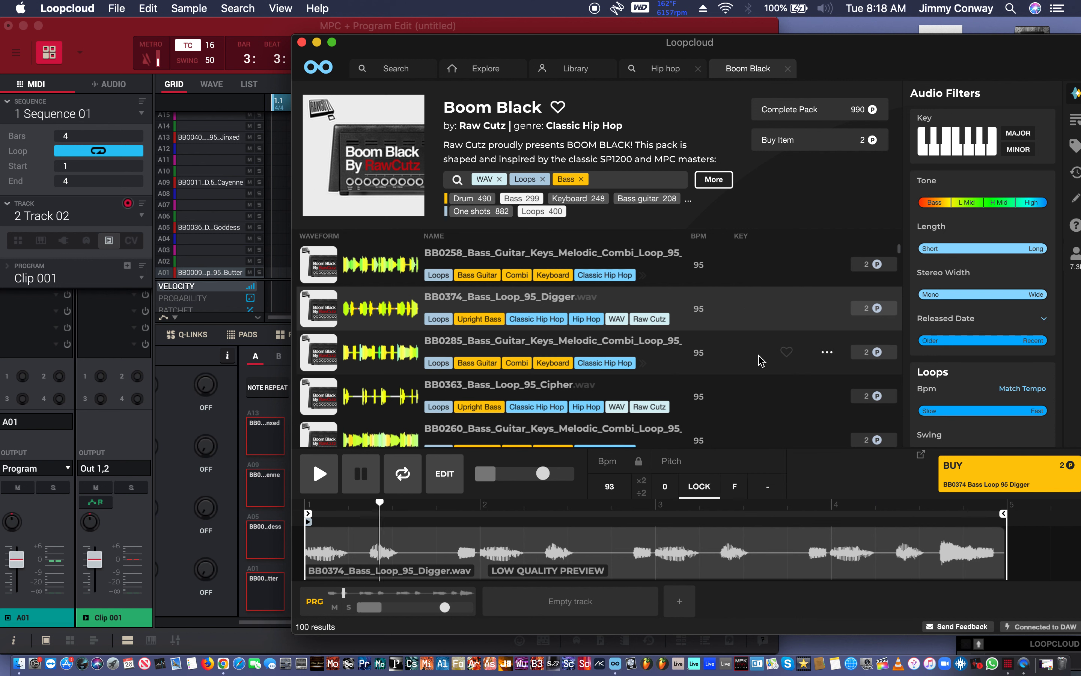
pyautogui.click(700, 488)
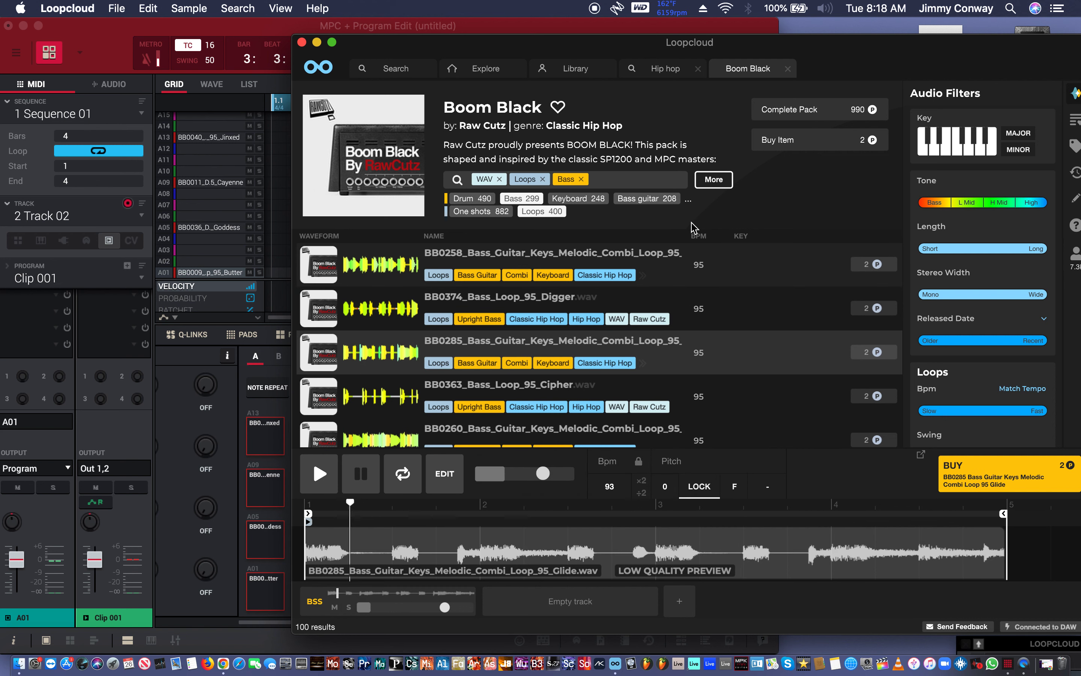
# - Audition BB0363_Bass_Loop_95_Cipher and add it to the favourites
pyautogui.press('Down')
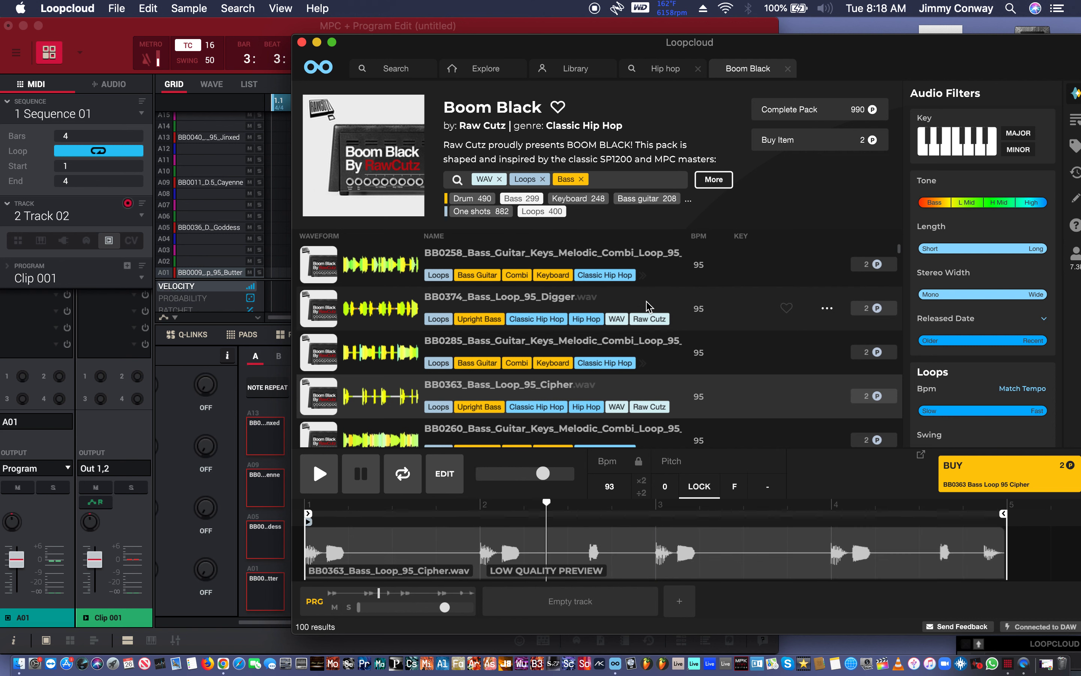
pyautogui.scroll(-3, 649, 306)
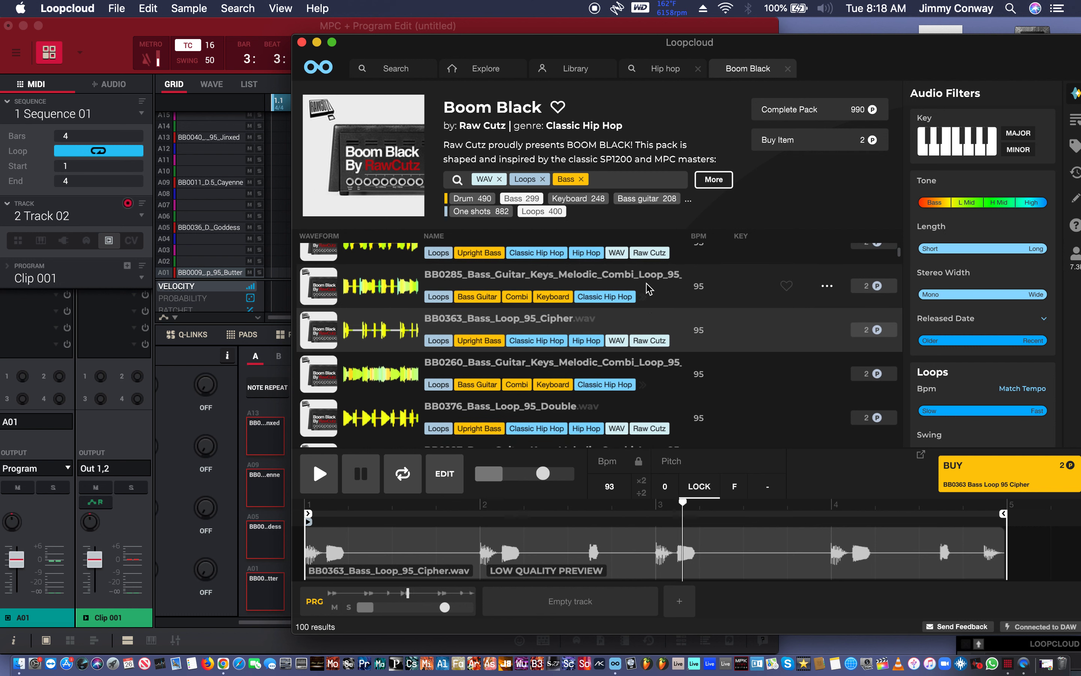
pyautogui.scroll(-3, 648, 288)
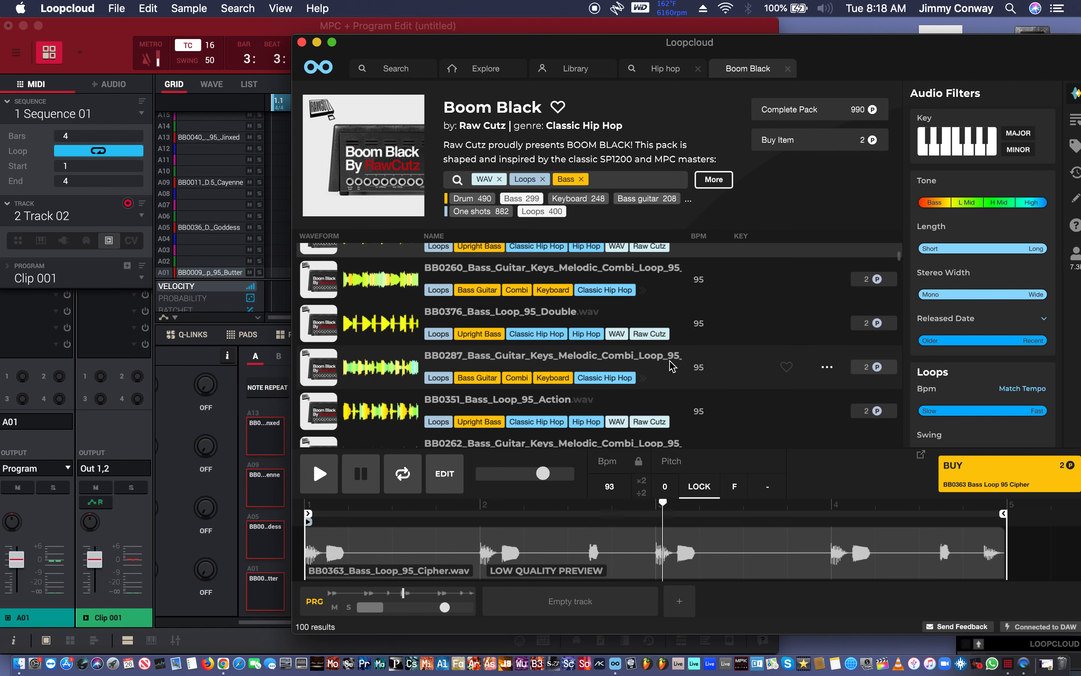
pyautogui.scroll(3, 782, 358)
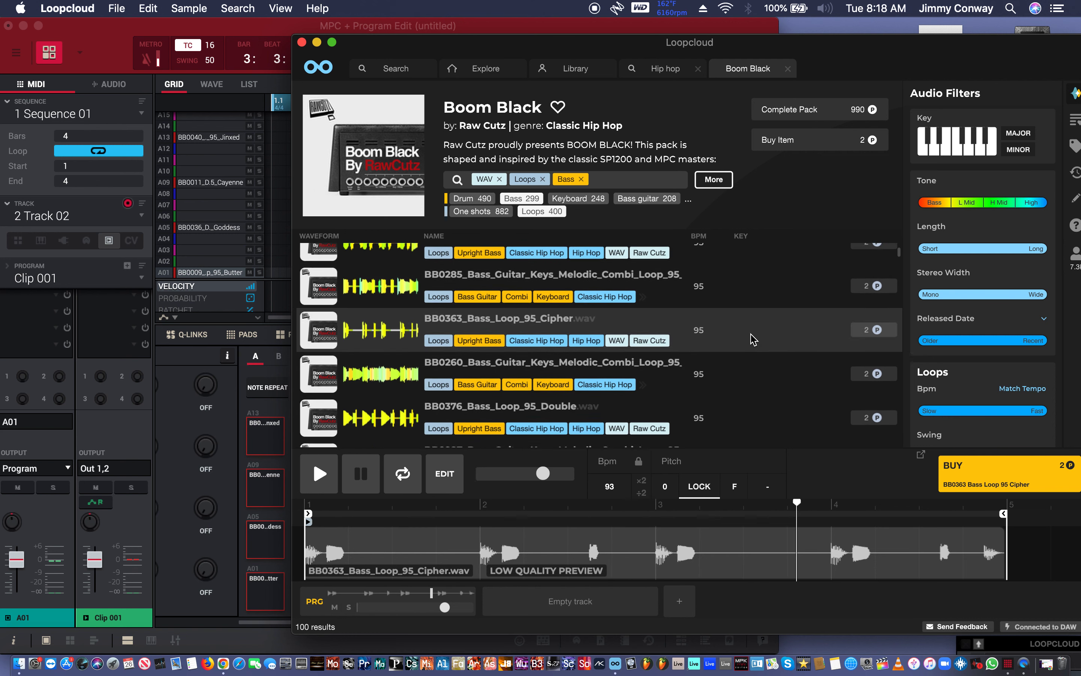
pyautogui.click(786, 336)
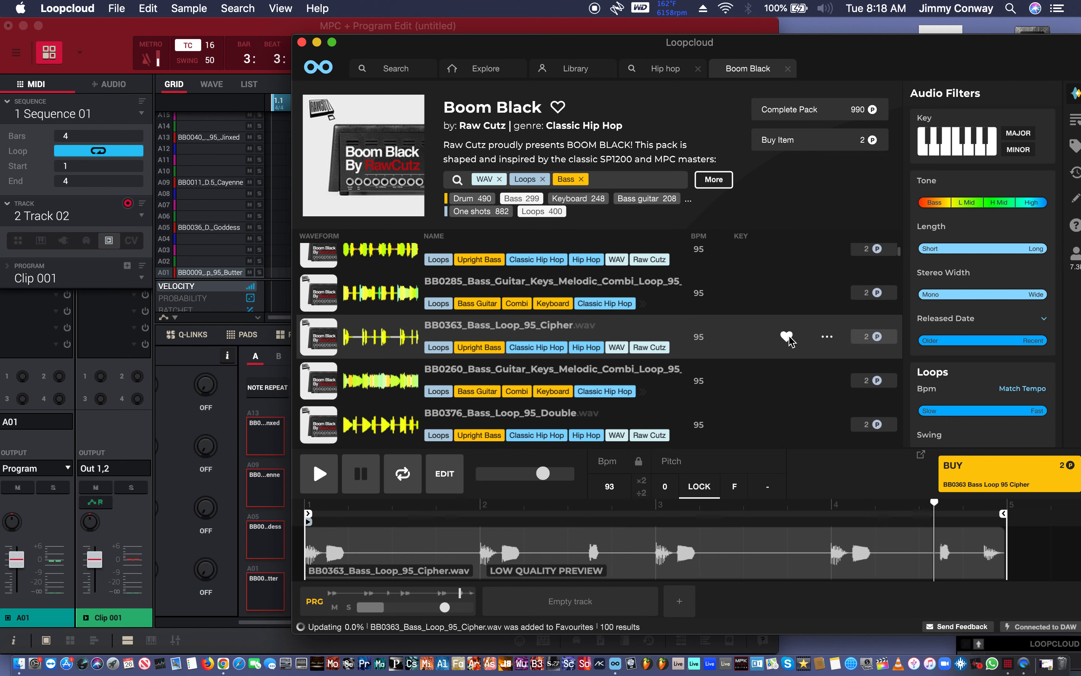
# - Buy BB0363_Bass_Loop_95_Cipher and load it onto pad A02 of the MPC clip program
pyautogui.click(873, 336)
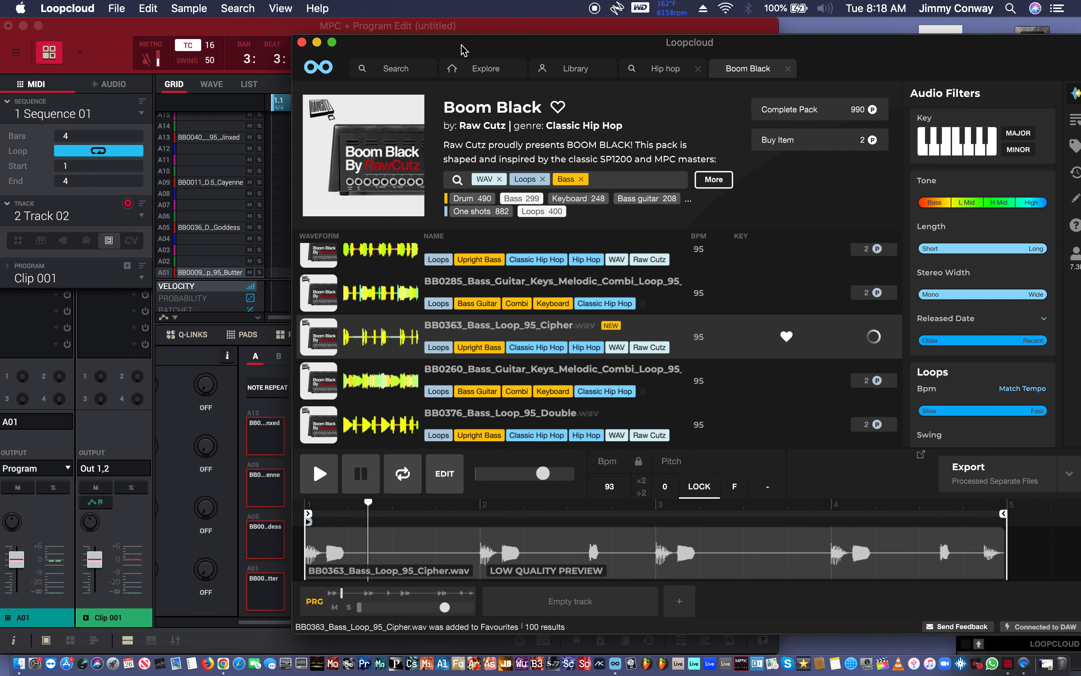
pyautogui.moveTo(465, 45); pyautogui.dragTo(559, 38)
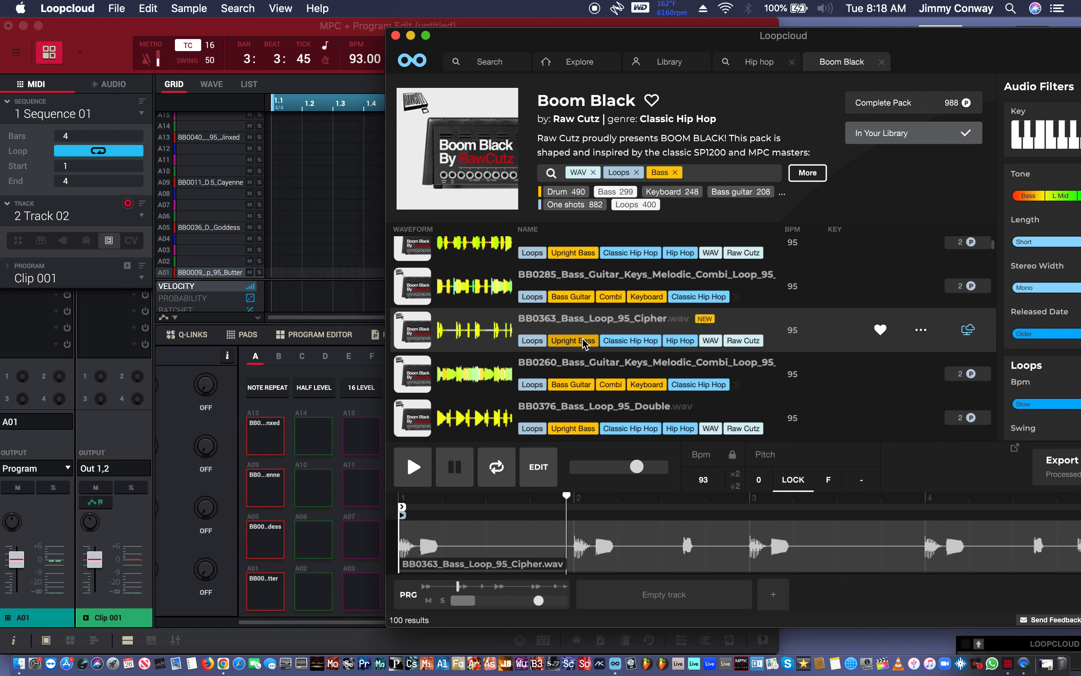
pyautogui.moveTo(588, 336); pyautogui.dragTo(315, 589)
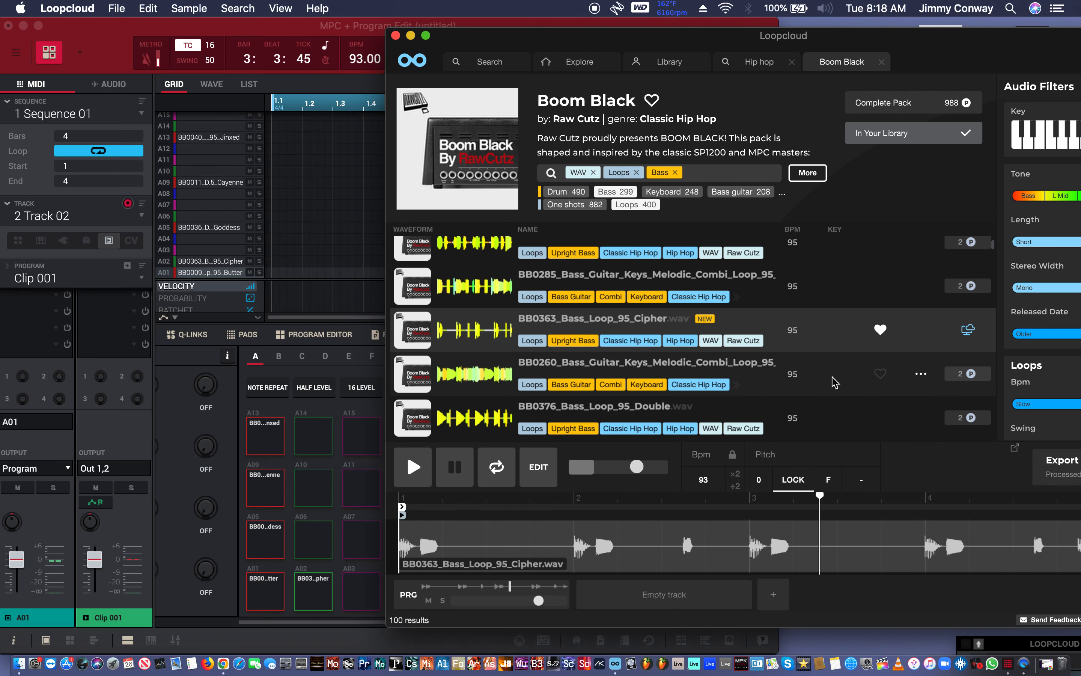
# - Audition BB0376_Bass_Loop_95_Double and switch the F key lock off and back on
pyautogui.click(802, 413)
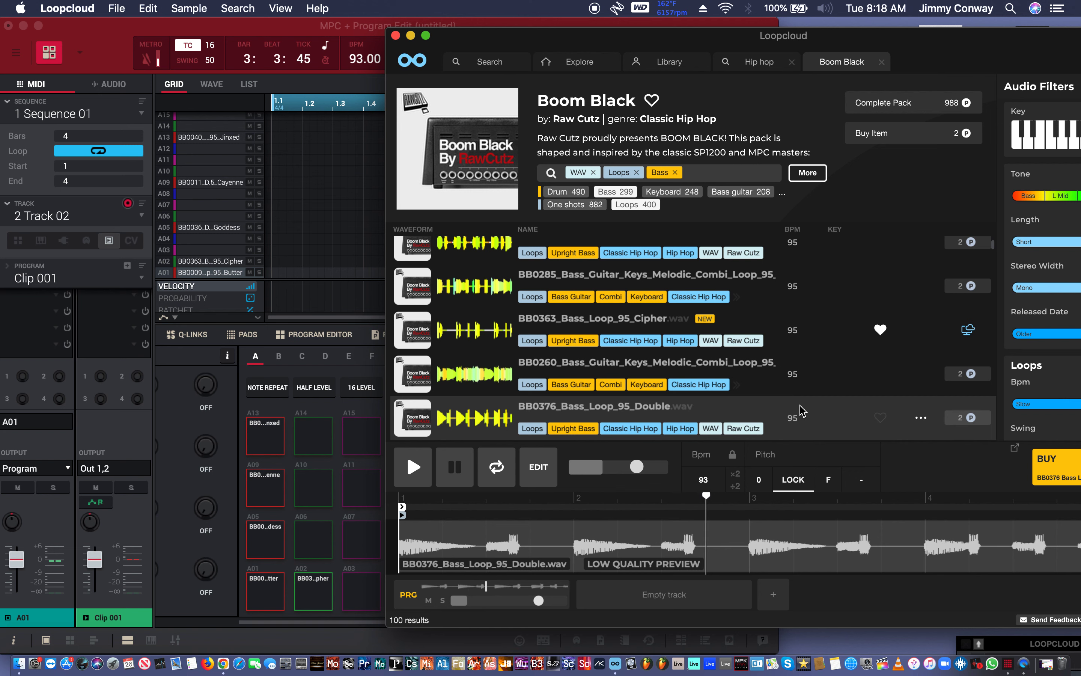
pyautogui.moveTo(677, 37); pyautogui.dragTo(572, 1)
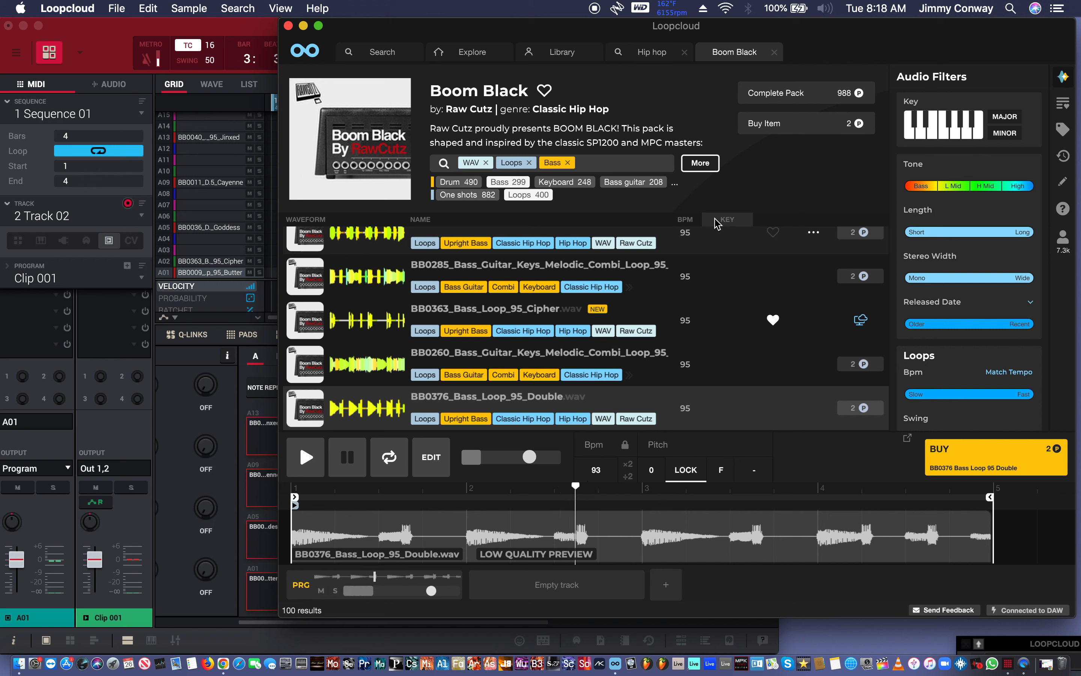
pyautogui.scroll(-2, 730, 304)
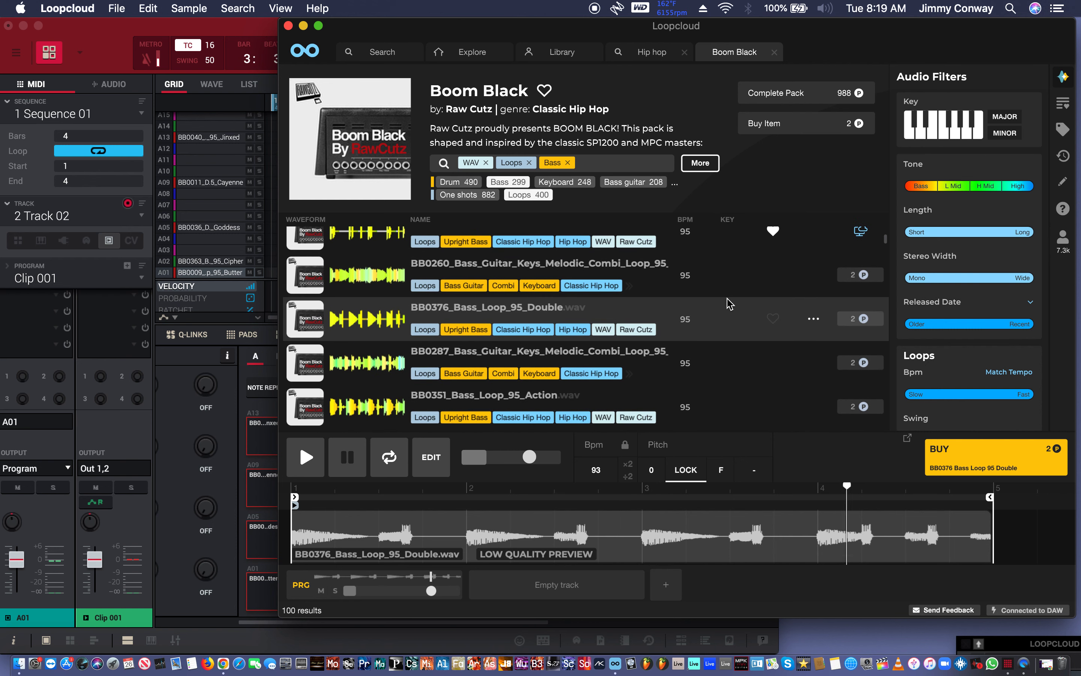
pyautogui.click(720, 475)
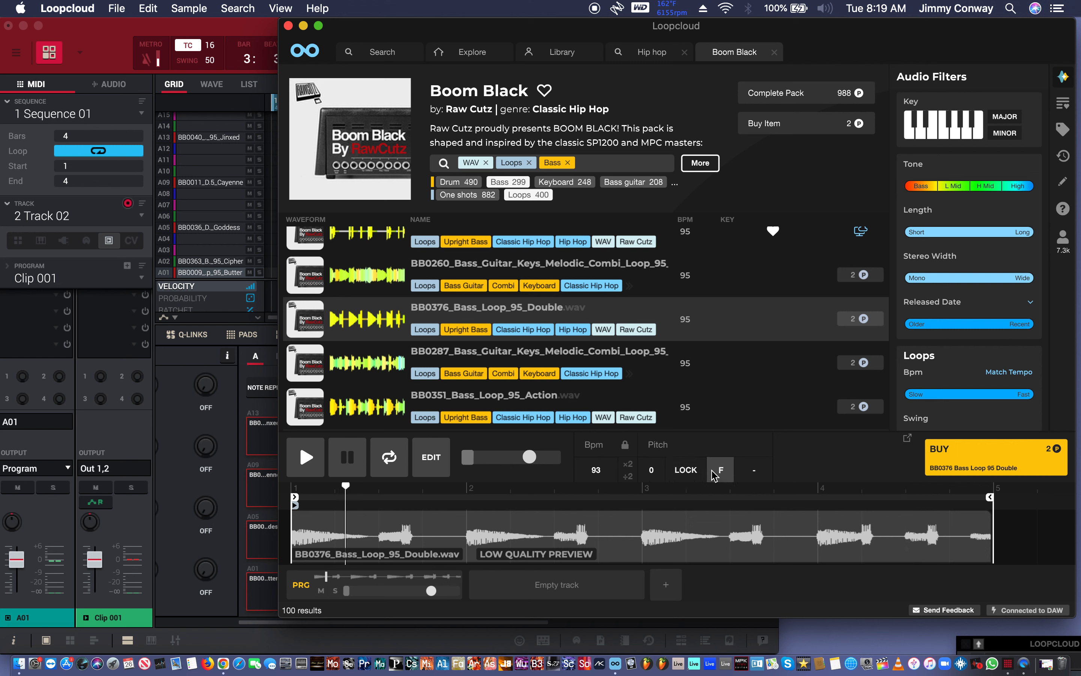
pyautogui.click(684, 470)
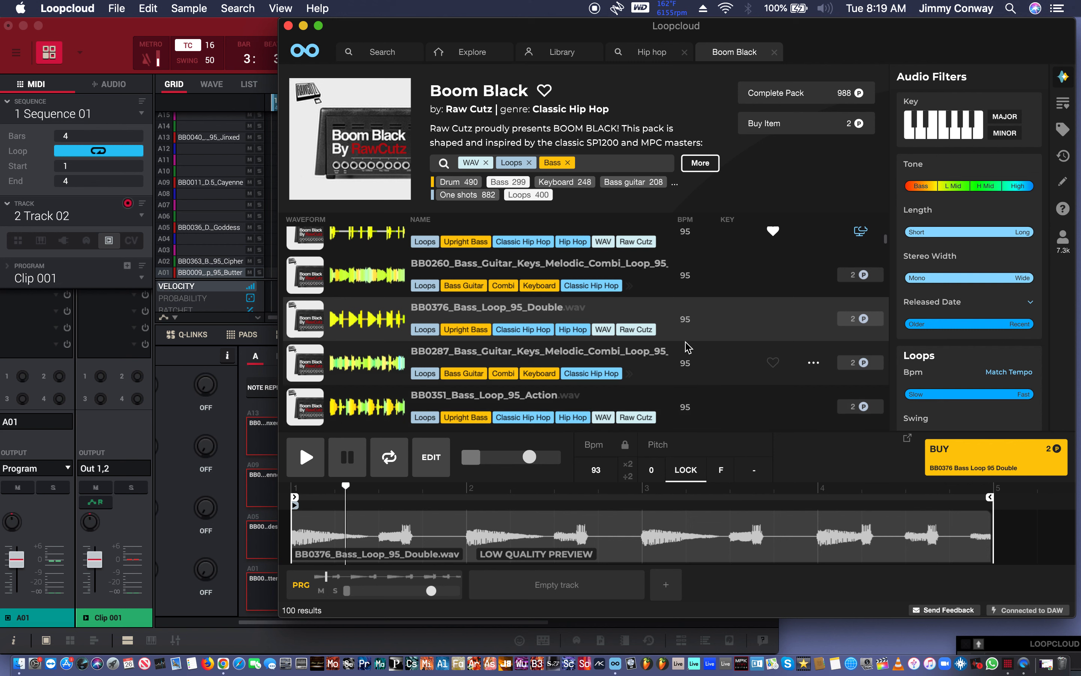
# - Audition the BB0287 Gyro combi loop and BB0351_Bass_Loop_95_Action, and add the Action loop to the favourites
pyautogui.press('Down')
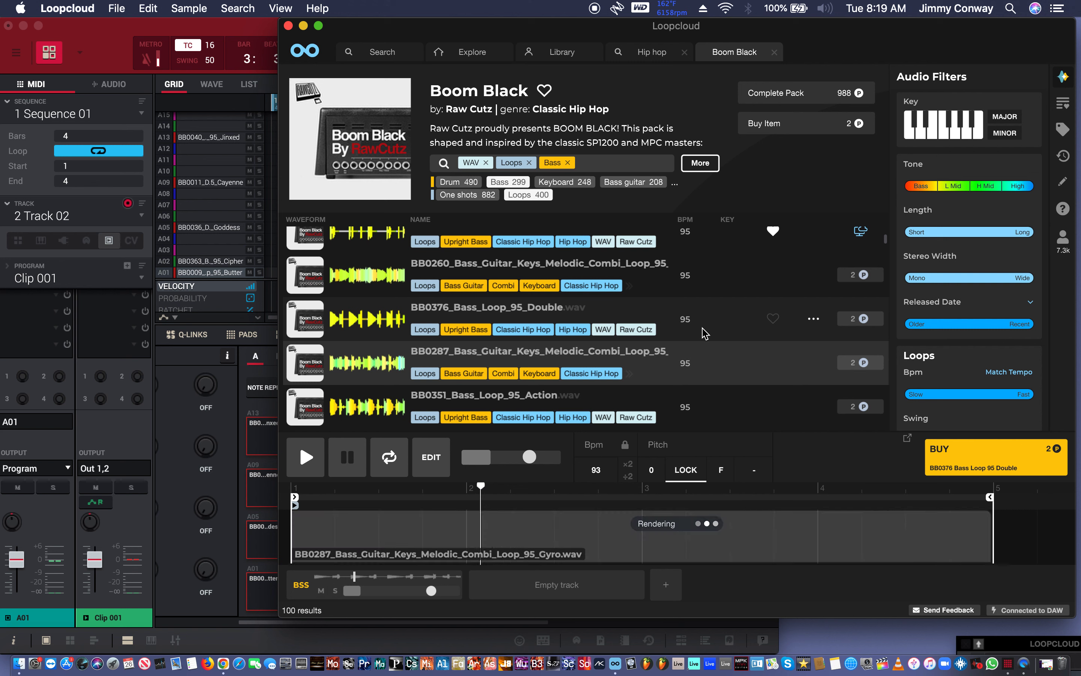
pyautogui.press('Down')
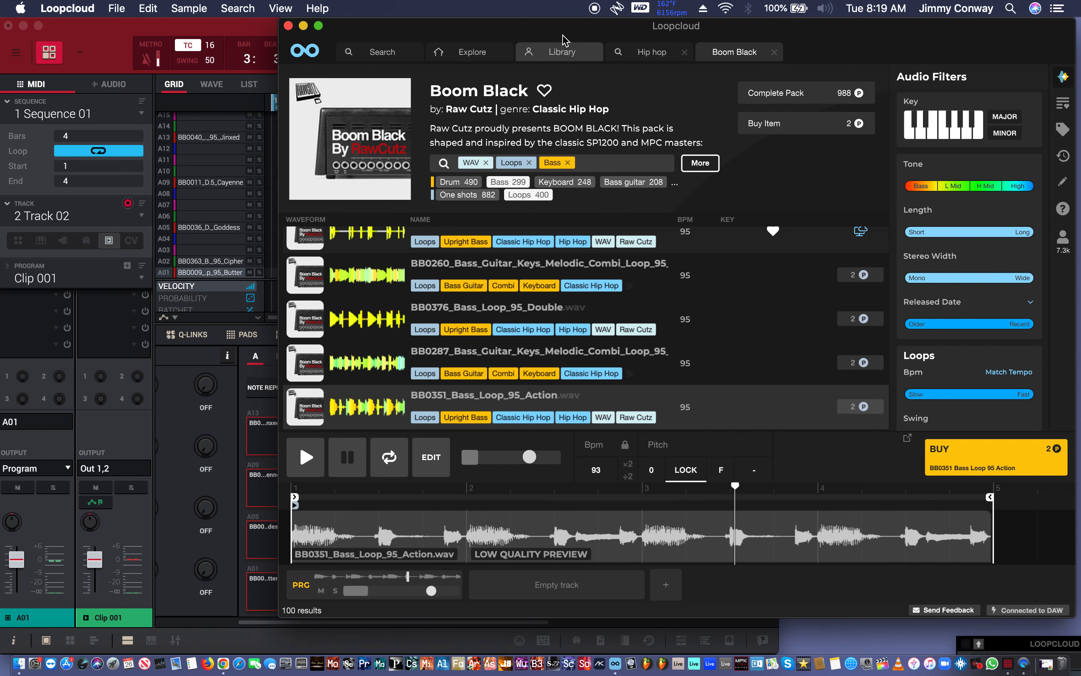
pyautogui.moveTo(560, 37); pyautogui.dragTo(693, 37)
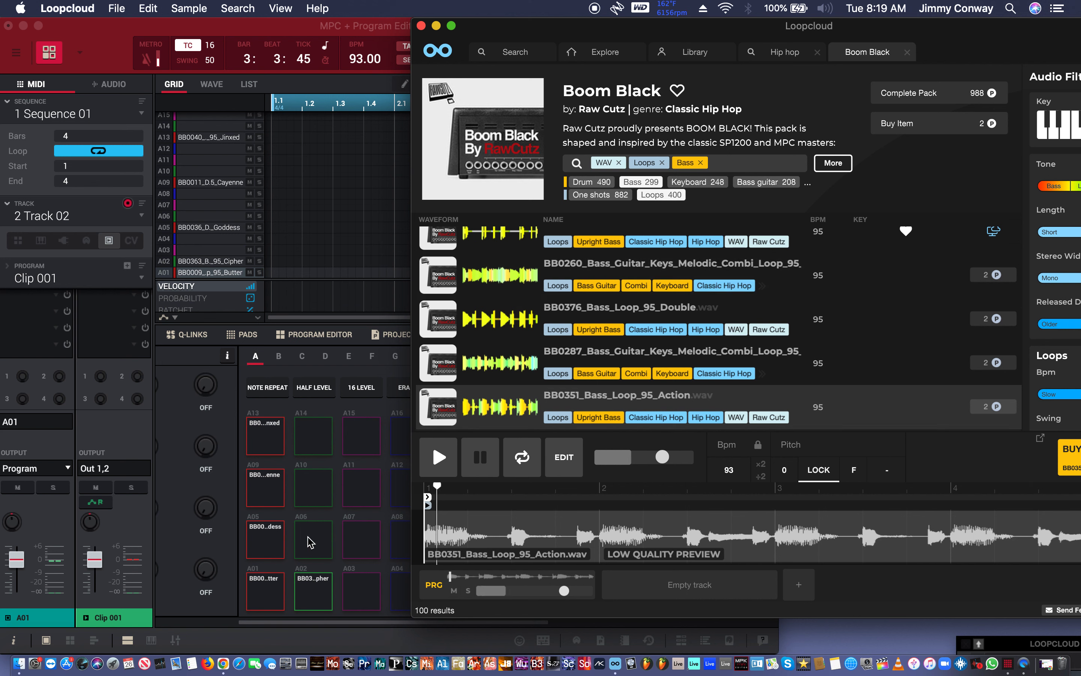
pyautogui.click(905, 406)
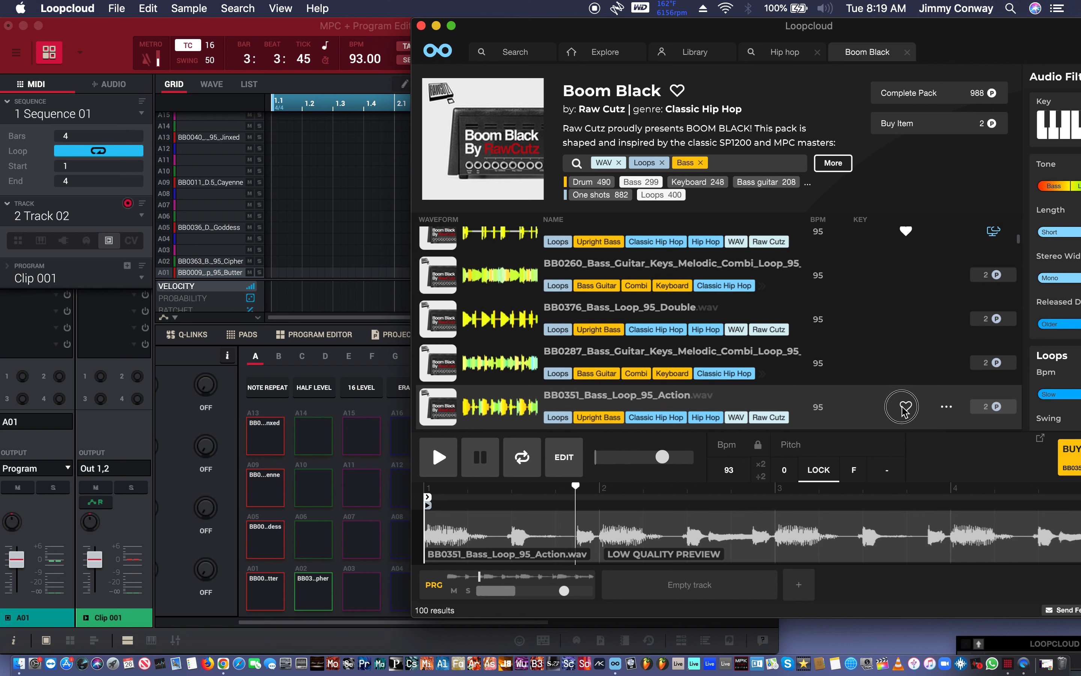
# - Buy BB0351_Bass_Loop_95_Action and load it onto pad A06 of the MPC clip program
pyautogui.click(994, 407)
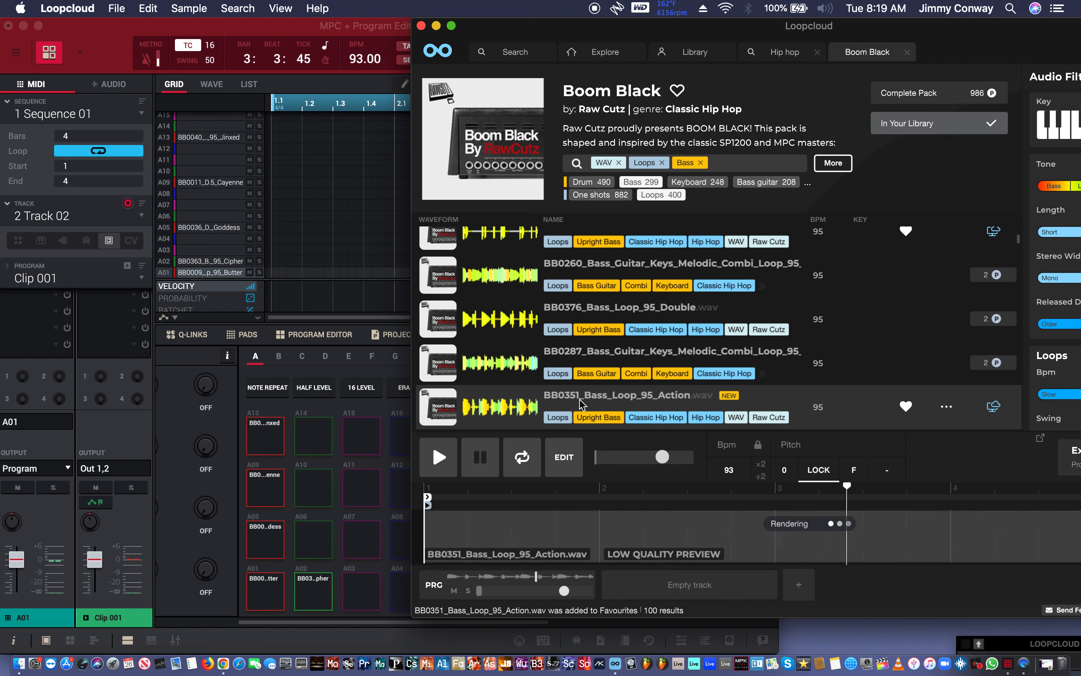
pyautogui.moveTo(580, 404); pyautogui.dragTo(315, 541)
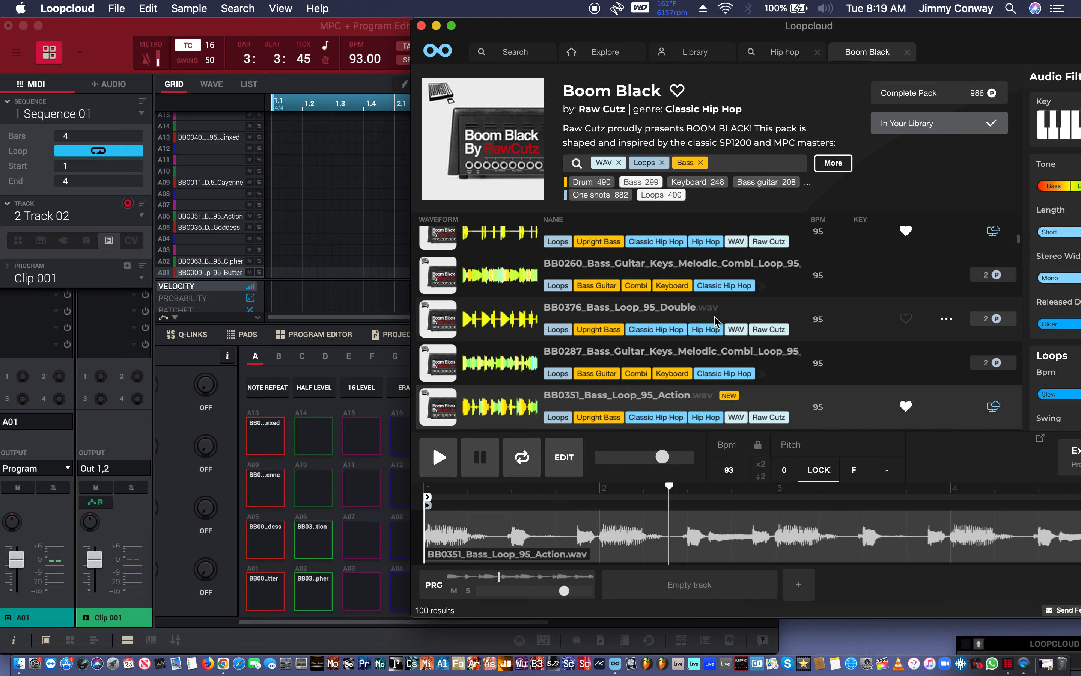
# - Audition BB0358_Bass_Loop_95_Burning and BB0378_Bass_Loop_95_Dubbing, and add the Dubbing loop to the favourites
pyautogui.scroll(-4, 715, 318)
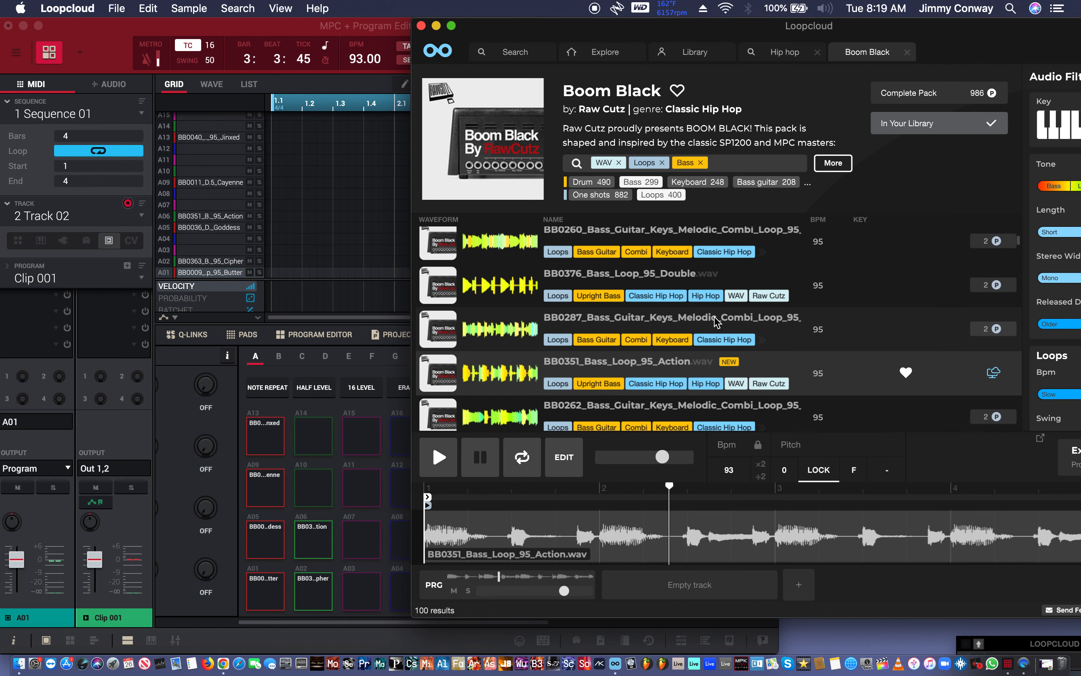
pyautogui.click(717, 334)
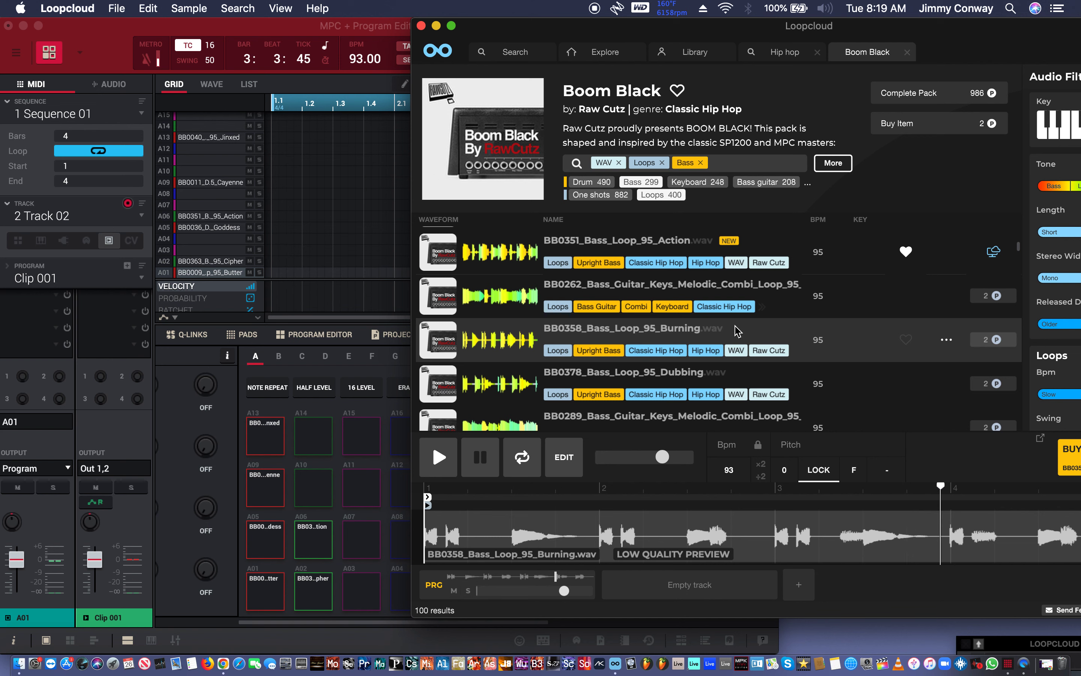
pyautogui.moveTo(750, 29); pyautogui.dragTo(621, 43)
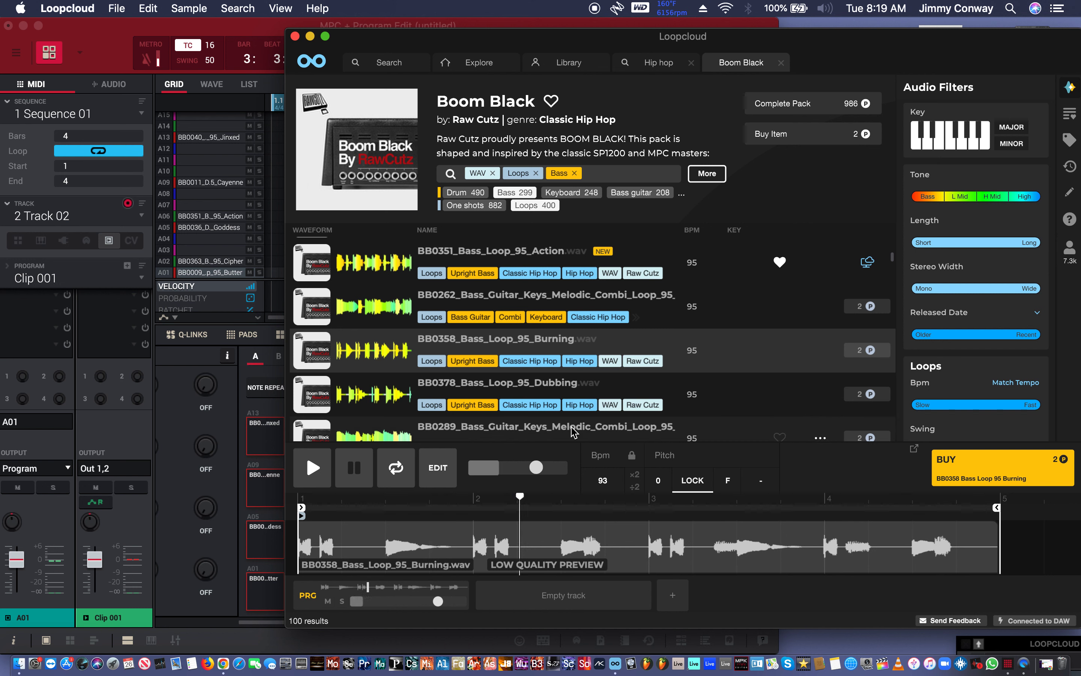
pyautogui.click(531, 387)
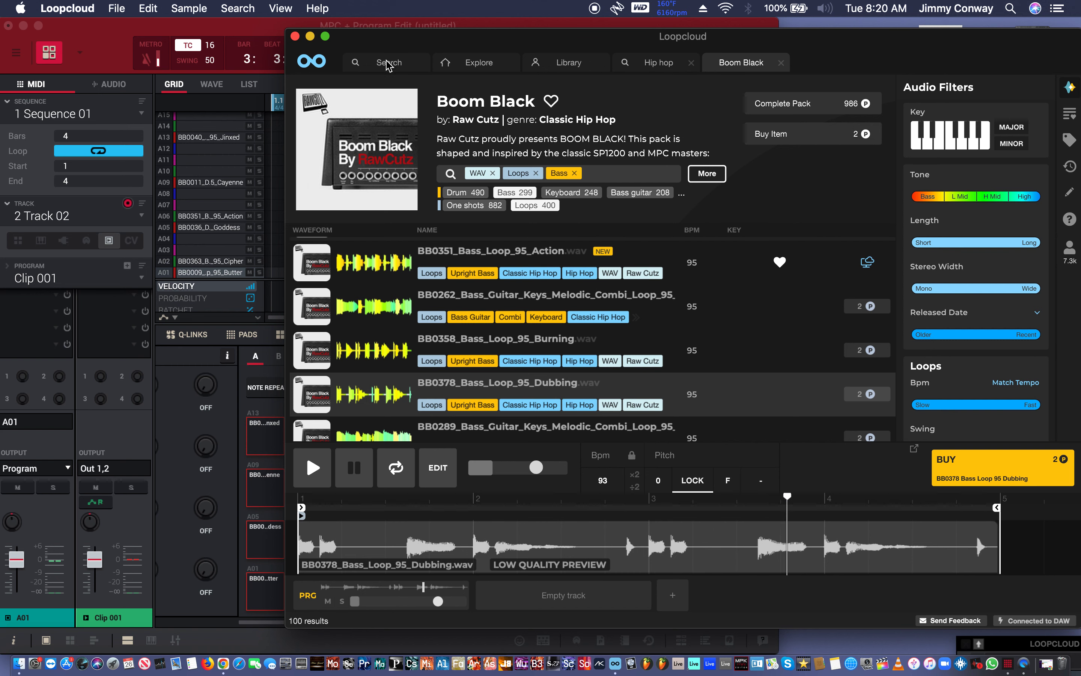
pyautogui.moveTo(377, 42); pyautogui.dragTo(353, 47)
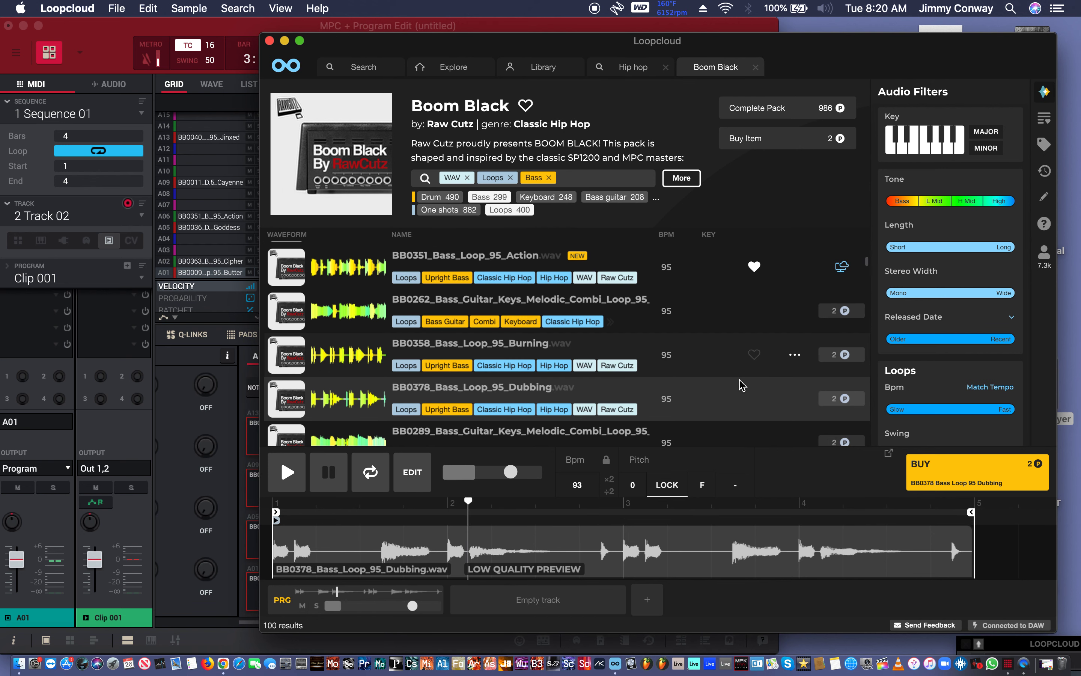
pyautogui.click(751, 397)
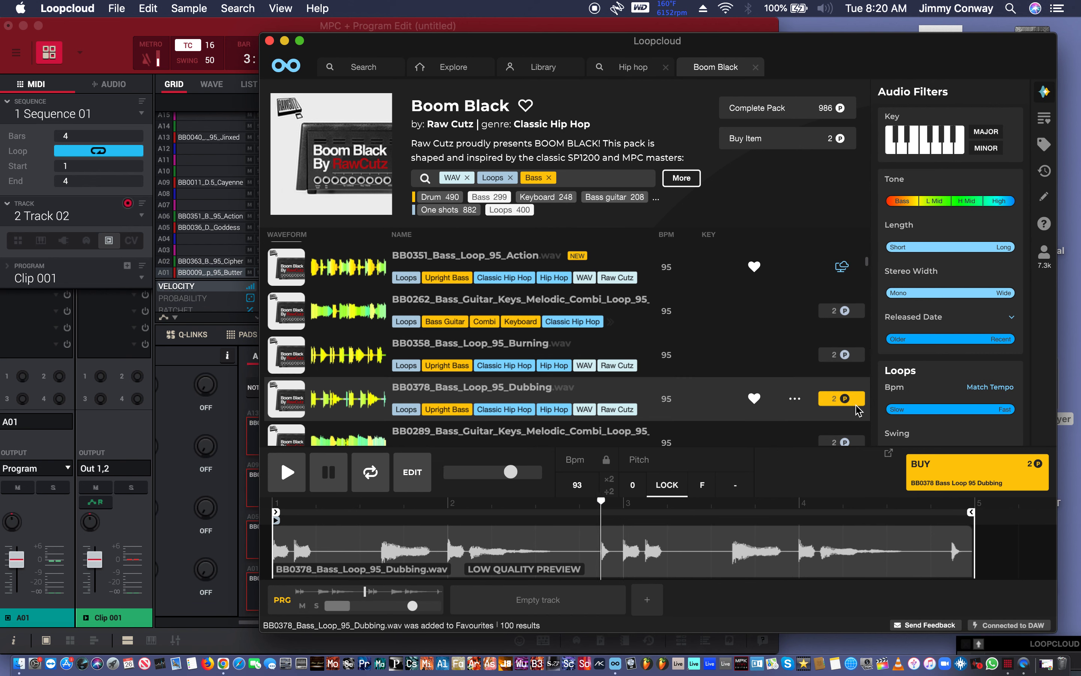
# - Buy BB0378_Bass_Loop_95_Dubbing and load it onto pad A10 of the MPC clip program
pyautogui.click(841, 399)
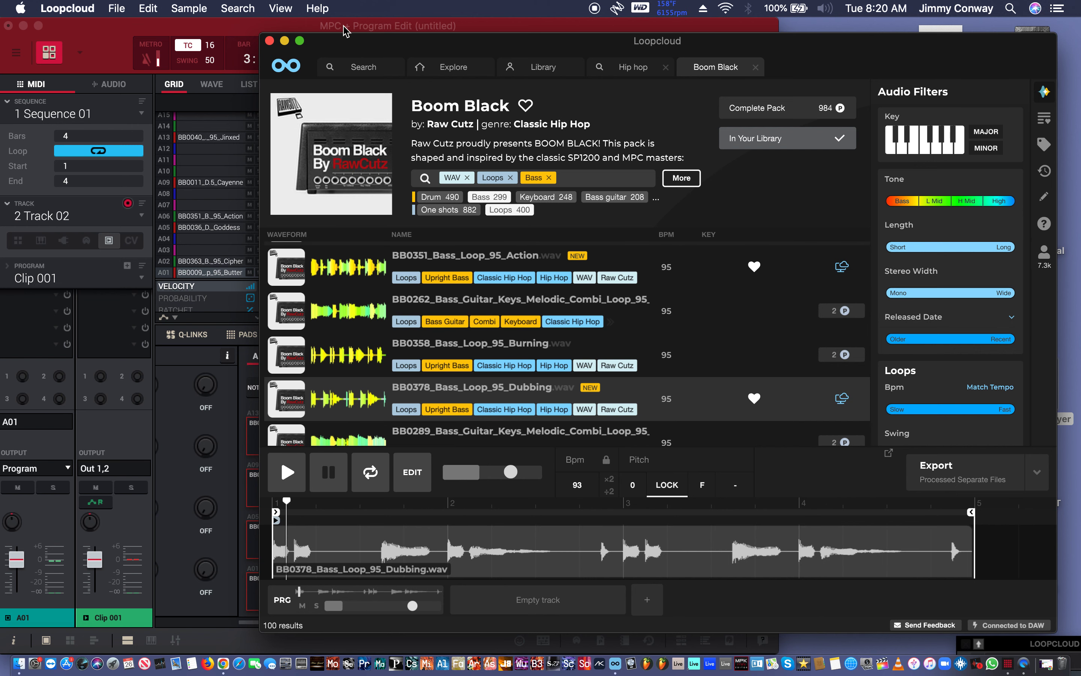
pyautogui.moveTo(338, 43); pyautogui.dragTo(408, 35)
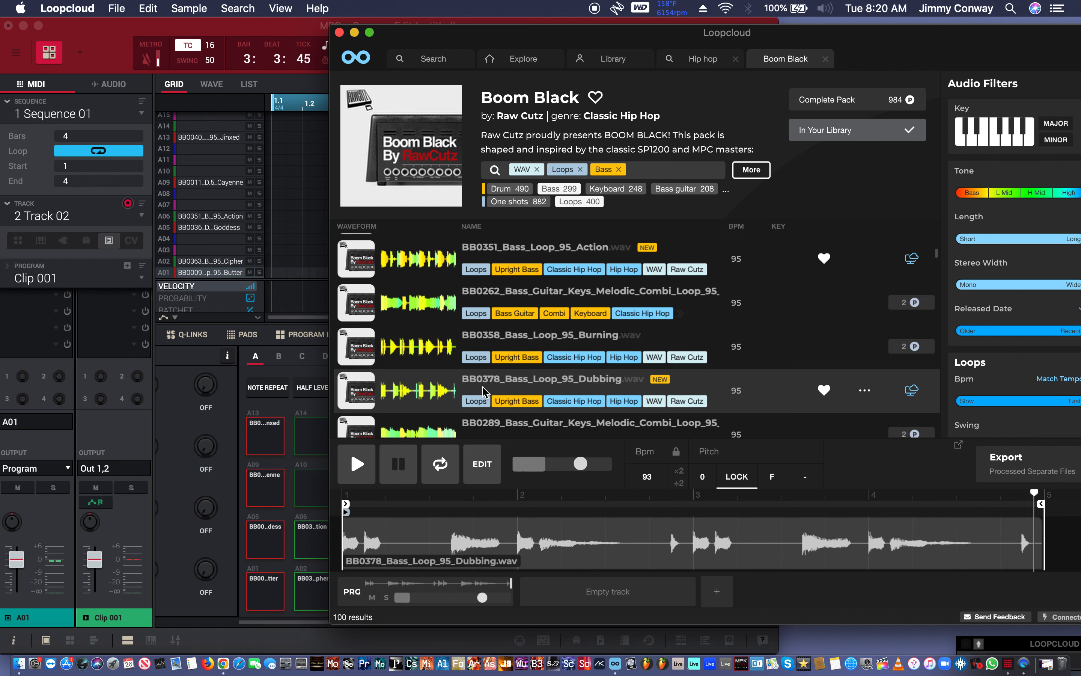
pyautogui.moveTo(483, 391); pyautogui.dragTo(301, 503)
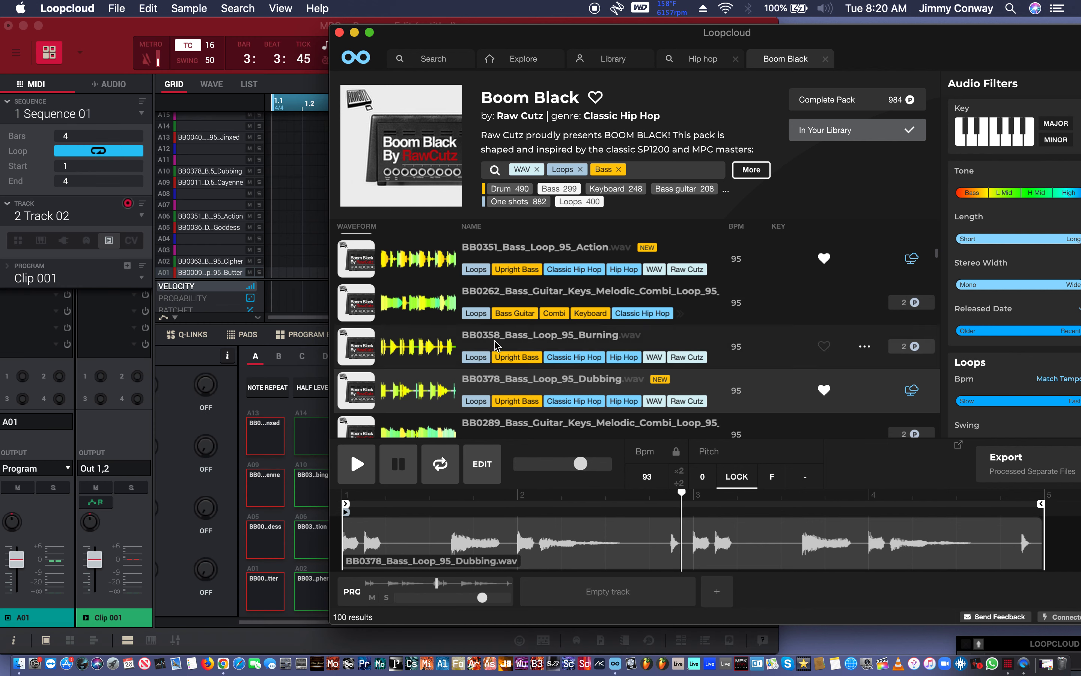
# - Audition BB0380_Bass_Loop_95_Easy and add it to the favourites
pyautogui.scroll(-5, 494, 344)
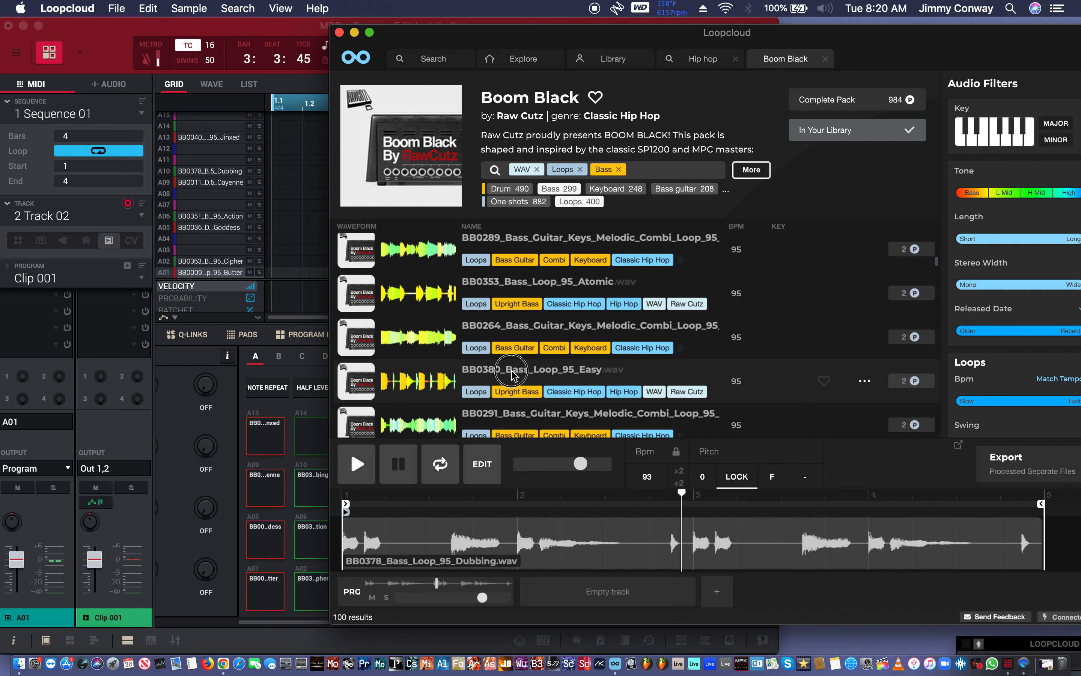
pyautogui.click(513, 376)
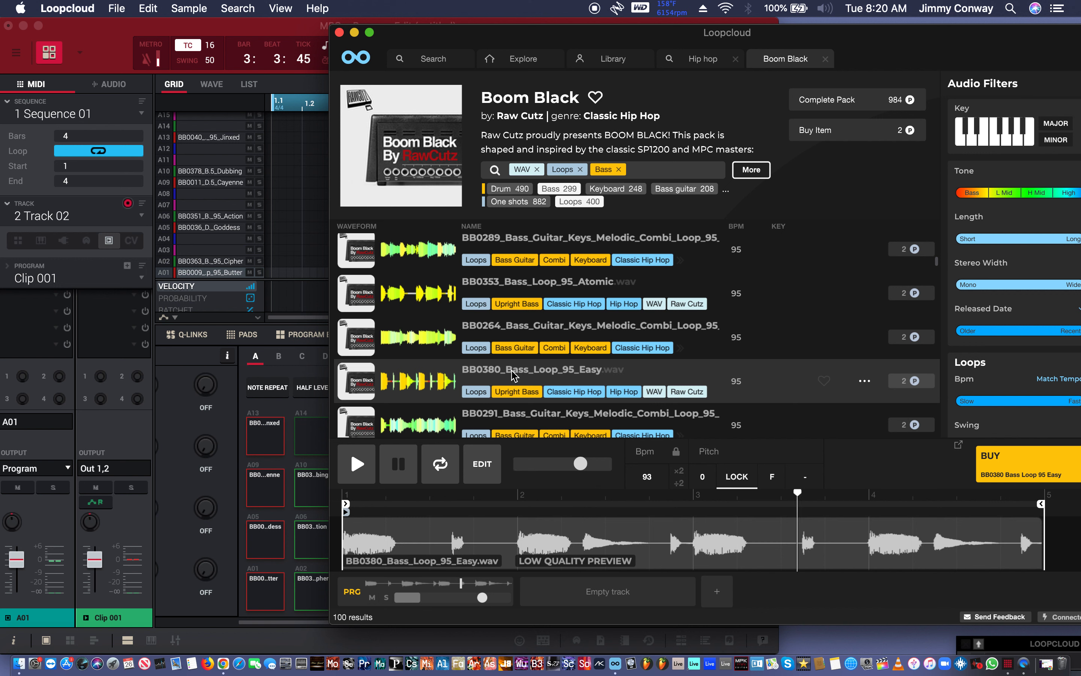
pyautogui.click(827, 377)
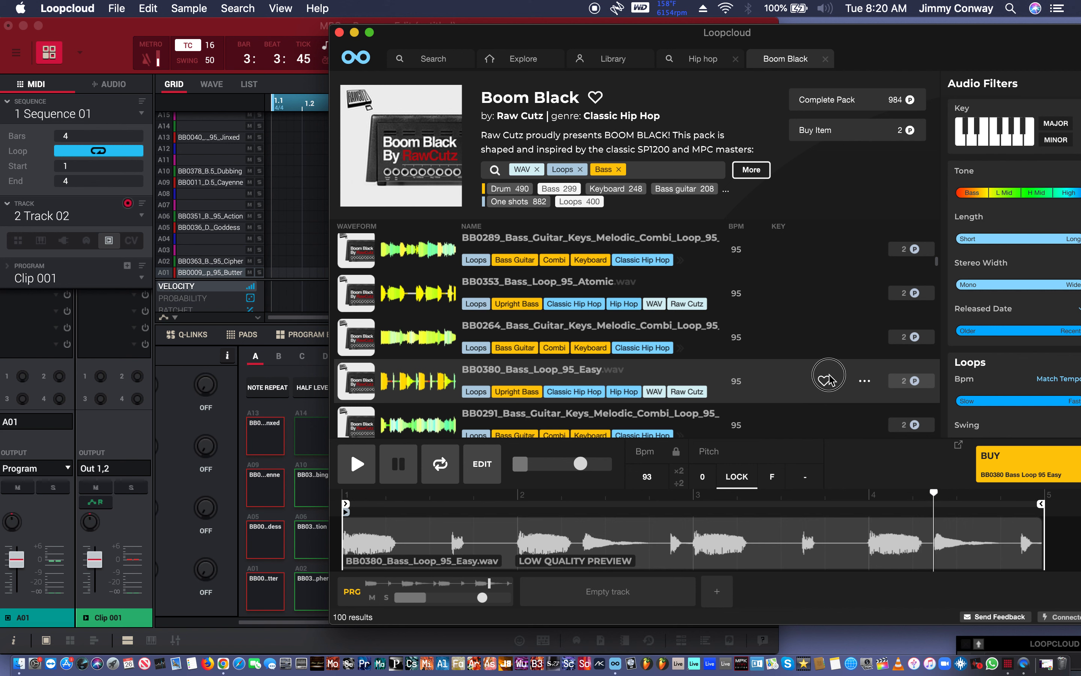
# - Audition the bass loops one after another from the BB0291 combi loop through BB0382_Bass_Loop_95_Eldest
pyautogui.scroll(-1, 803, 414)
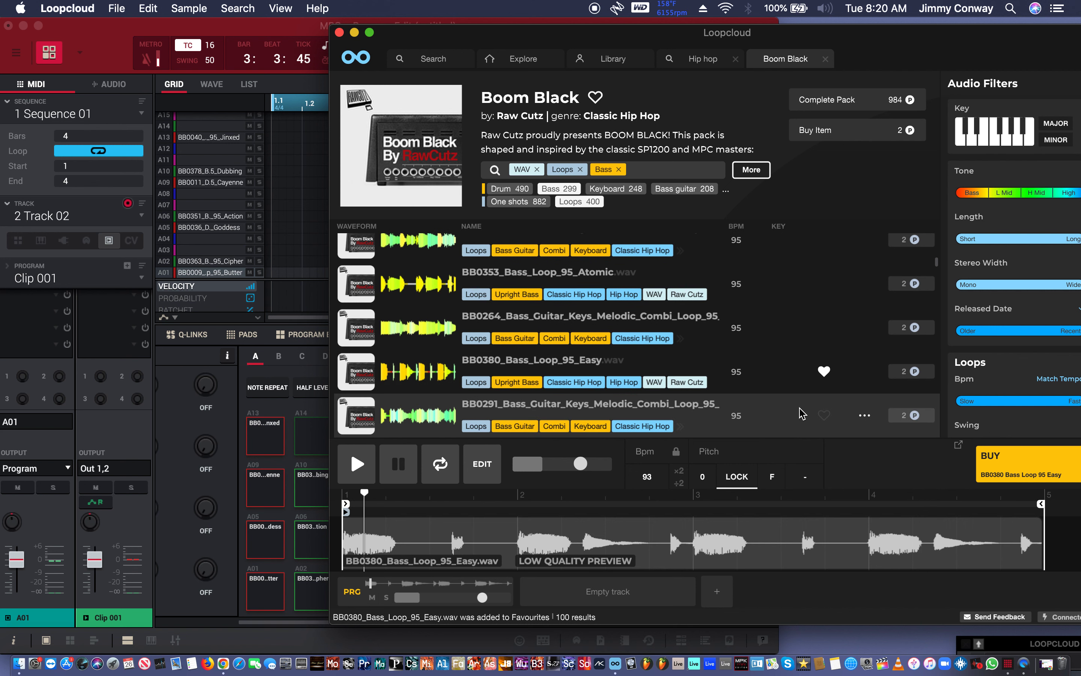
pyautogui.click(803, 413)
pyautogui.scroll(-1, 803, 413)
pyautogui.click(803, 414)
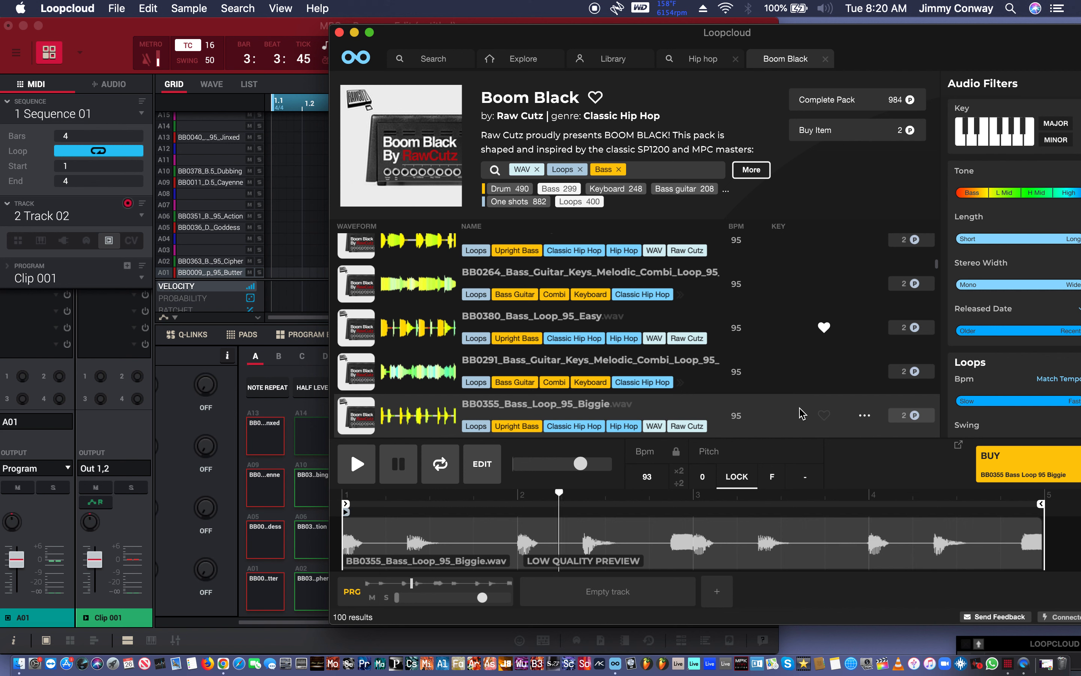
pyautogui.scroll(-1, 803, 413)
pyautogui.click(803, 413)
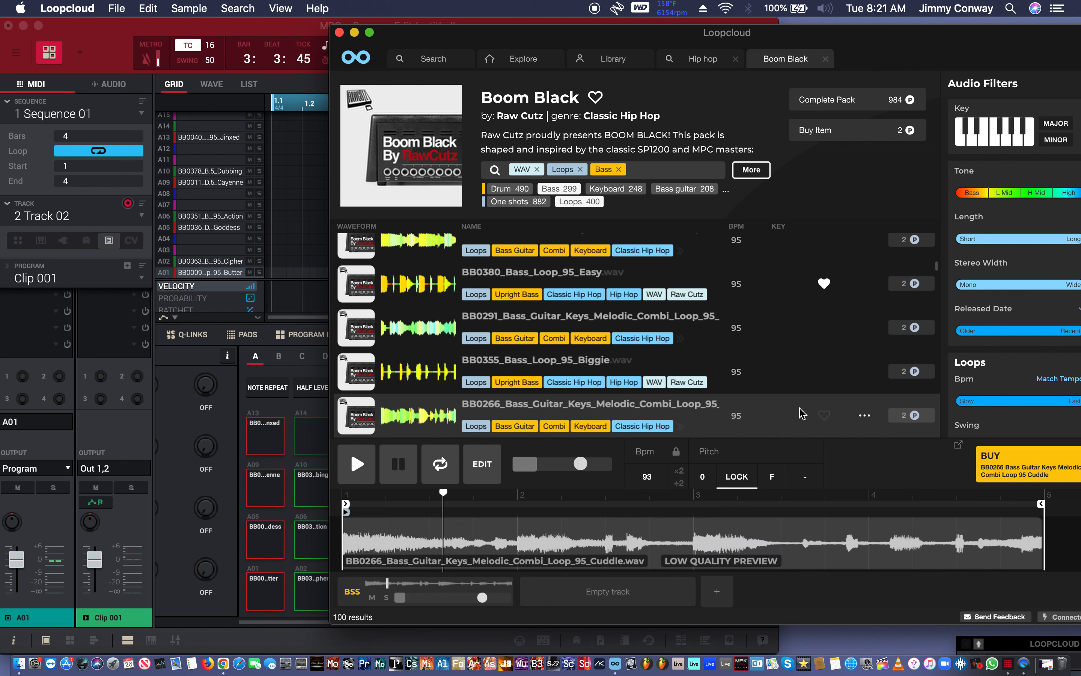
pyautogui.scroll(-1, 803, 413)
pyautogui.click(803, 414)
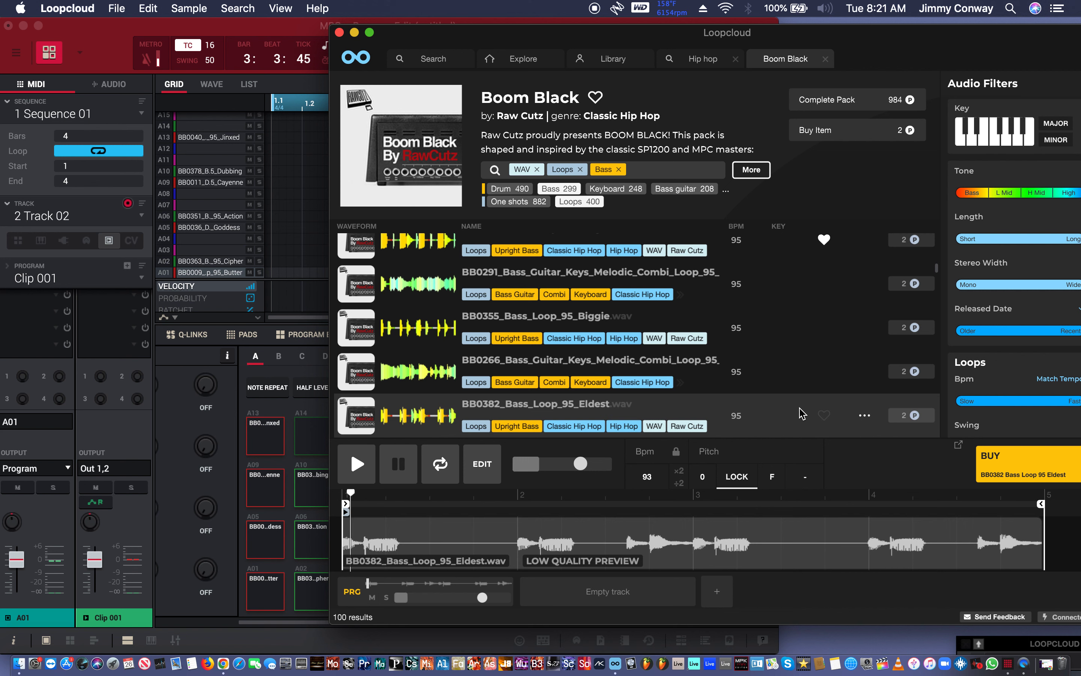
# - Audition the bass loops one after another from the BB0293 Moody combi loop through BB0386_Bass_Loop_95_Goddess
pyautogui.press('Down')
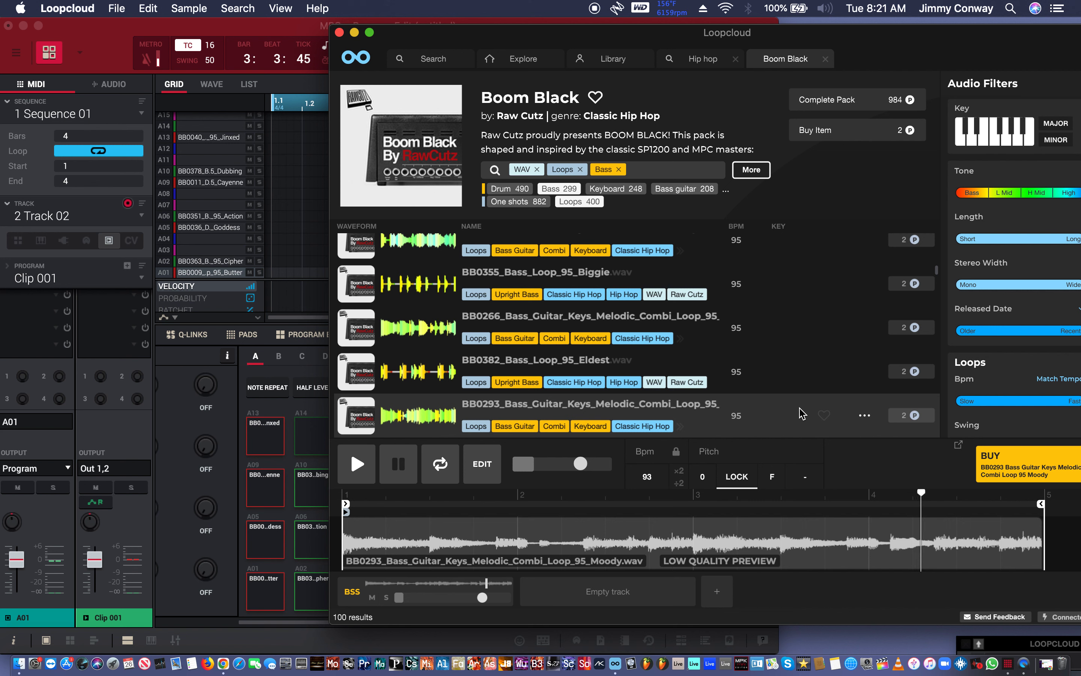
pyautogui.press('Down')
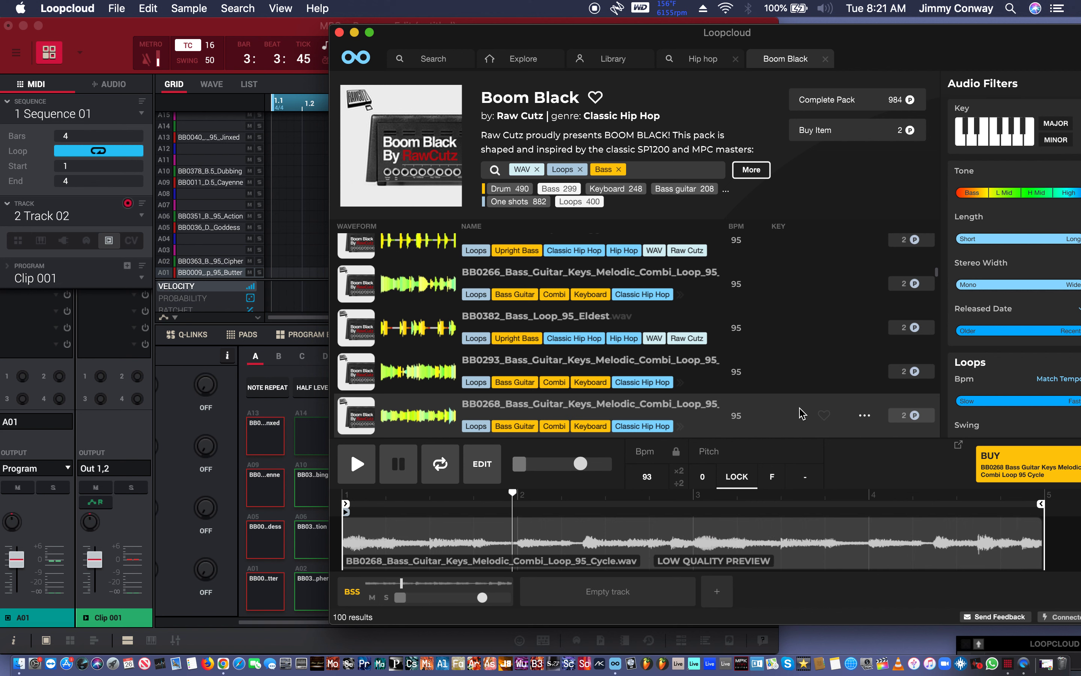
pyautogui.press('Down')
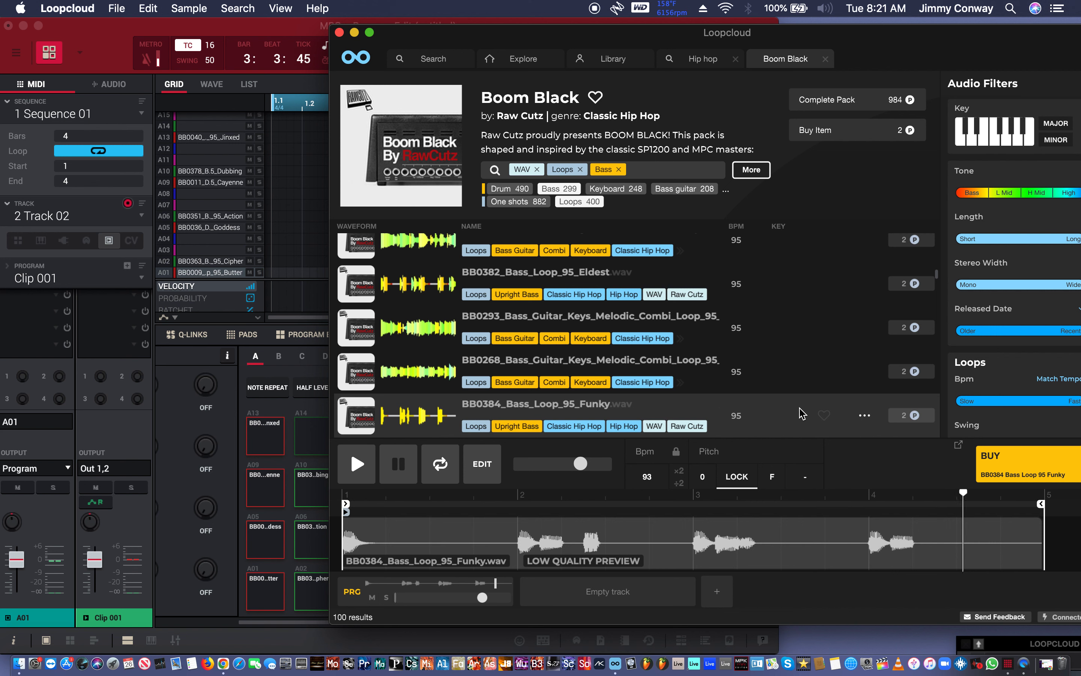
pyautogui.press('Down')
pyautogui.press('Down')
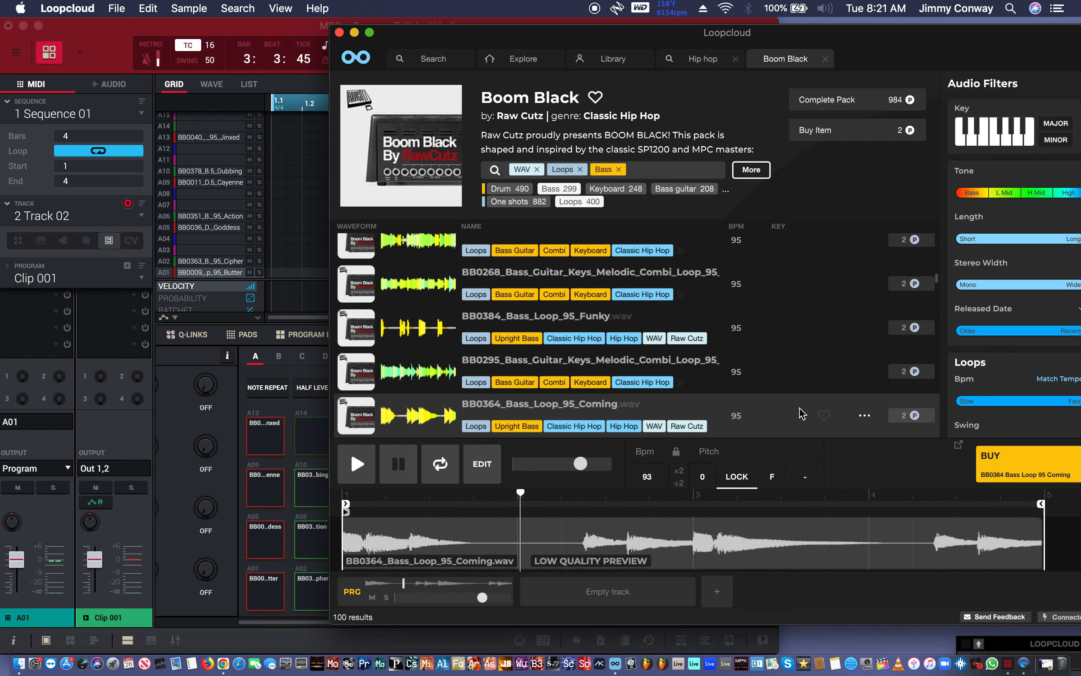
pyautogui.press('Down')
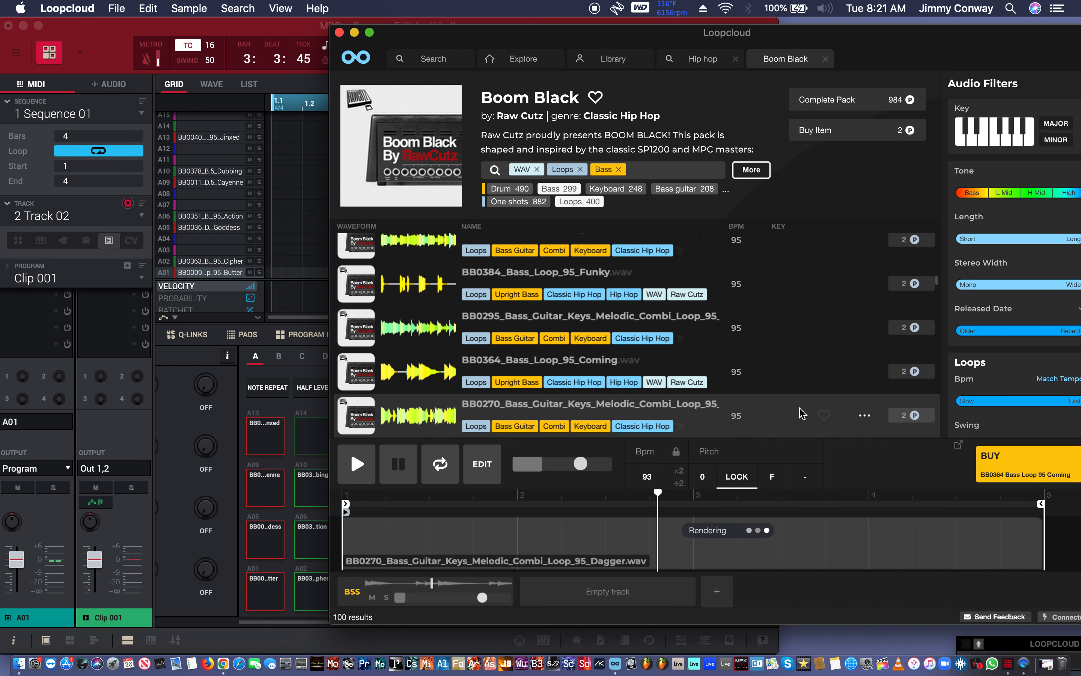
pyautogui.press('Down')
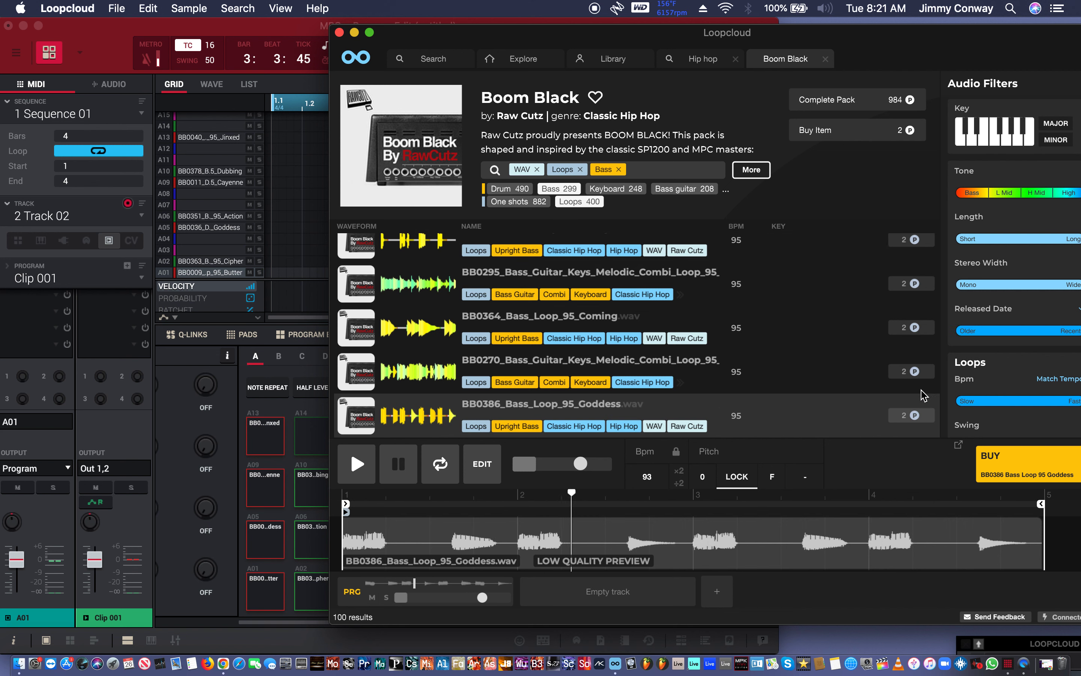
# - Buy BB0386_Bass_Loop_95_Goddess and load it onto pad A14 of the MPC clip program
pyautogui.click(901, 420)
pyautogui.moveTo(399, 420); pyautogui.dragTo(299, 430)
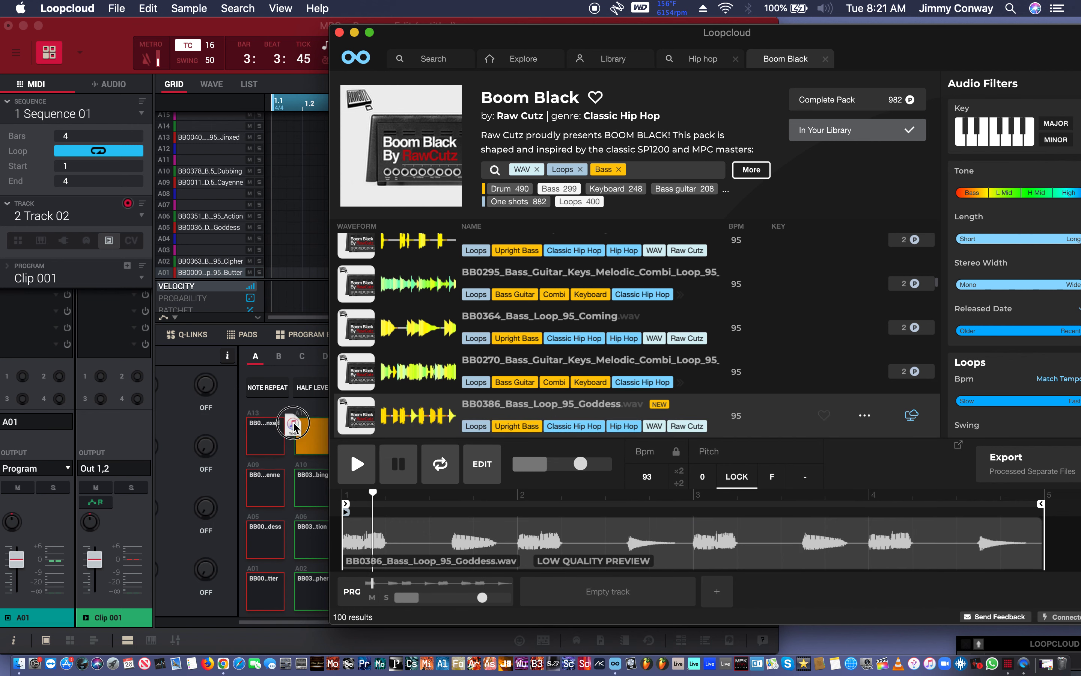
pyautogui.moveTo(480, 41)
pyautogui.mouseDown()
pyautogui.moveTo(560, 29)
pyautogui.moveTo(527, 84)
pyautogui.moveTo(467, 50)
pyautogui.mouseUp()
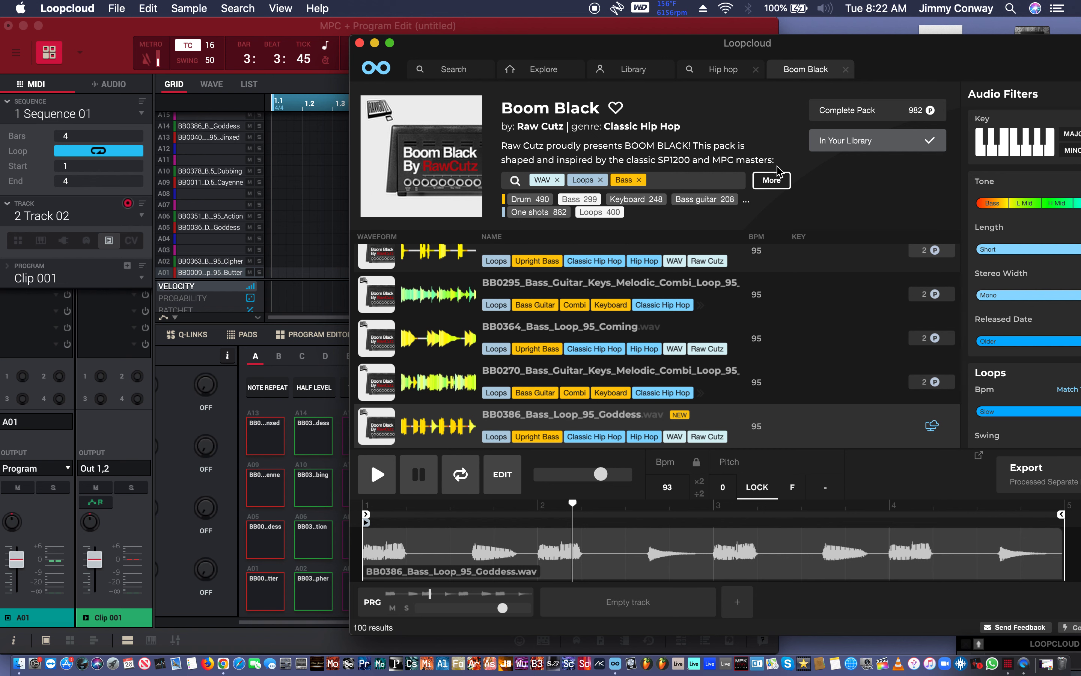
# - Replace the Bass filter on the Boom Black loops with Keyboard and browse the filtered list
pyautogui.click(770, 181)
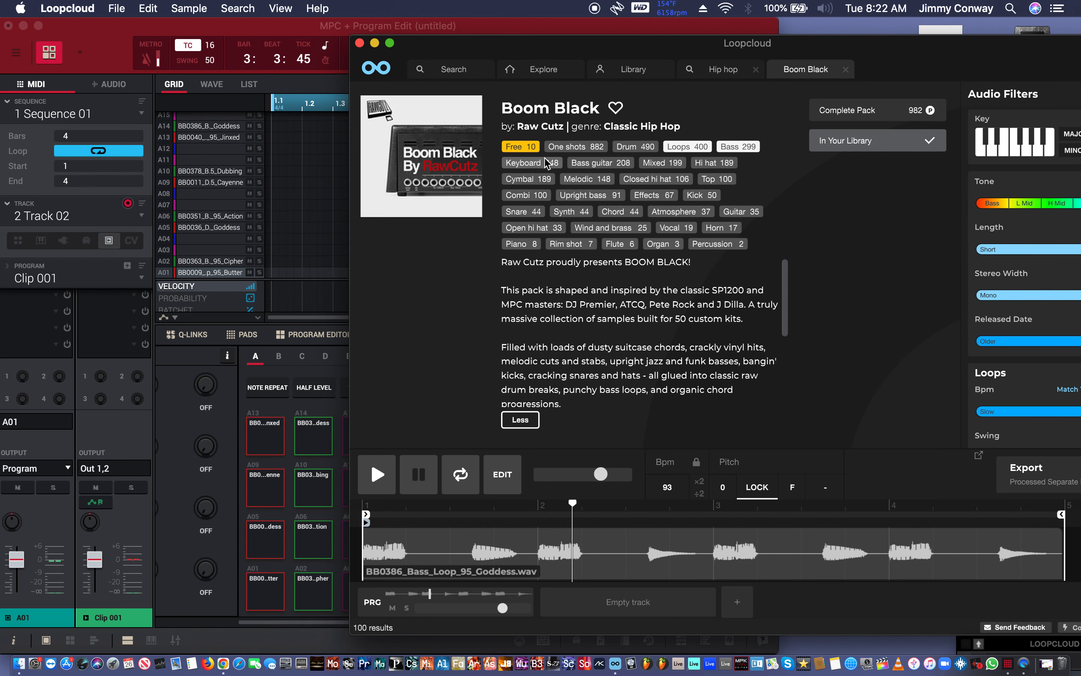
pyautogui.click(520, 420)
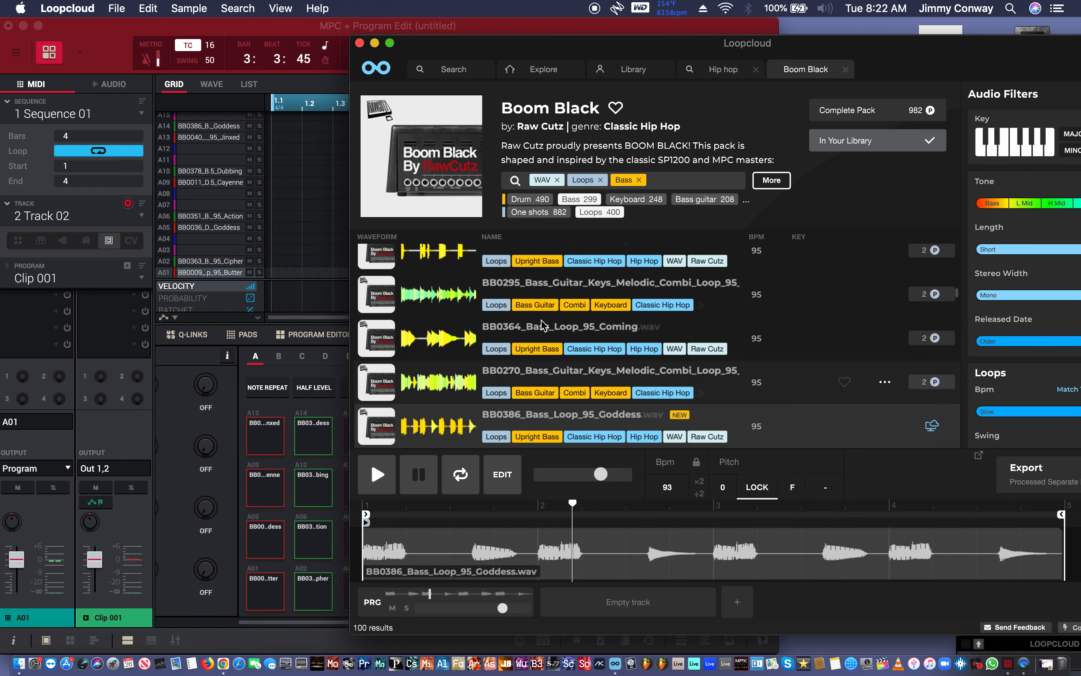
pyautogui.click(640, 180)
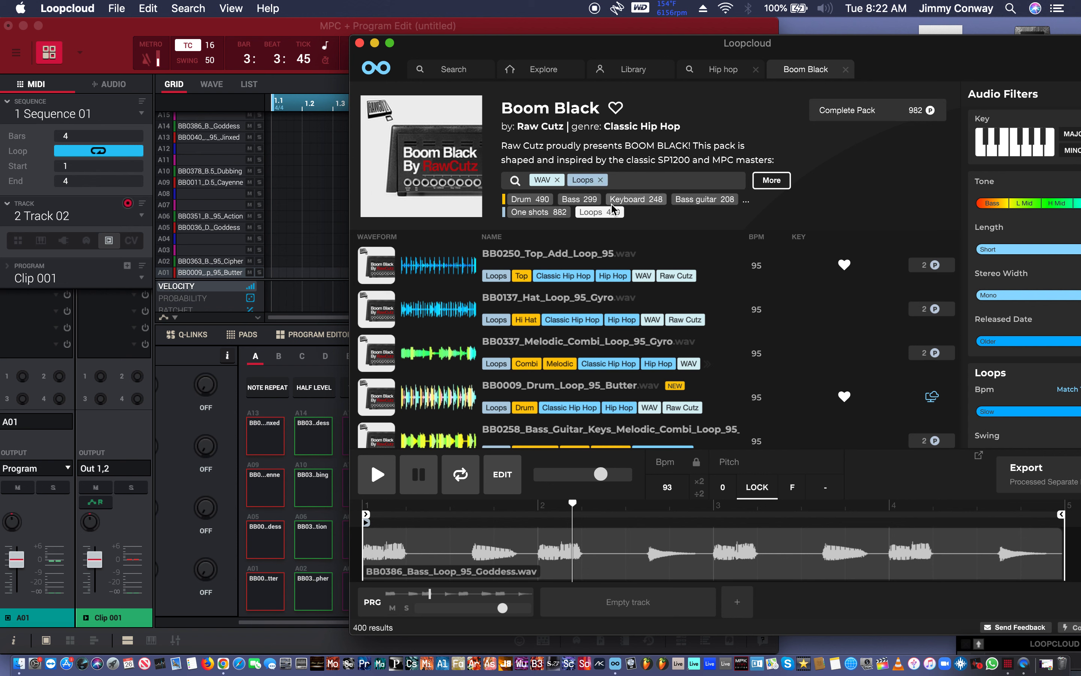
pyautogui.click(646, 203)
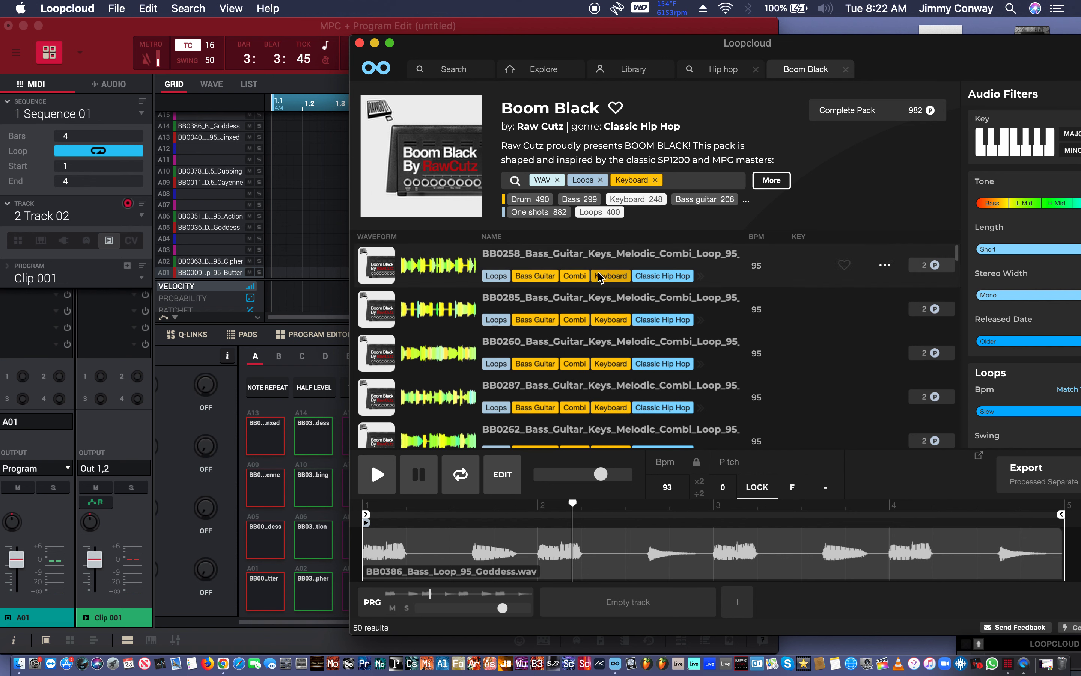
pyautogui.scroll(-10, 626, 319)
pyautogui.scroll(-10, 624, 324)
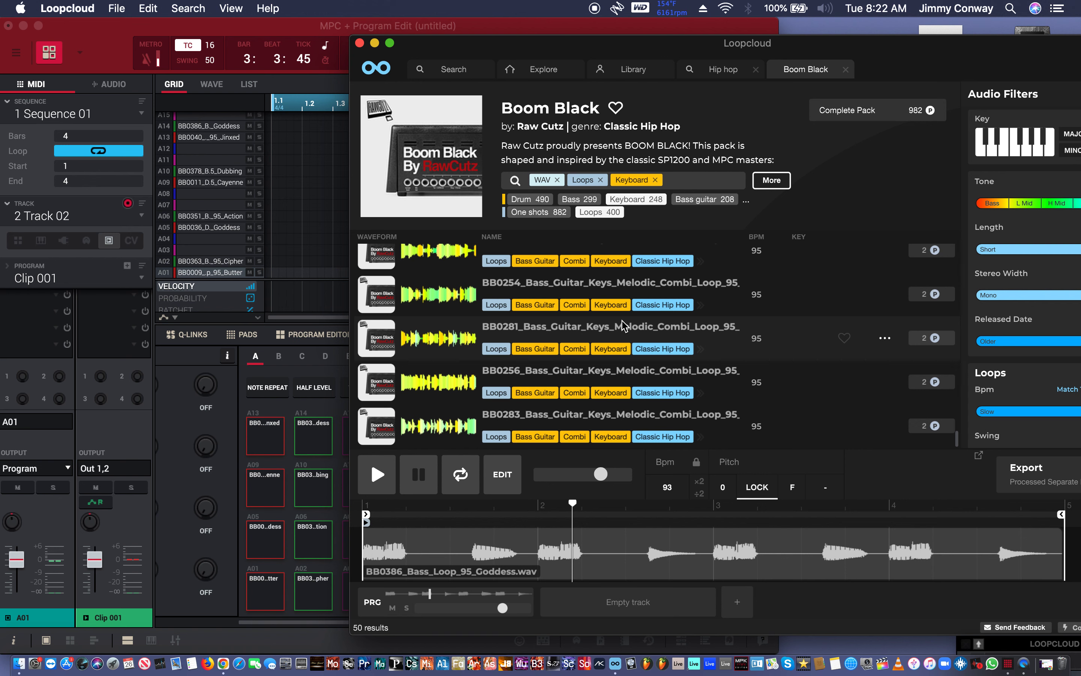
# - Replace the Keyboard filter on the Boom Black loops with Melodic and look over the filtered list
pyautogui.scroll(2, 625, 325)
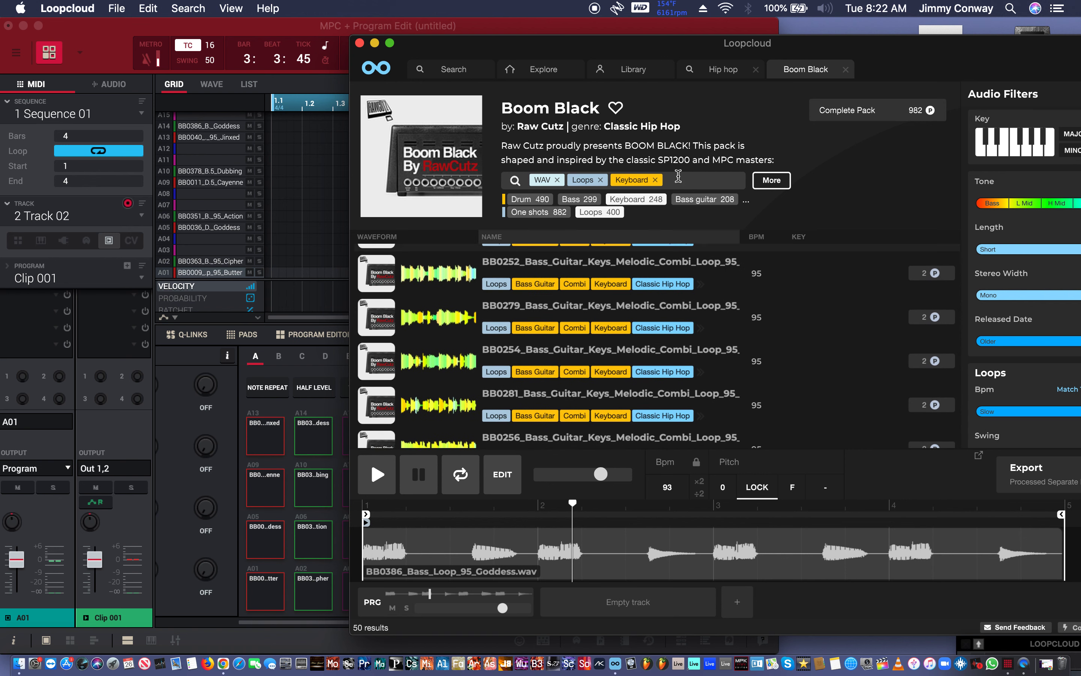
pyautogui.click(765, 180)
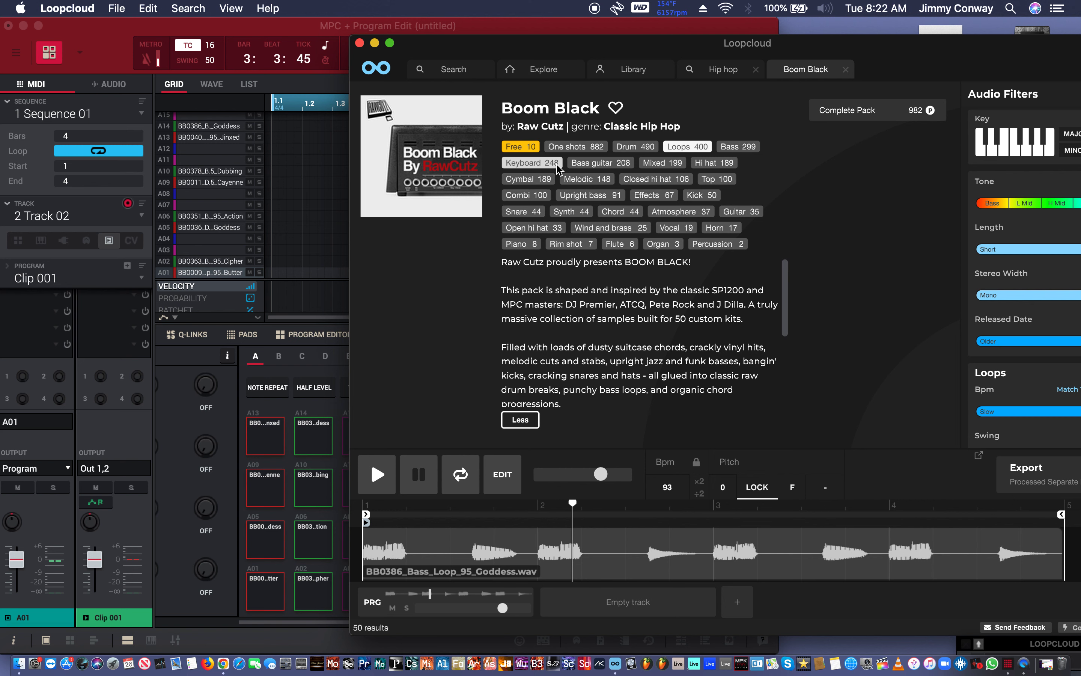
pyautogui.click(582, 184)
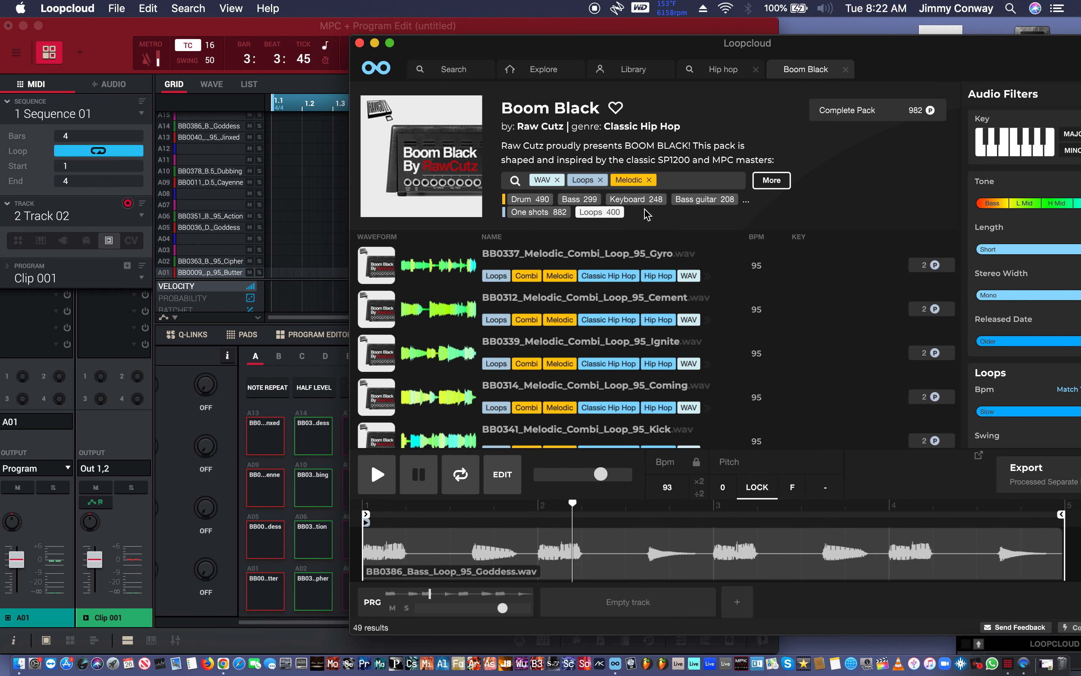
pyautogui.scroll(-2, 683, 308)
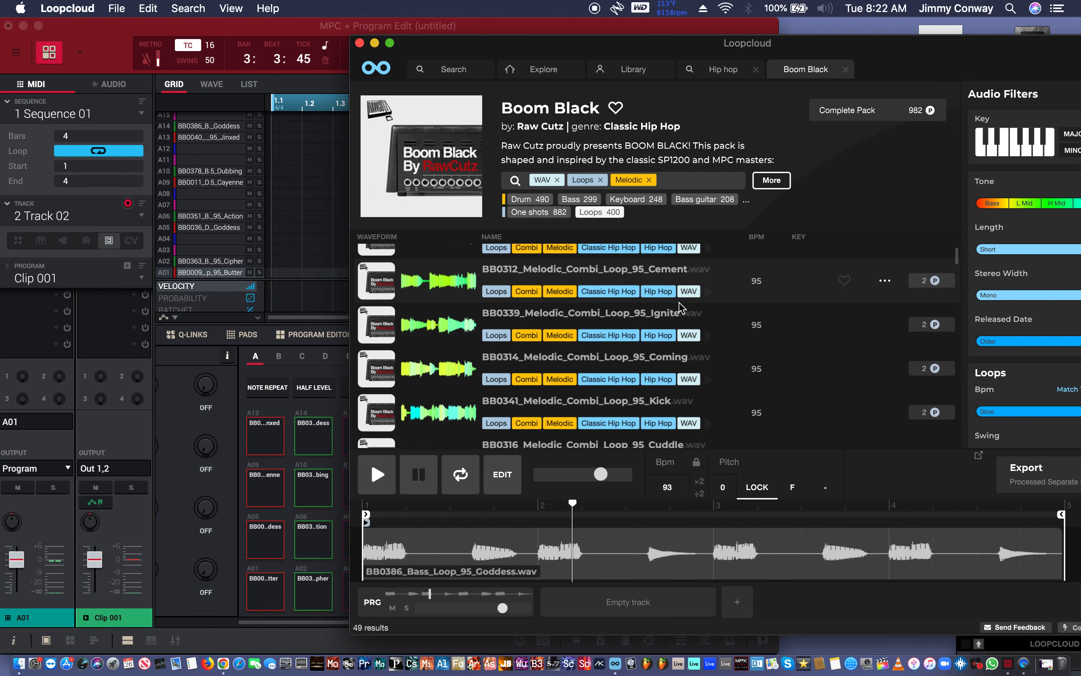
pyautogui.scroll(2, 682, 308)
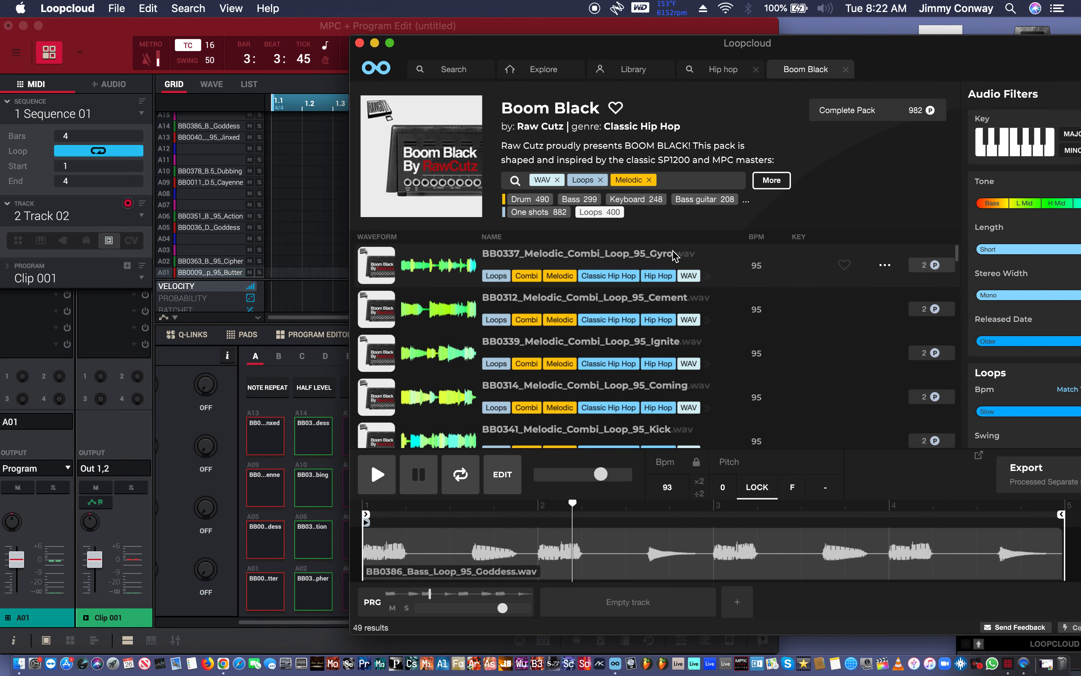
# - Replace the Melodic and Loops filters with Keyboard and audition the BB0287 Gyro bass guitar and keys combi loop
pyautogui.click(650, 180)
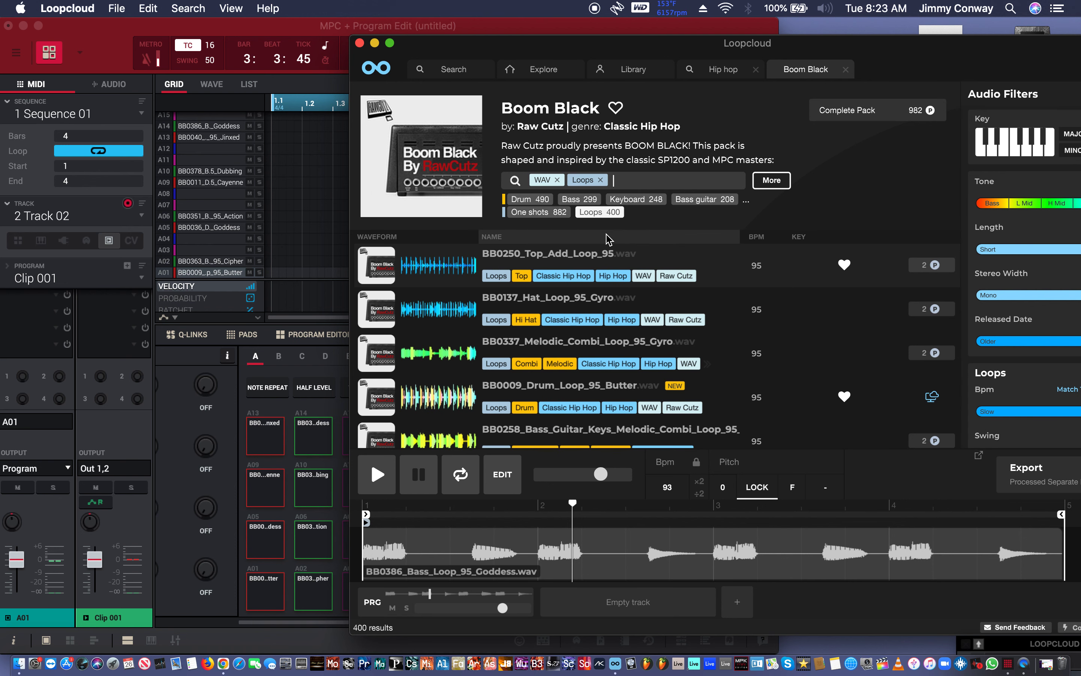
pyautogui.click(771, 181)
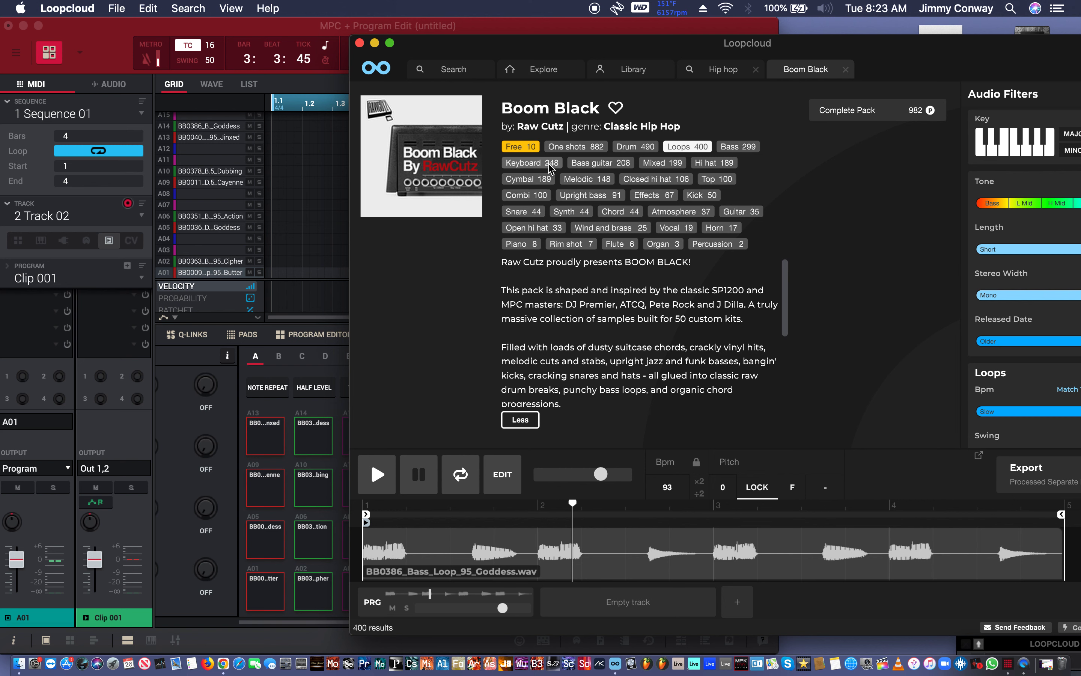
pyautogui.click(677, 148)
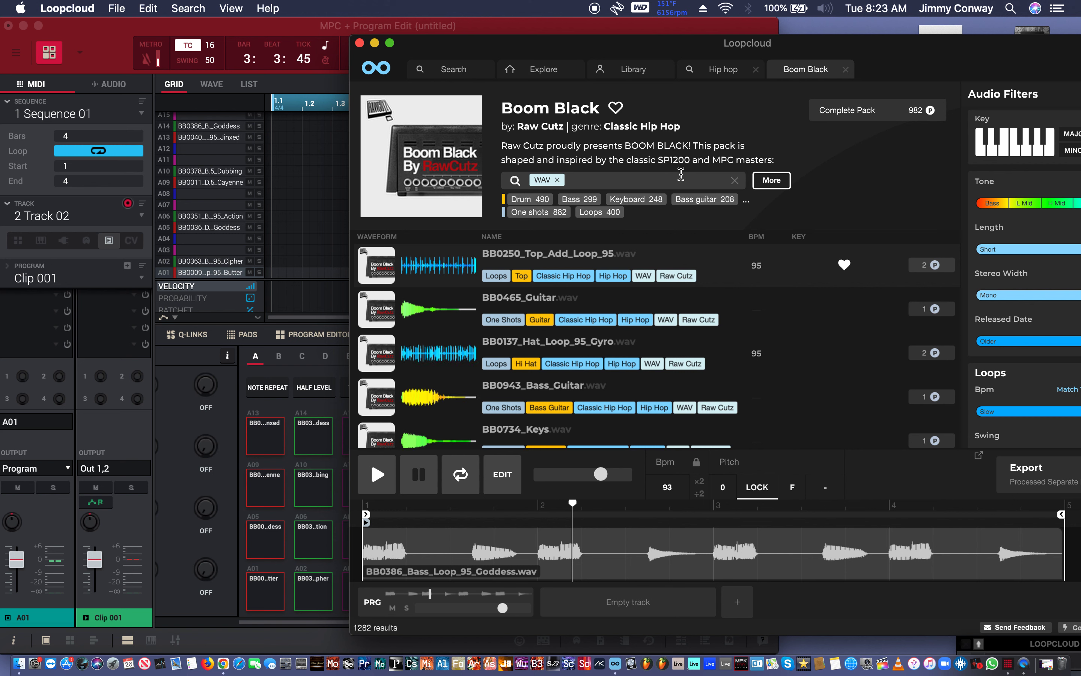
pyautogui.click(637, 199)
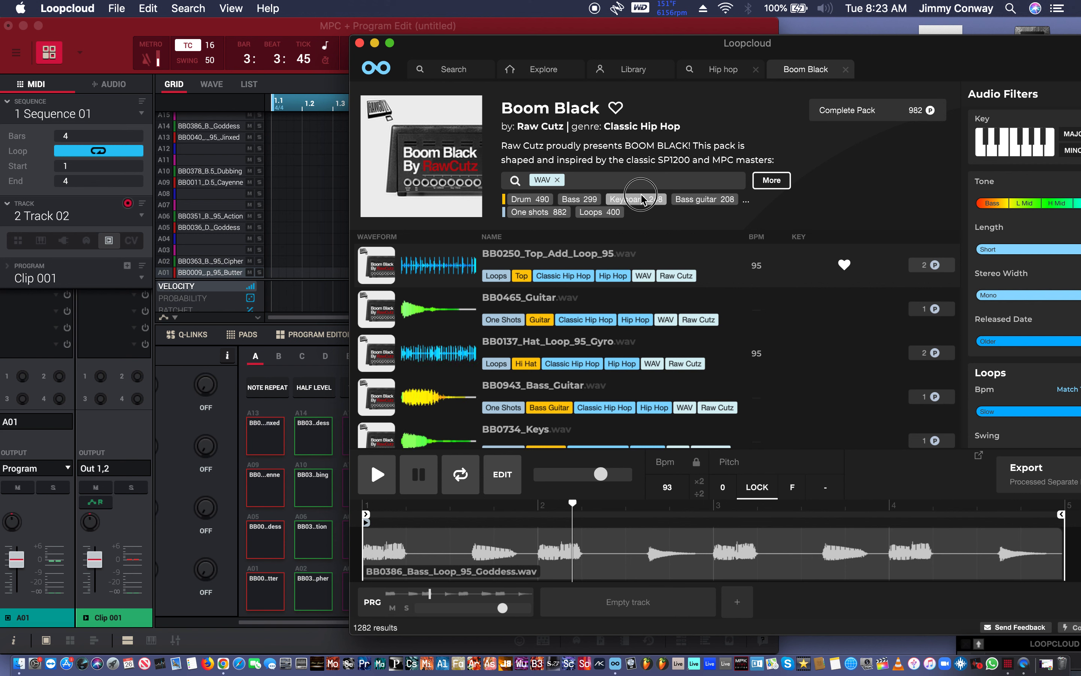
pyautogui.scroll(-5, 676, 320)
pyautogui.click(677, 328)
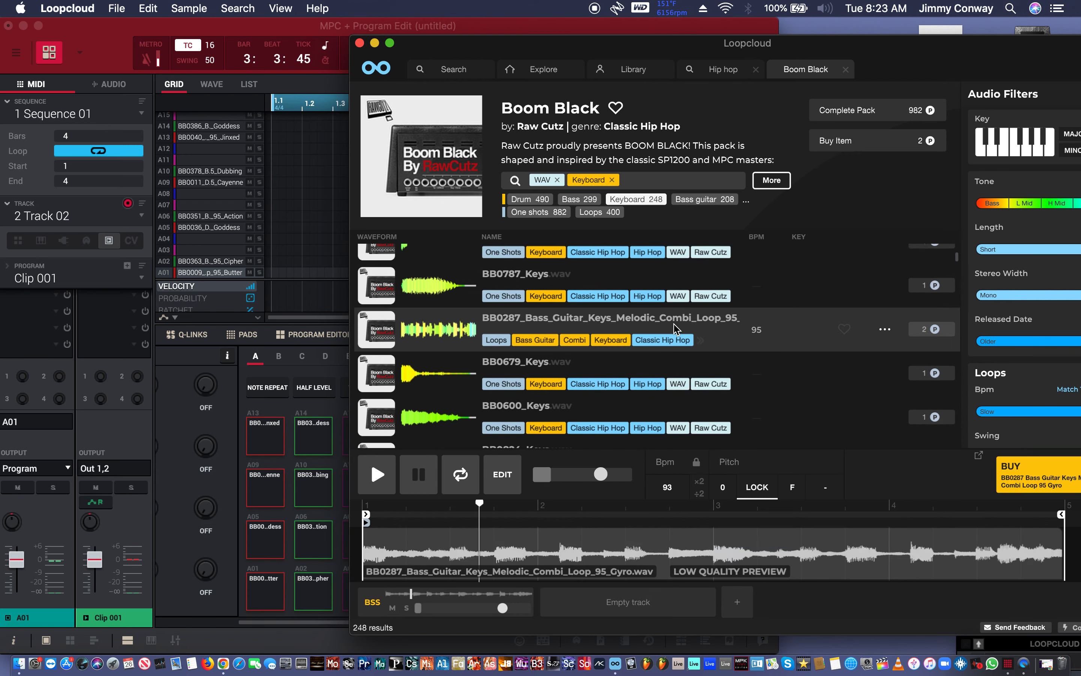
pyautogui.scroll(3, 675, 344)
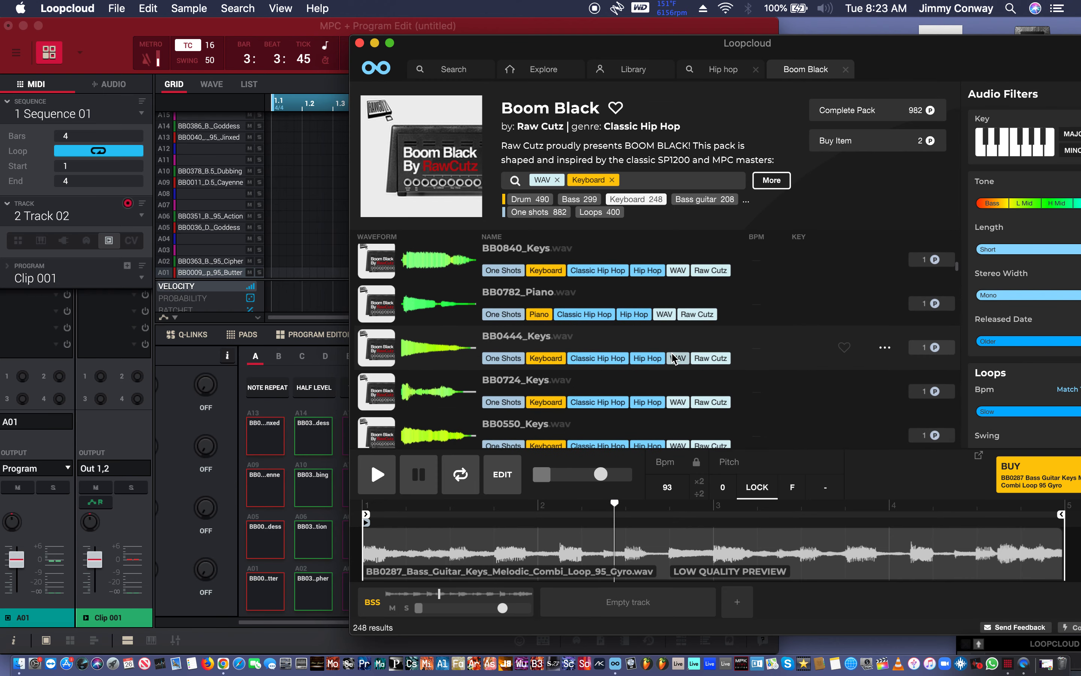
pyautogui.scroll(2, 676, 345)
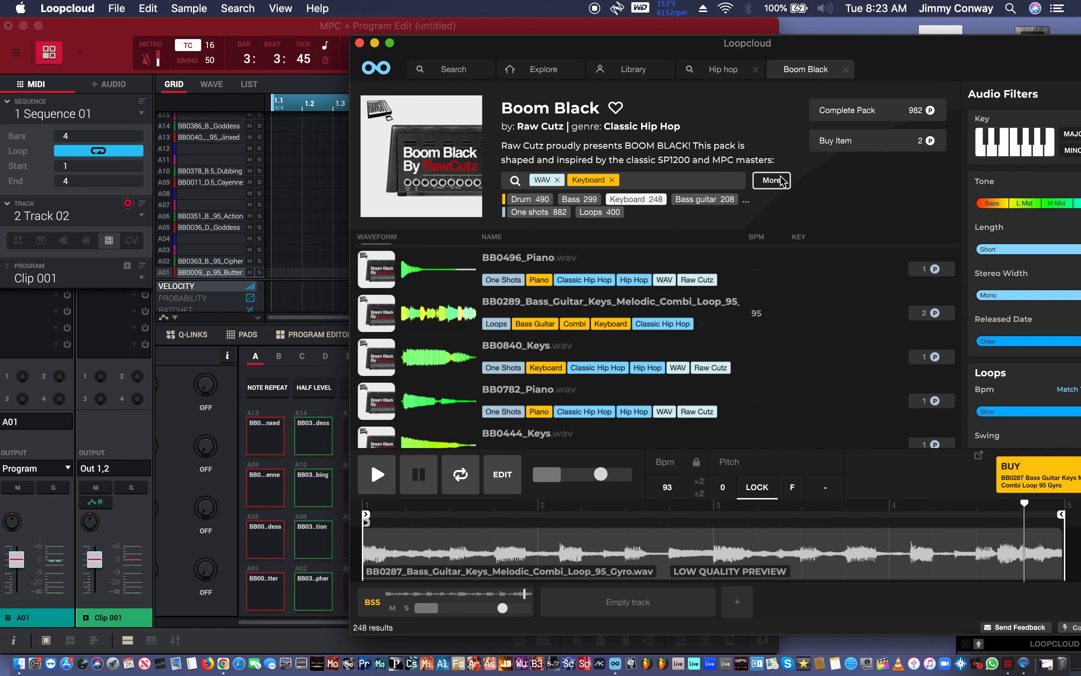
# - Try the Atmosphere filter combined with Loops in place of Keyboard, and remove the Atmosphere filter
pyautogui.click(771, 181)
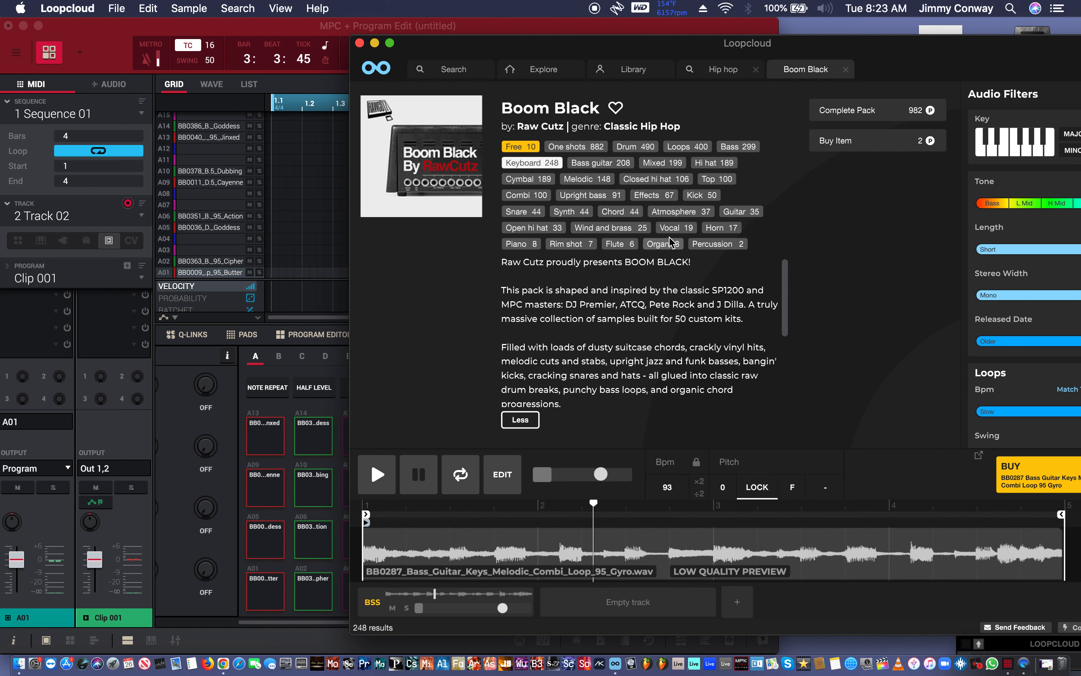
pyautogui.click(676, 212)
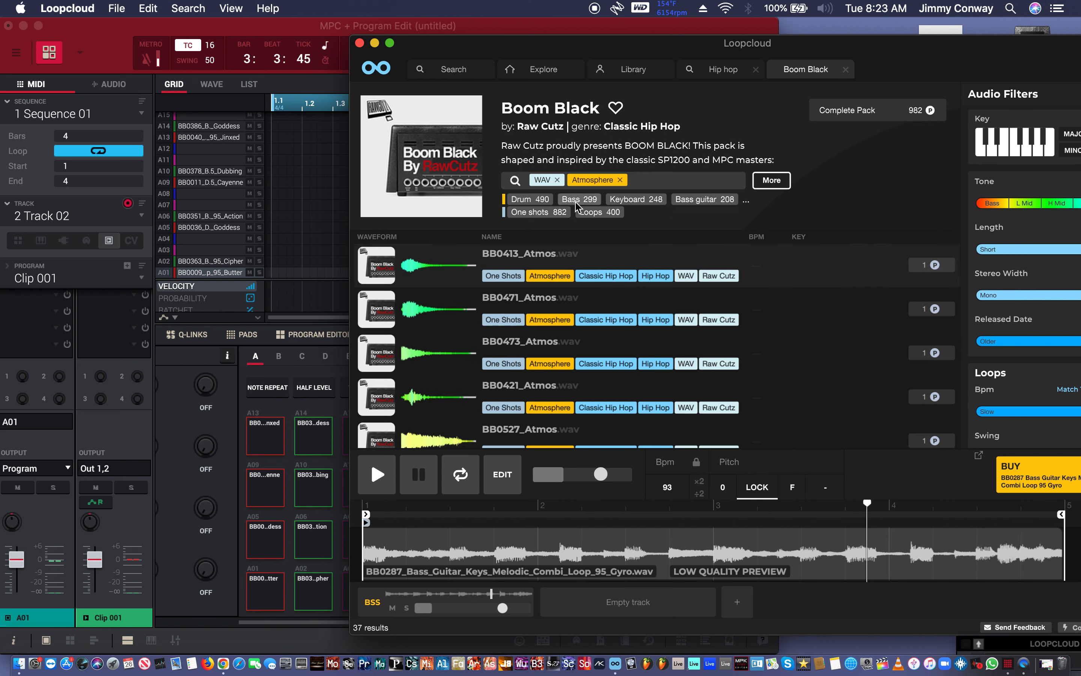
pyautogui.click(589, 212)
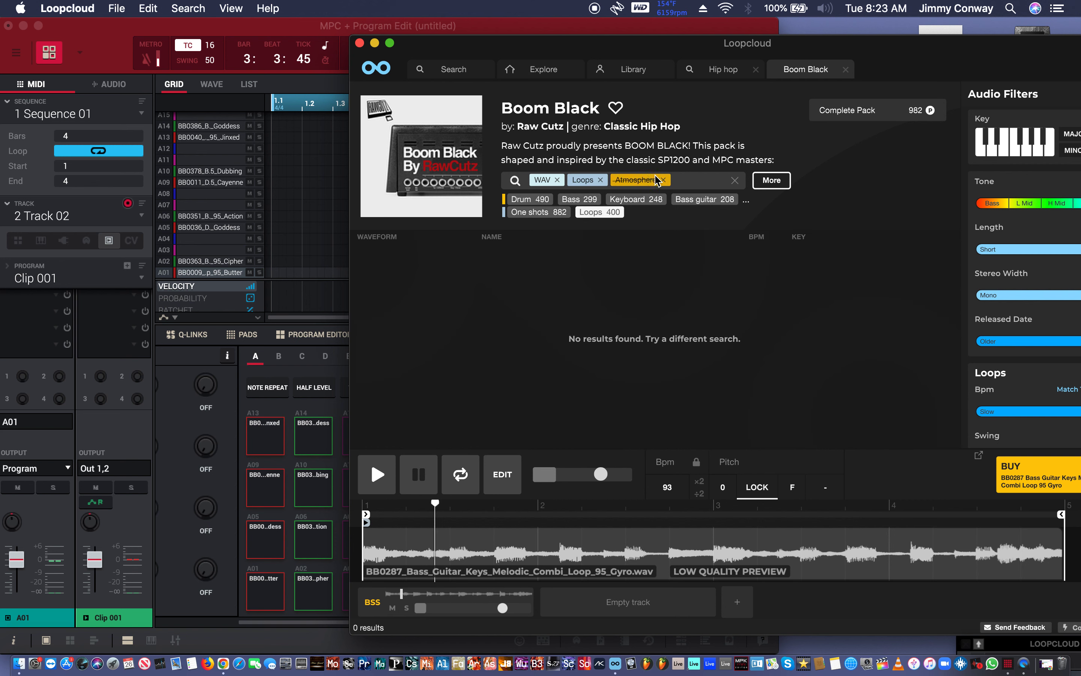
pyautogui.click(663, 180)
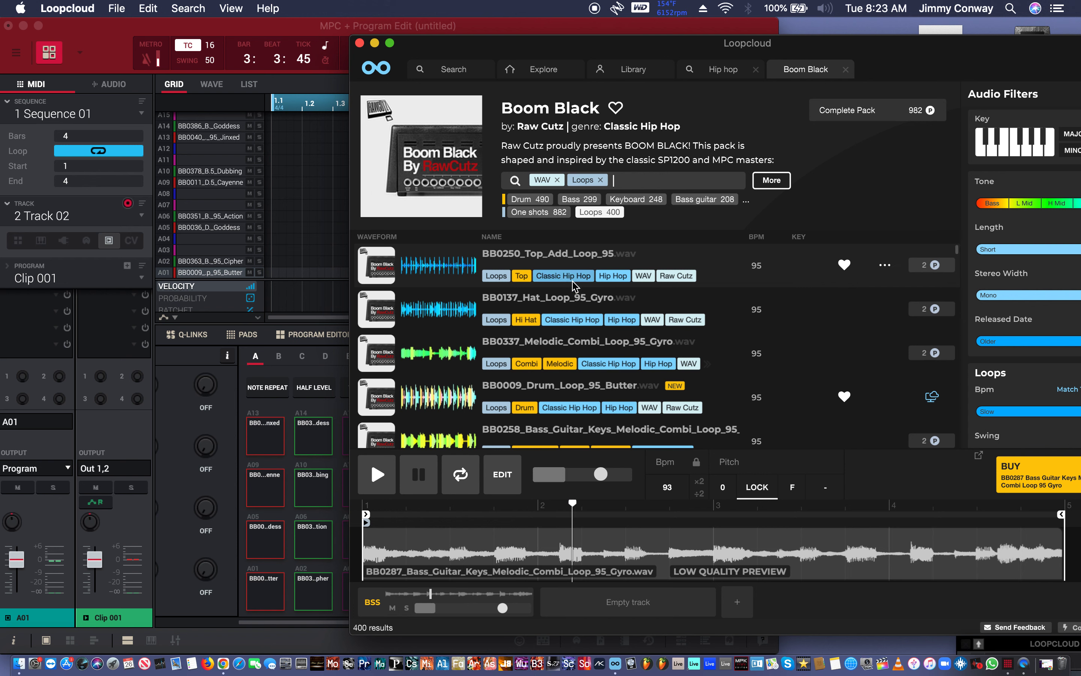
# - Pause the preview, add the Keyboard filter to the Boom Black loops and look through the whole filtered list
pyautogui.click(621, 182)
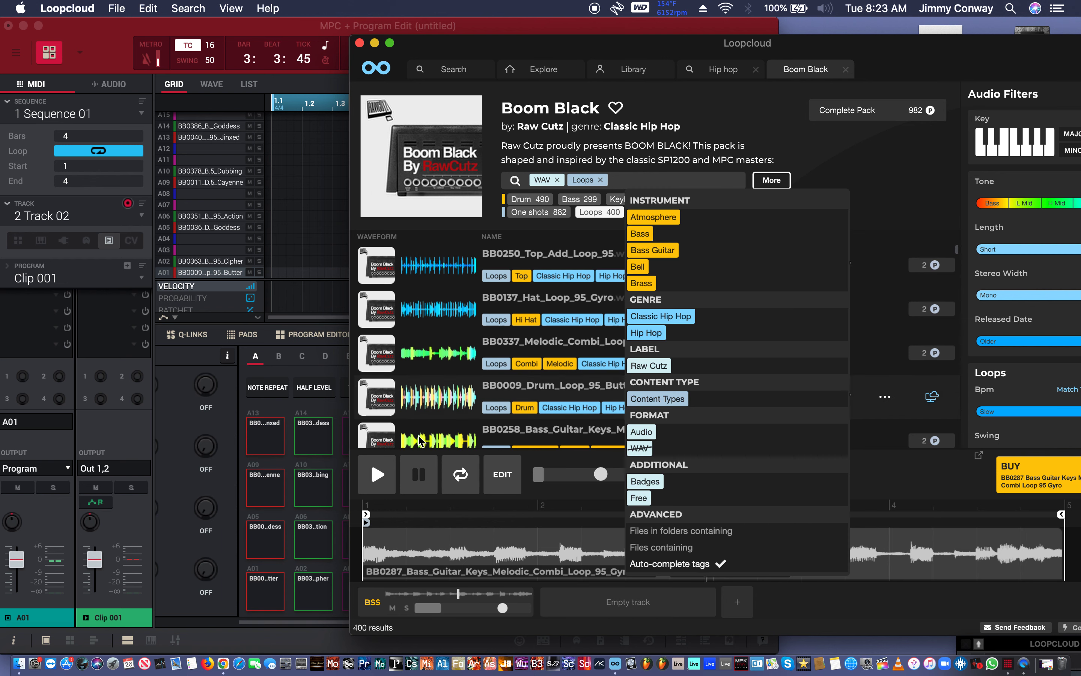
pyautogui.click(418, 476)
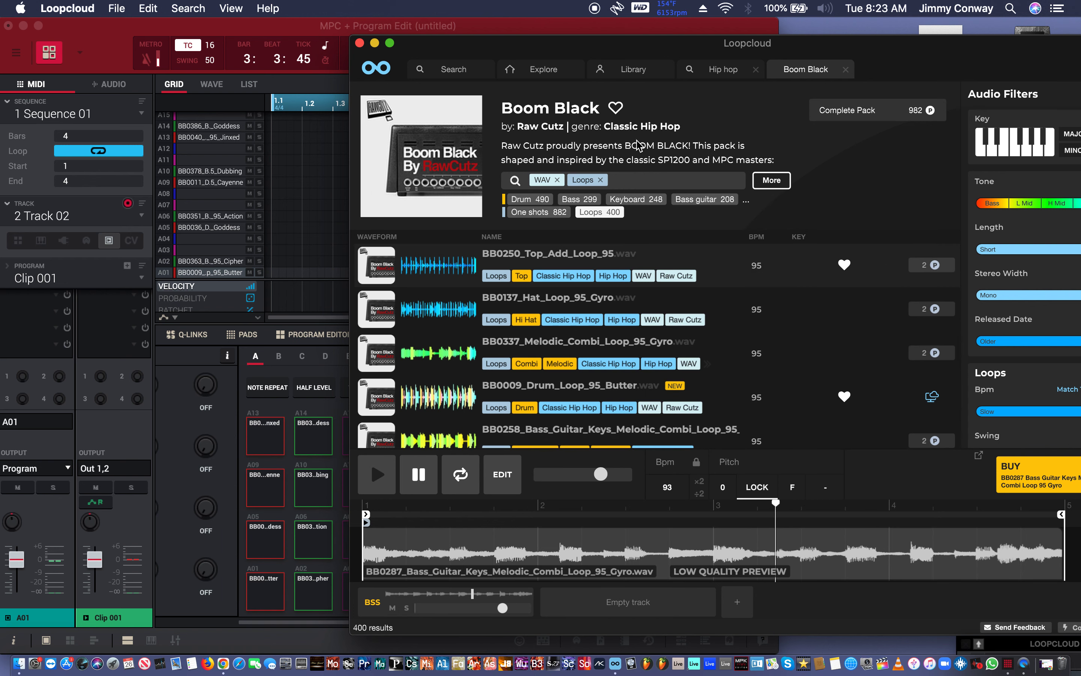
pyautogui.click(779, 185)
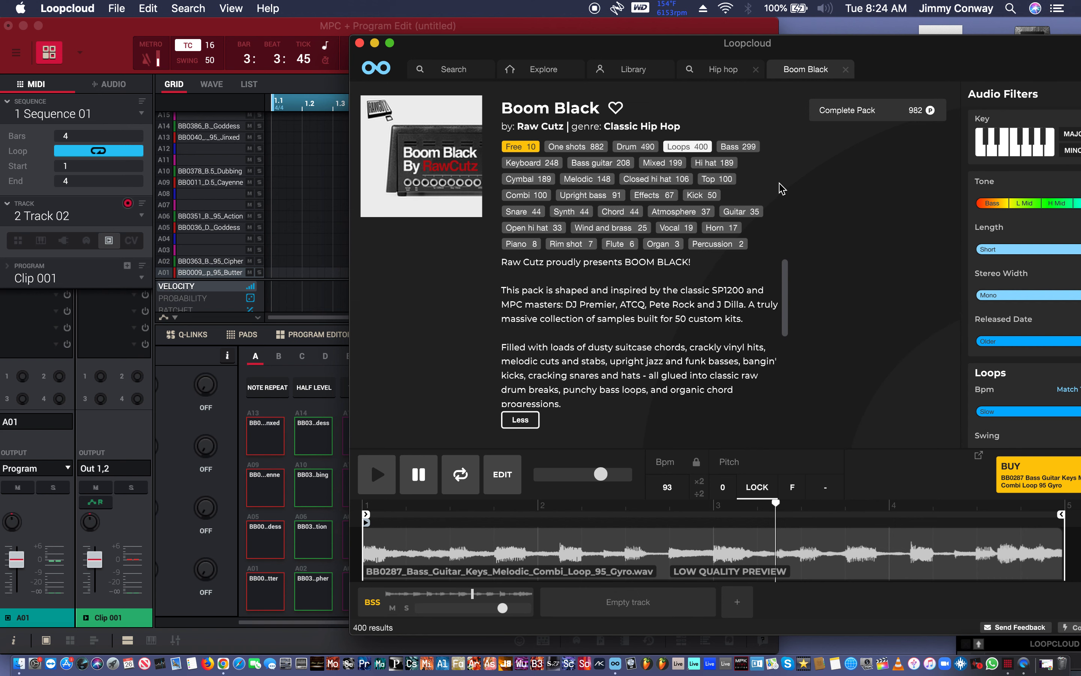
pyautogui.moveTo(577, 40)
pyautogui.mouseDown()
pyautogui.moveTo(647, 39)
pyautogui.moveTo(566, 39)
pyautogui.mouseUp()
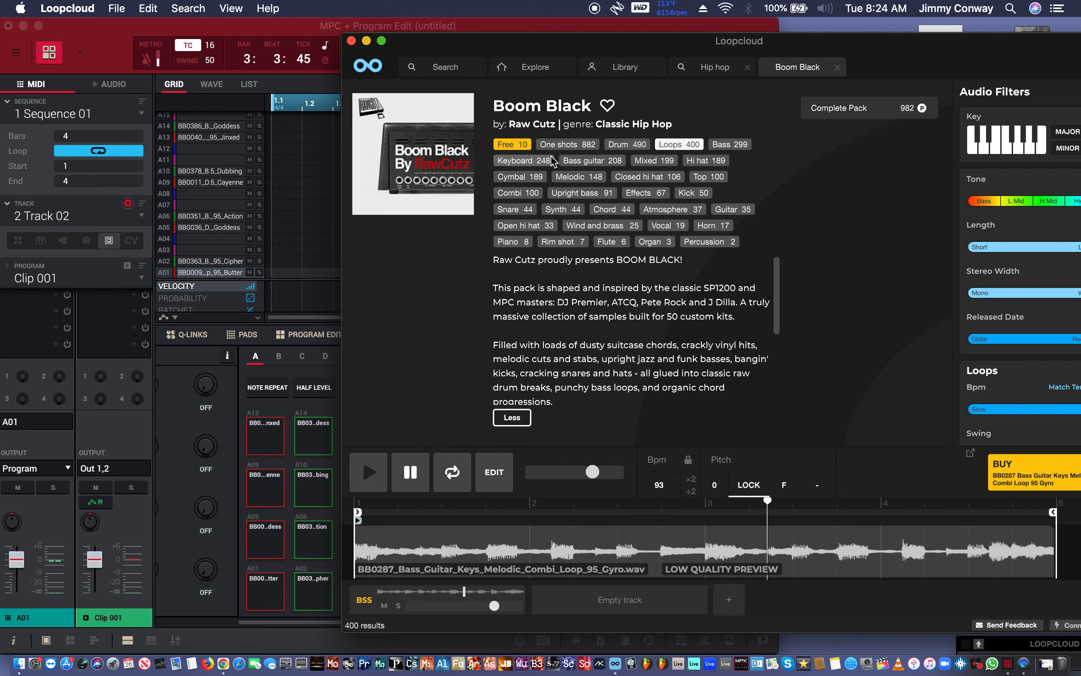
pyautogui.click(543, 164)
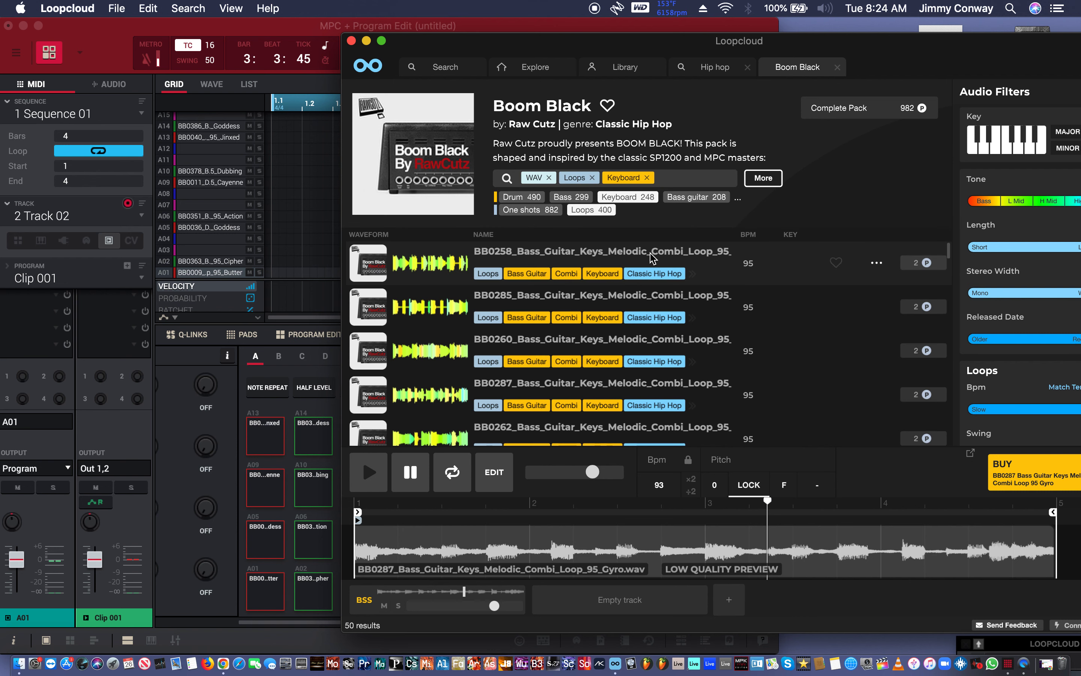
pyautogui.scroll(-1, 652, 257)
pyautogui.scroll(-5, 651, 257)
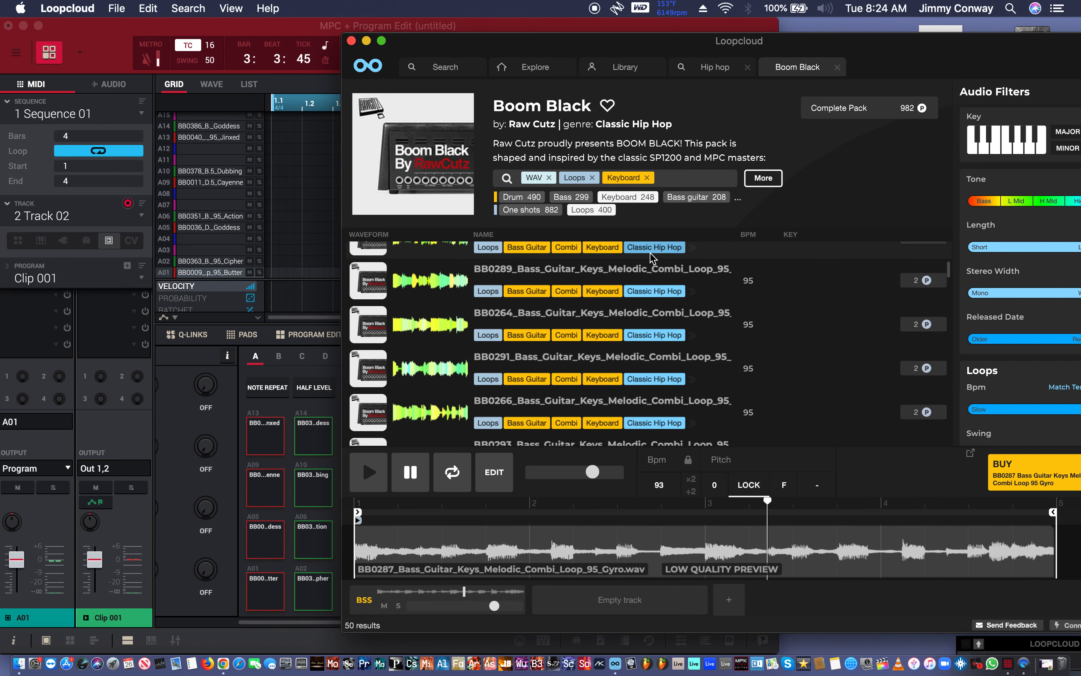
pyautogui.scroll(-3, 689, 344)
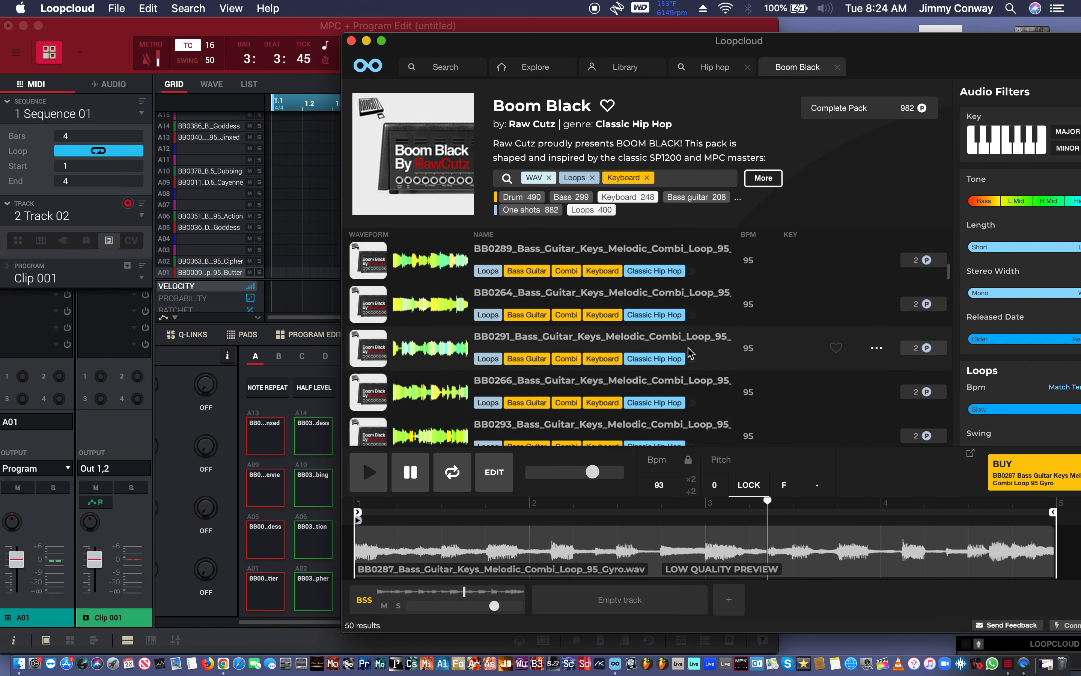
pyautogui.scroll(-8, 688, 353)
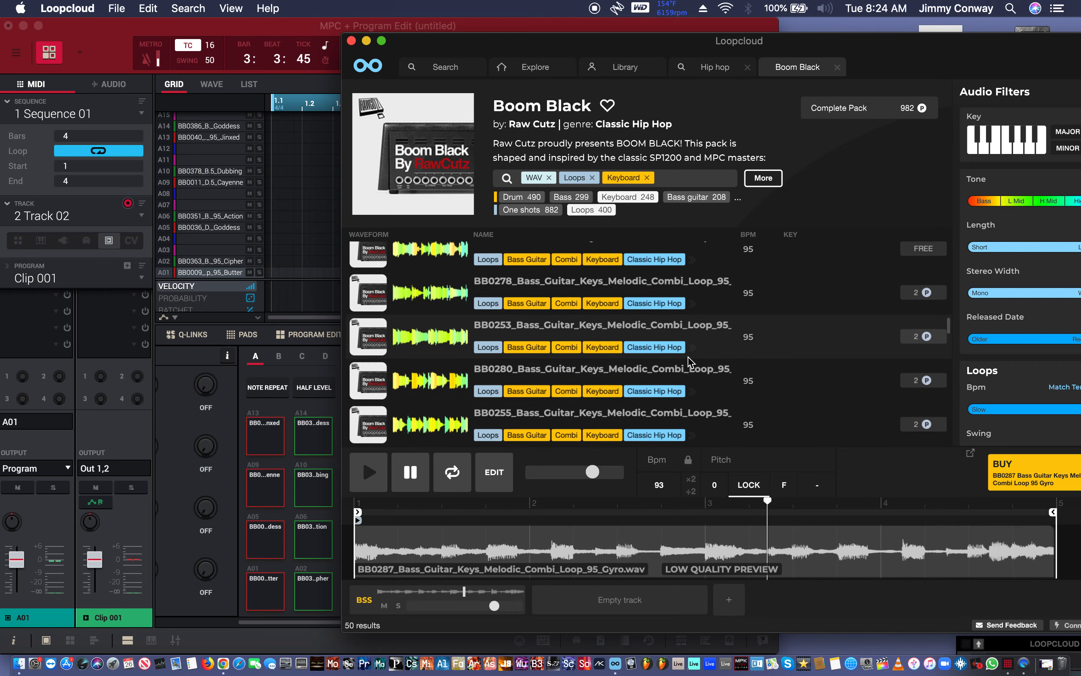
pyautogui.scroll(-6, 691, 362)
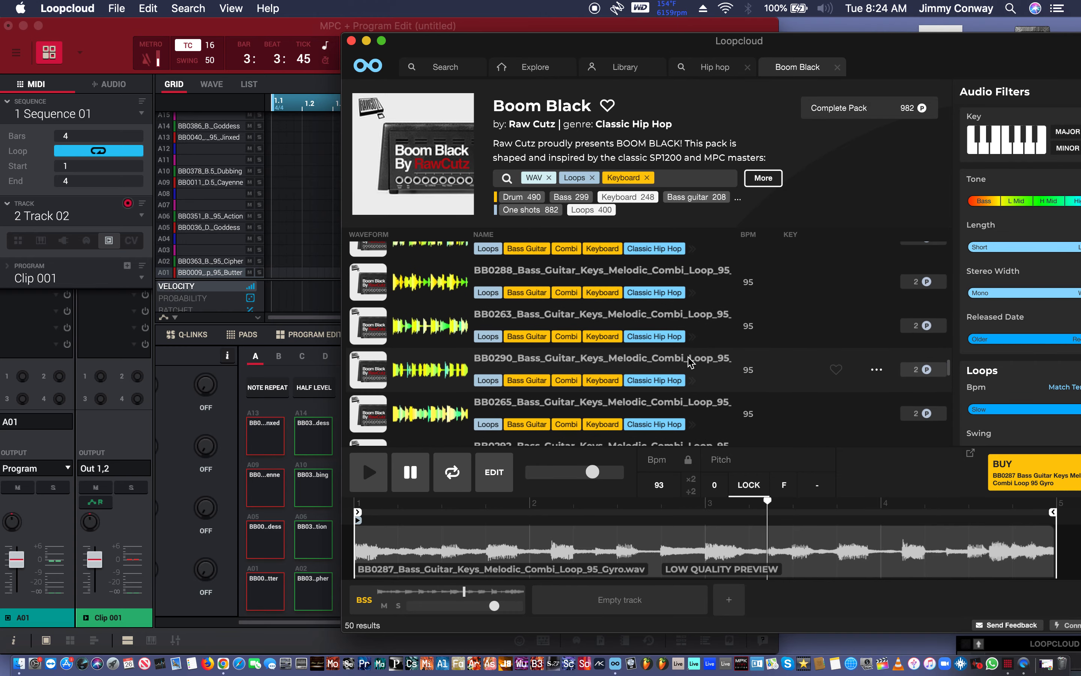
pyautogui.scroll(-5, 690, 361)
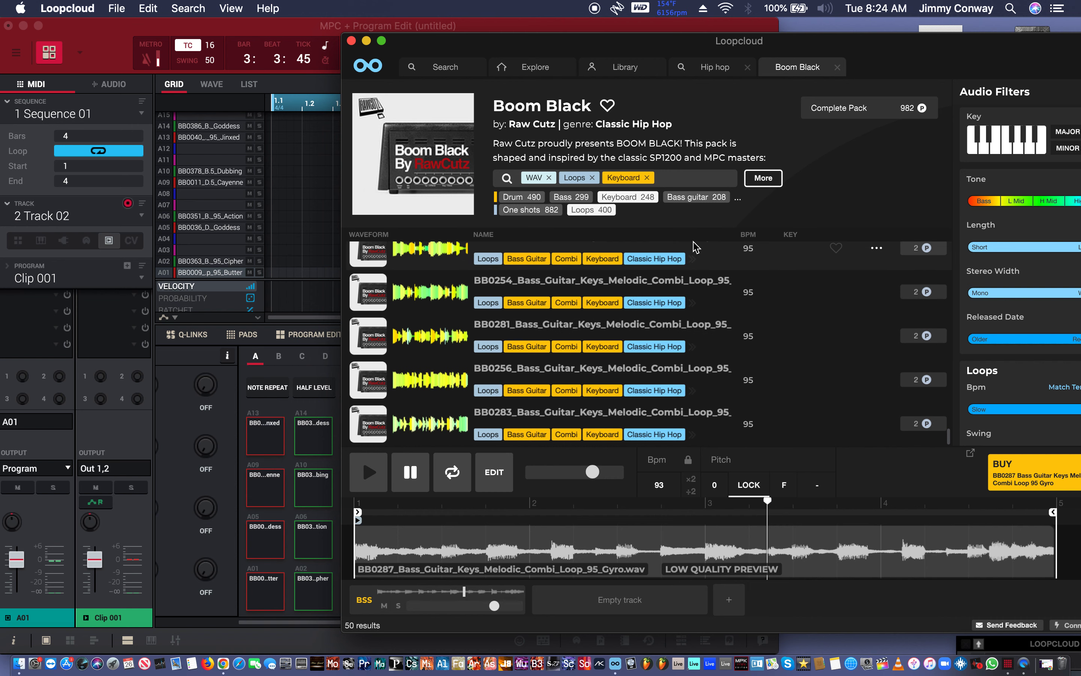
pyautogui.scroll(5, 679, 333)
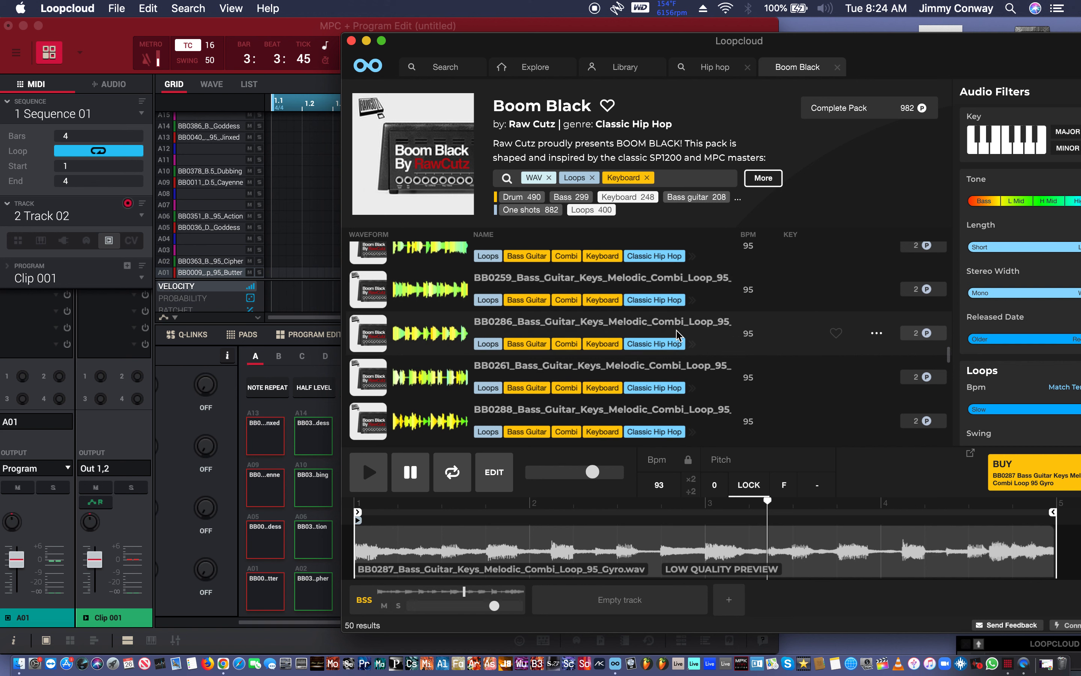
# - Check the Boom Black loops under the Piano filter in place of Keyboard, and under the Wind and Brass filter
pyautogui.click(738, 199)
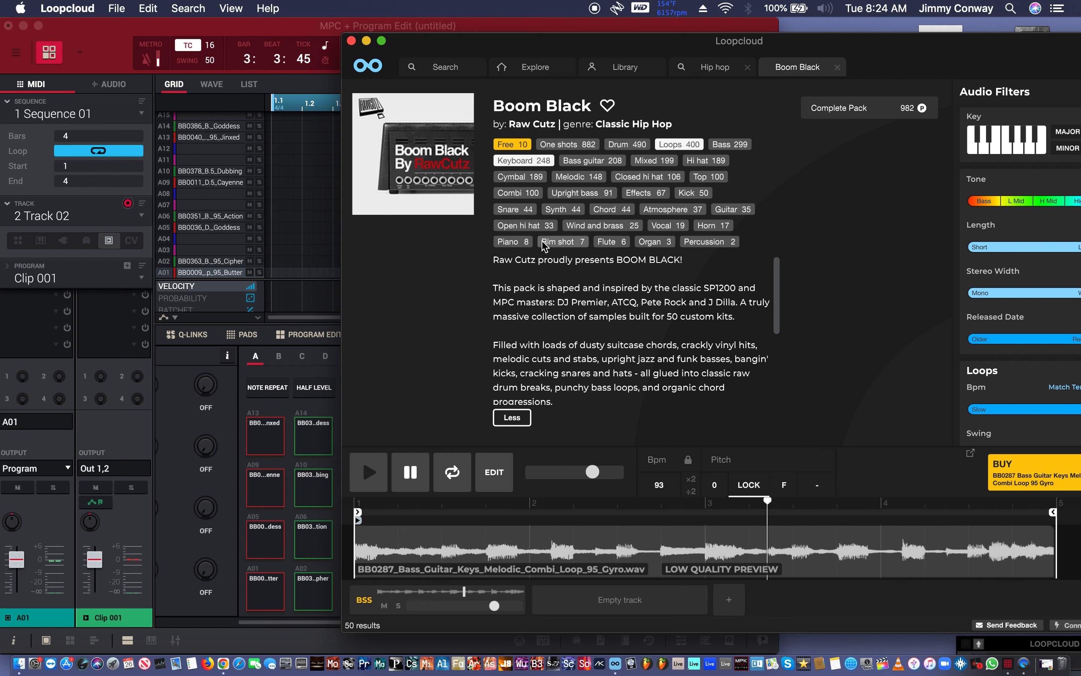
pyautogui.click(510, 242)
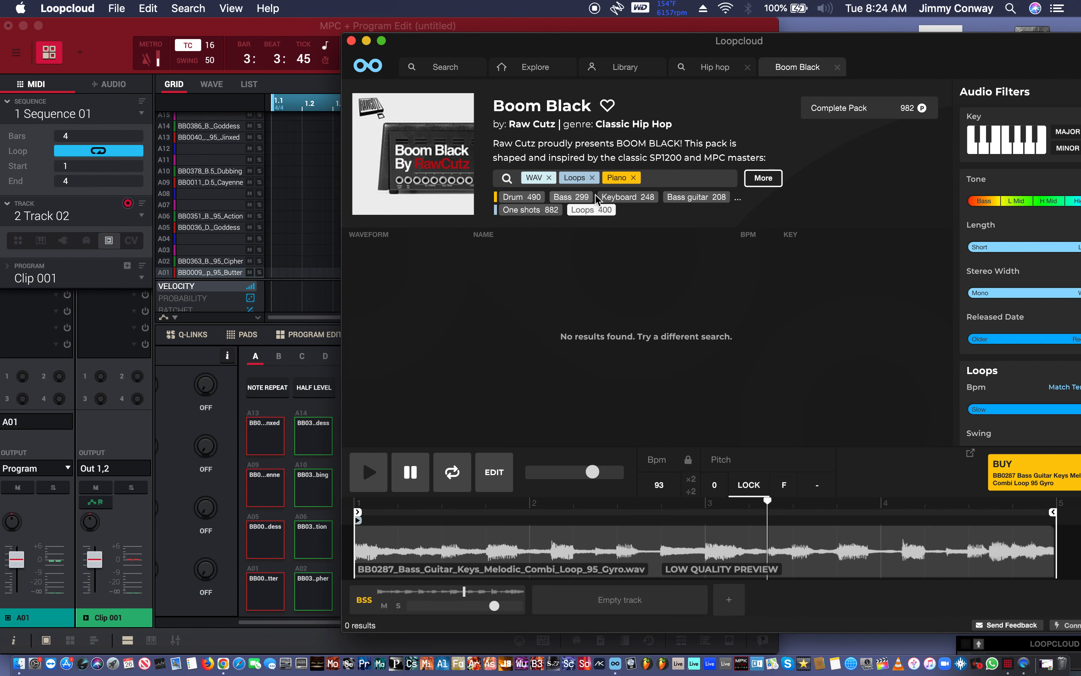
pyautogui.click(634, 178)
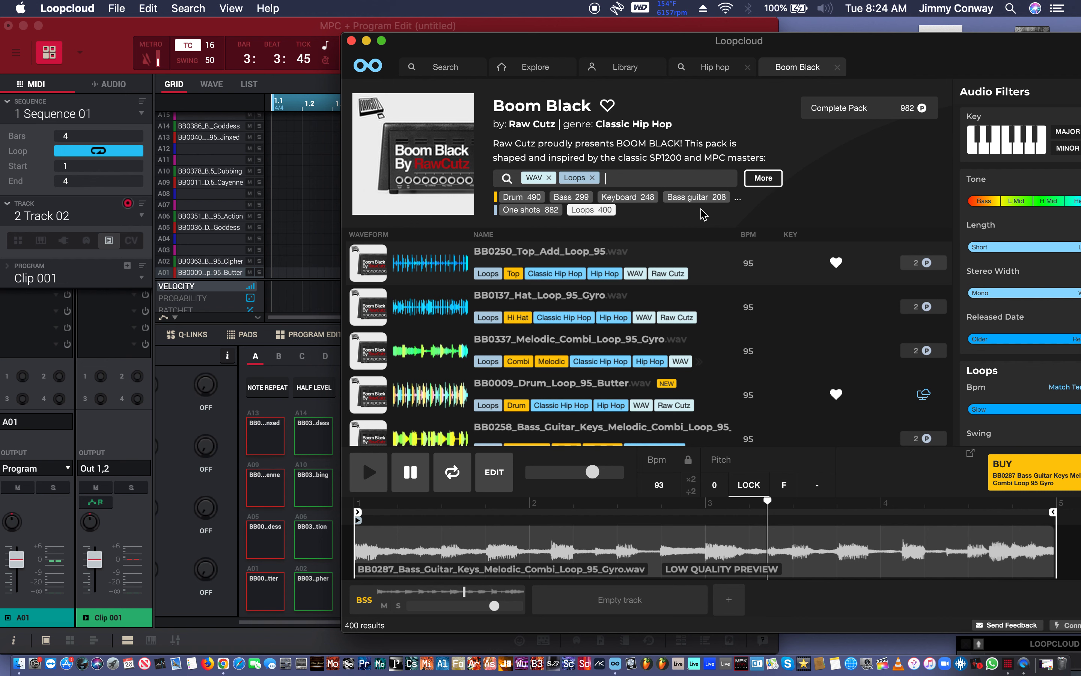
pyautogui.click(763, 178)
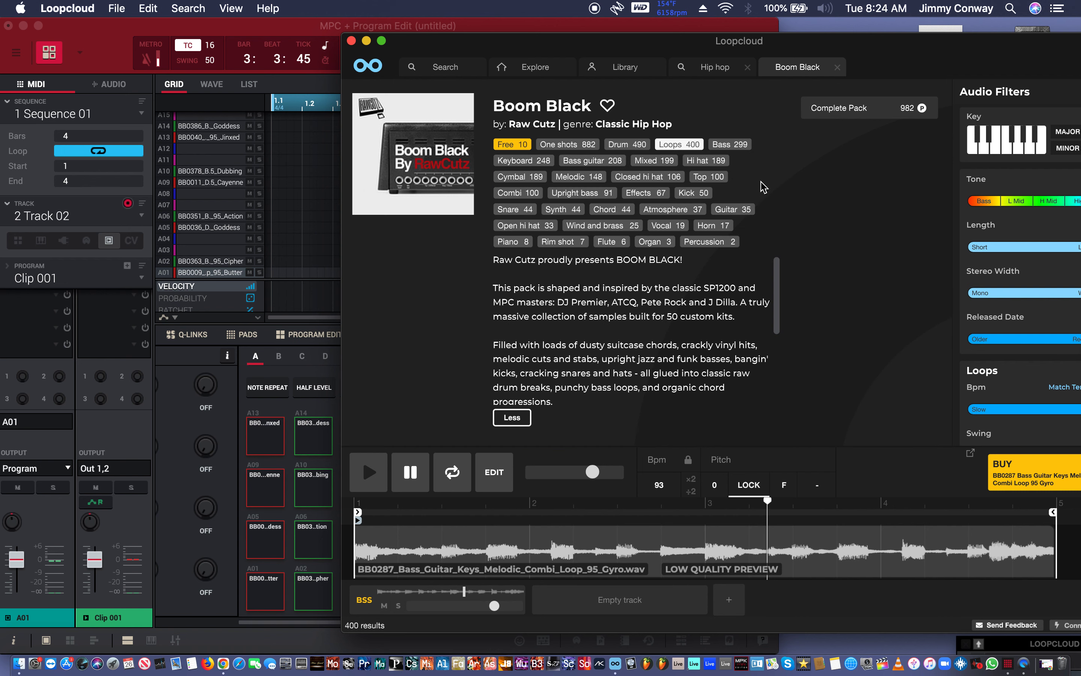
pyautogui.click(603, 227)
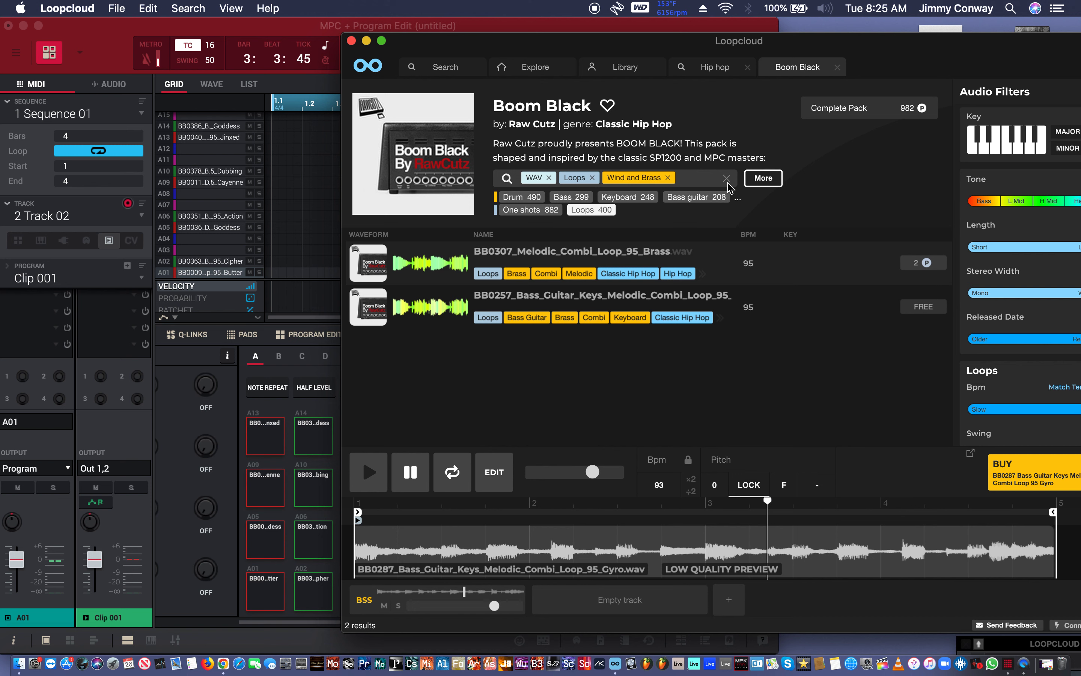
# - Clear all the search filters, filter the pack by Keyboard alone and browse the filtered sounds
pyautogui.click(727, 178)
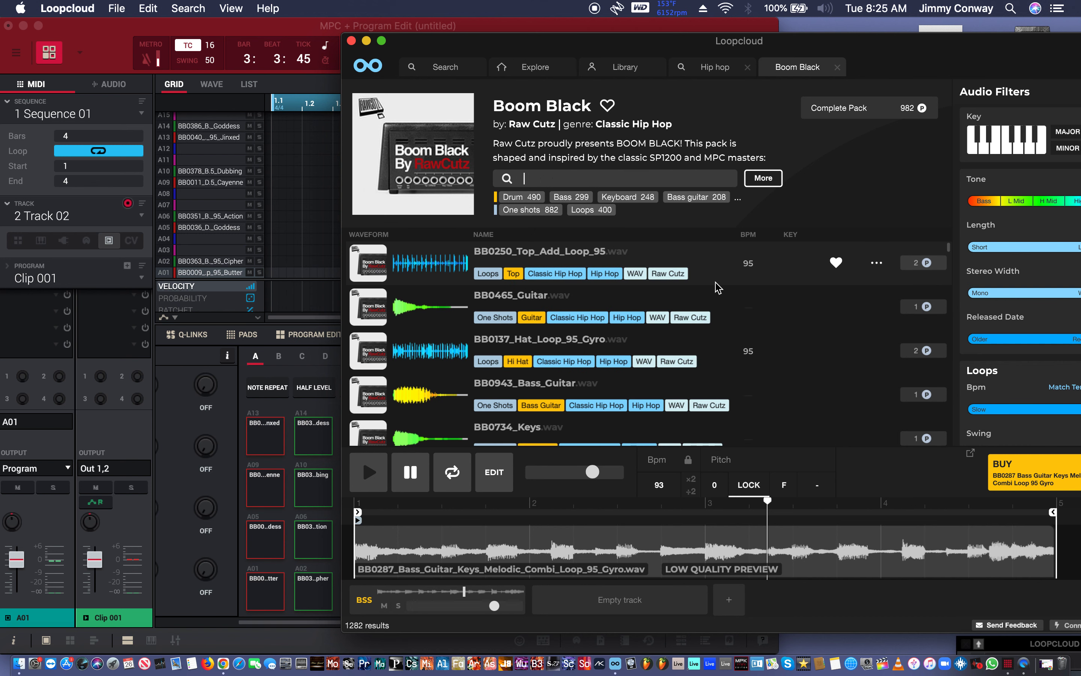
pyautogui.click(628, 197)
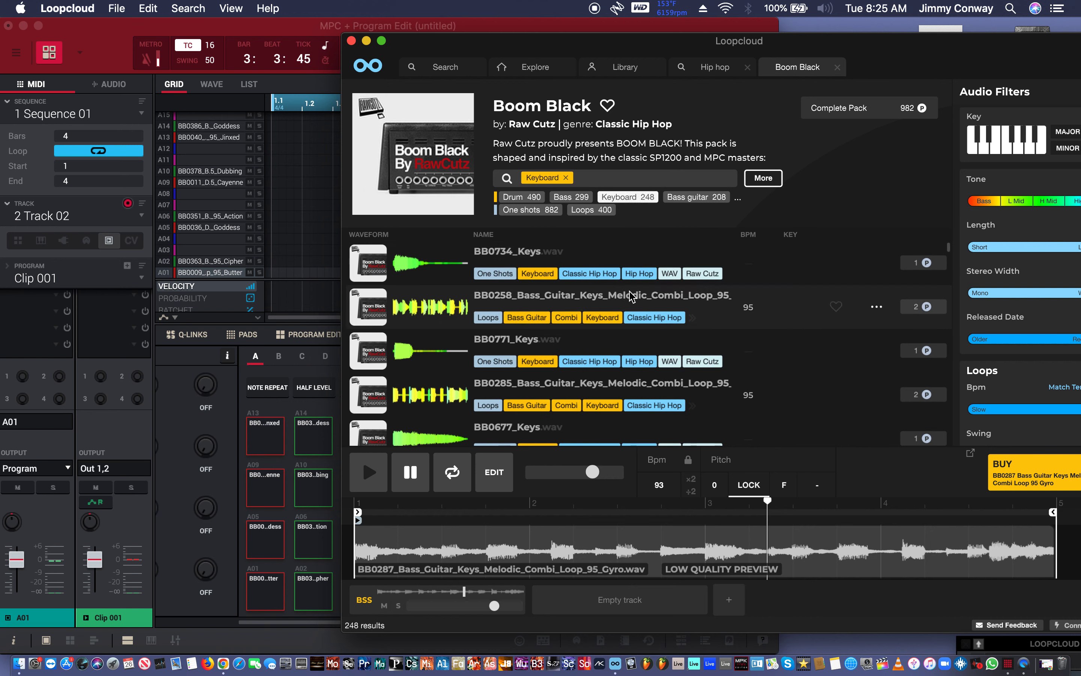
pyautogui.scroll(-10, 643, 300)
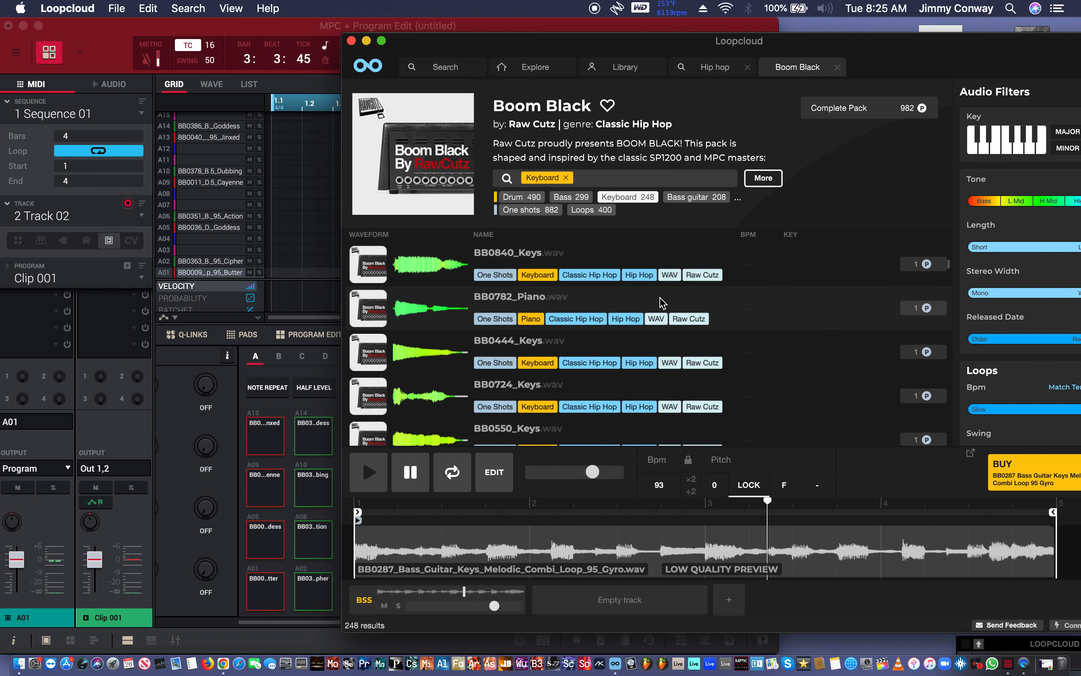
# - Browse the Keyboard-filtered sounds and audition BB0284_Bass_Guitar_Keys_Melodic_Combi_Loop_95_Funky
pyautogui.click(663, 302)
pyautogui.scroll(-10, 663, 288)
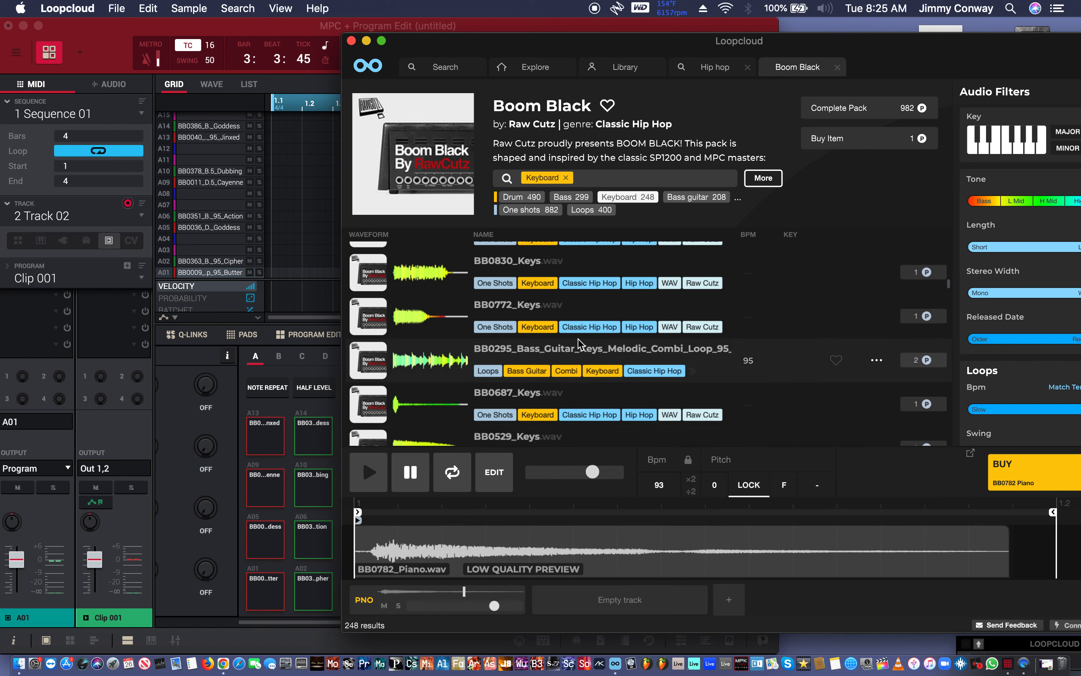
pyautogui.scroll(-5, 517, 405)
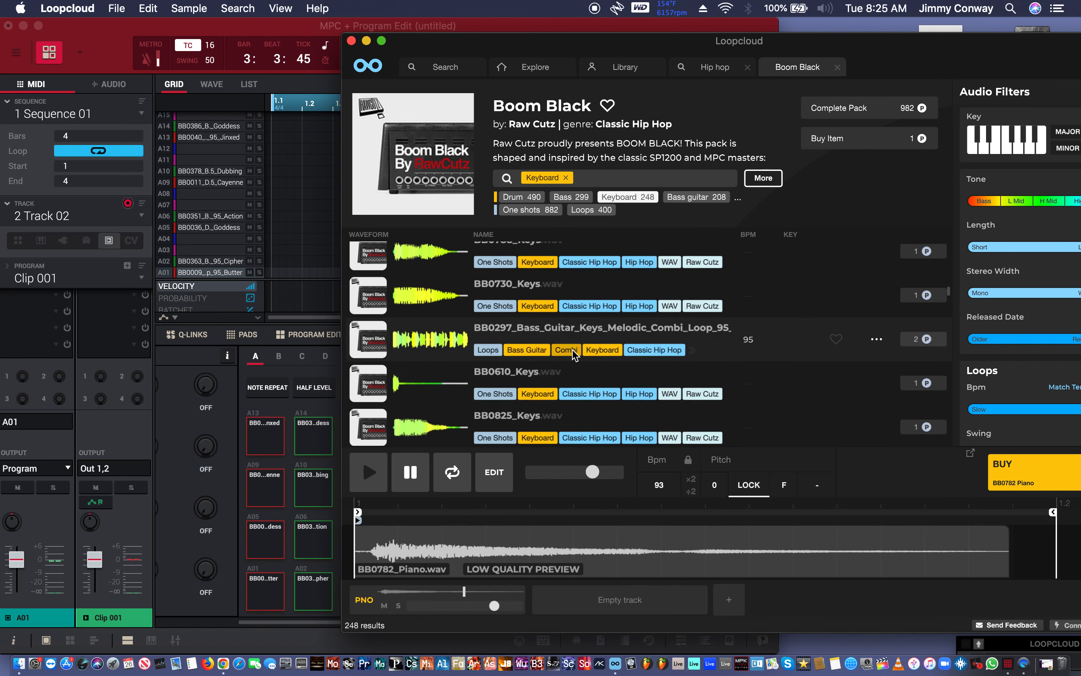
pyautogui.scroll(-5, 573, 354)
pyautogui.scroll(-5, 573, 354)
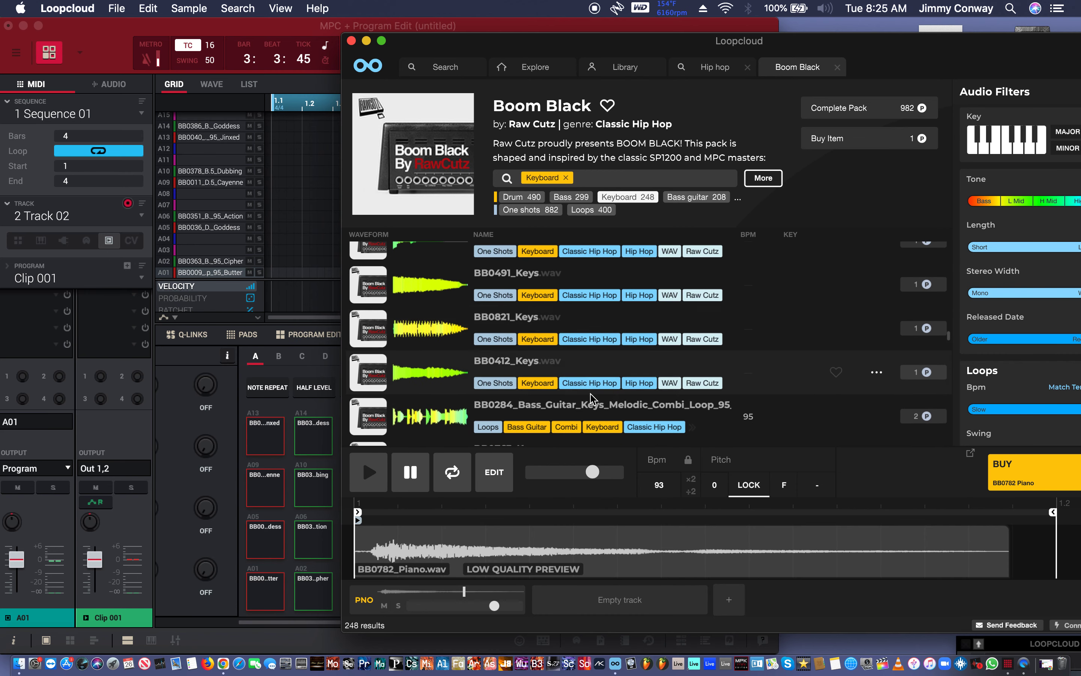
pyautogui.click(583, 401)
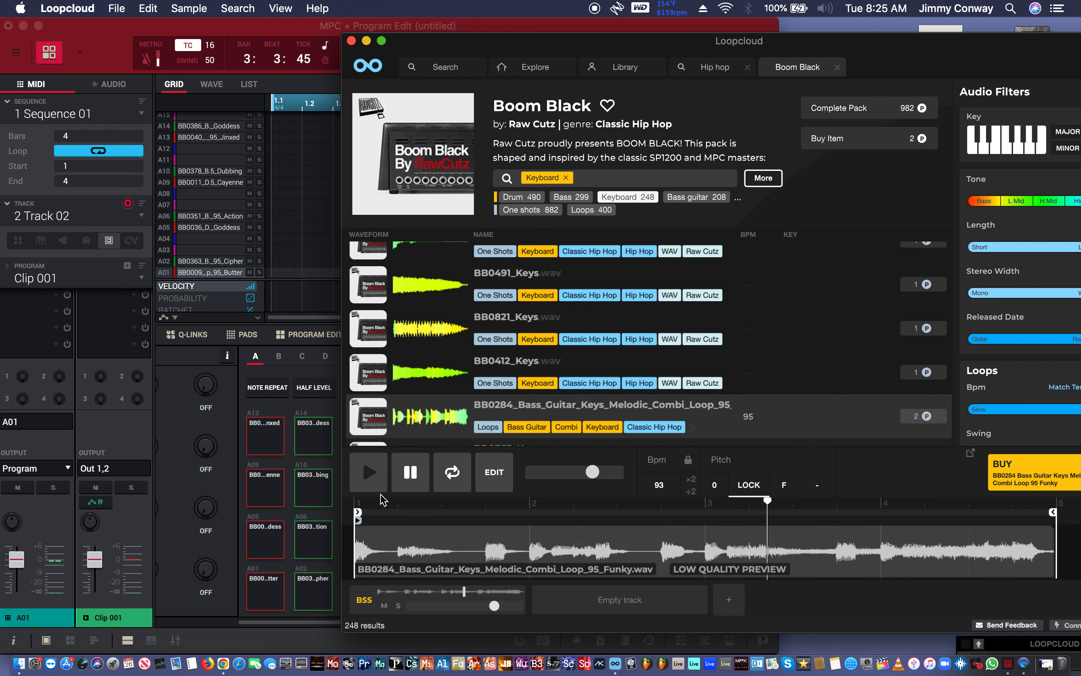
pyautogui.click(371, 473)
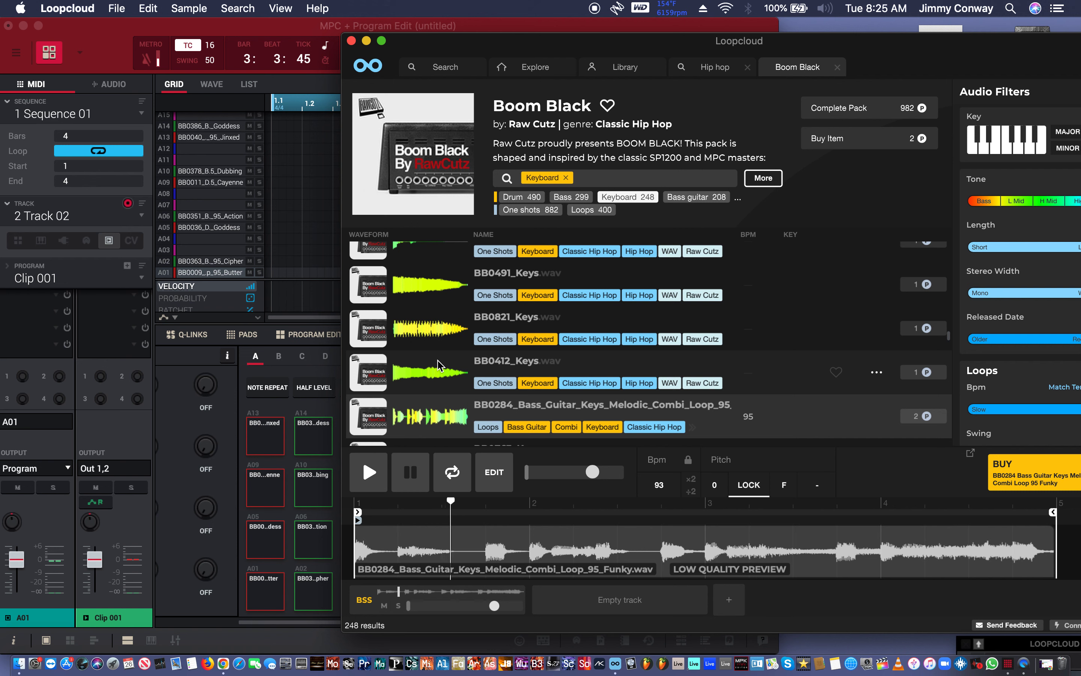
pyautogui.click(363, 458)
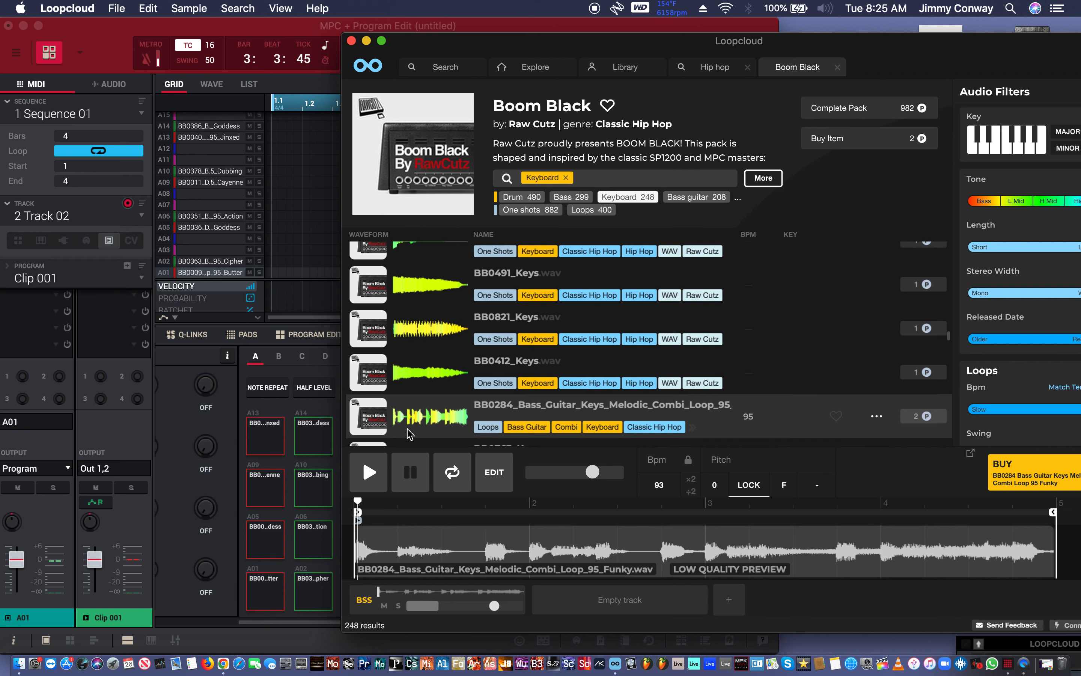
pyautogui.click(407, 429)
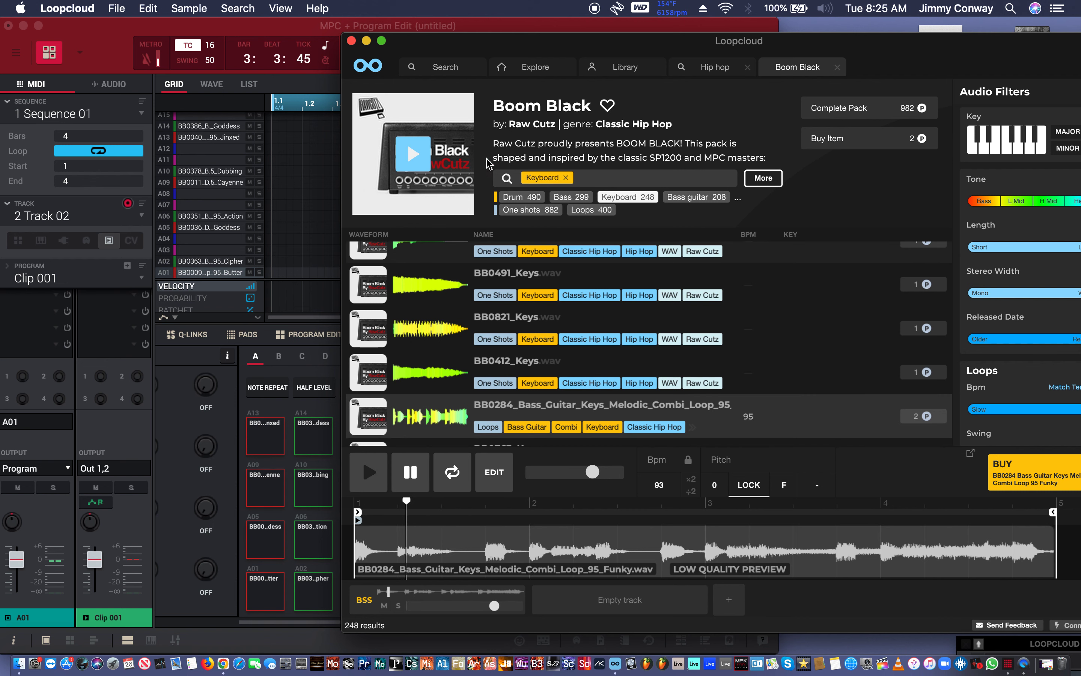
# - Move the Loopcloud window to uncover more MPC pads and replace the Keyboard filter with Drum and Loops
pyautogui.moveTo(407, 48); pyautogui.dragTo(463, 33)
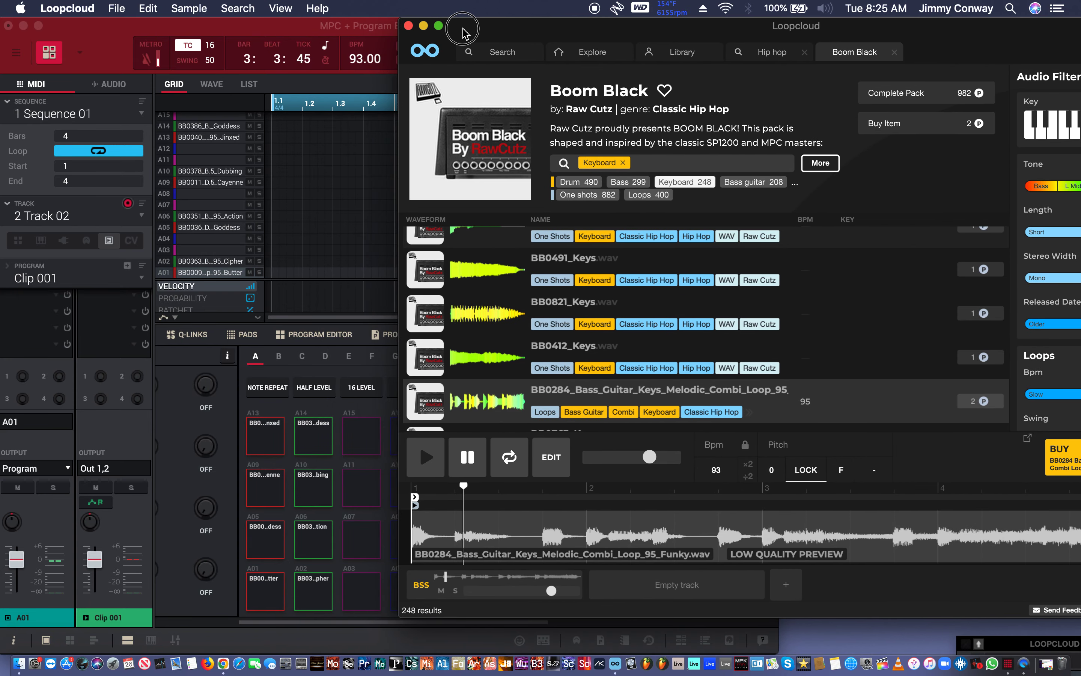
pyautogui.click(587, 185)
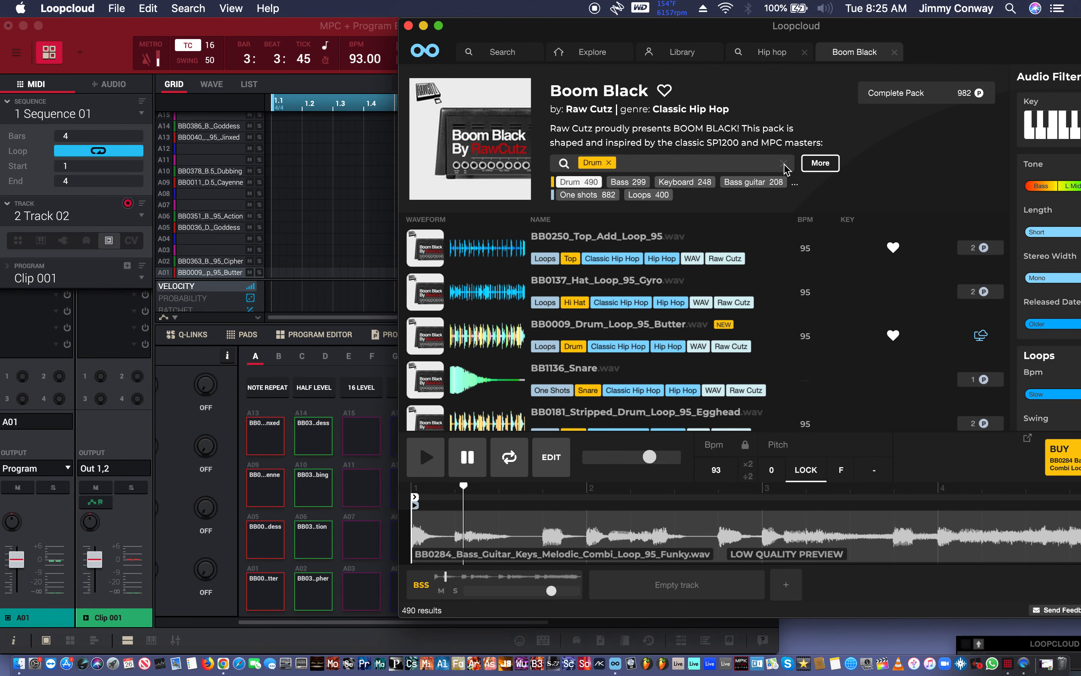
pyautogui.click(784, 164)
pyautogui.click(579, 181)
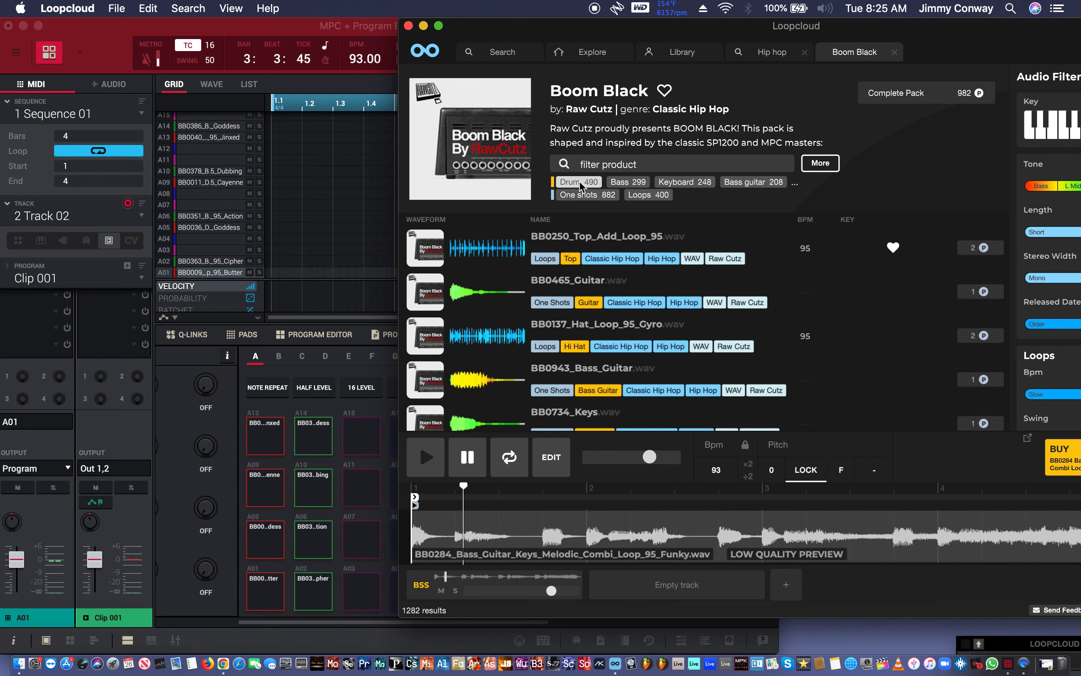
pyautogui.click(639, 195)
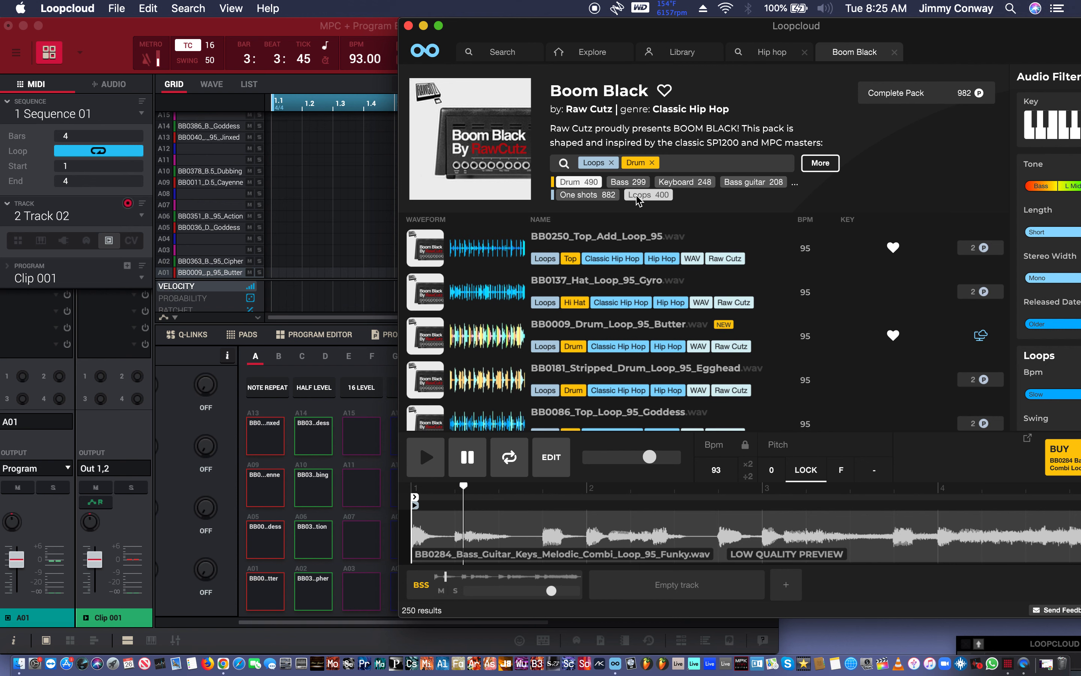
# - Audition the drum loops BB0250_Top_Add_Loop_95 and BB0137_Hat_Loop_95_Gyro
pyautogui.click(655, 244)
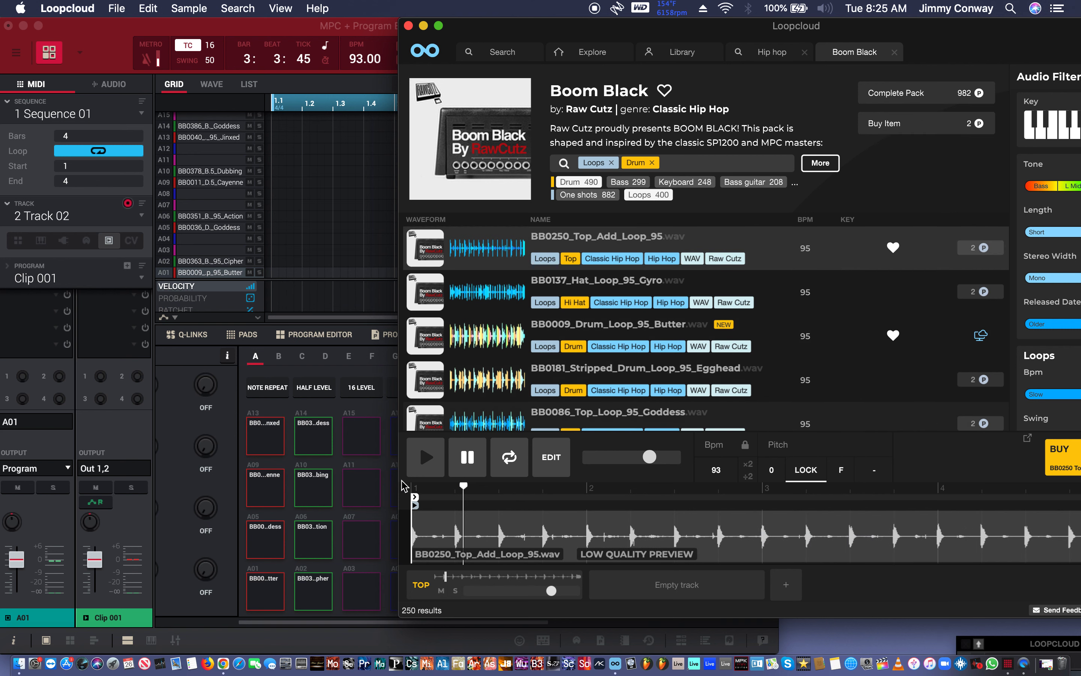
pyautogui.click(425, 457)
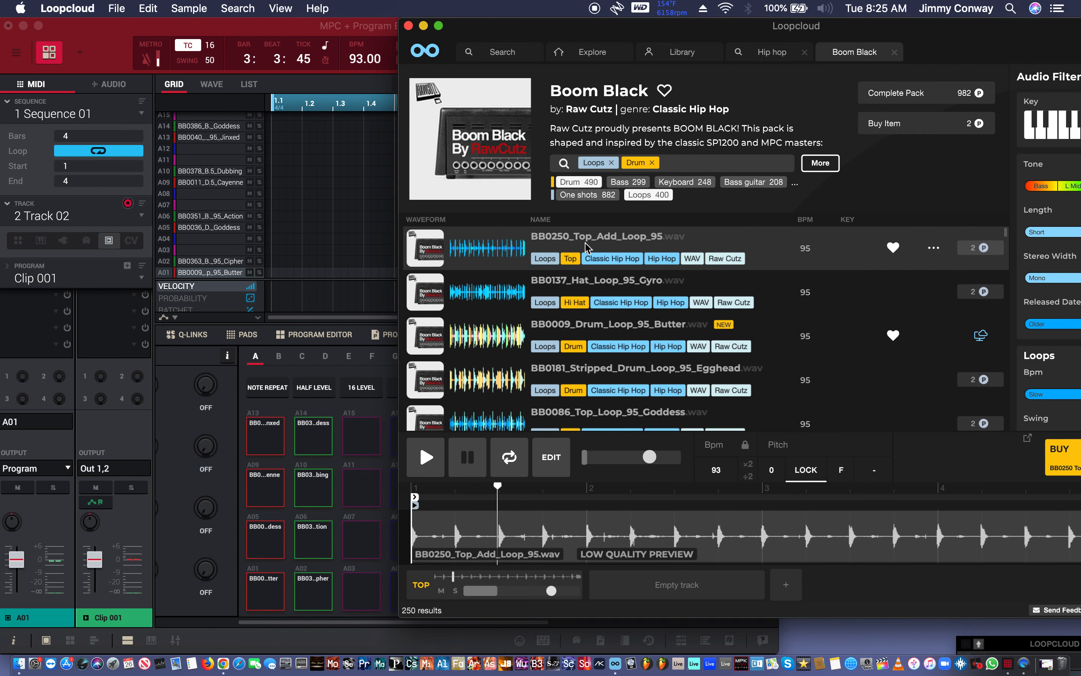
pyautogui.click(594, 287)
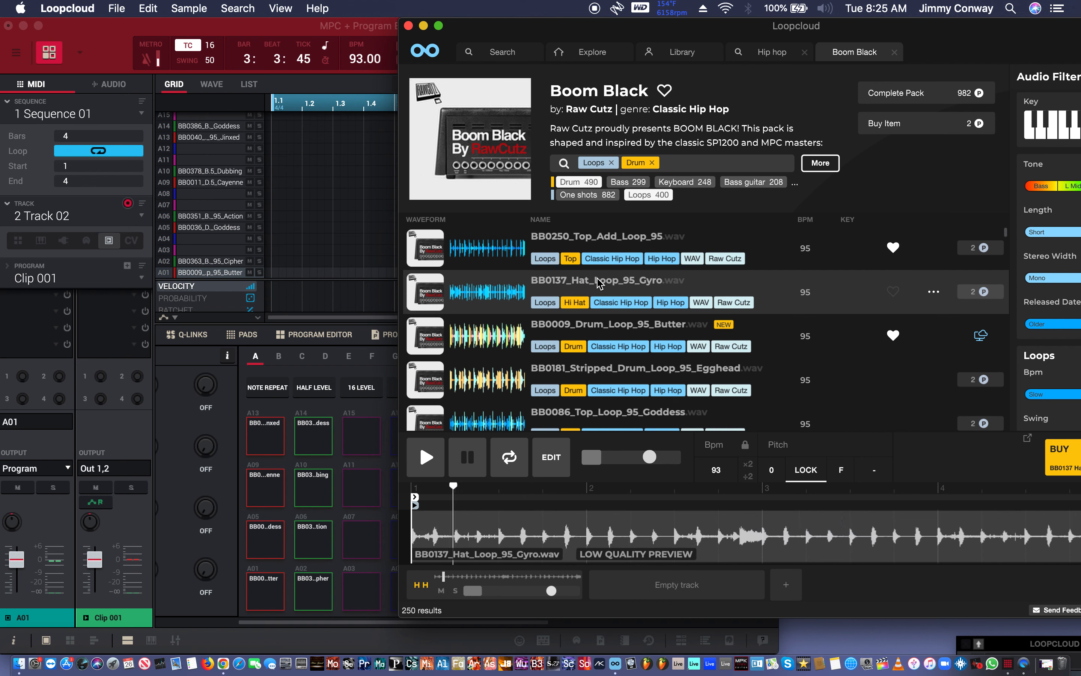
# - Audition and buy BB0086_Top_Loop_95_Goddess, uncover the third column of MPC pads and load the loop onto pad A03
pyautogui.click(616, 416)
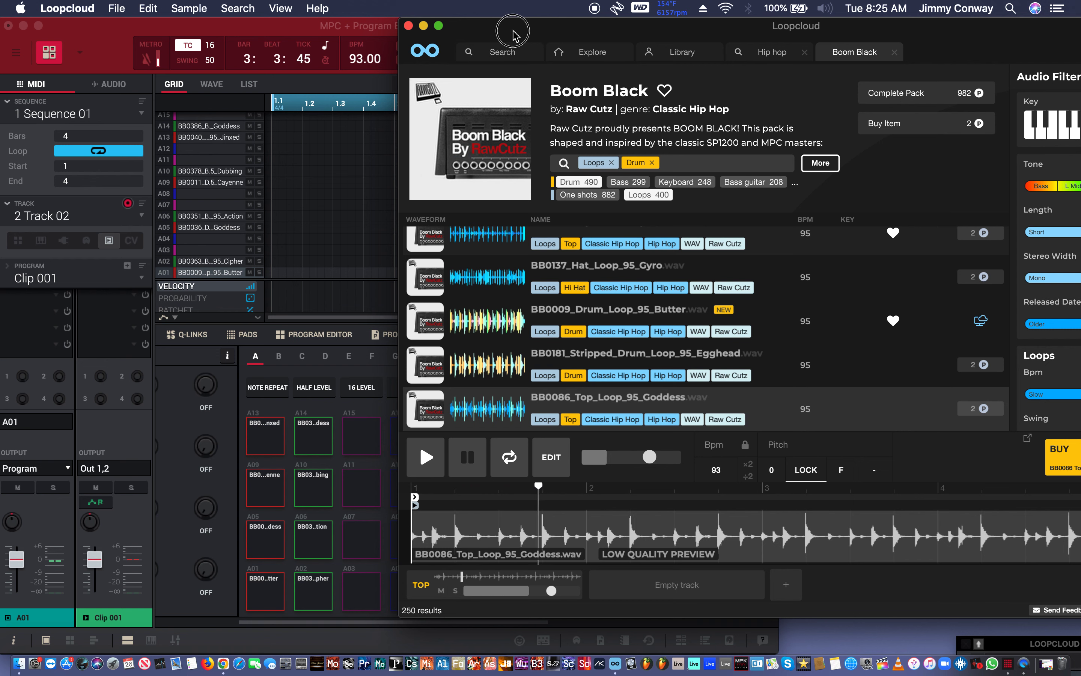
pyautogui.moveTo(509, 35); pyautogui.dragTo(561, 41)
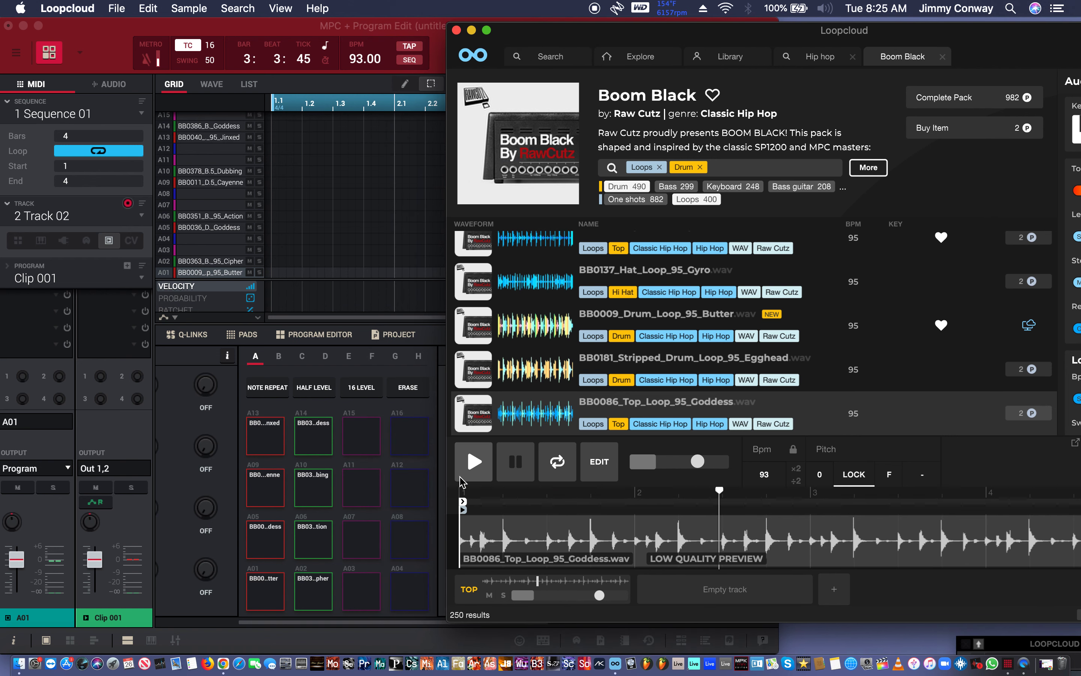
pyautogui.click(1023, 417)
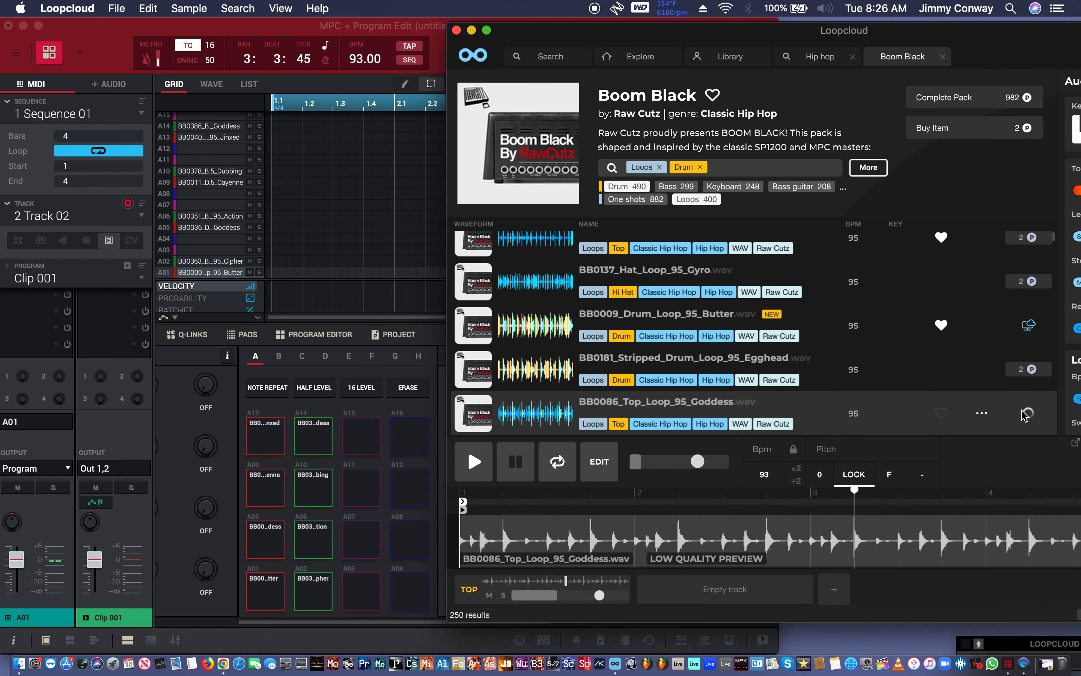
pyautogui.moveTo(673, 405); pyautogui.dragTo(362, 586)
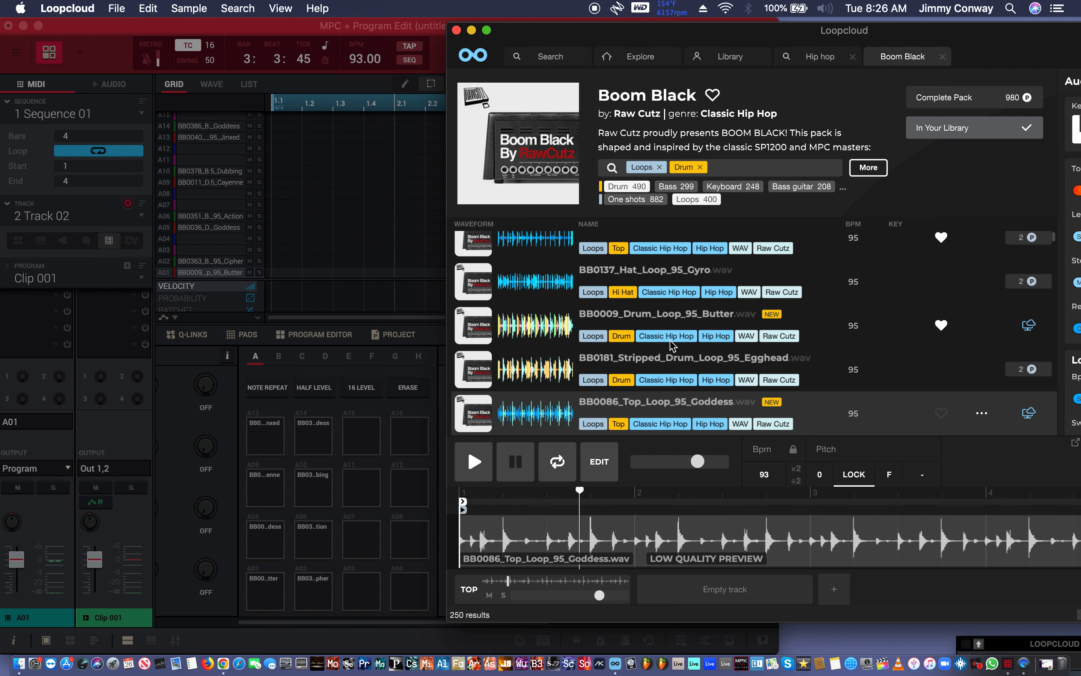
# - Audition BB0229_Top_Add_Loop_95 and BB0112_Hat_Loop_95_Cement in the filtered drum loops
pyautogui.scroll(-3, 691, 359)
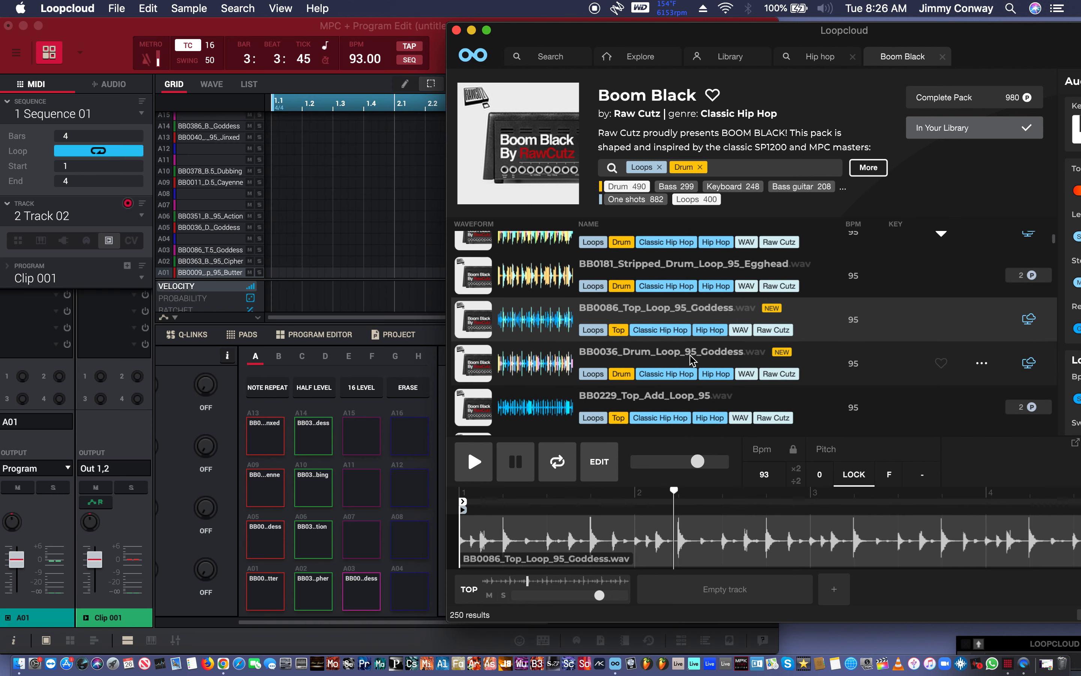
pyautogui.click(693, 395)
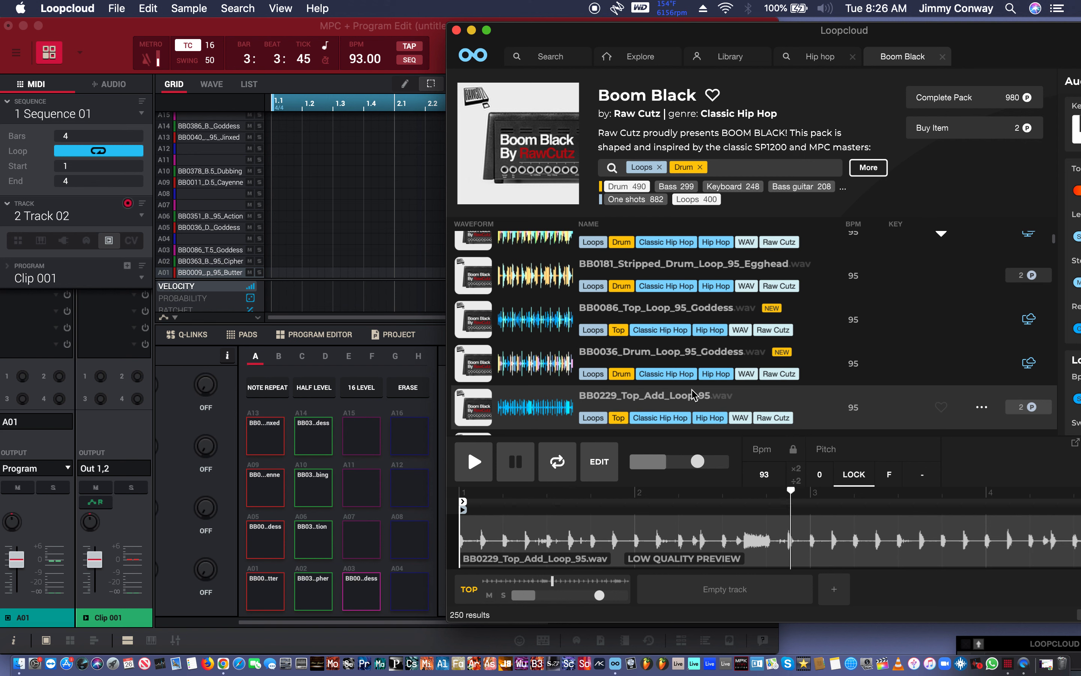
pyautogui.press('Down')
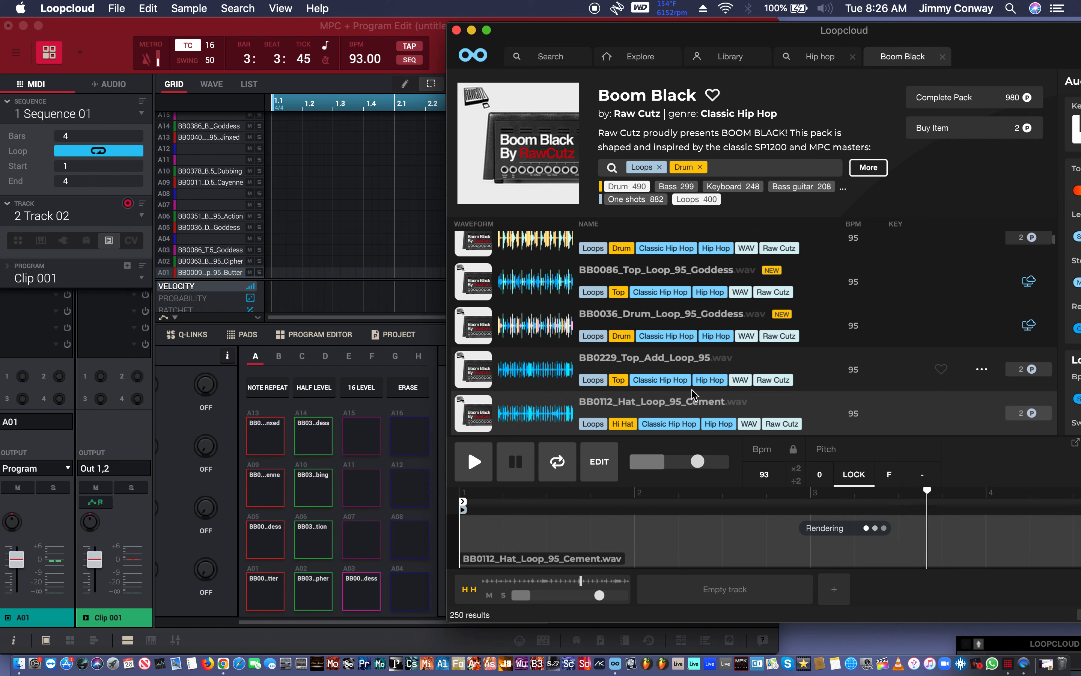
# - Buy BB0112_Hat_Loop_95_Cement and load it onto MPC pad A07
pyautogui.moveTo(634, 407); pyautogui.dragTo(364, 539)
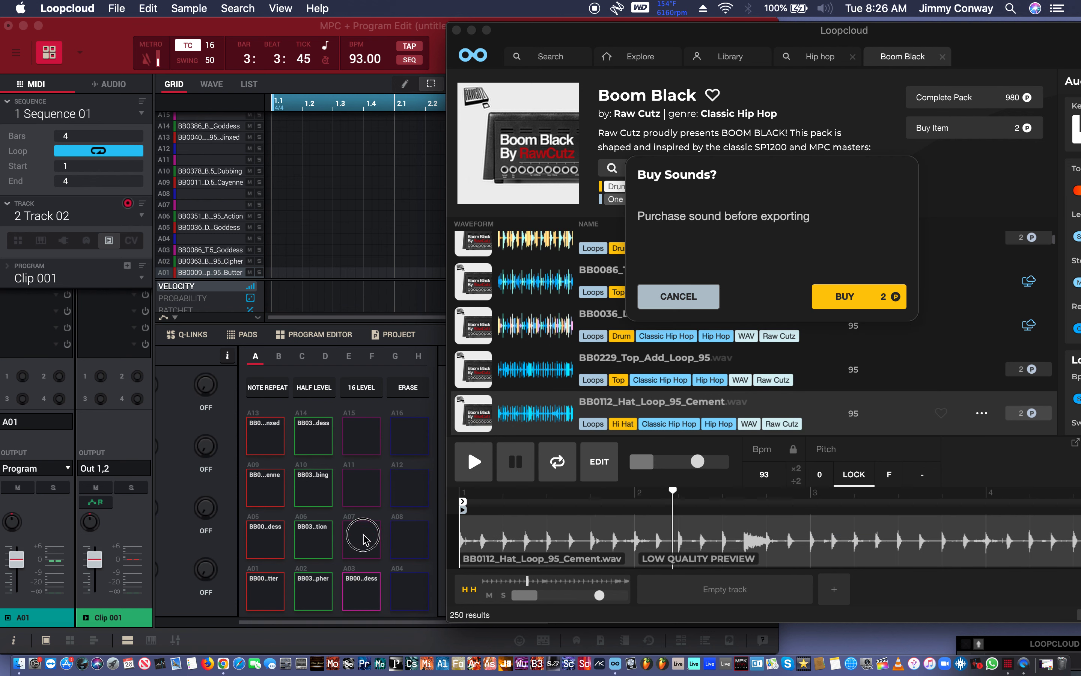
pyautogui.click(854, 295)
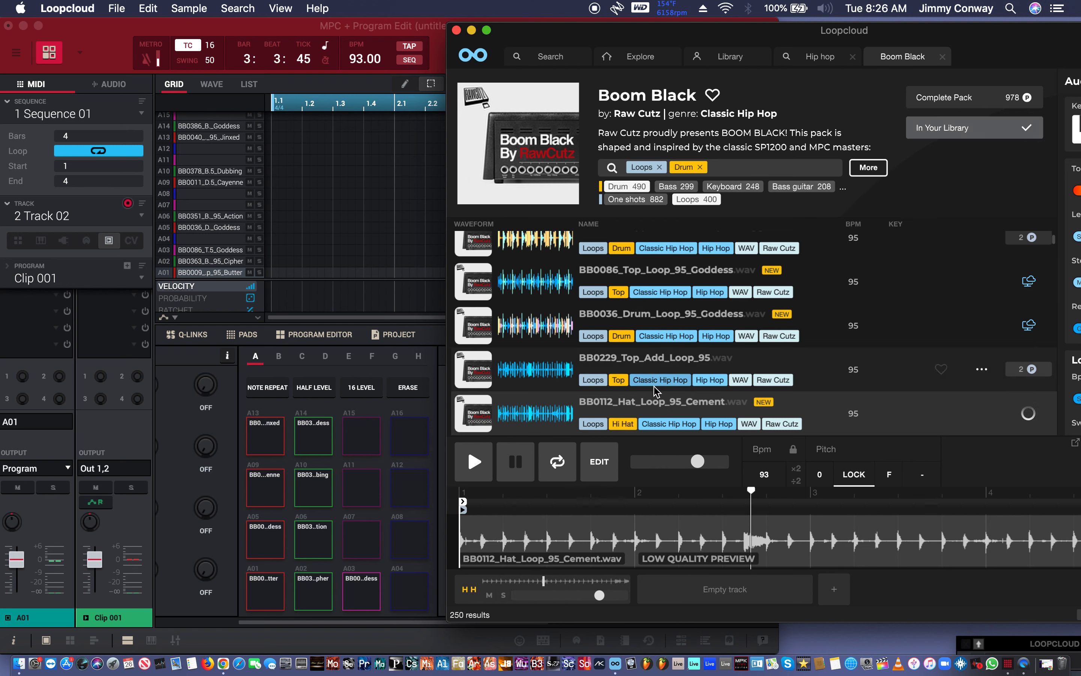
pyautogui.scroll(-2, 653, 402)
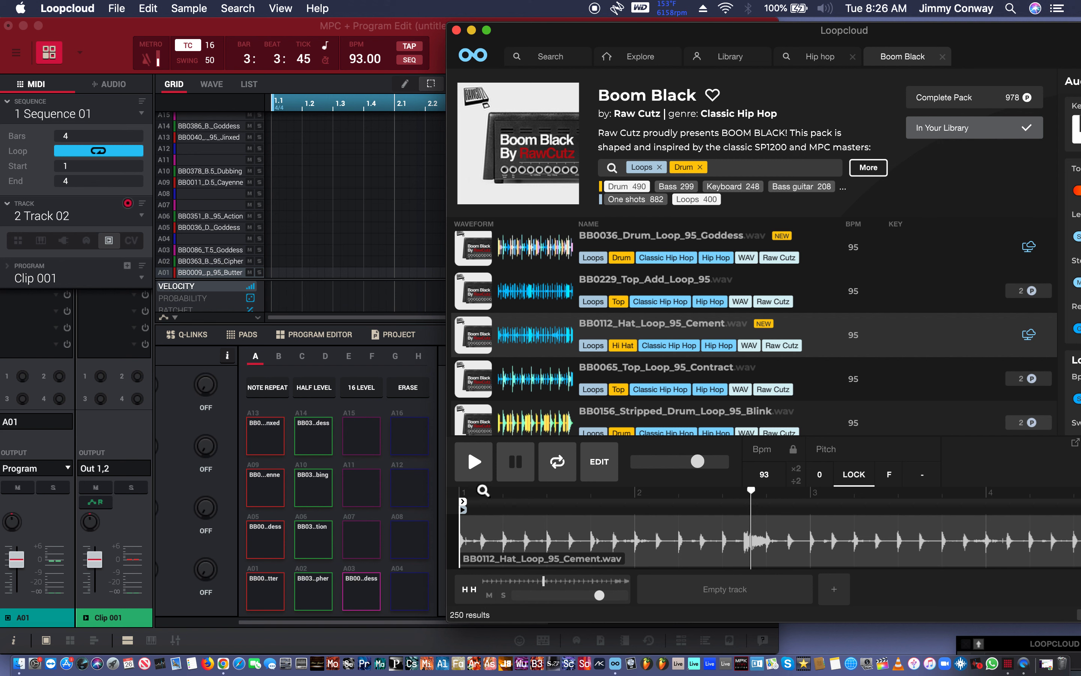
pyautogui.moveTo(629, 329); pyautogui.dragTo(364, 526)
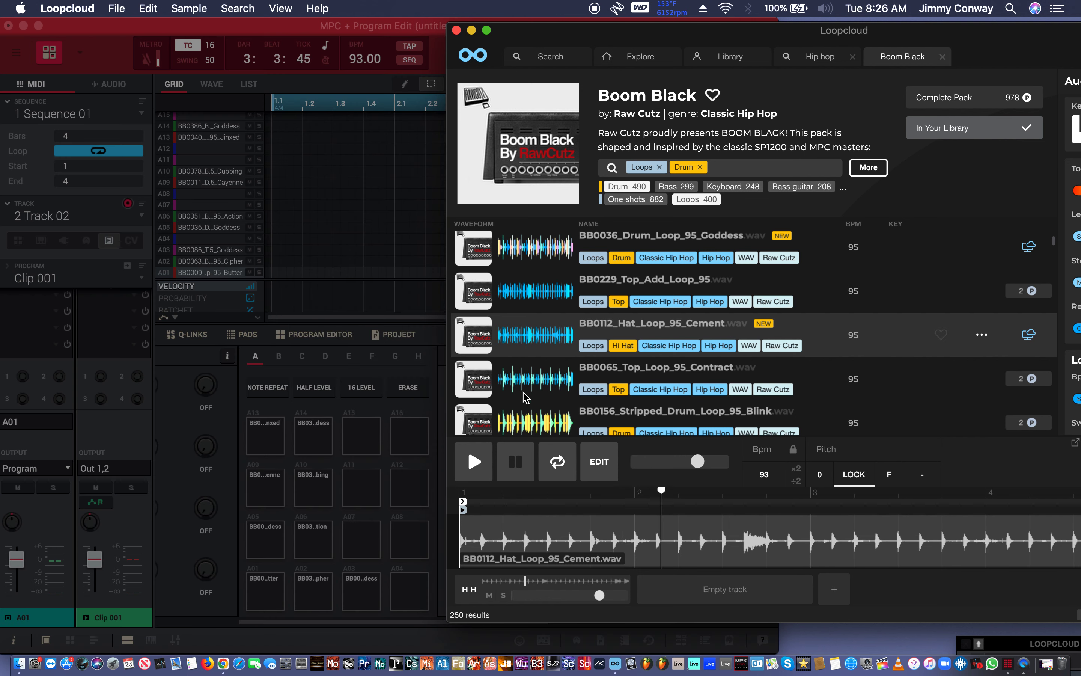
# - Audition BB0245_Top_Add_Loop_95, buy it and load it onto MPC pad A11
pyautogui.scroll(-4, 527, 389)
pyautogui.scroll(-1, 530, 379)
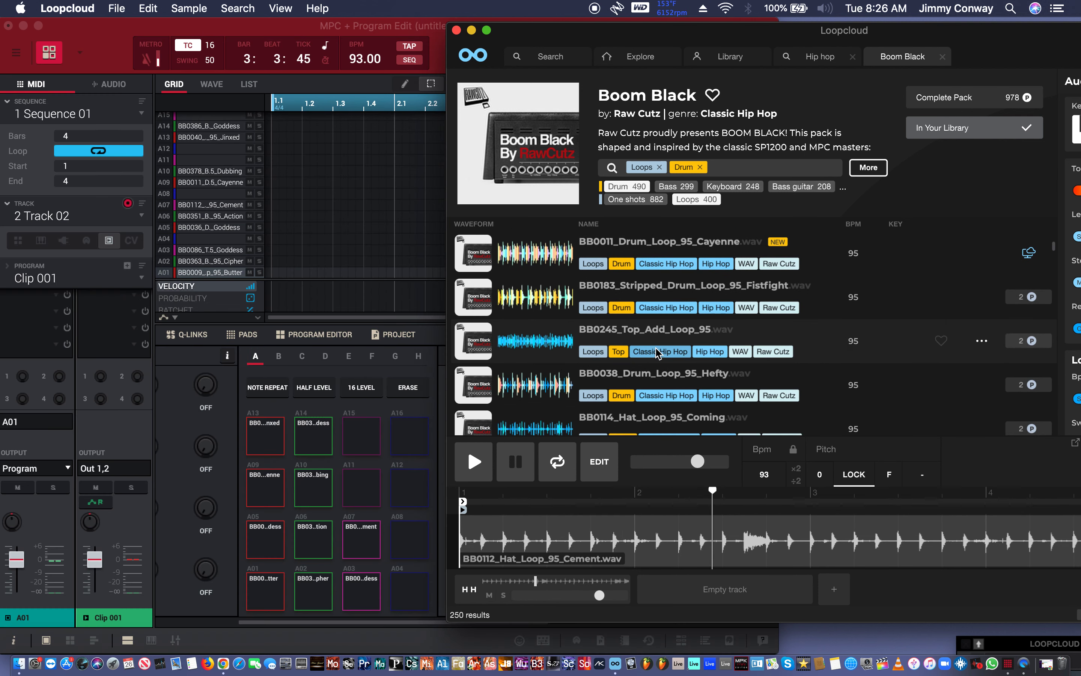
pyautogui.click(673, 329)
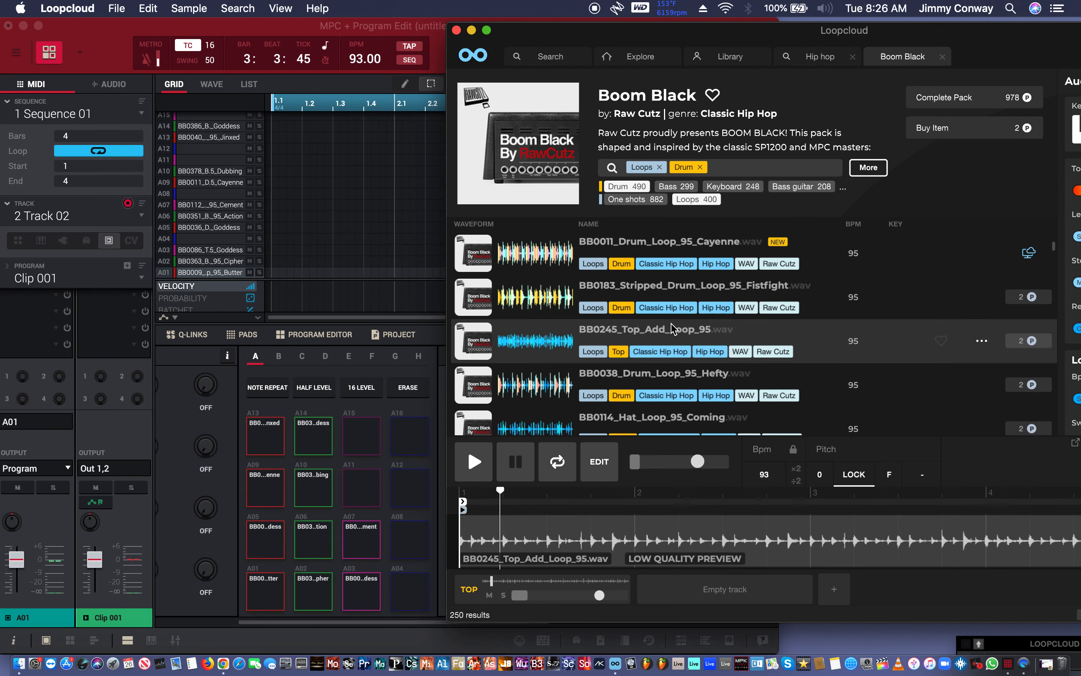
pyautogui.moveTo(686, 338); pyautogui.dragTo(386, 502)
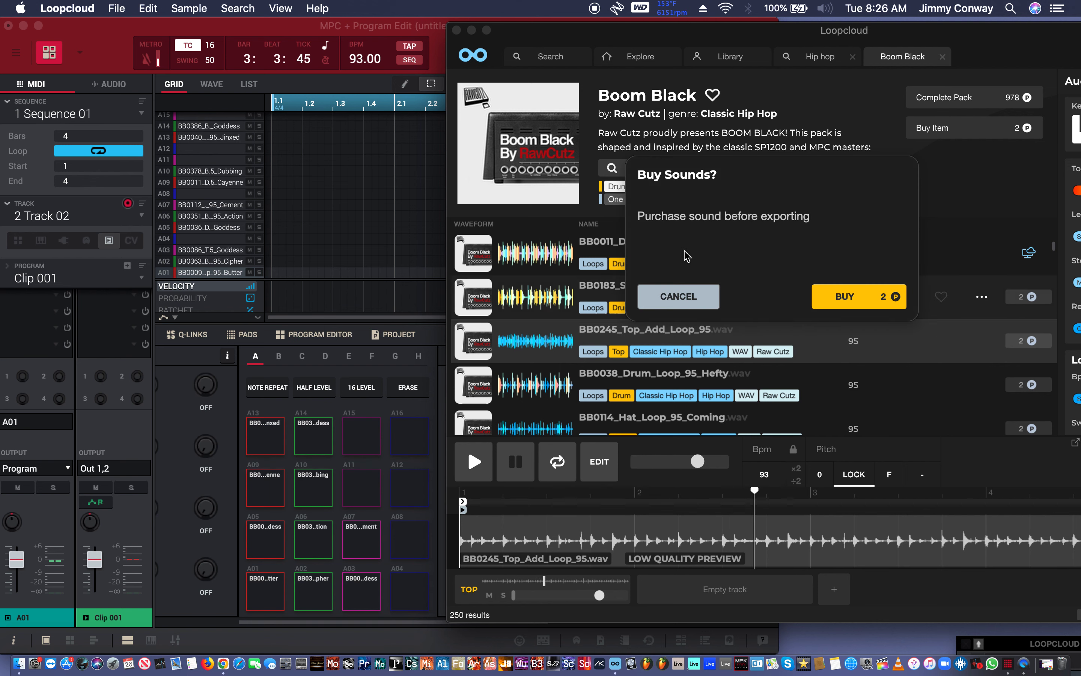
pyautogui.click(858, 290)
pyautogui.click(660, 336)
pyautogui.moveTo(660, 336); pyautogui.dragTo(361, 487)
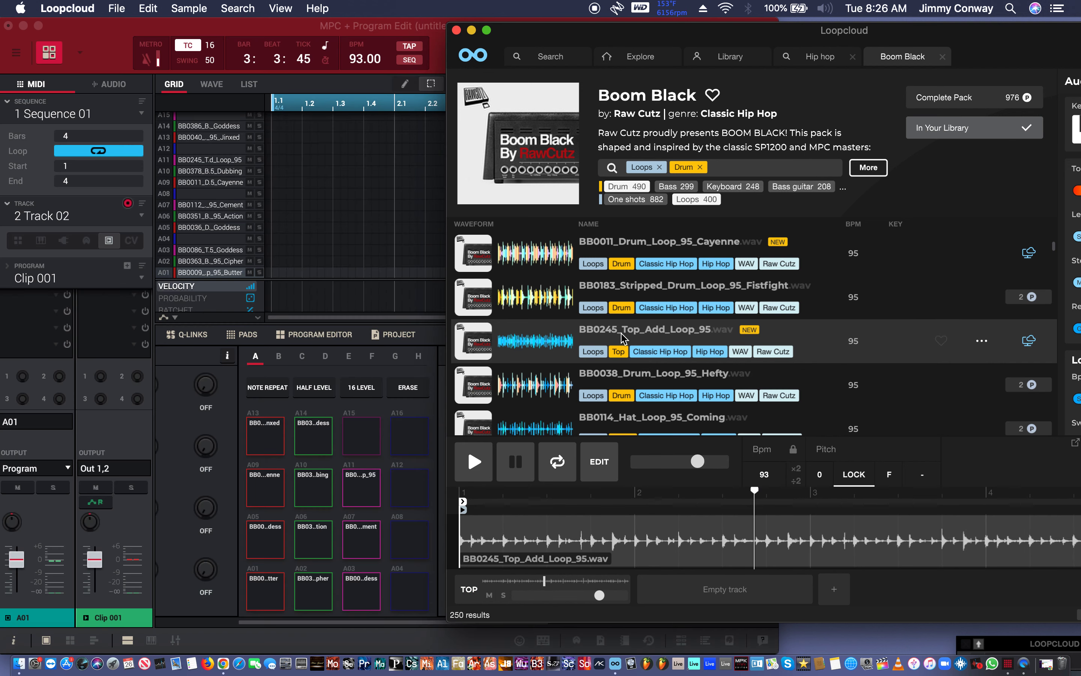
# - Audition BB0081_Top_Loop_95_Egghead further down the drum loops
pyautogui.scroll(-1, 650, 335)
pyautogui.scroll(-2, 650, 335)
pyautogui.click(653, 344)
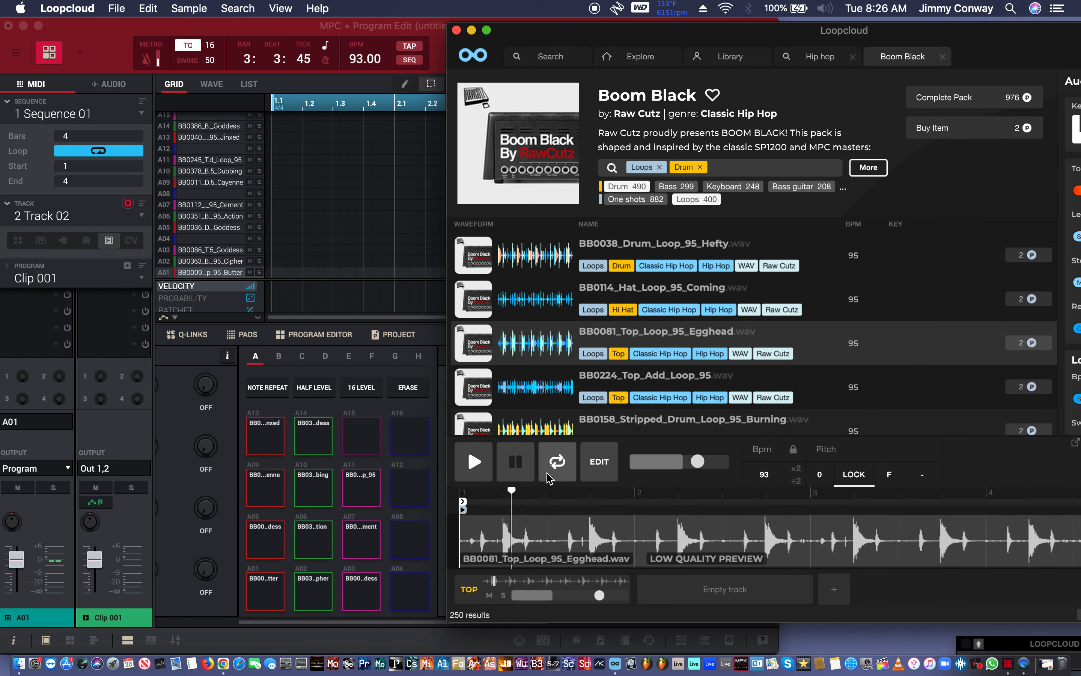
# - Audition and buy BB0224_Top_Add_Loop_95 and load it onto MPC pad A15
pyautogui.click(653, 379)
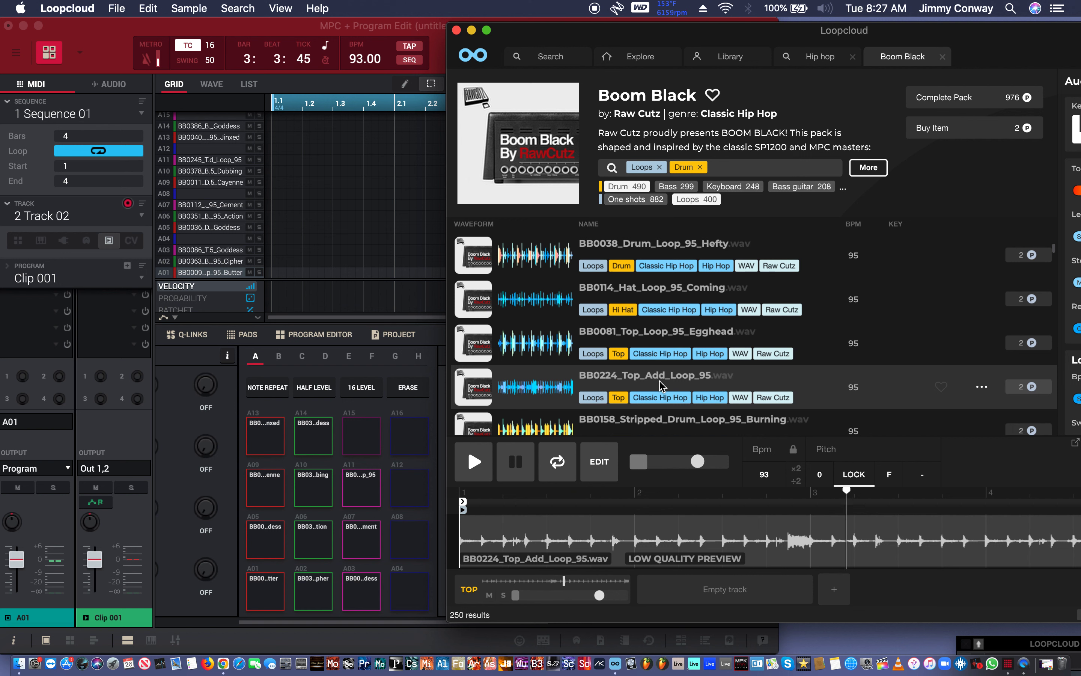
pyautogui.click(1024, 388)
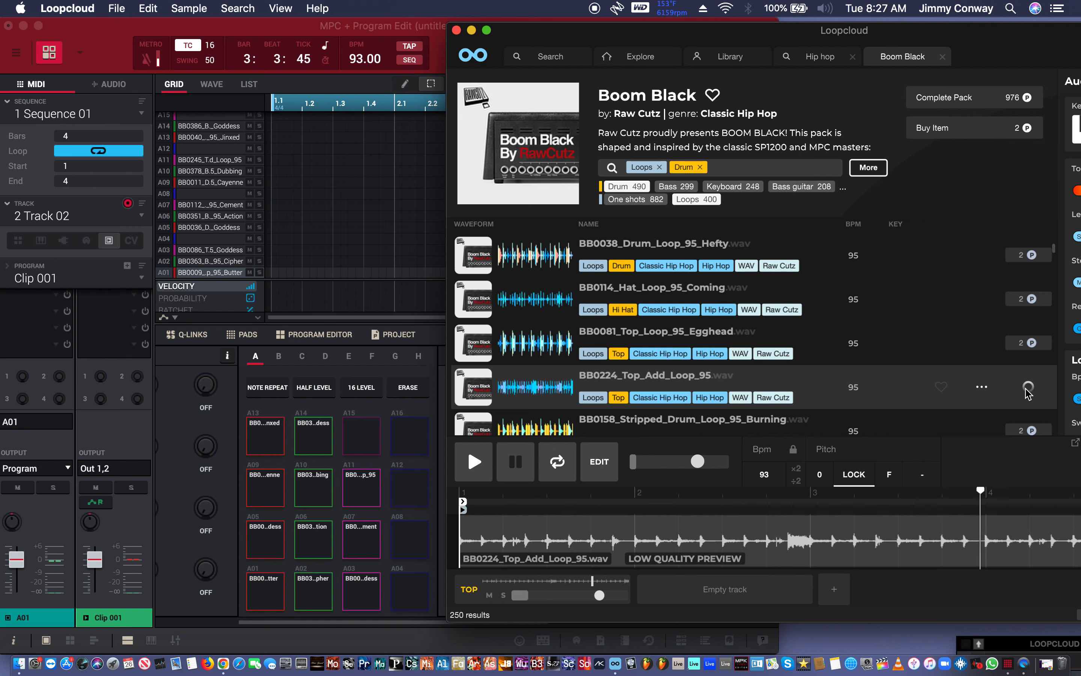
pyautogui.moveTo(538, 395); pyautogui.dragTo(357, 433)
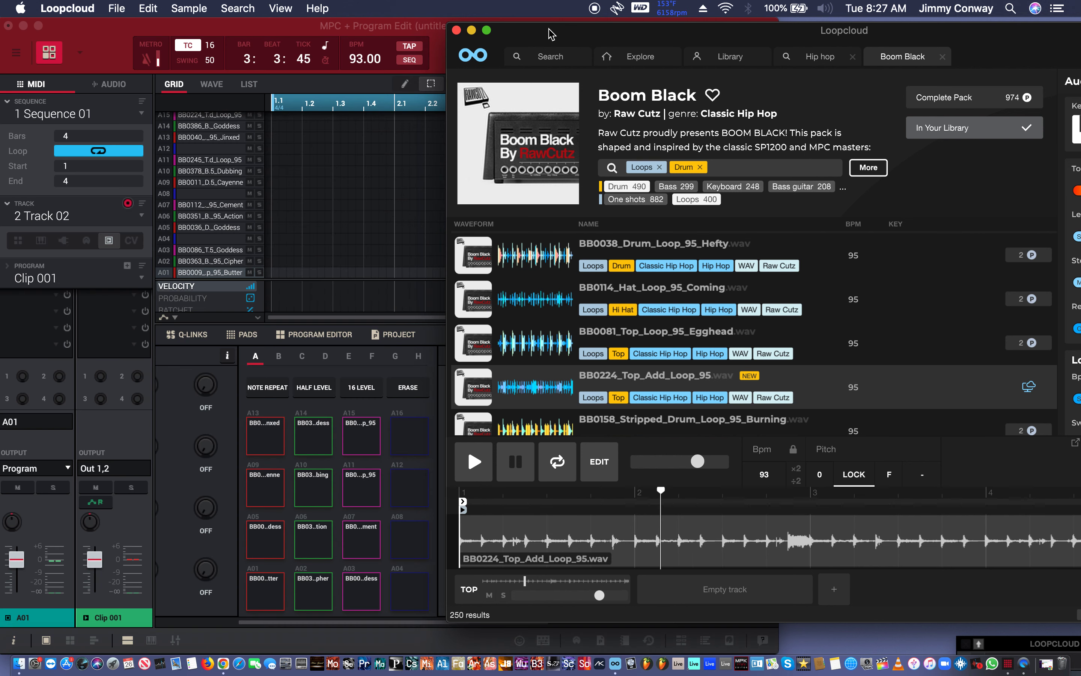
# - Check the Boom Black pack for Flute samples with and without the Loops filter, and clear all filters
pyautogui.moveTo(550, 36); pyautogui.dragTo(550, 33)
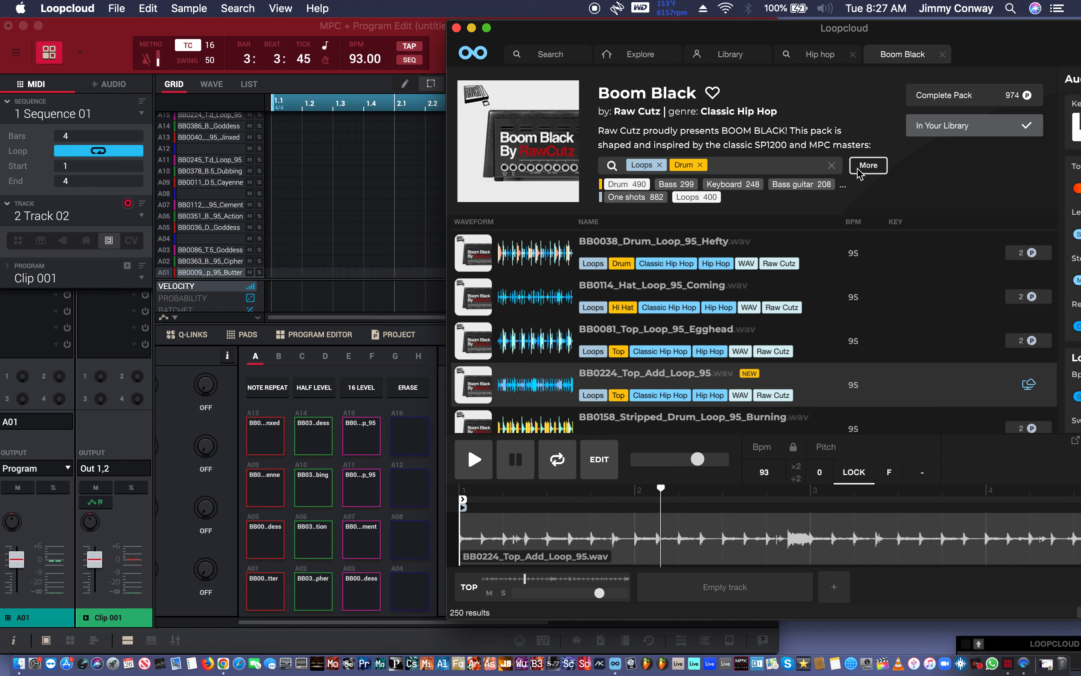
pyautogui.click(868, 165)
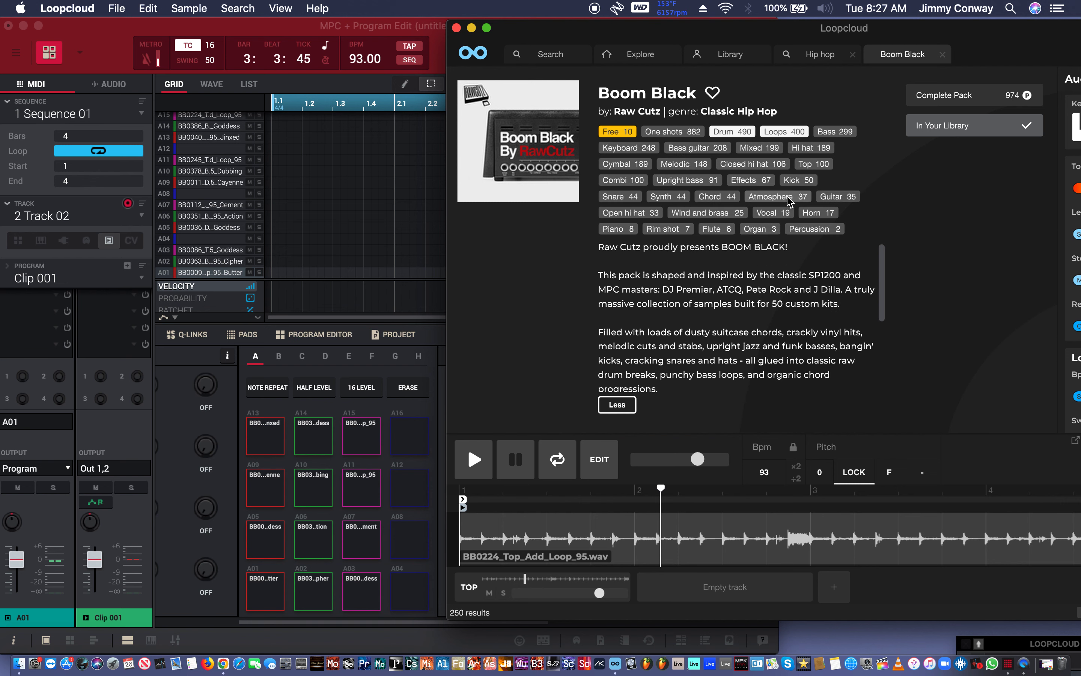
pyautogui.click(716, 229)
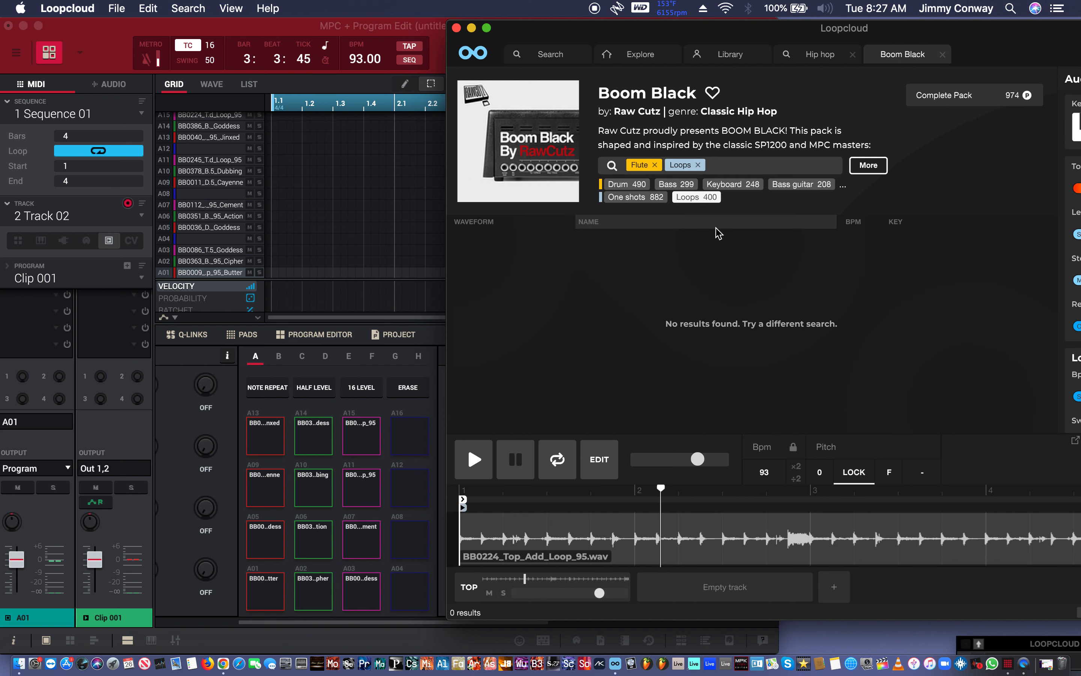
pyautogui.click(699, 165)
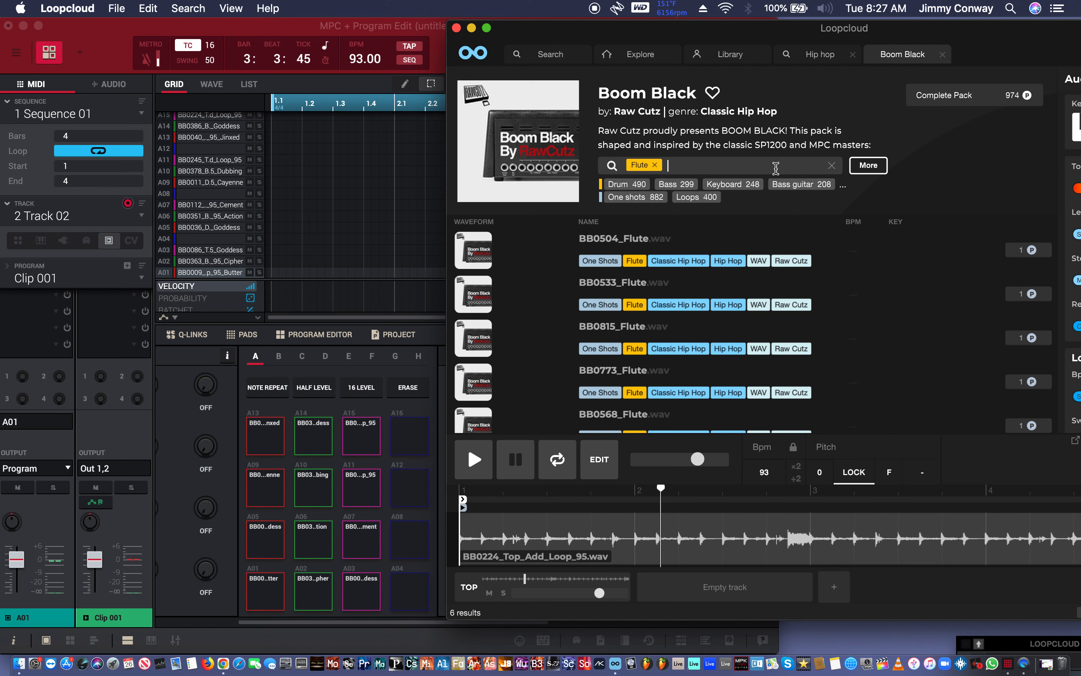
pyautogui.click(655, 165)
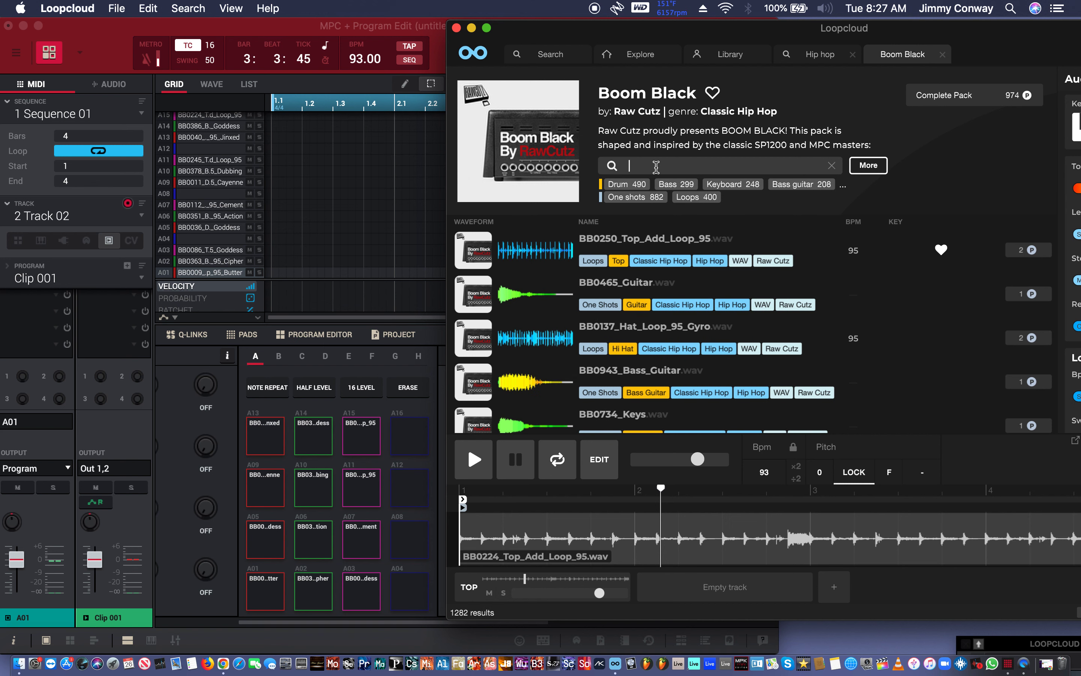
# - Filter the Boom Black pack by the Vocal tag and look through the listed vox one-shots
pyautogui.click(844, 185)
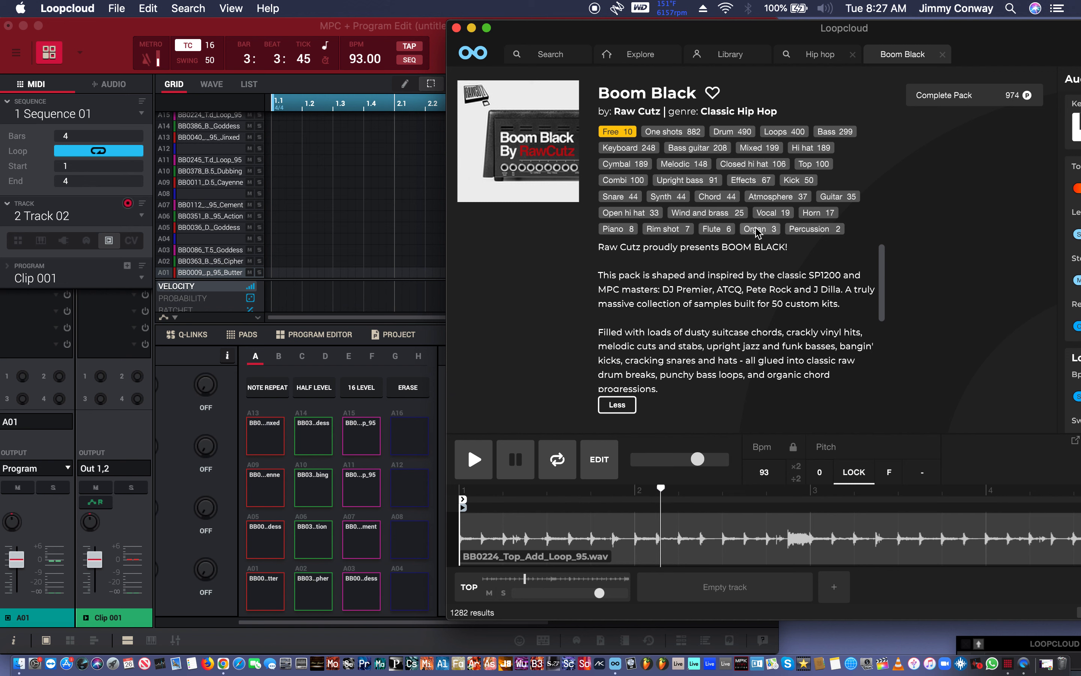
pyautogui.click(764, 213)
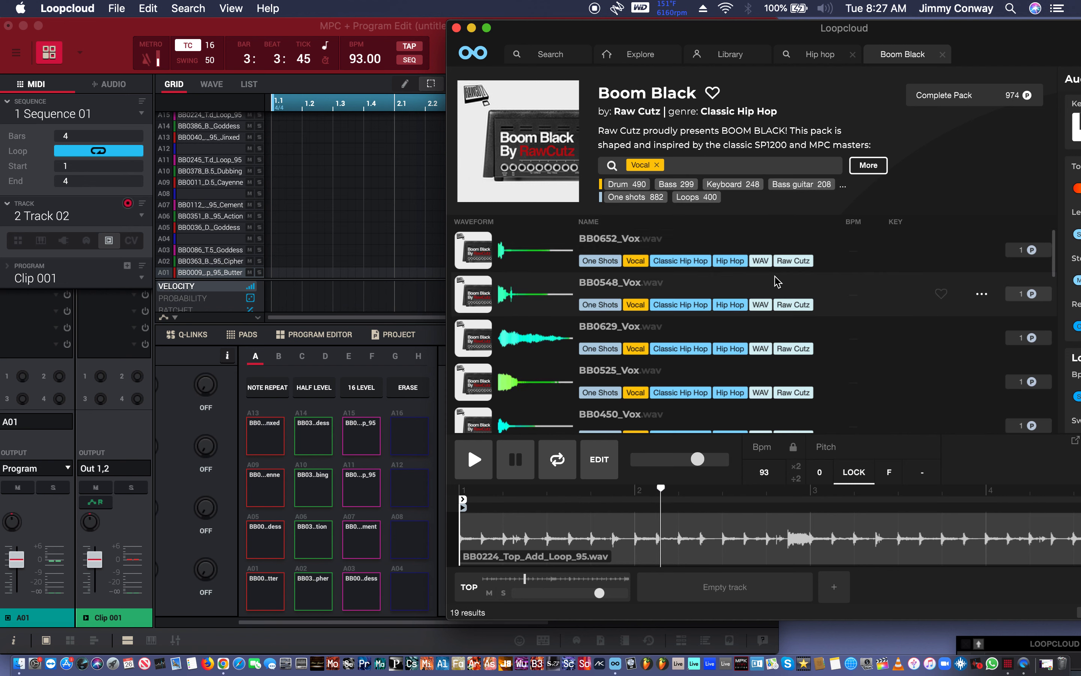
pyautogui.scroll(-10, 783, 284)
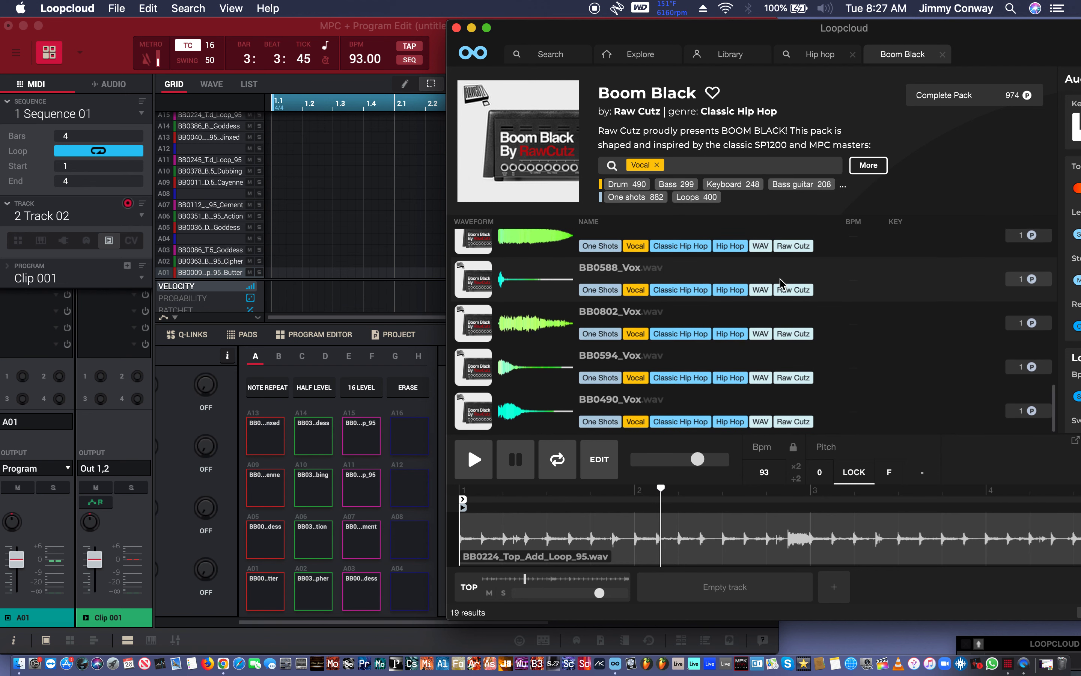
pyautogui.scroll(10, 780, 282)
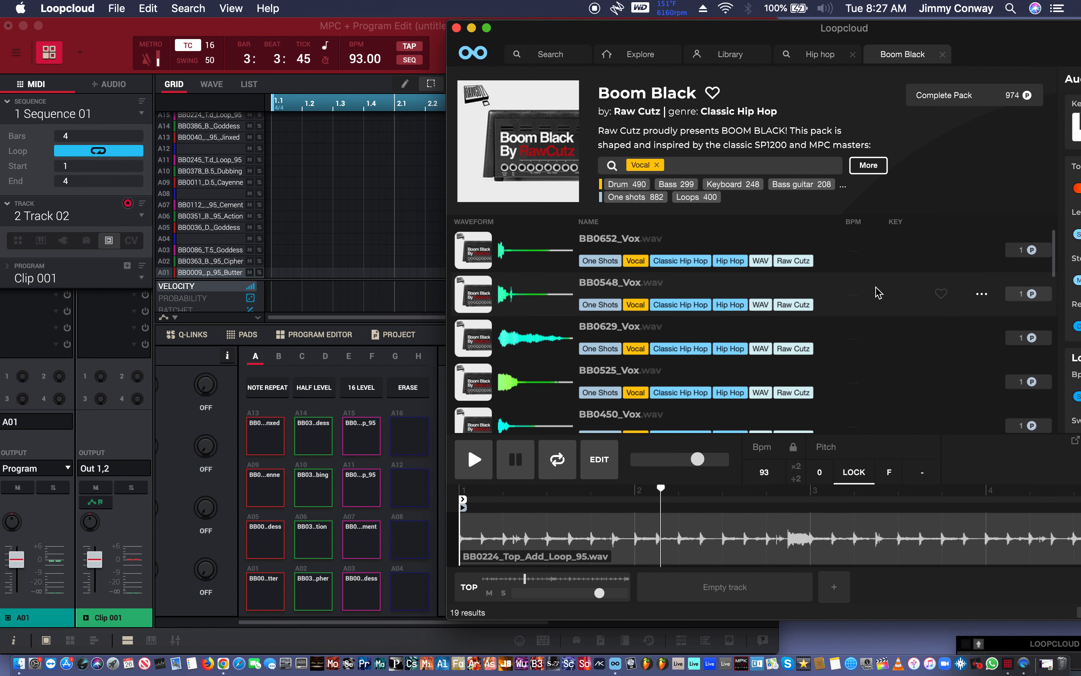
# - Audition the vocal one-shots one after another from BB0548_Vox through BB0588_Vox
pyautogui.click(876, 293)
pyautogui.press('Down')
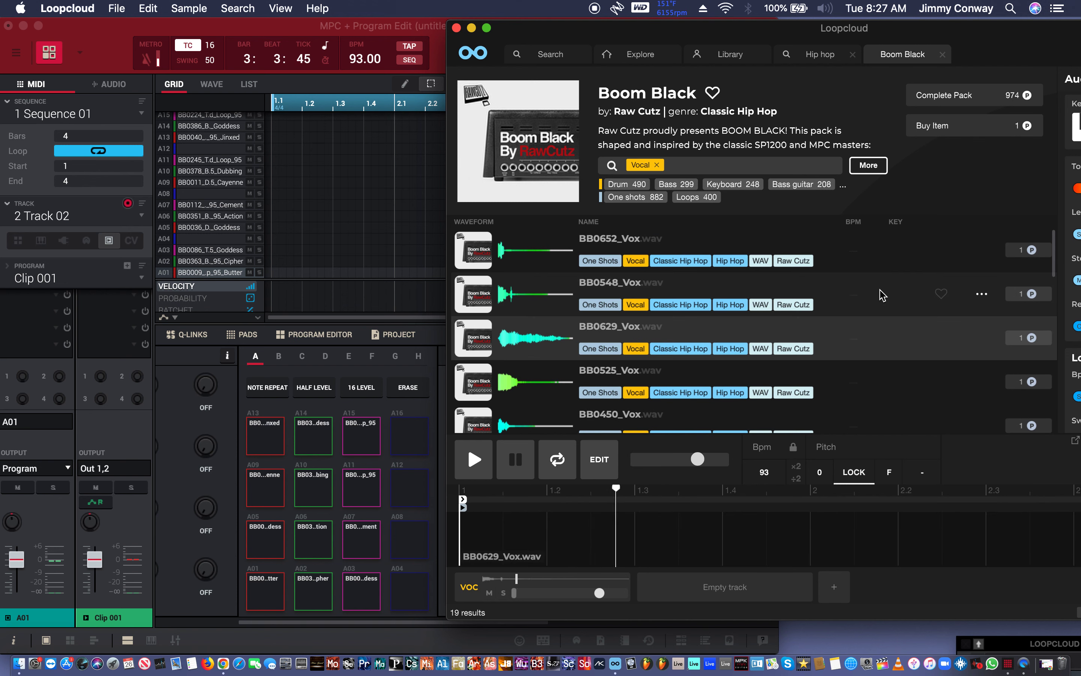
pyautogui.press('Down')
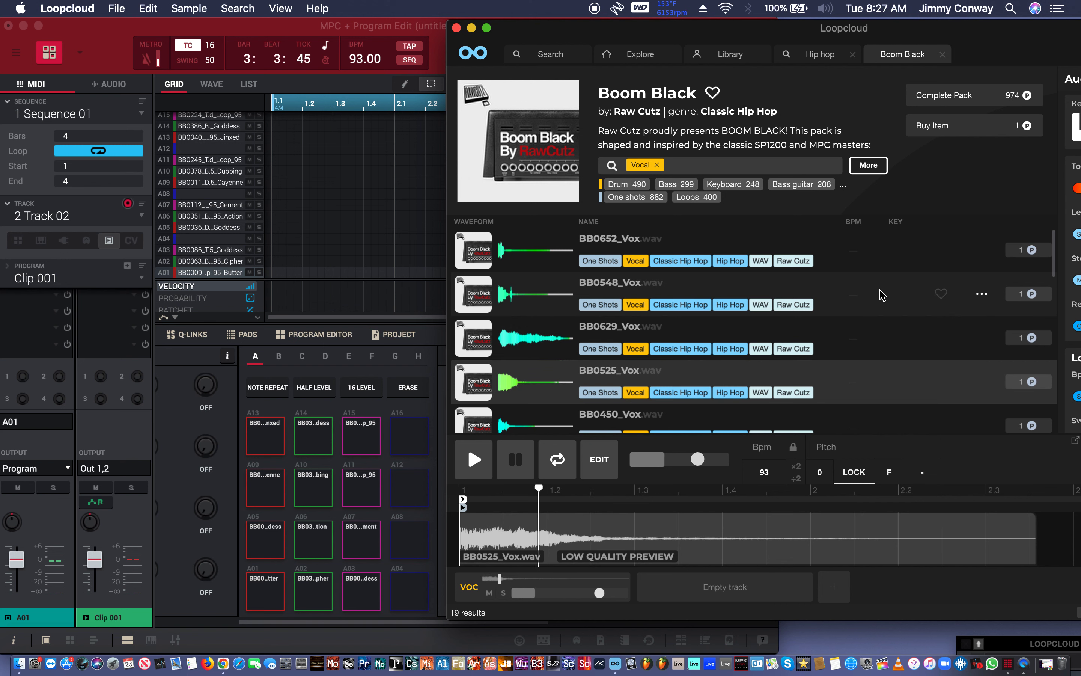
pyautogui.press('Down')
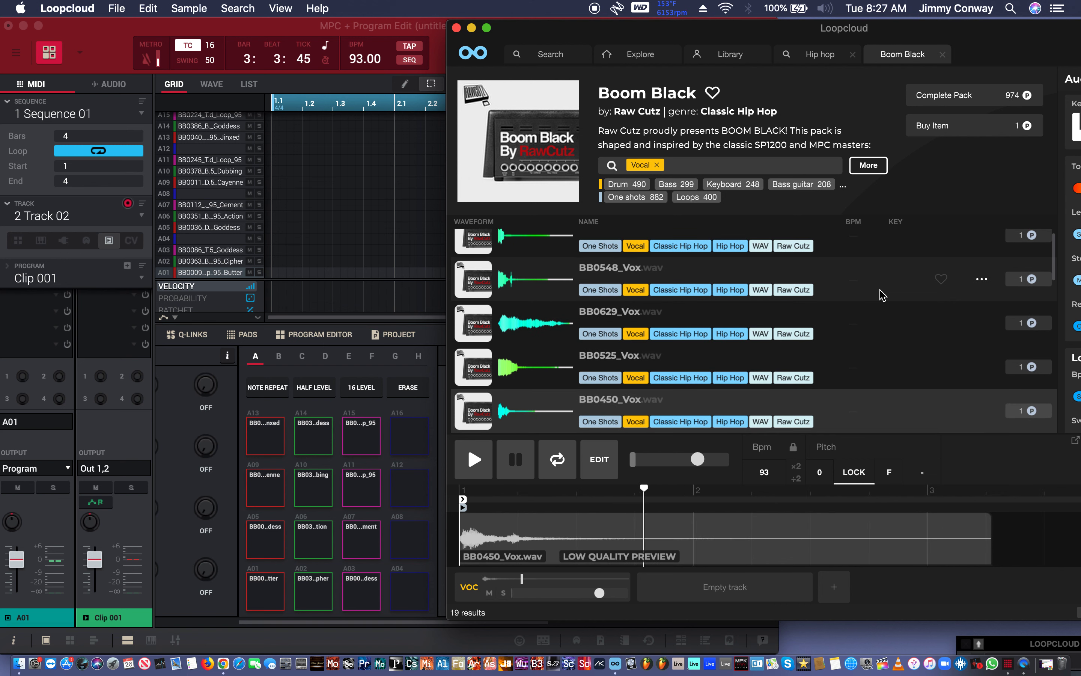
pyautogui.press('Down')
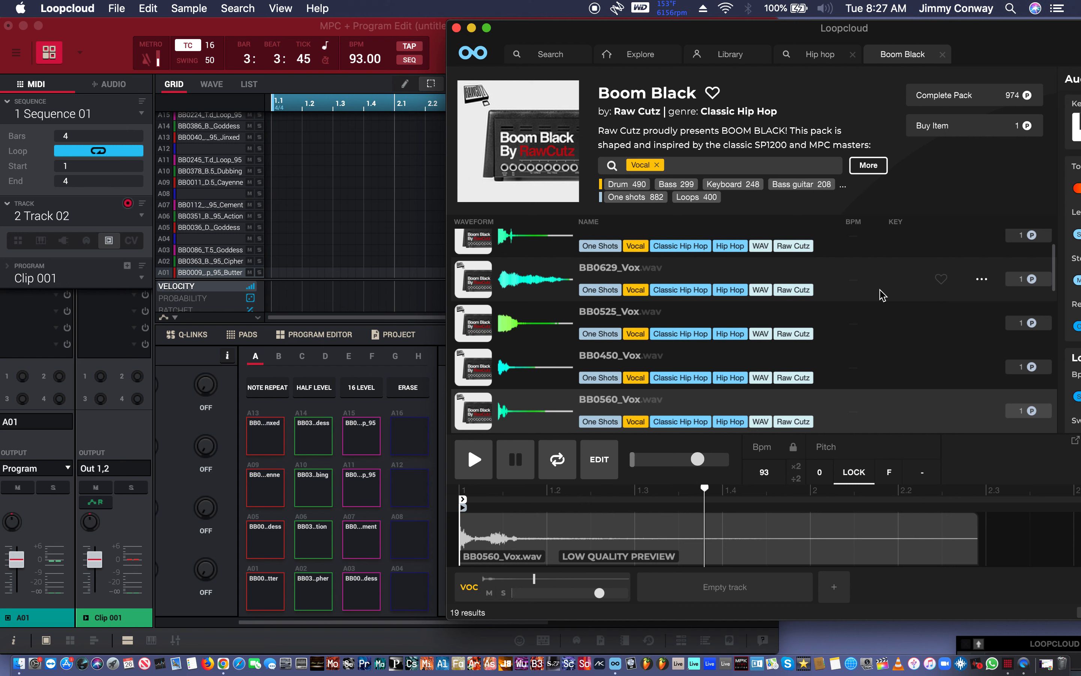
pyautogui.press('Down')
pyautogui.press('Down')
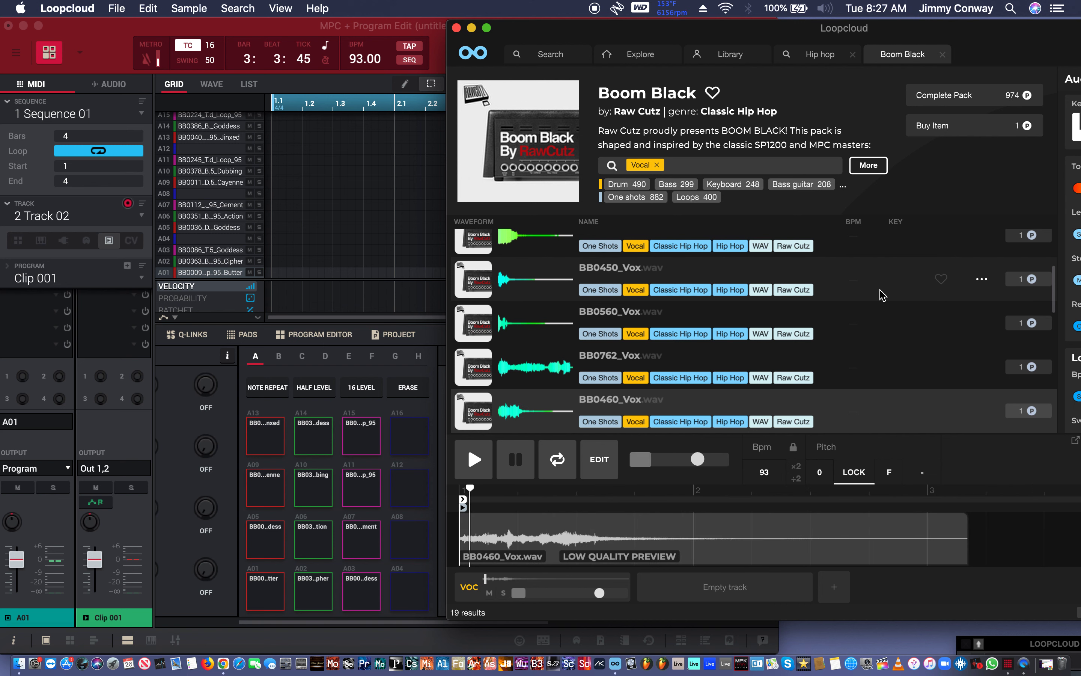
pyautogui.press('Down')
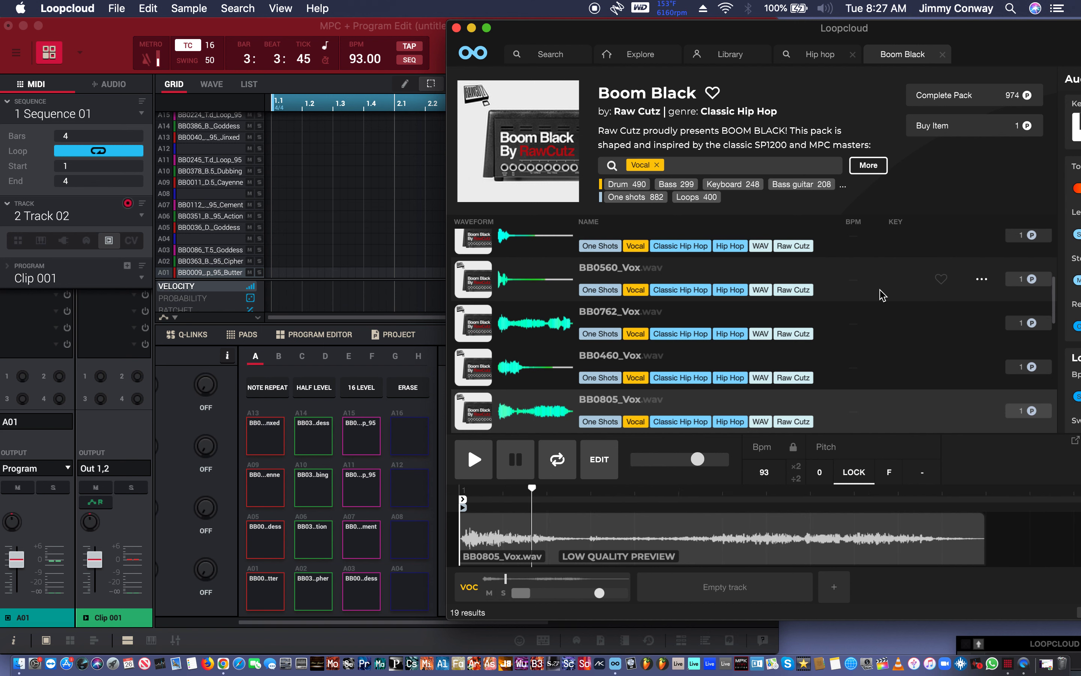
pyautogui.press('Down')
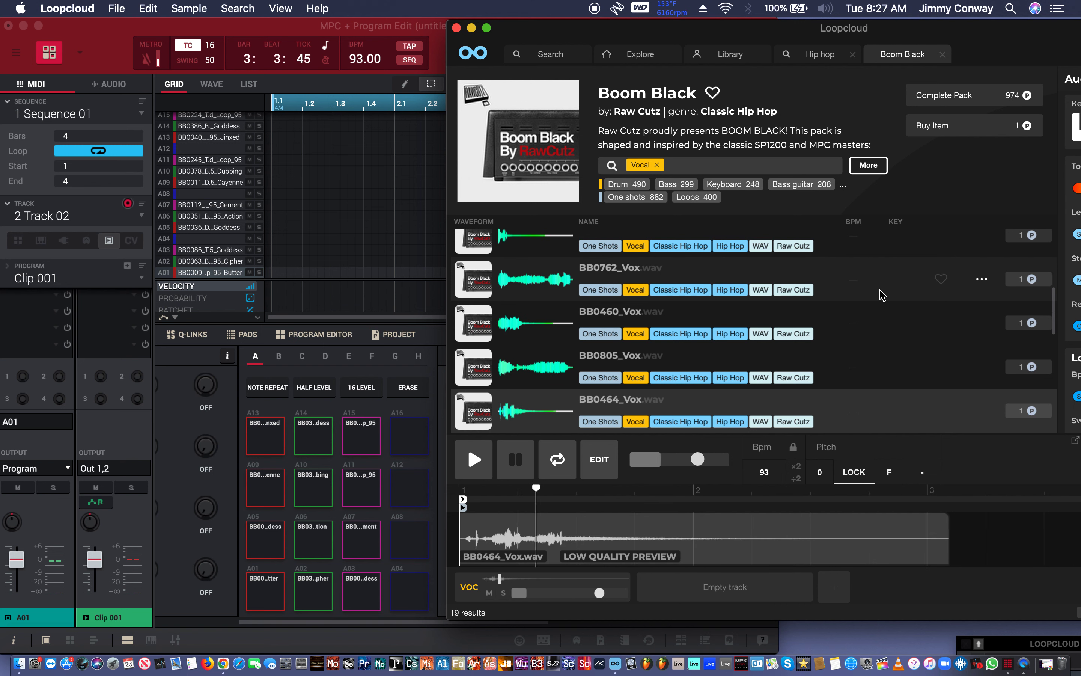
pyautogui.press('Down')
pyautogui.press('Down')
pyautogui.press('Down')
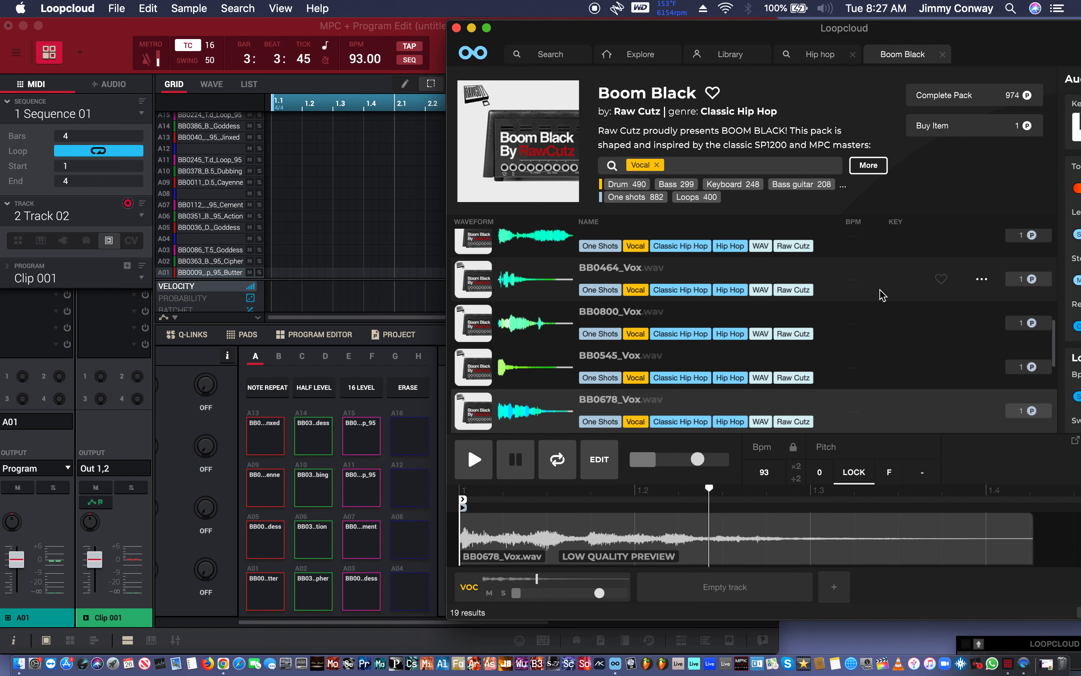
pyautogui.press('Down')
pyautogui.press('Down')
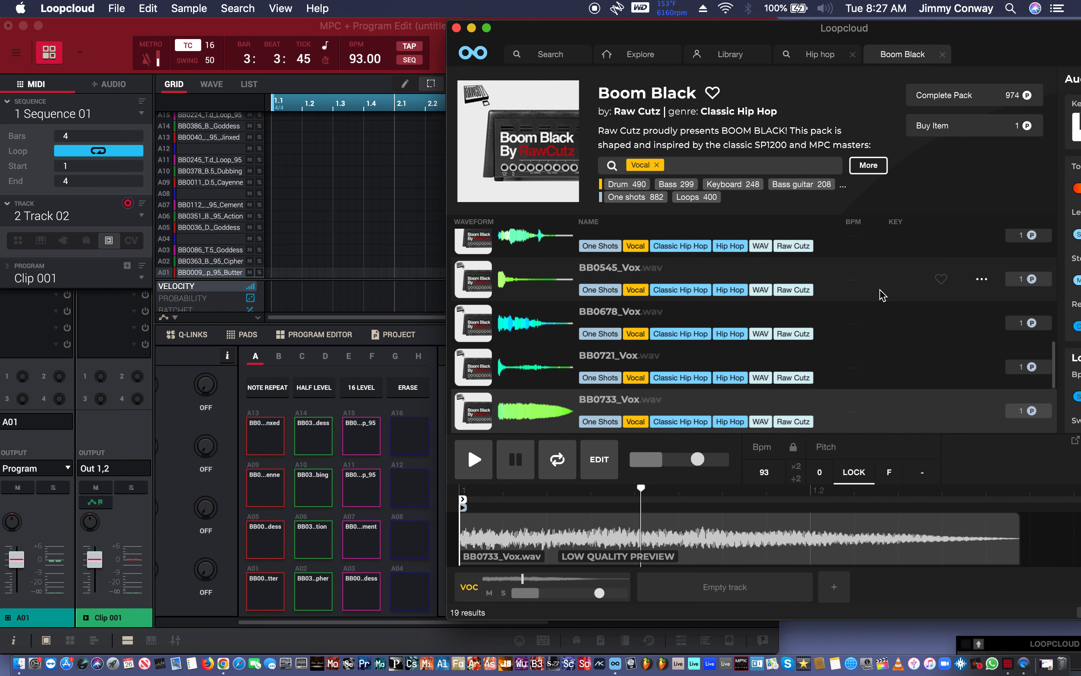
pyautogui.press('Down')
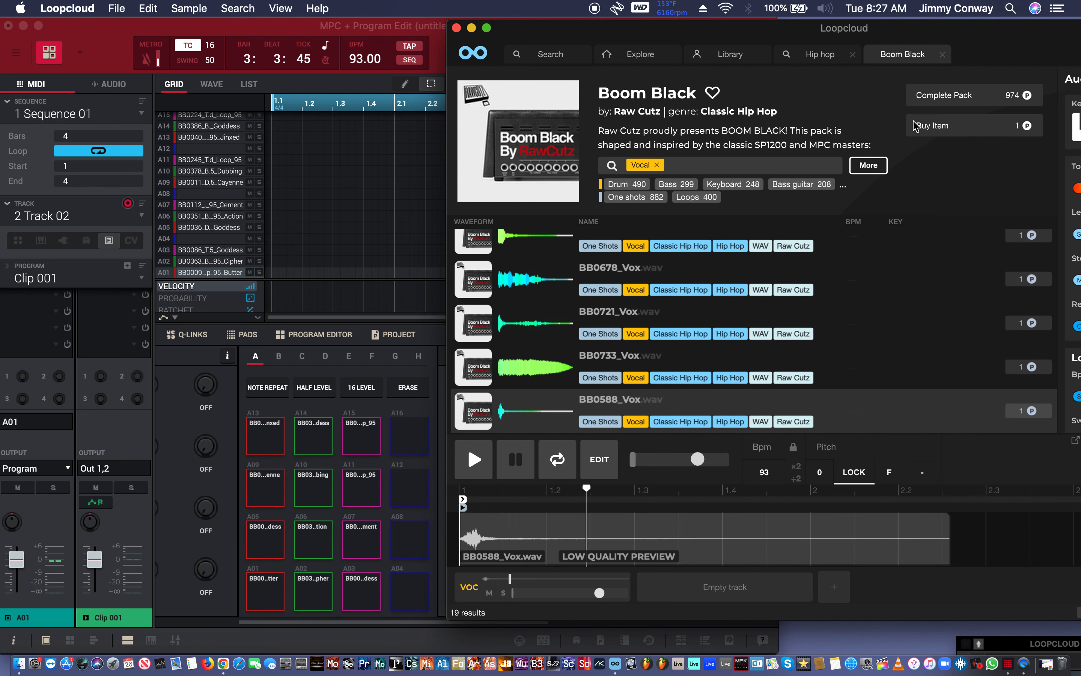
# - Filter the pack by Wind and Brass instead and look through the listed horn, flute and brass samples
pyautogui.click(867, 166)
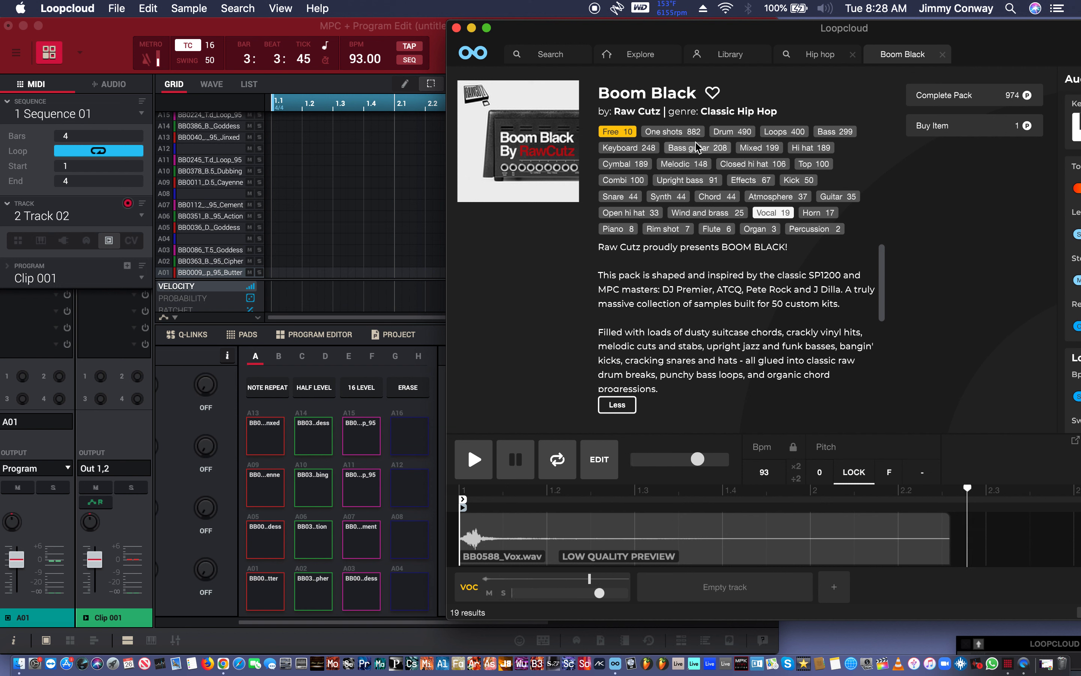
pyautogui.click(699, 214)
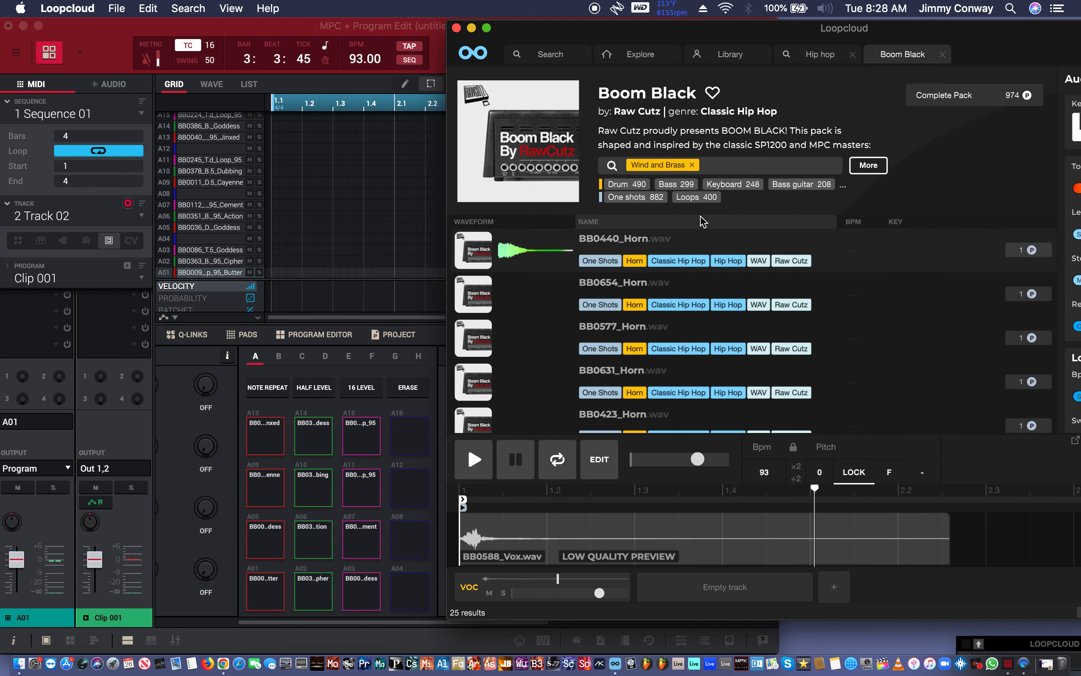
pyautogui.scroll(-5, 701, 250)
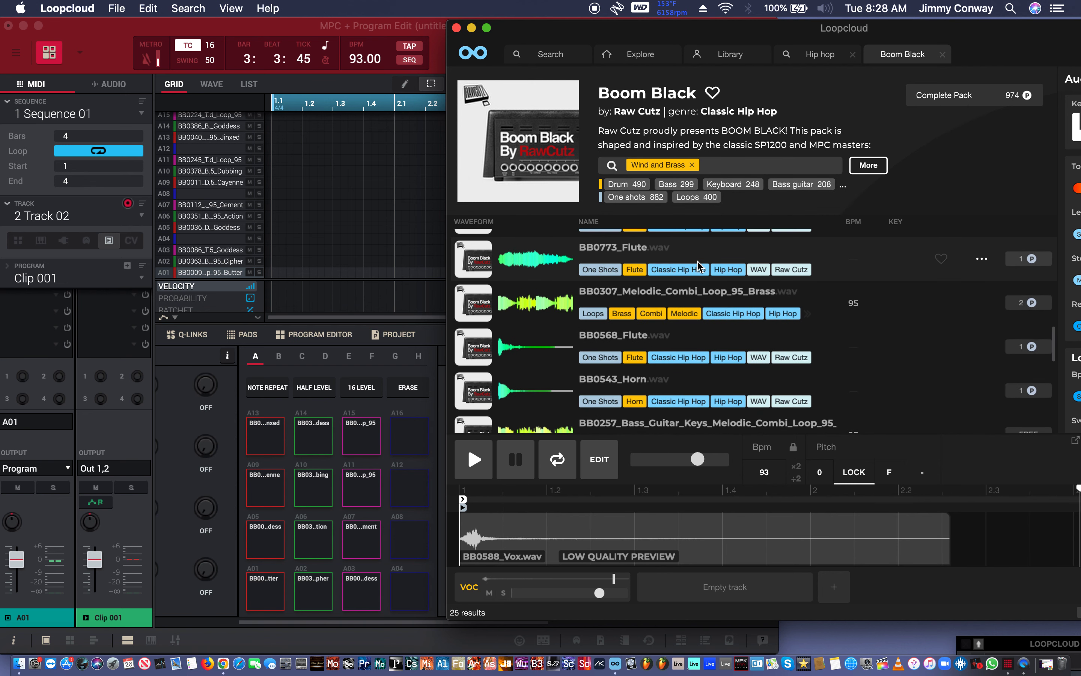
pyautogui.scroll(-3, 699, 264)
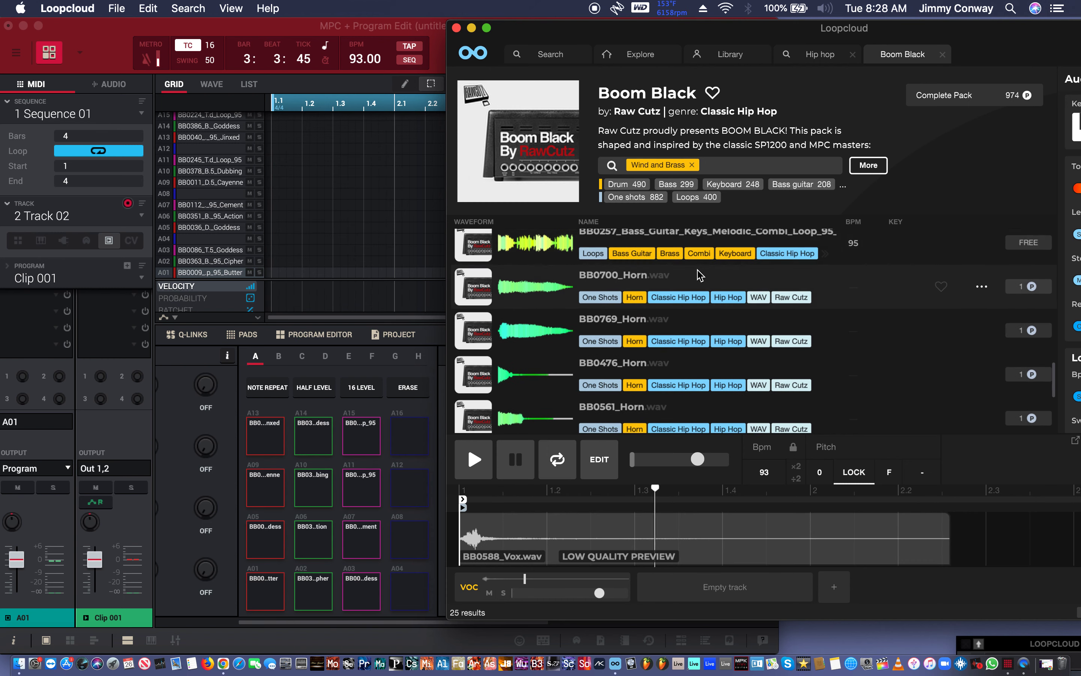
pyautogui.scroll(-2, 699, 273)
pyautogui.scroll(5, 699, 275)
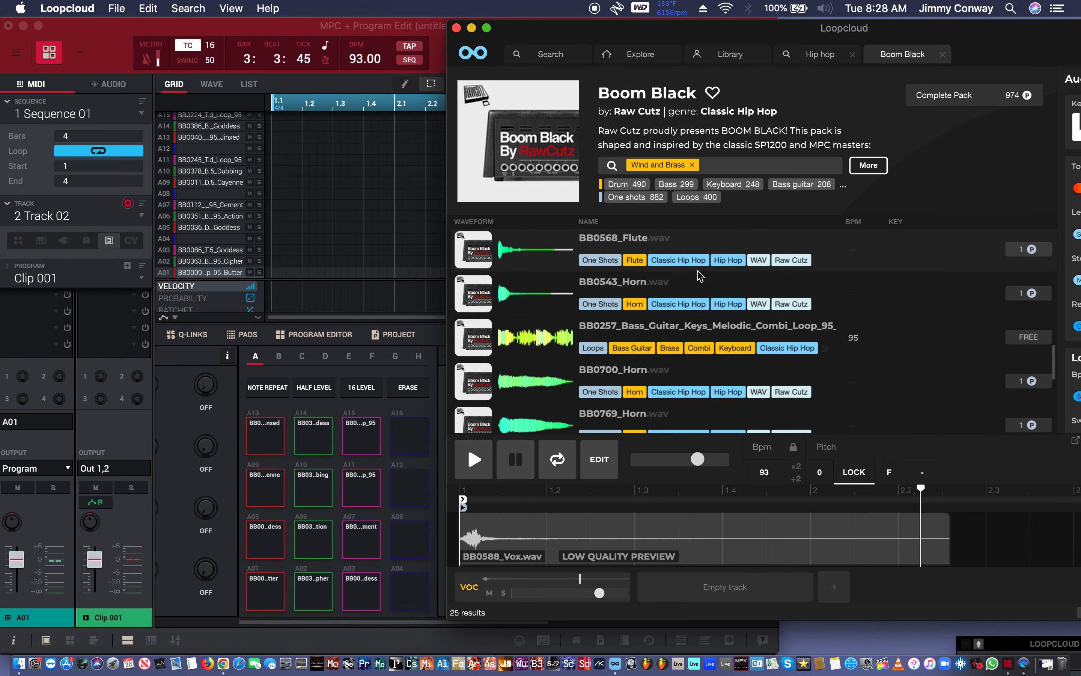
pyautogui.scroll(5, 700, 276)
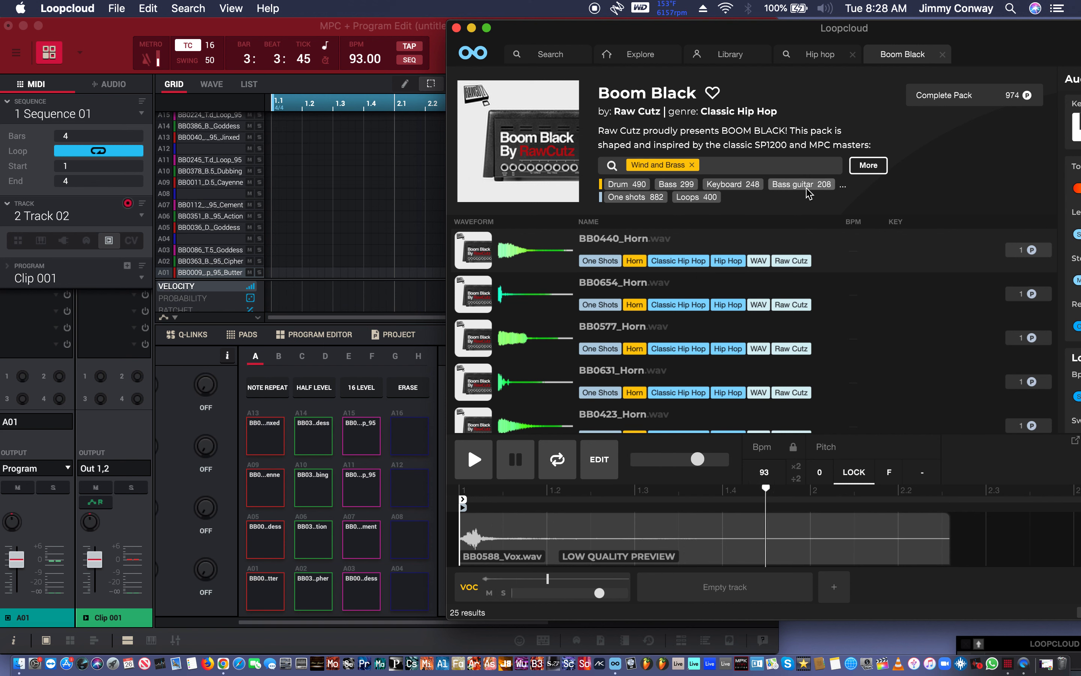
# - Filter the pack by the Combi tag and audition the first three loops, BB0337, BB0258 and BB0285
pyautogui.click(868, 169)
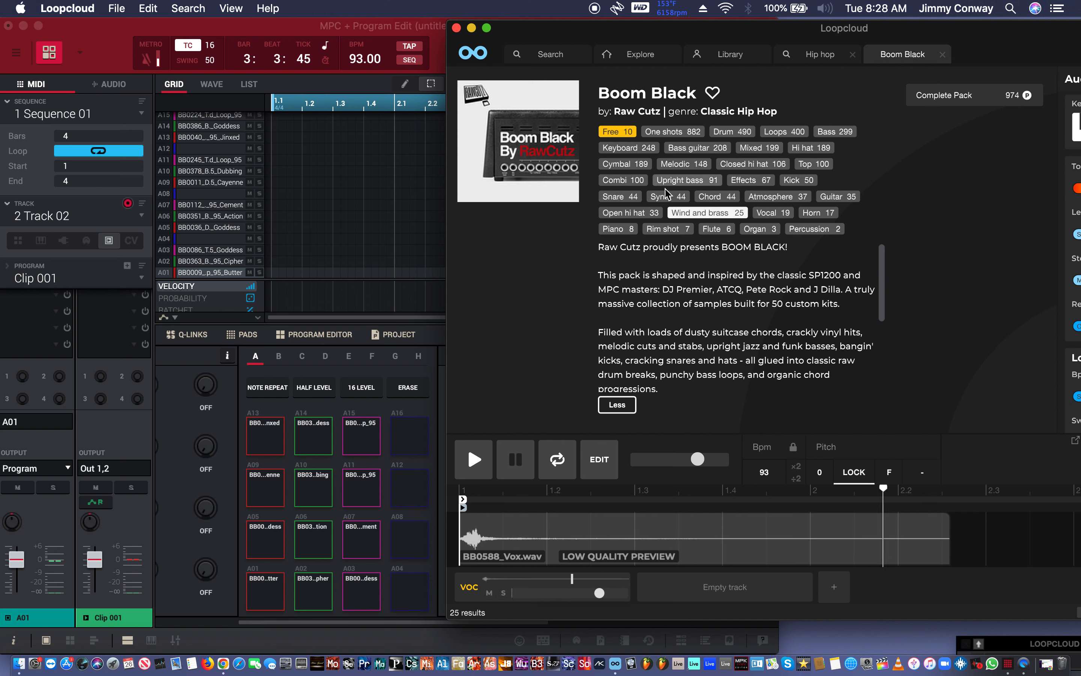
pyautogui.click(637, 180)
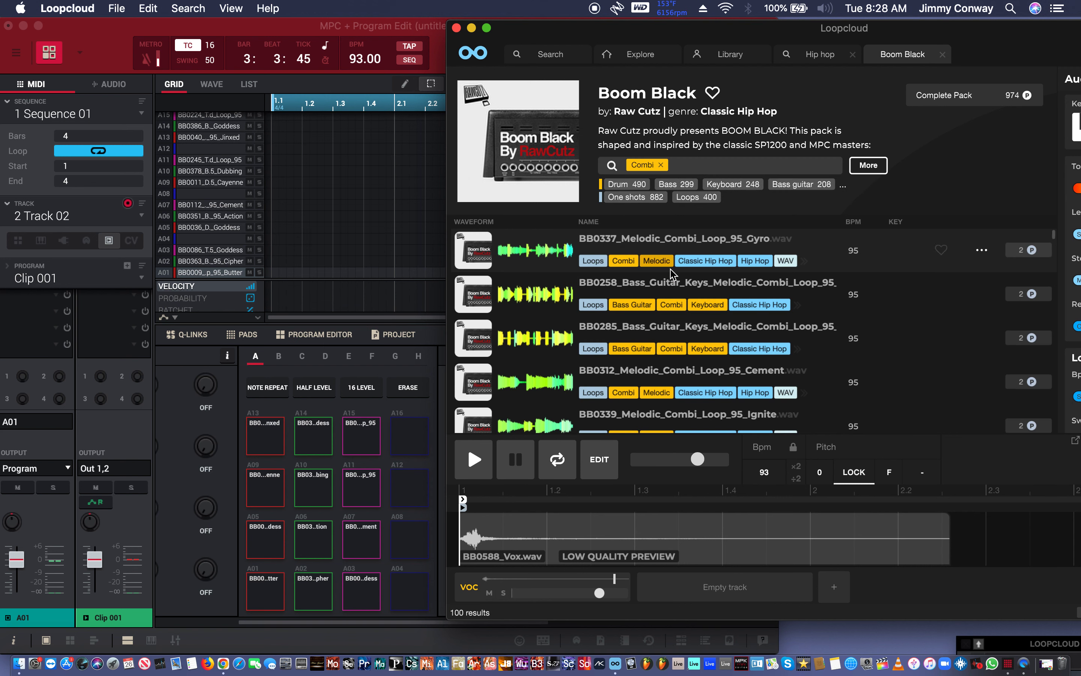
pyautogui.click(686, 248)
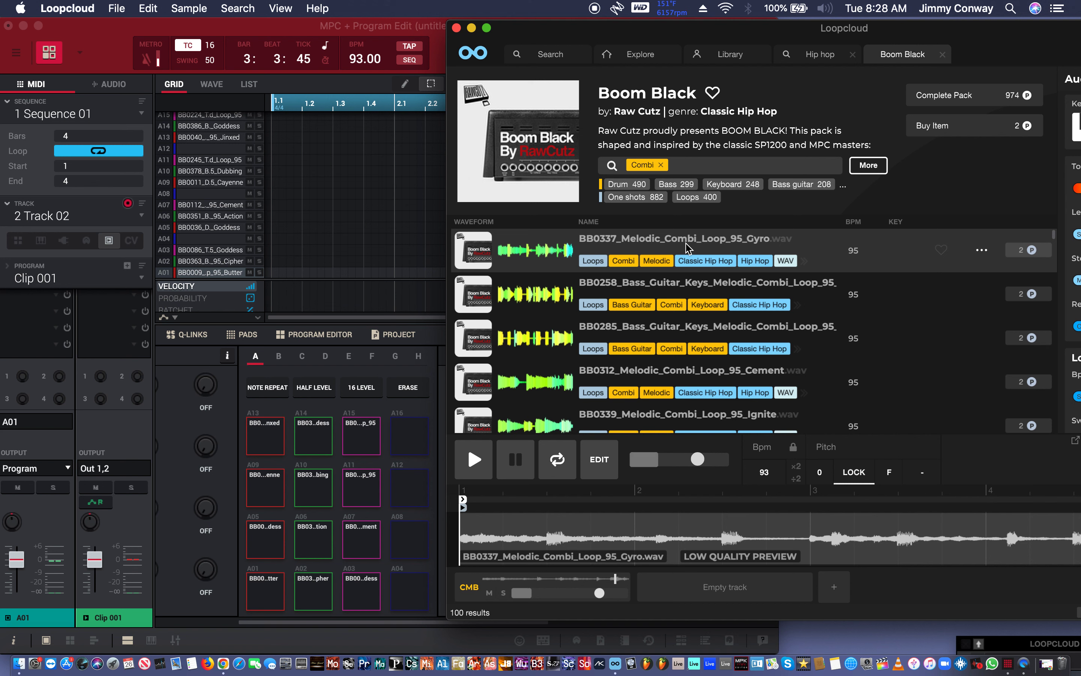
pyautogui.press('Down')
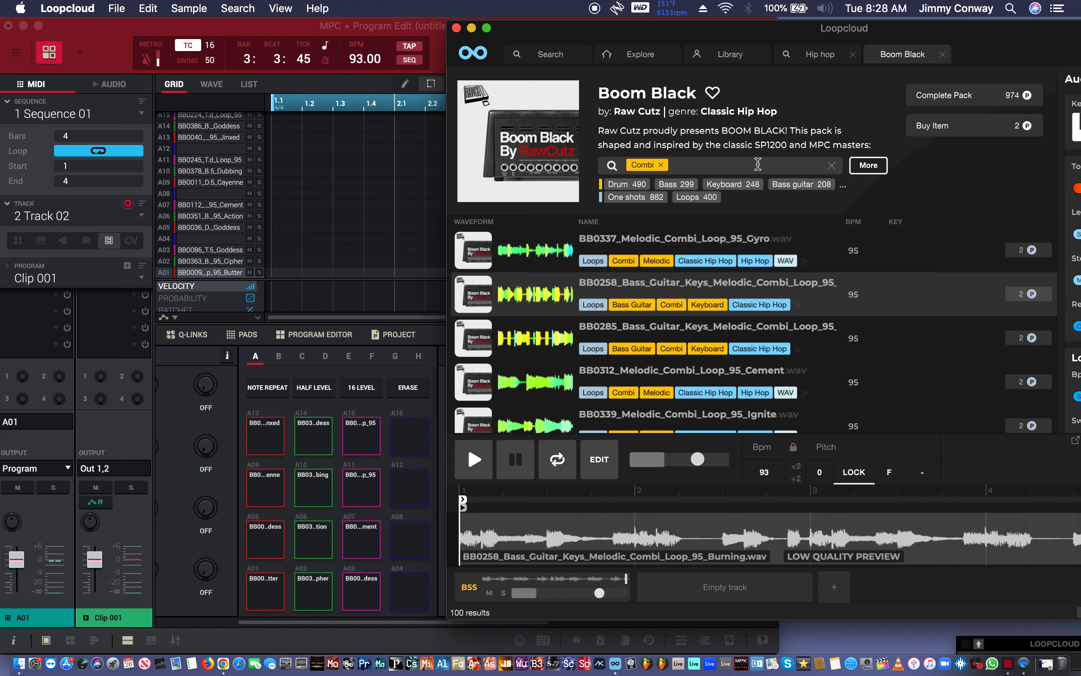
pyautogui.press('Down')
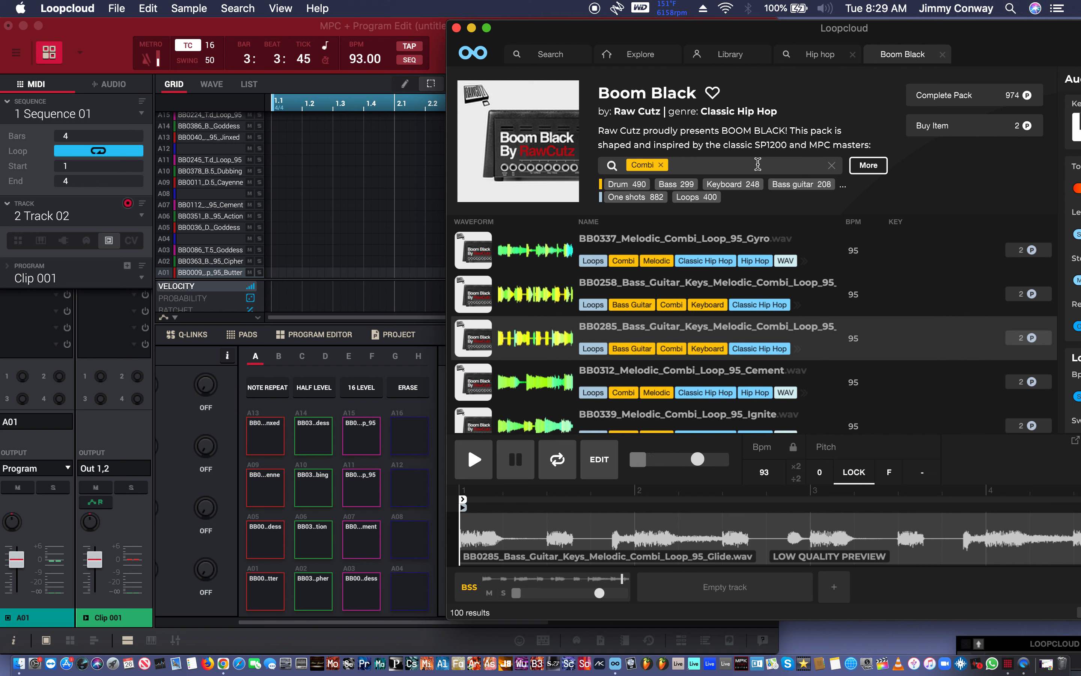
# - Audition BB0312_Melodic_Combi_Loop_95_Cement, buy it and load it onto MPC pad A04
pyautogui.press('Down')
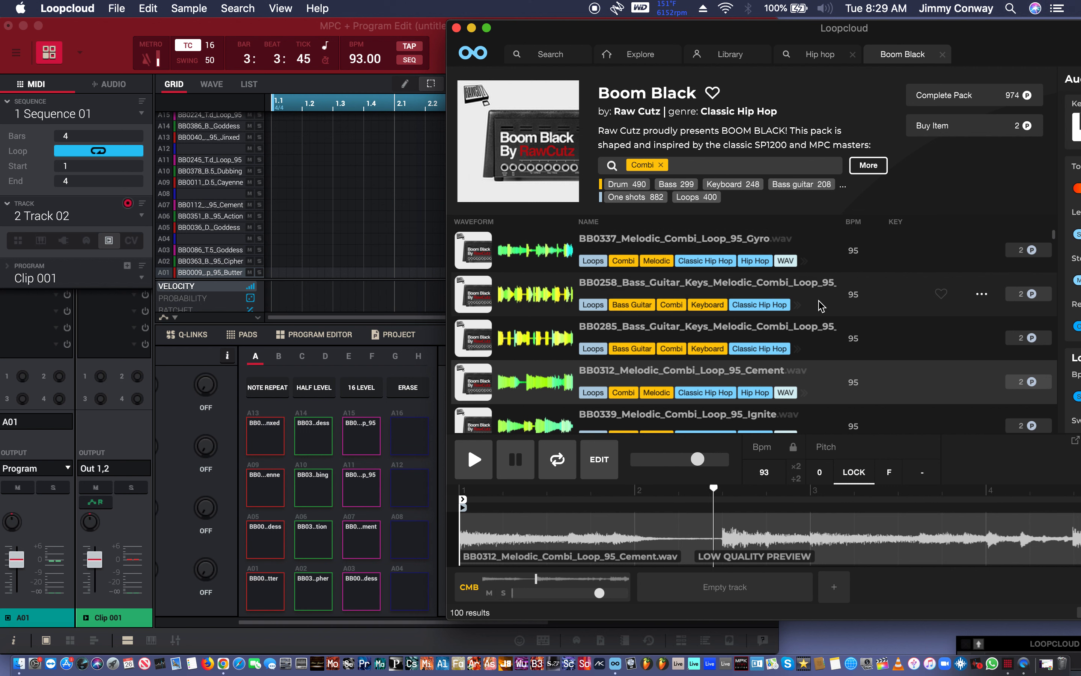
pyautogui.click(1025, 382)
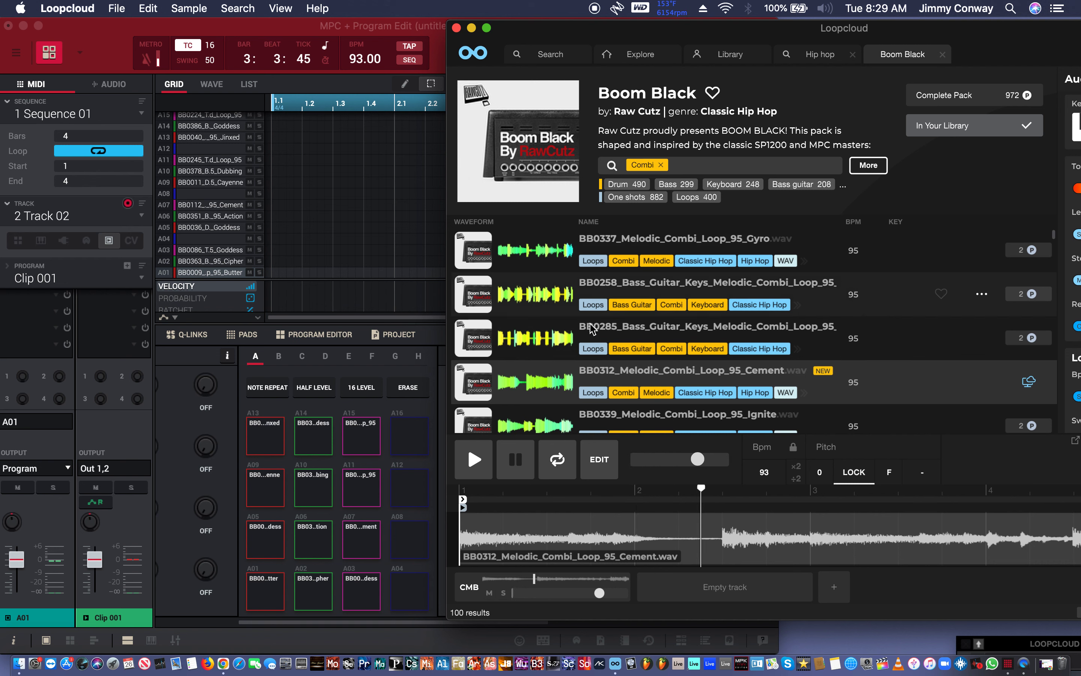
pyautogui.moveTo(576, 378); pyautogui.dragTo(401, 590)
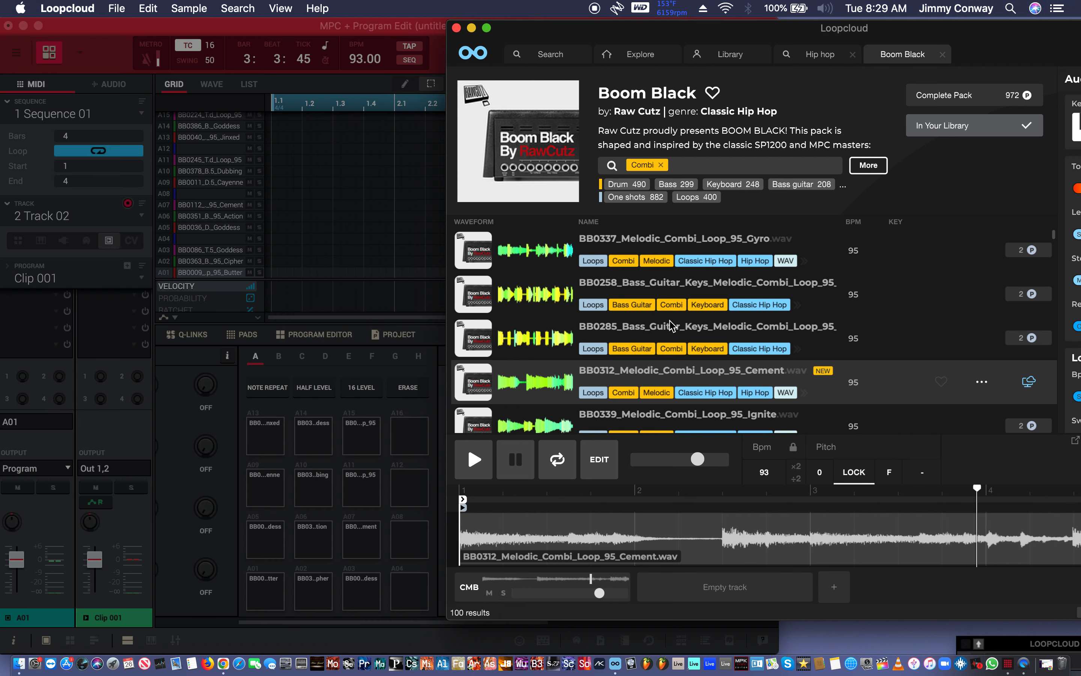
# - Audition the next Combi loops, BB0260, BB0287 and BB0314_Melodic_Combi_Loop_95_Coming
pyautogui.scroll(-3, 670, 325)
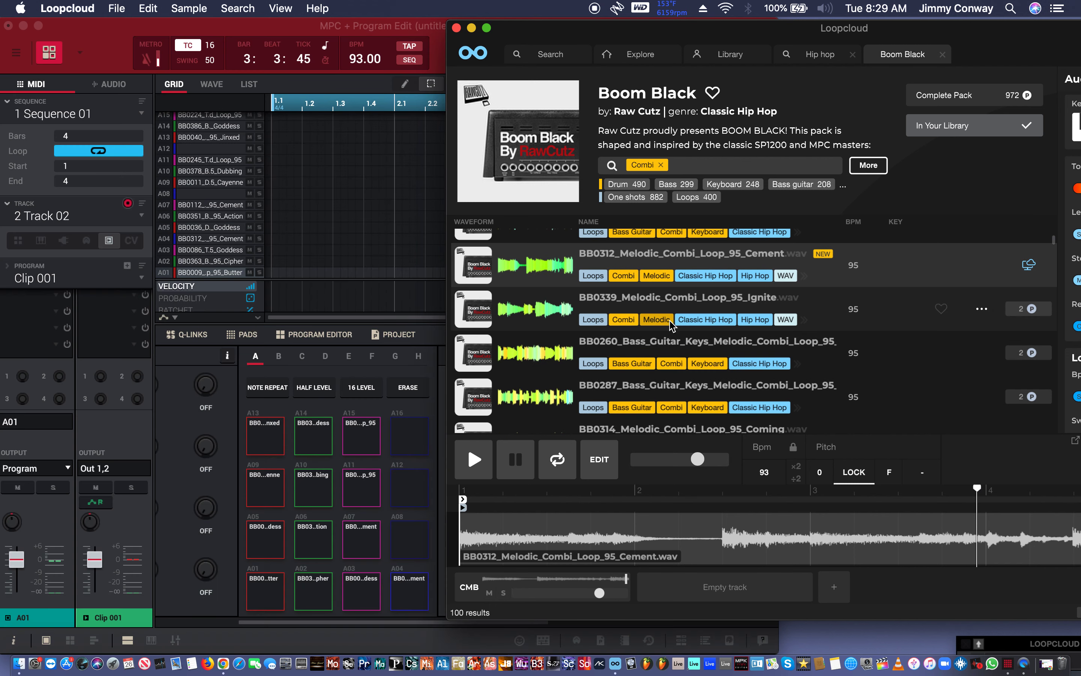
pyautogui.click(812, 351)
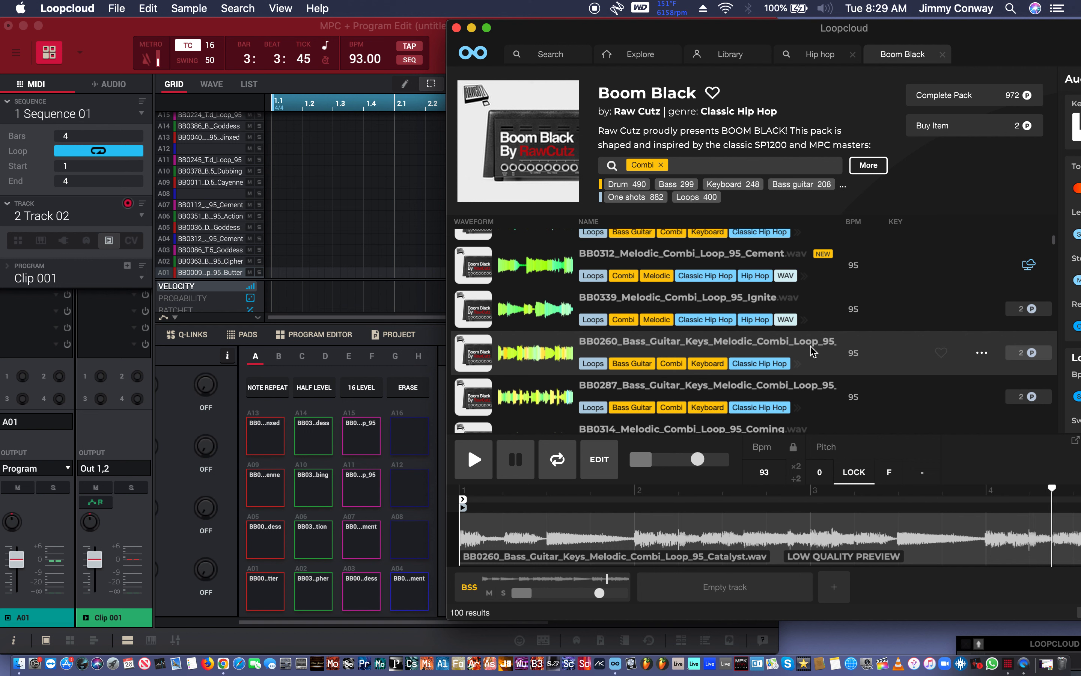
pyautogui.press('Down')
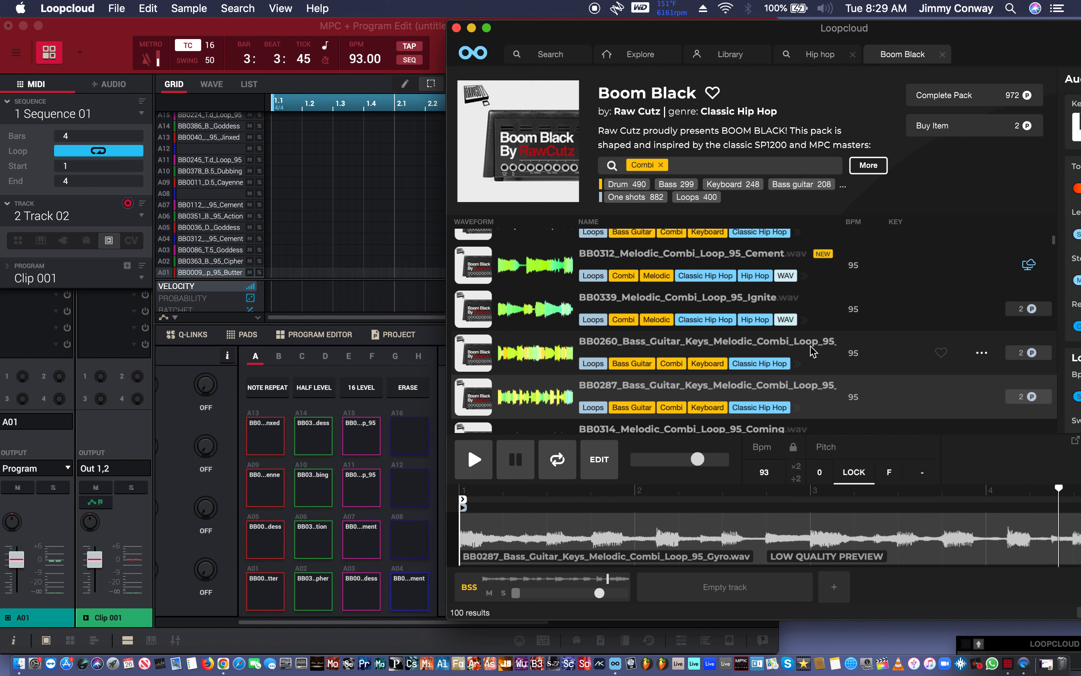
pyautogui.press('Down')
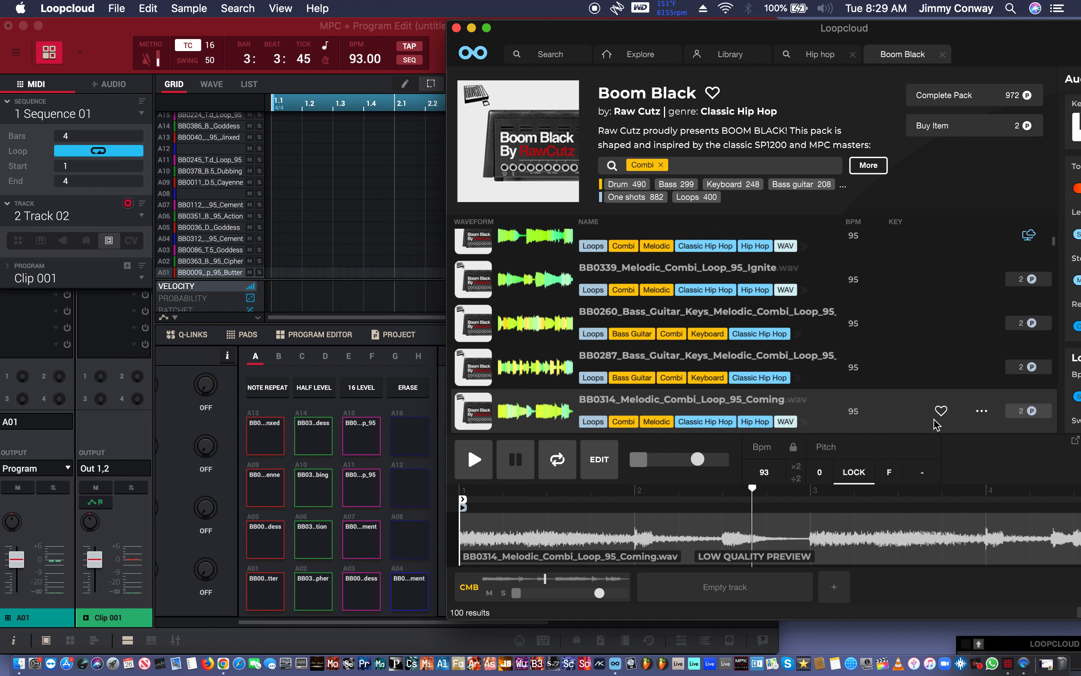
# - Add BB0314_Melodic_Combi_Loop_95_Coming to favourites, then buy it and load it onto MPC pad A08
pyautogui.click(940, 415)
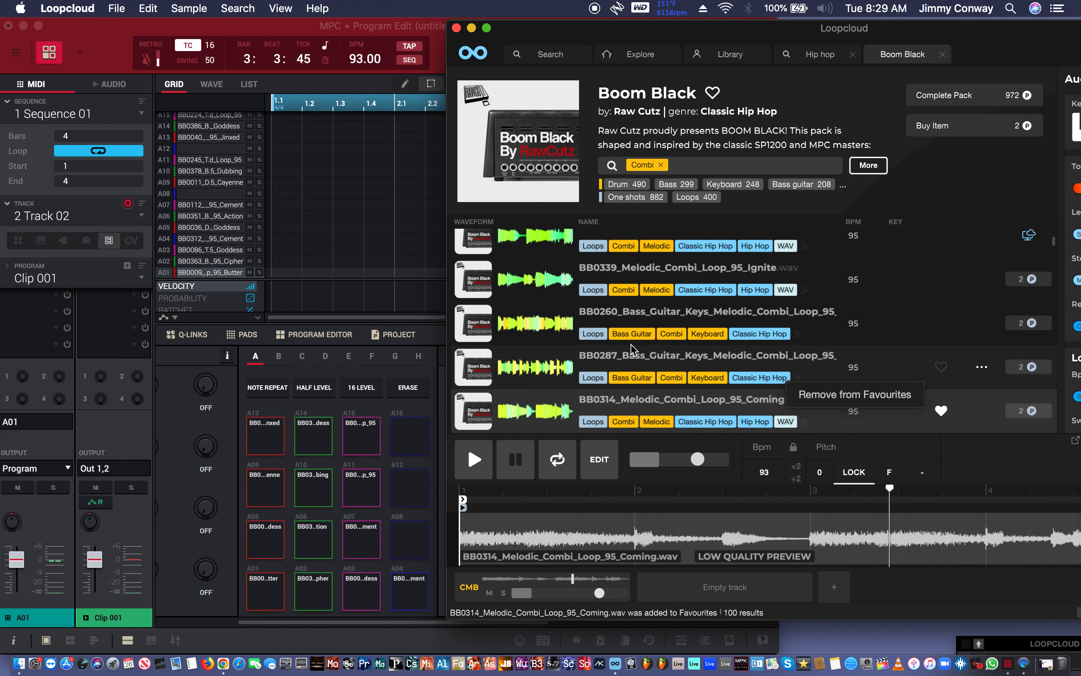
pyautogui.moveTo(618, 423); pyautogui.dragTo(418, 554)
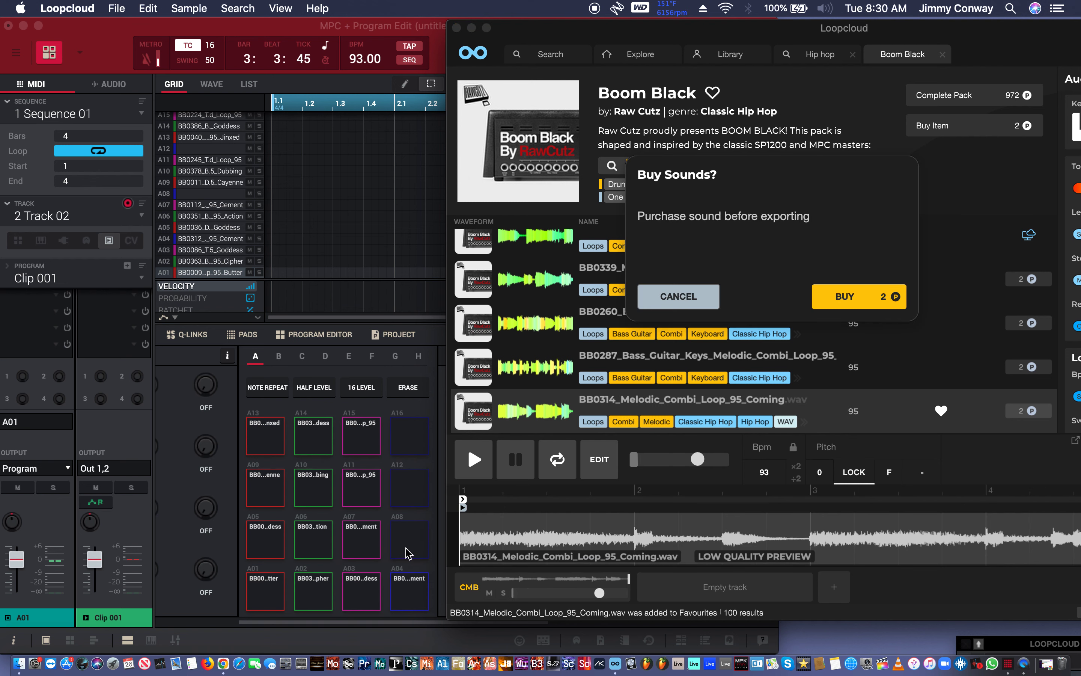
pyautogui.click(869, 306)
pyautogui.click(846, 371)
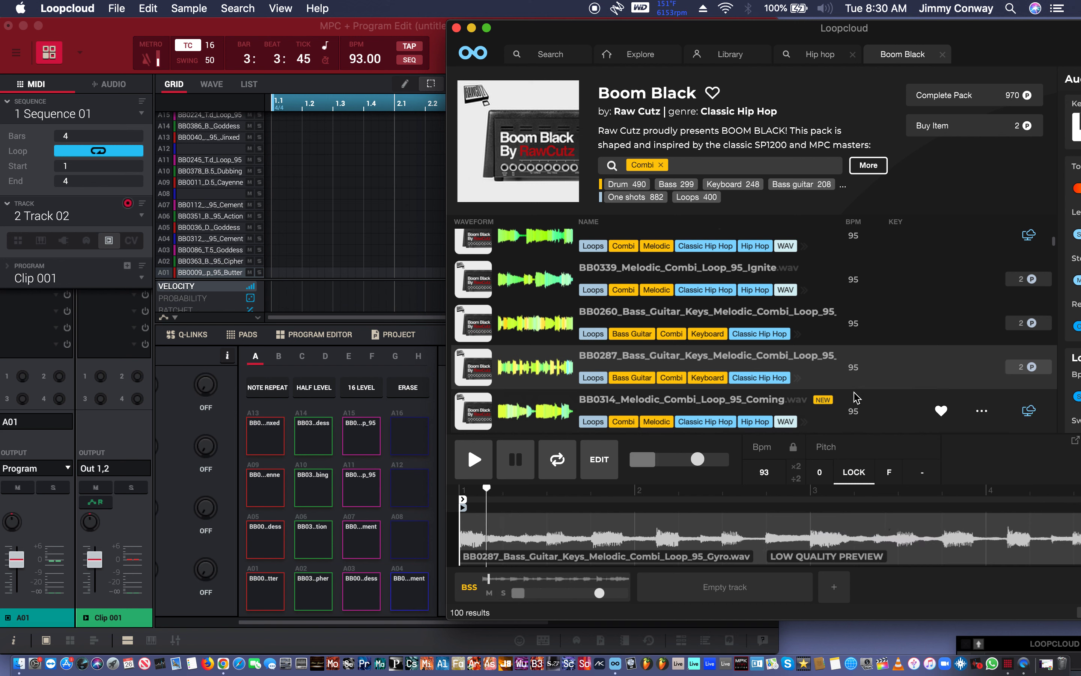
pyautogui.click(857, 410)
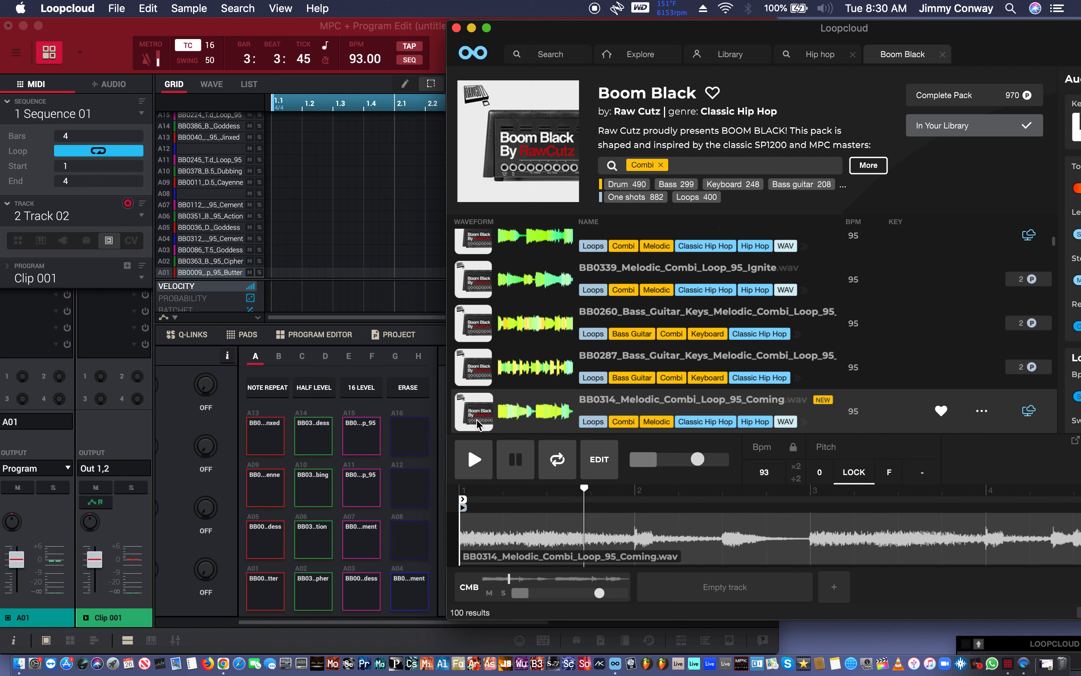
pyautogui.moveTo(482, 425); pyautogui.dragTo(409, 539)
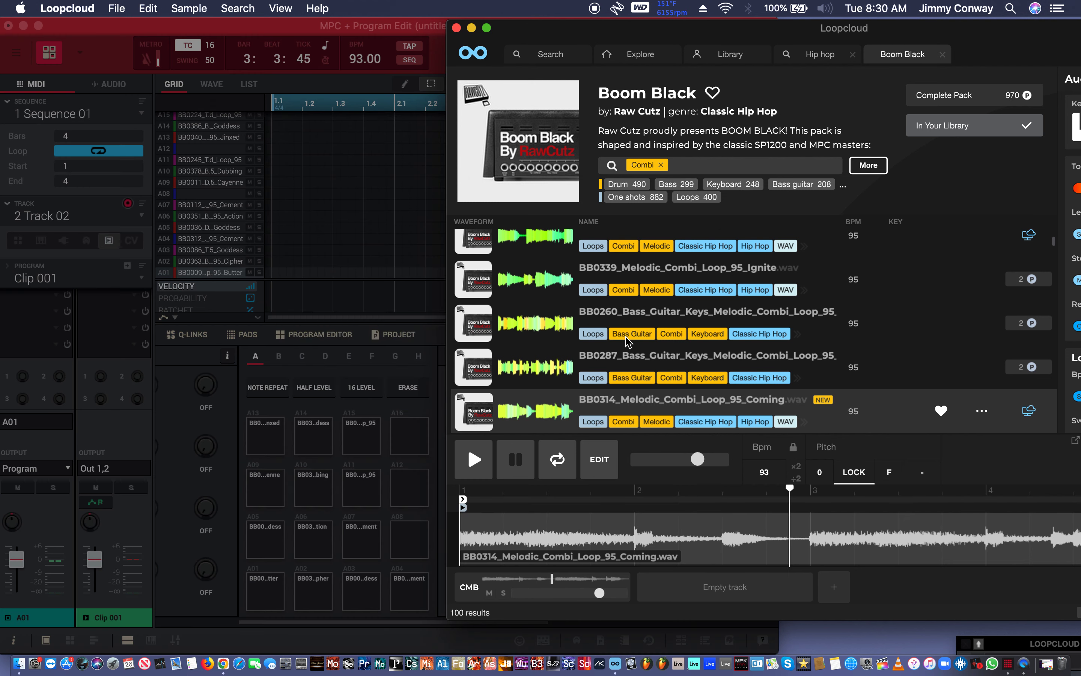
# - Audition the loops following BB0314 and return to BB0341_Melodic_Combi_Loop_95_Kick
pyautogui.scroll(-5, 628, 342)
pyautogui.press('Down')
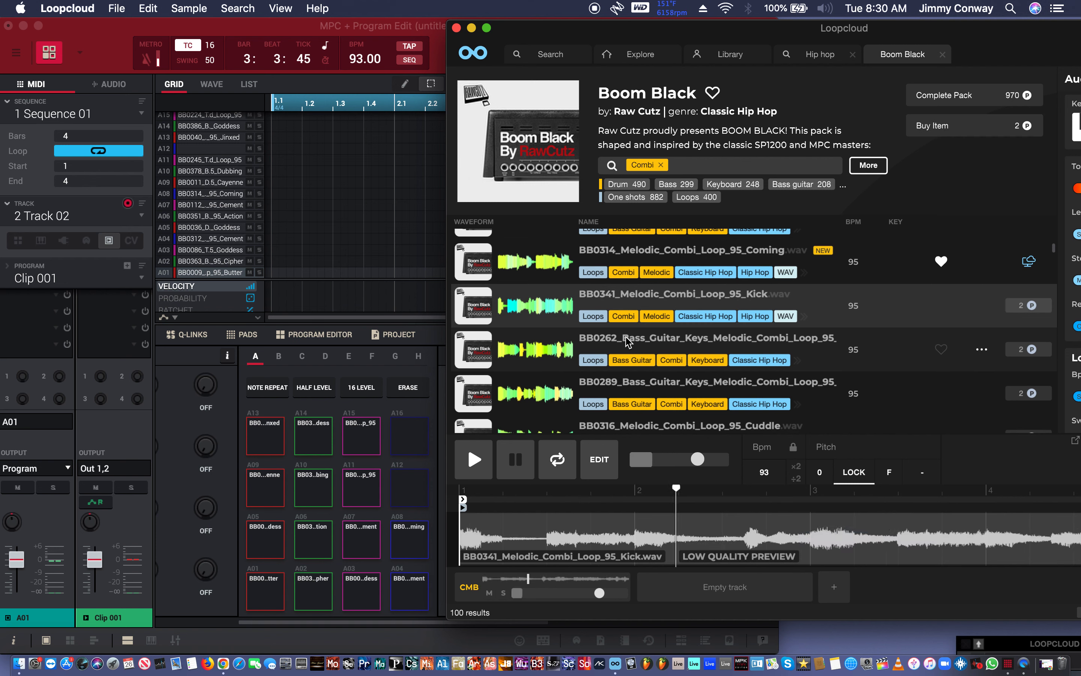
pyautogui.press('Down')
pyautogui.press('Up')
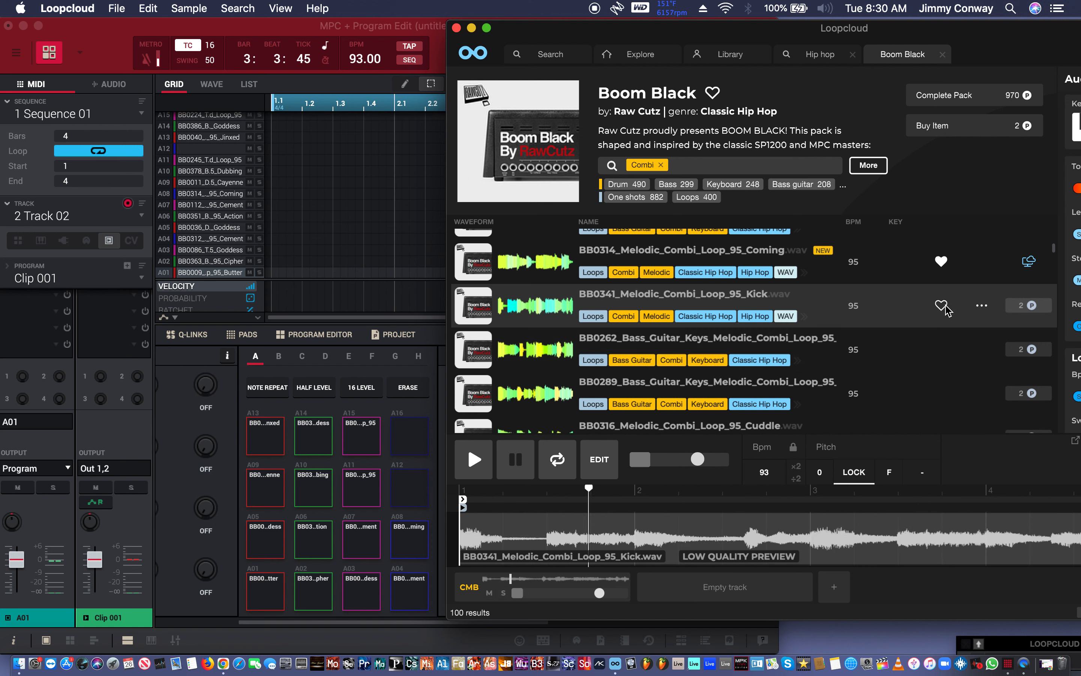
# - Add BB0341_Melodic_Combi_Loop_95_Kick to favourites, then buy it and load it onto MPC pad A12
pyautogui.click(941, 306)
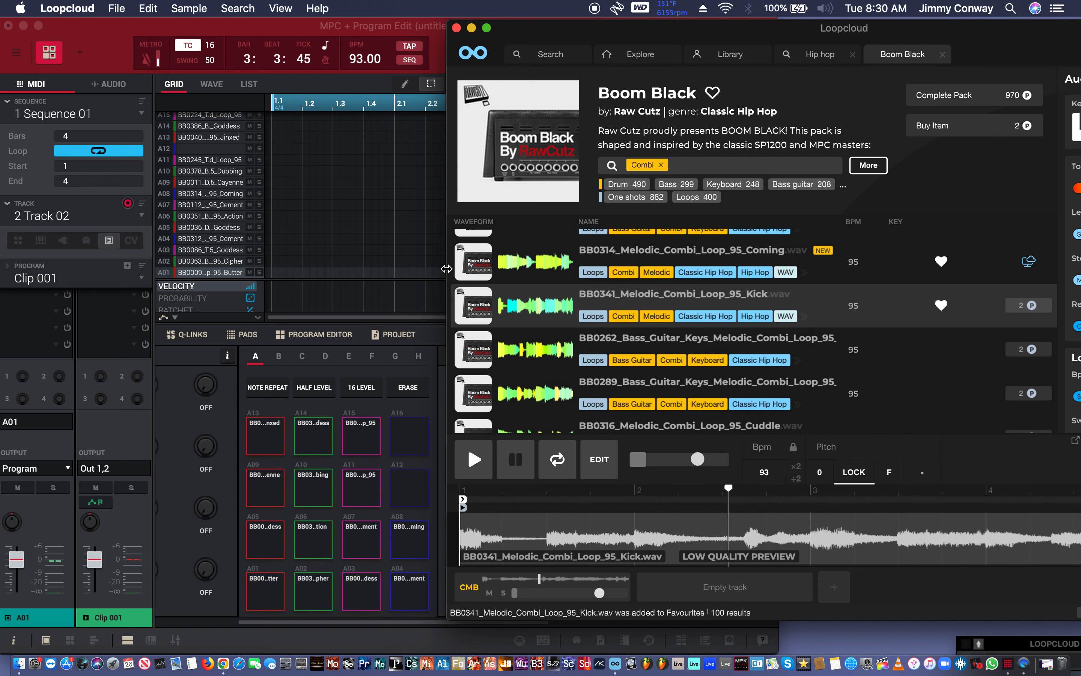
pyautogui.moveTo(554, 315); pyautogui.dragTo(414, 481)
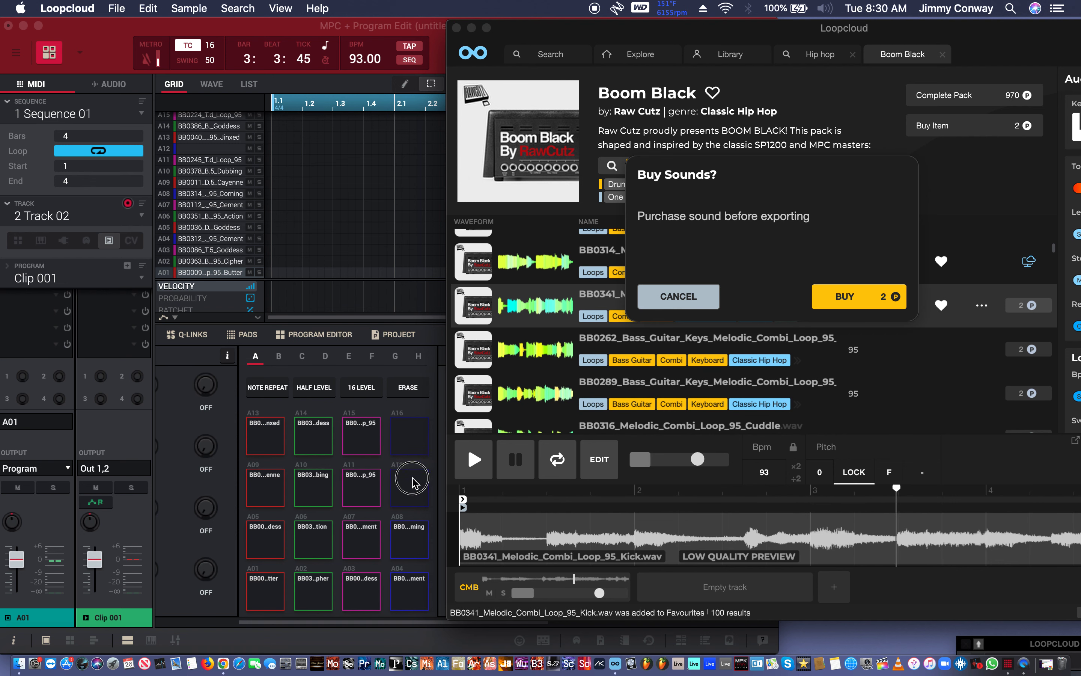
pyautogui.click(891, 298)
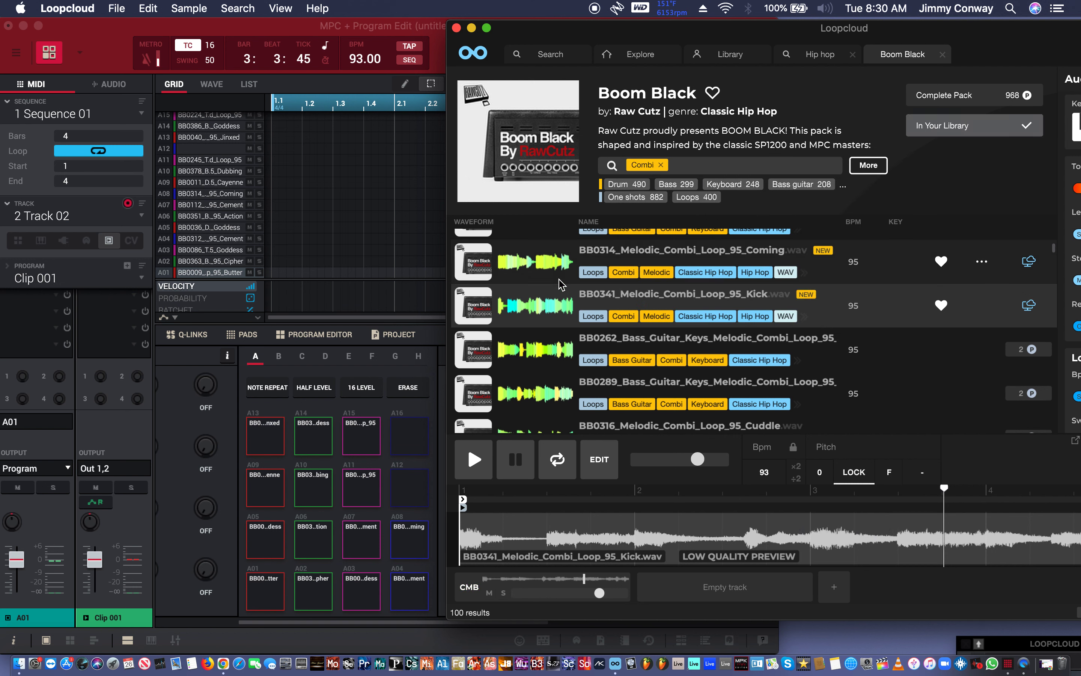
pyautogui.moveTo(538, 309); pyautogui.dragTo(405, 481)
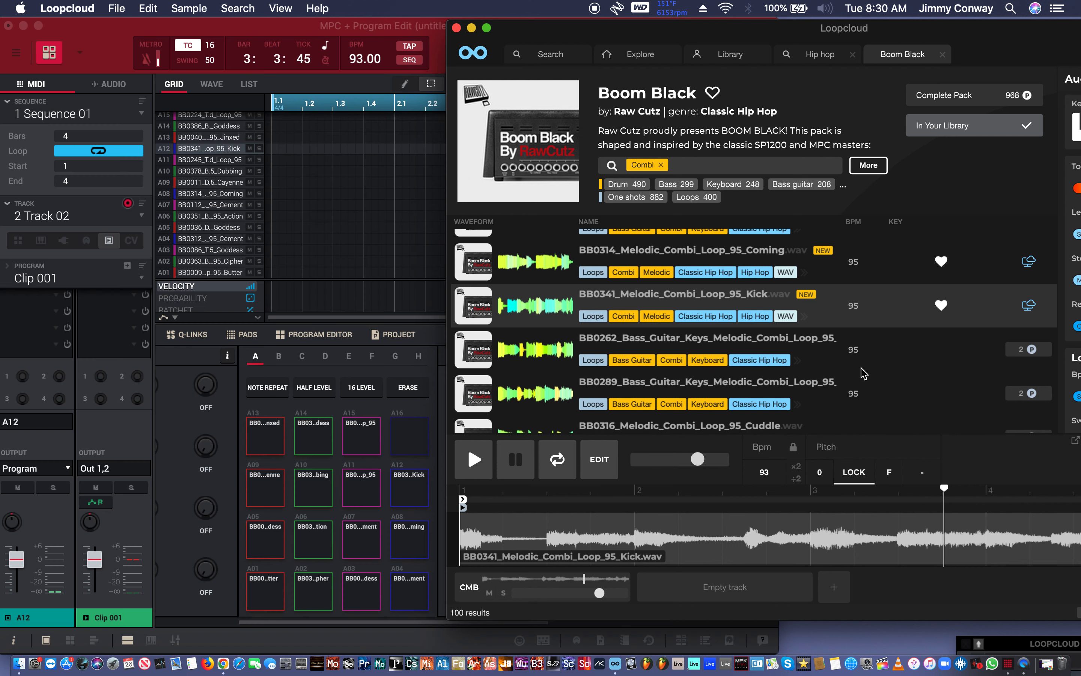
# - Audition the Combi loops BB0262, BB0289, BB0316_Melodic_Combi_Loop_95_Cuddle and BB0343_Melodic_Combi_Loop_95_Moody
pyautogui.click(867, 356)
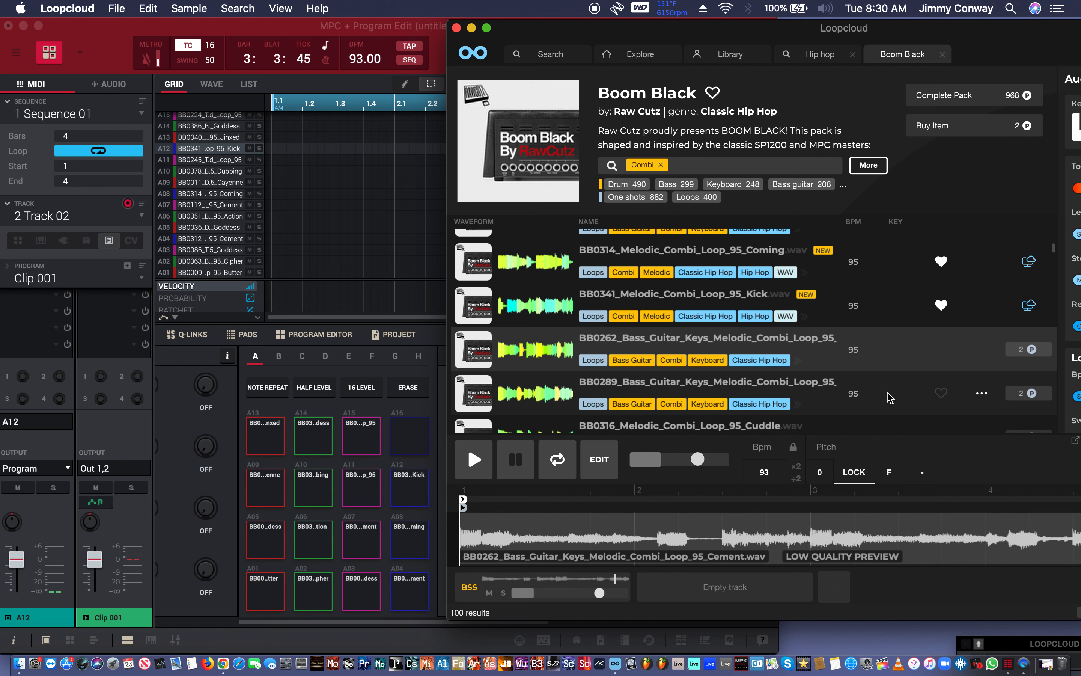
pyautogui.click(905, 398)
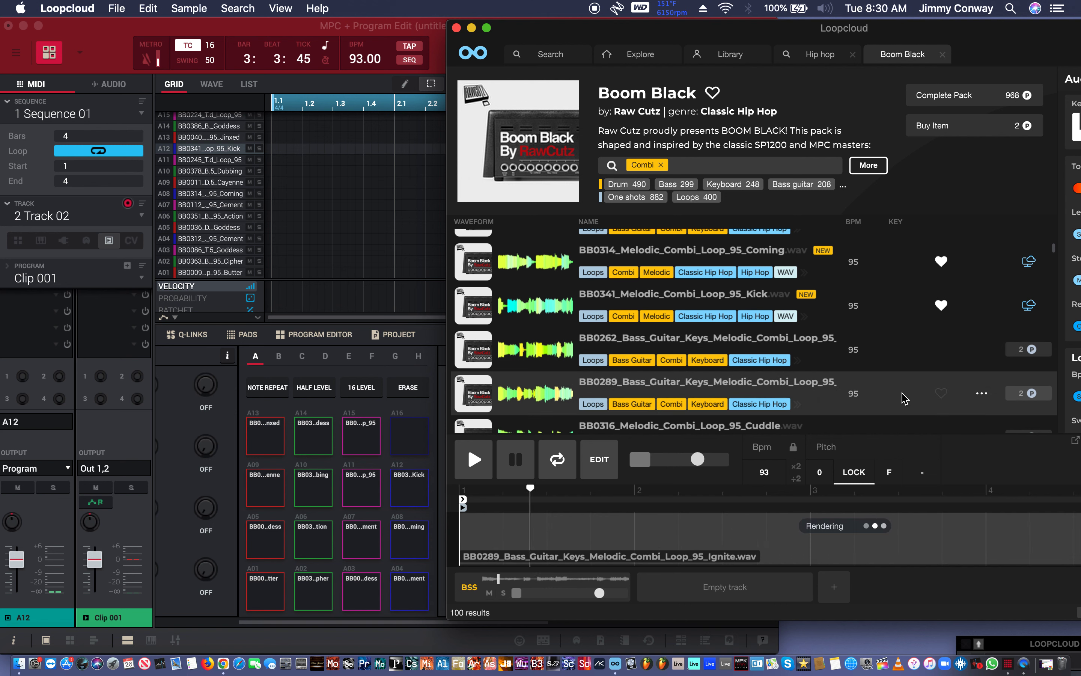
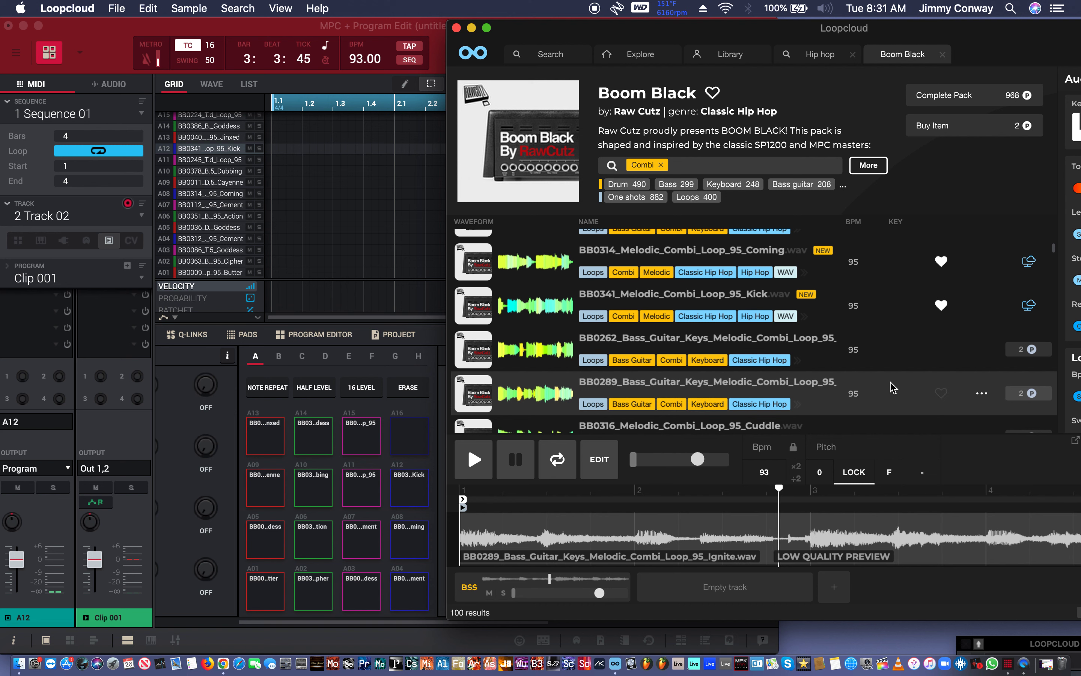
pyautogui.click(899, 400)
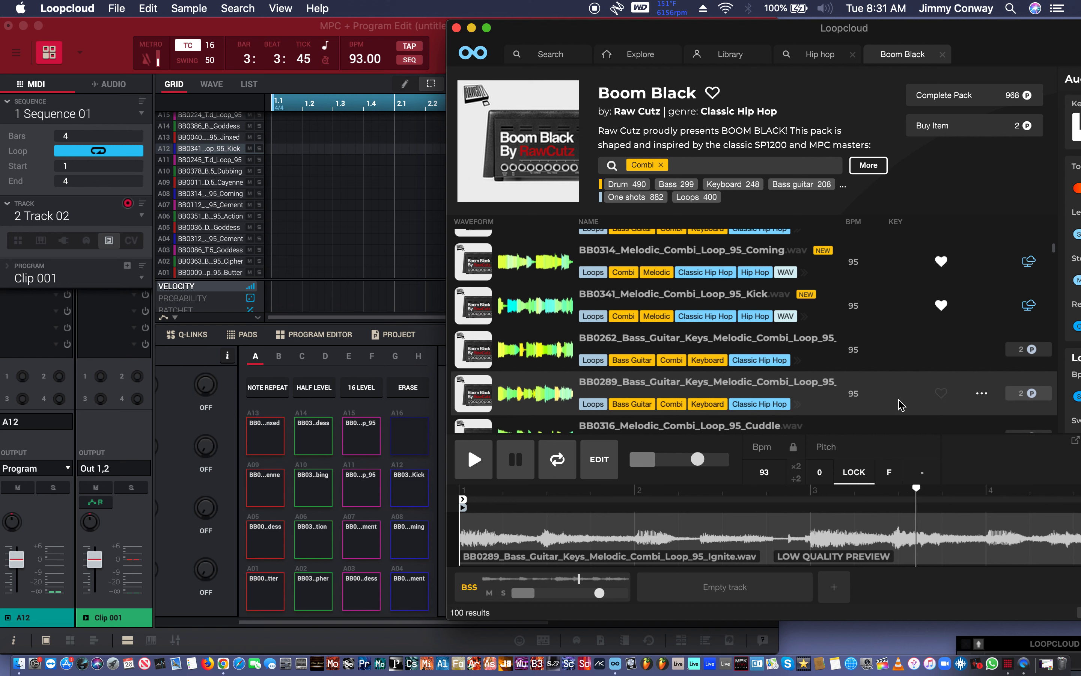
pyautogui.press('Down')
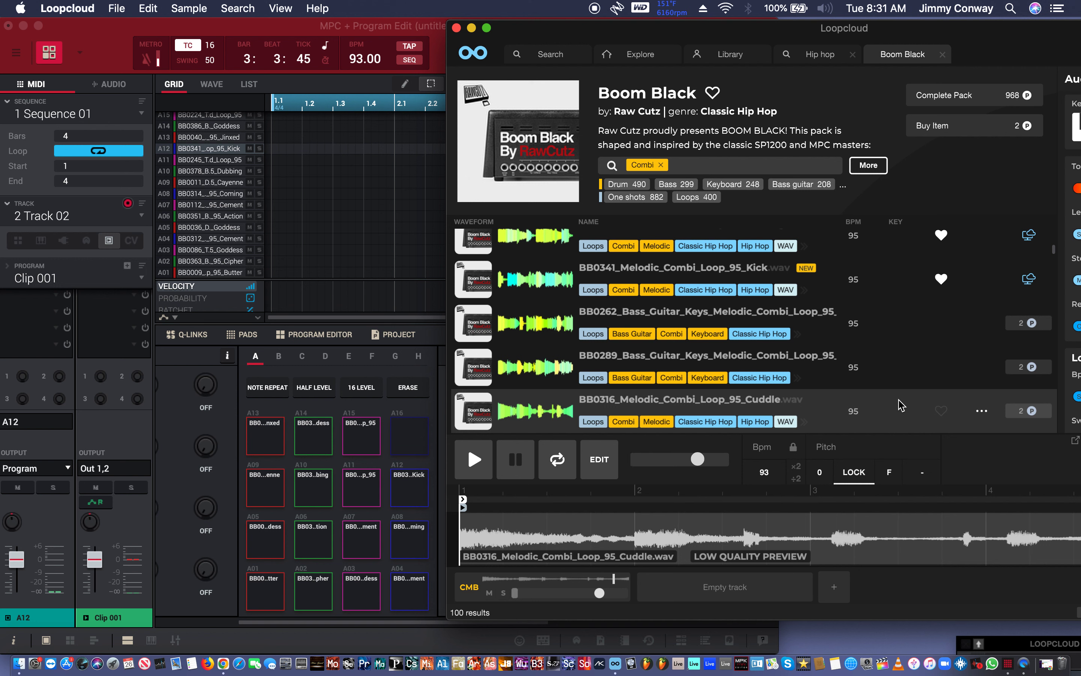
pyautogui.moveTo(939, 33); pyautogui.dragTo(809, 23)
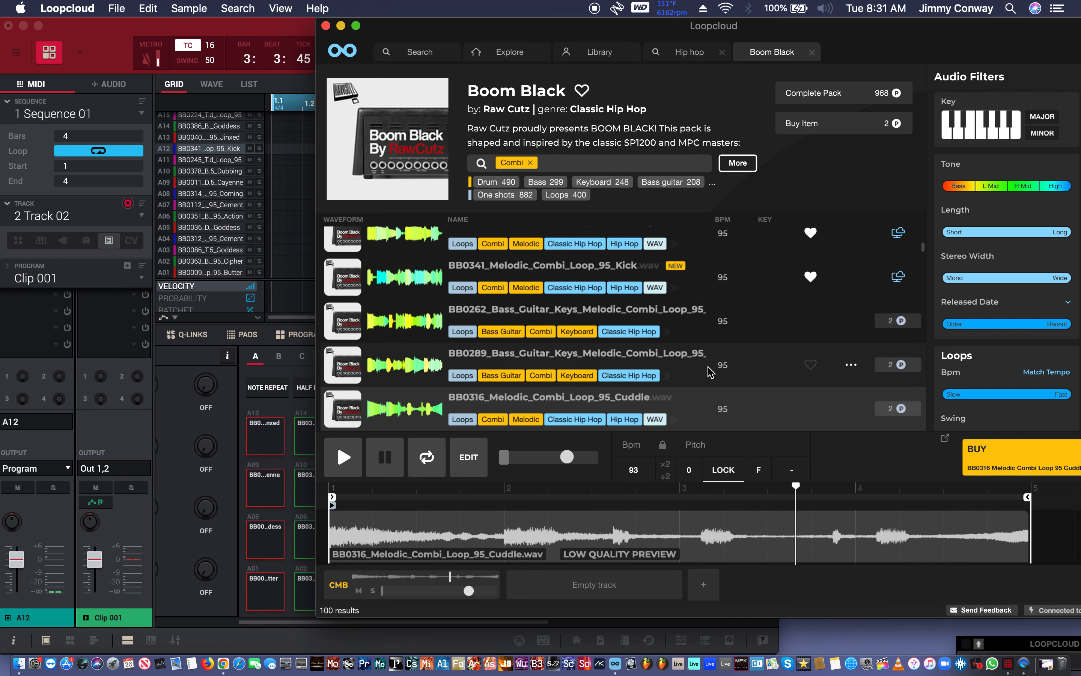
pyautogui.press('Down')
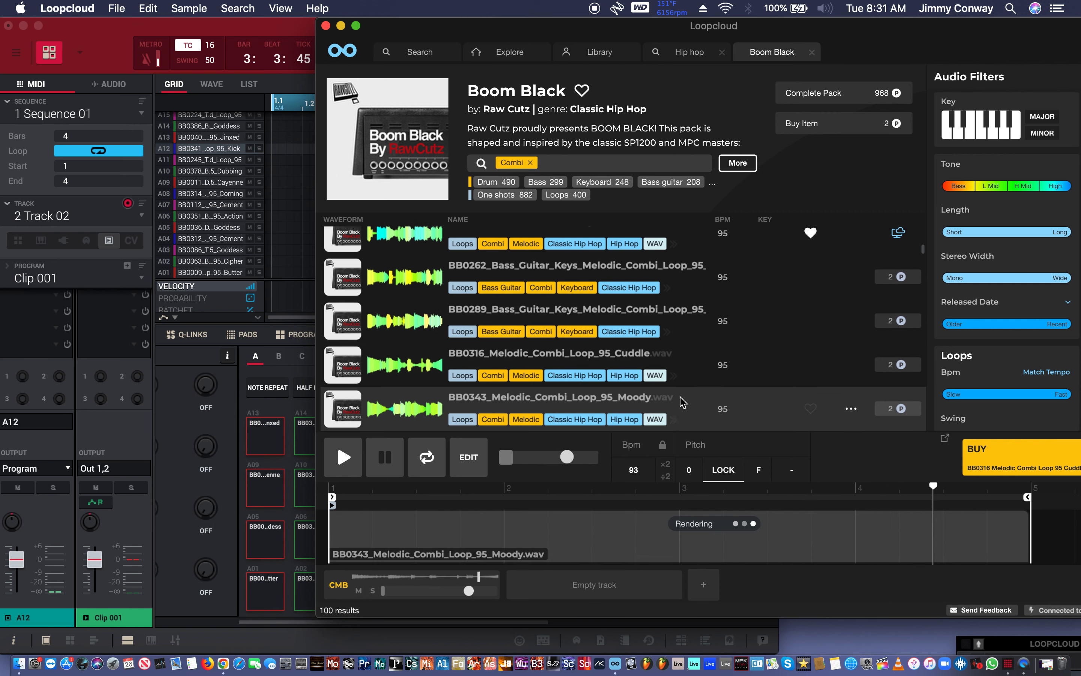
pyautogui.click(539, 29)
pyautogui.moveTo(538, 29); pyautogui.dragTo(675, 25)
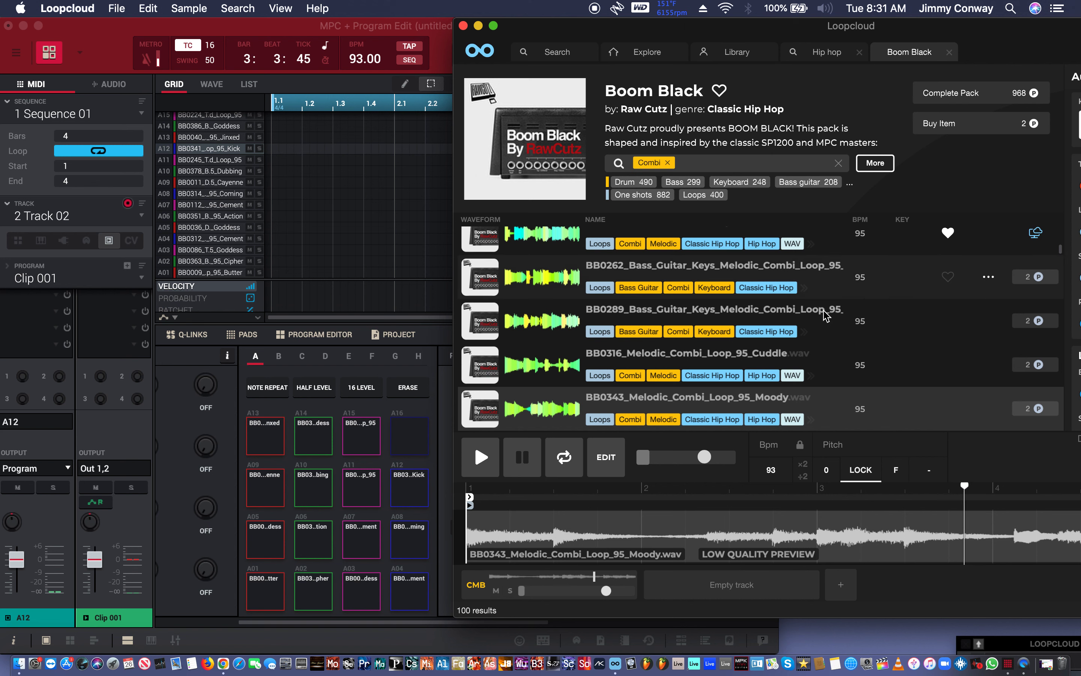
# - Audition BB0264 and BB0291_Bass_Guitar_Keys_Melodic_Combi_Loop_95_Kick, buy the latter and load it onto MPC pad A16
pyautogui.press('Down')
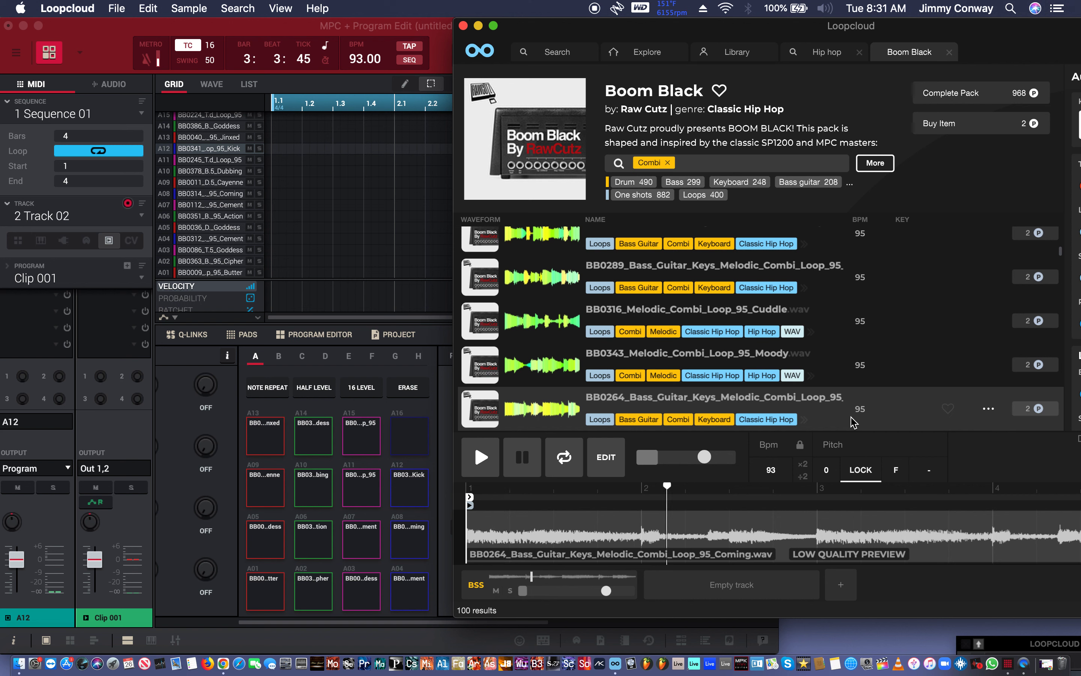
pyautogui.press('Down')
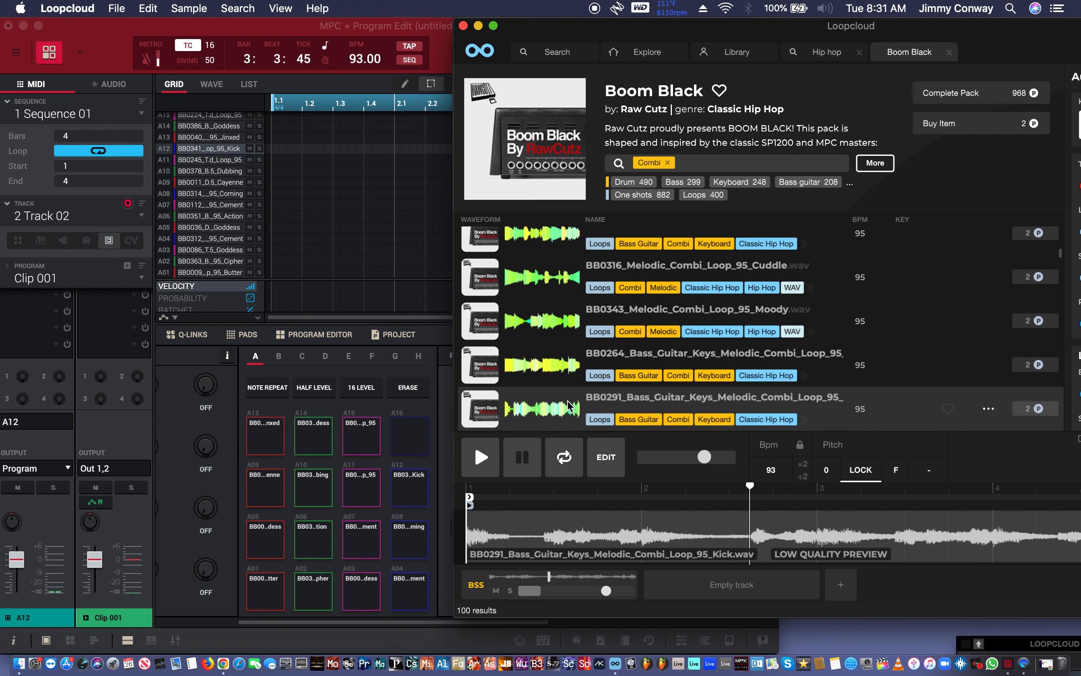
pyautogui.click(1036, 409)
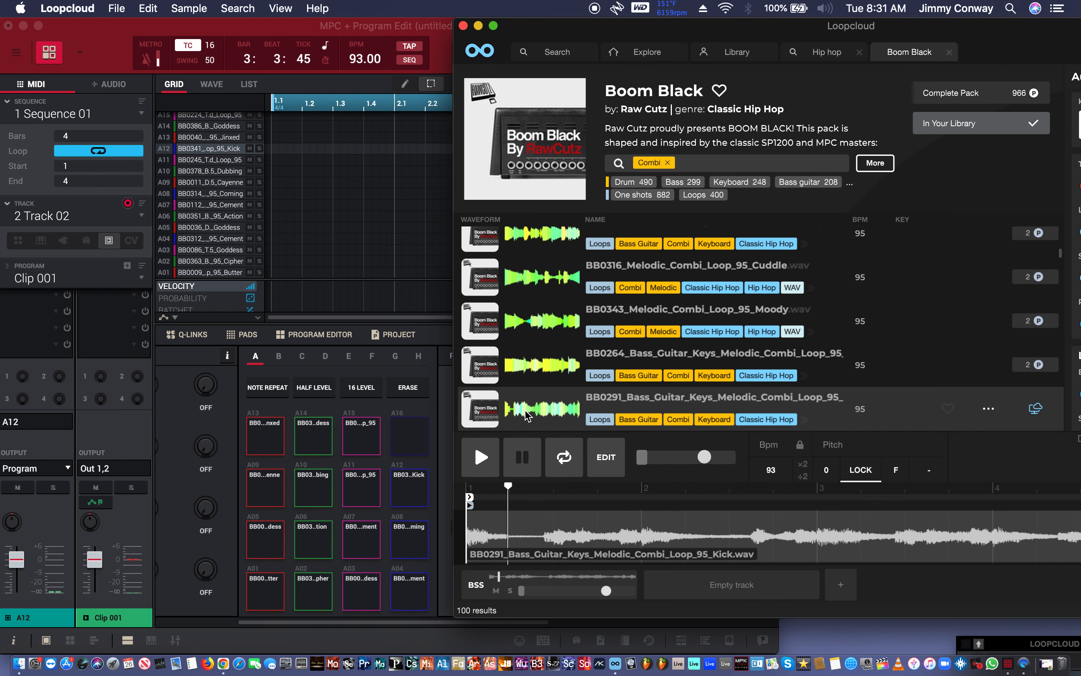
pyautogui.moveTo(527, 415); pyautogui.dragTo(405, 434)
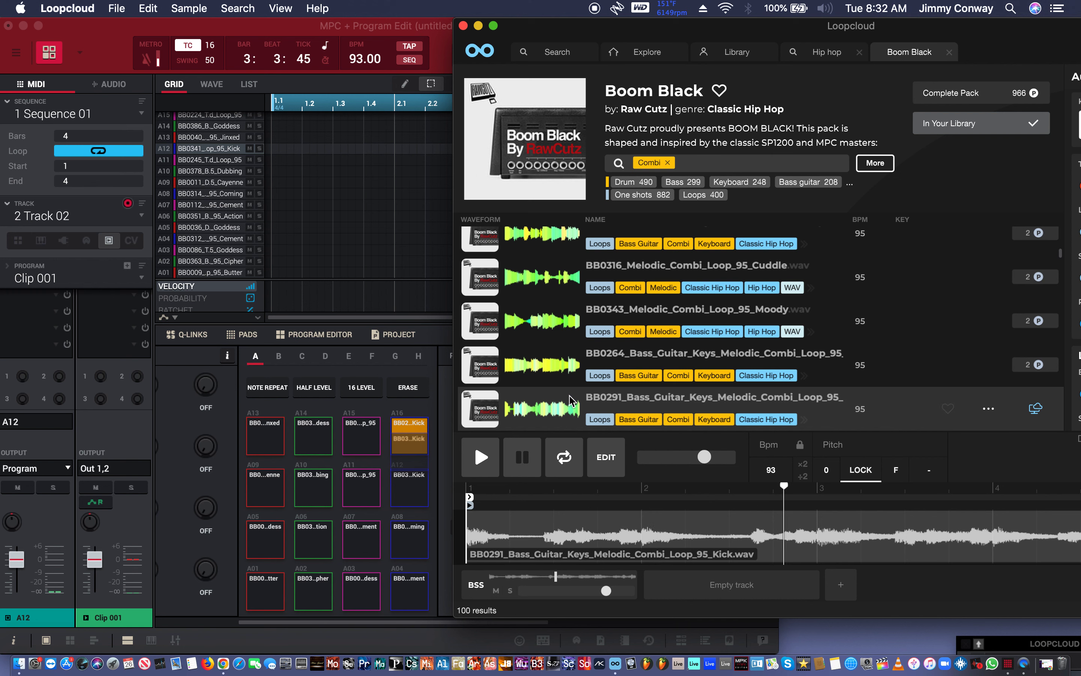
# - Audition BB0318_Melodic_Combi_Loop_95_Cycle, switch to MPC, undo the accidental move of pad A12's sample onto A16 and trigger pad A12
pyautogui.press('Down')
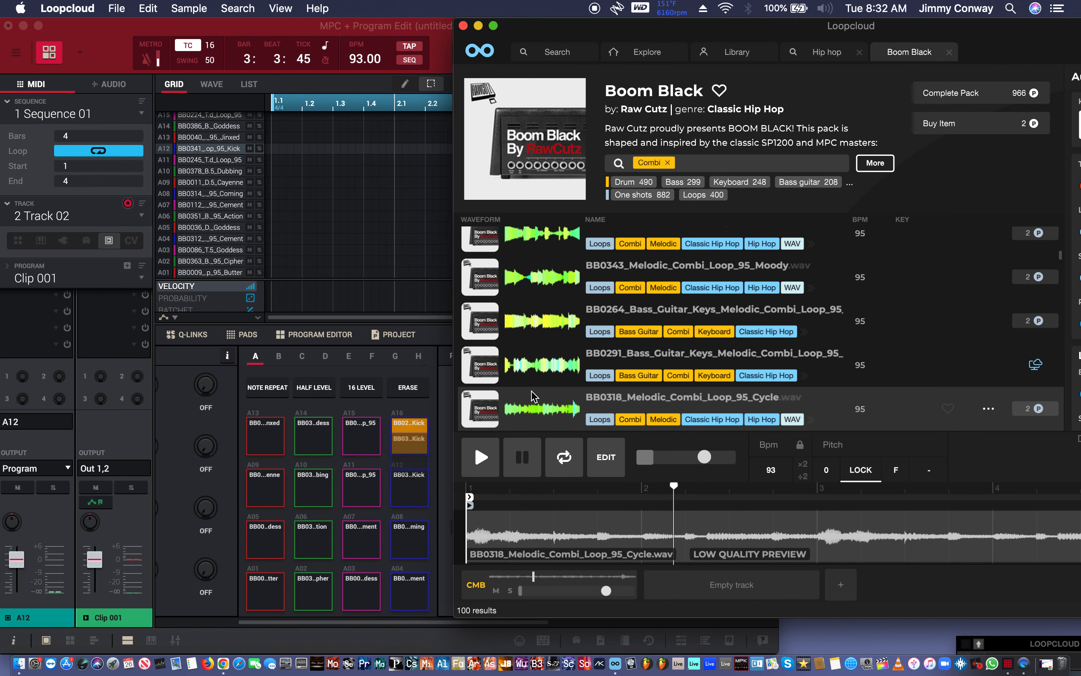
pyautogui.click(411, 432)
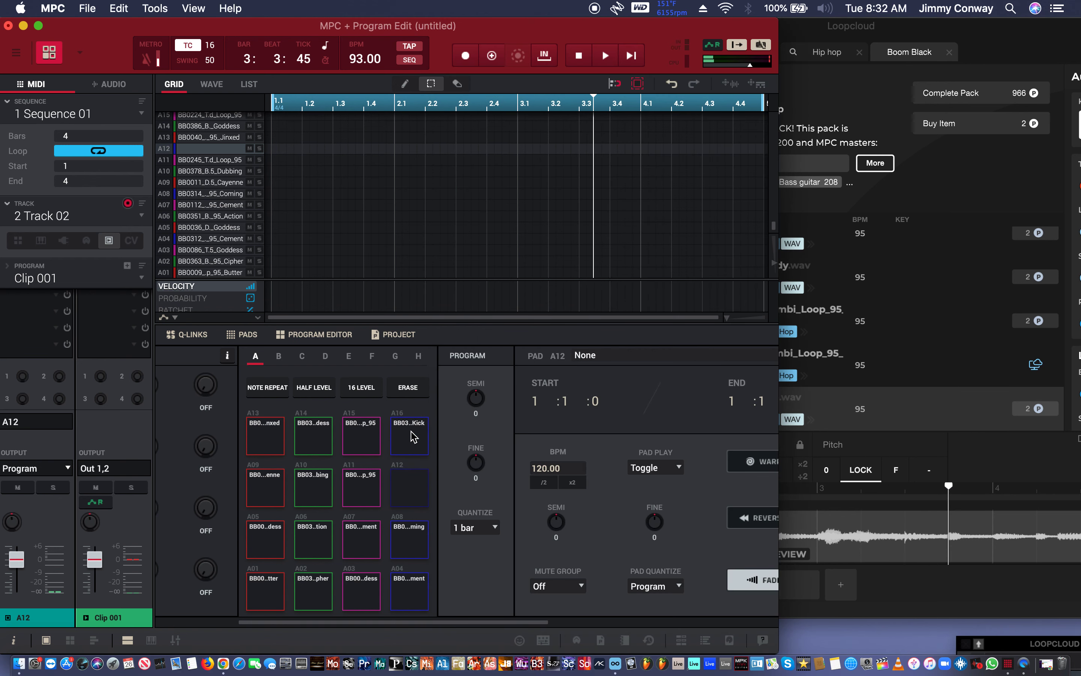
pyautogui.press('super+z')
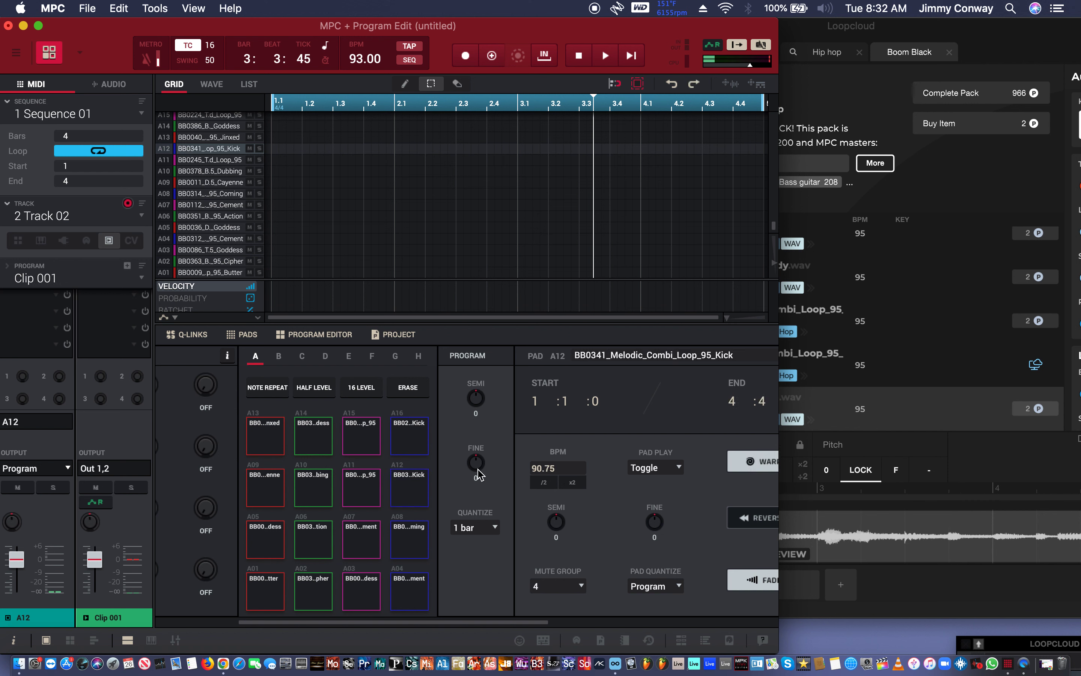
pyautogui.click(405, 484)
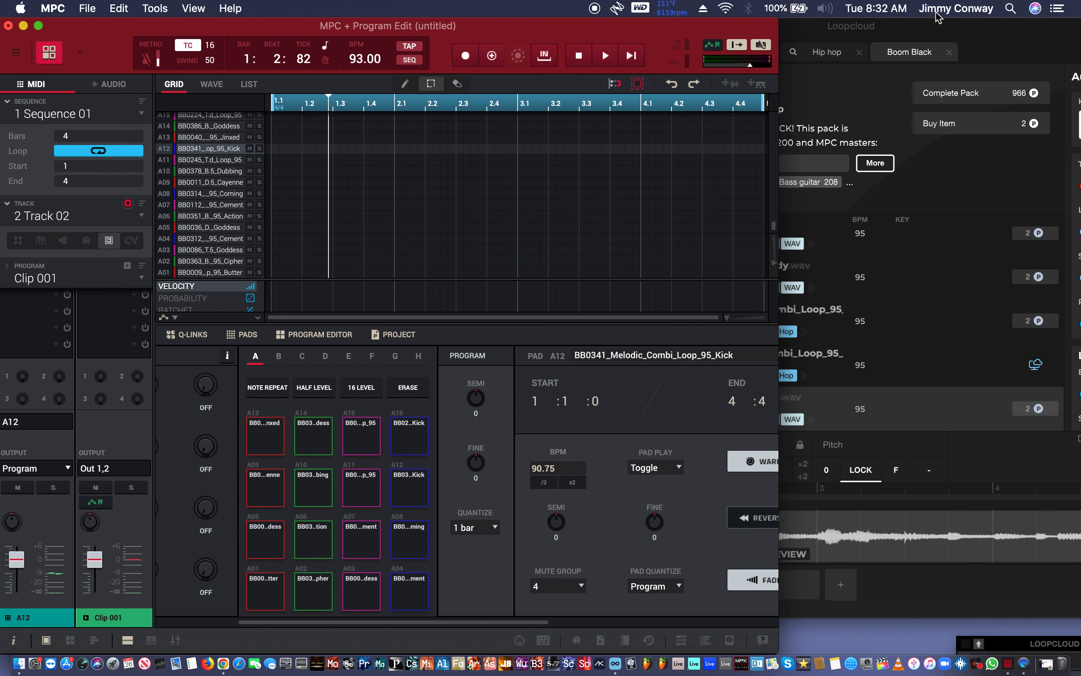
# - Switch back to Loopcloud and audition BB0266_Bass_Guitar_Keys_Melodic_Combi_Loop_95_Cuddle and BB0293_Bass_Guitar_Keys_Melodic_Combi_Loop_95_Moody
pyautogui.click(937, 28)
pyautogui.scroll(-3, 819, 411)
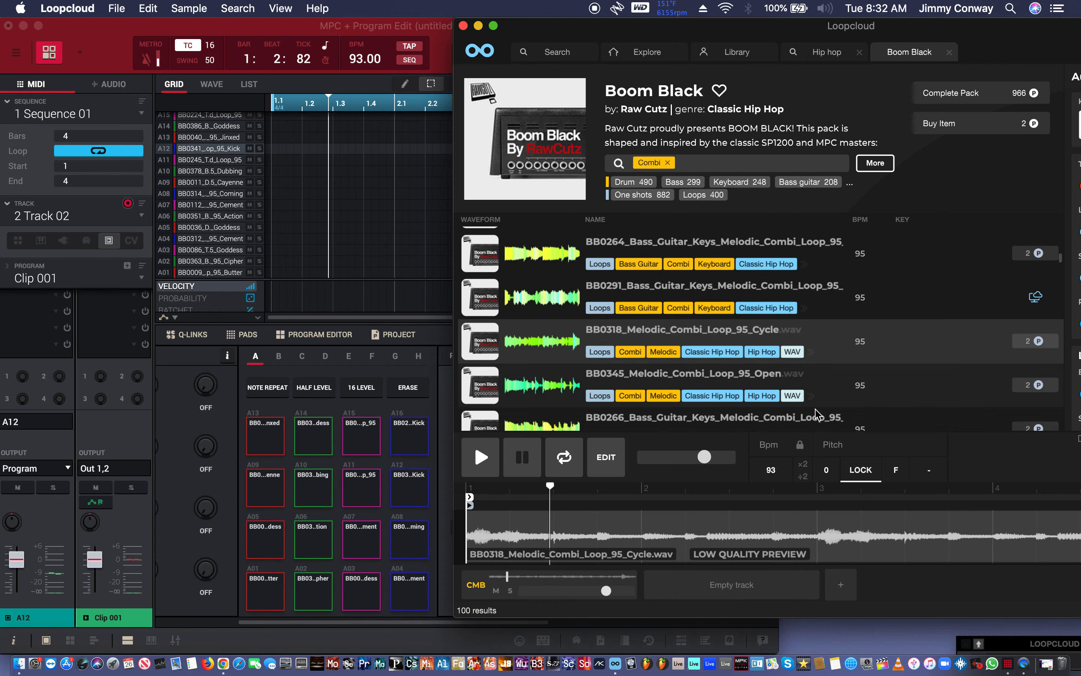
pyautogui.click(821, 400)
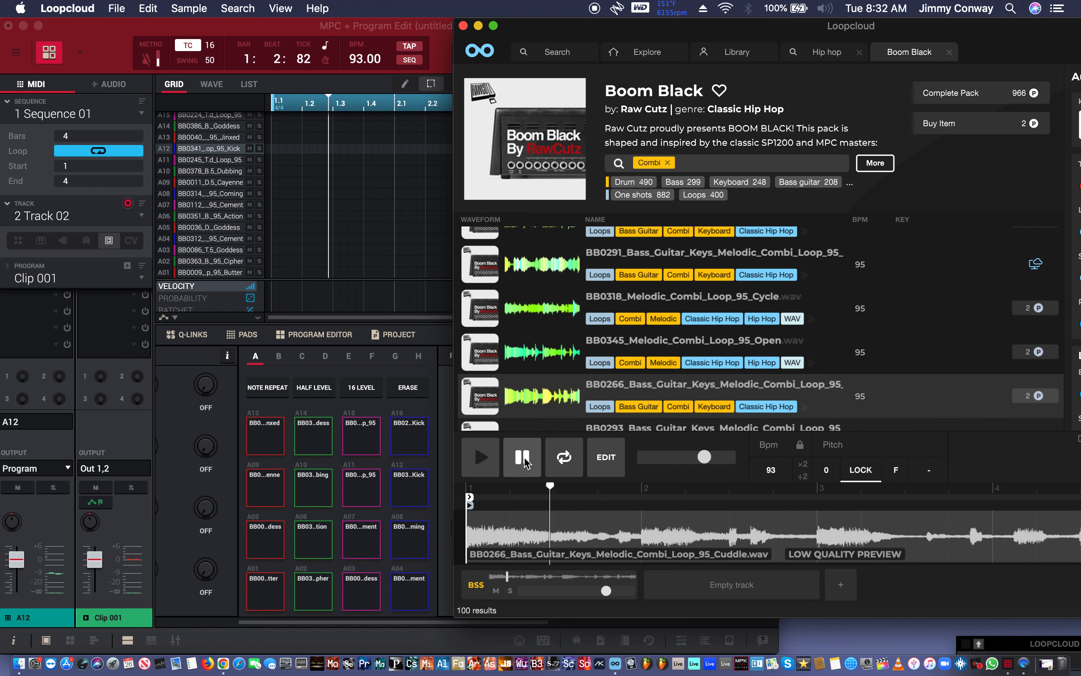
pyautogui.click(487, 460)
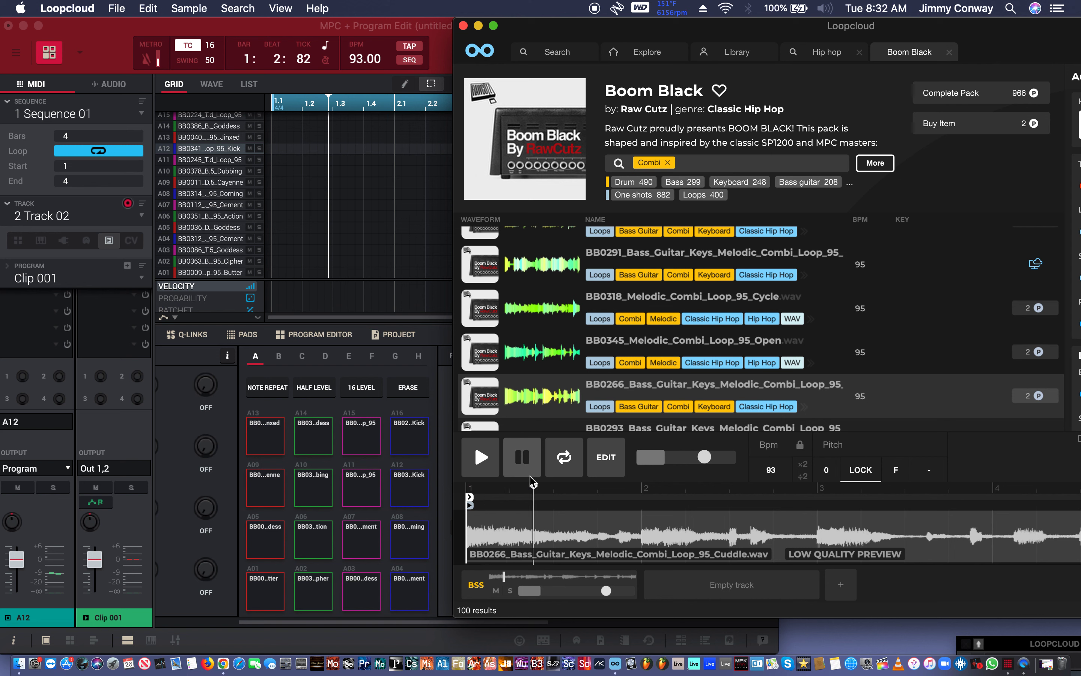
pyautogui.press('Down')
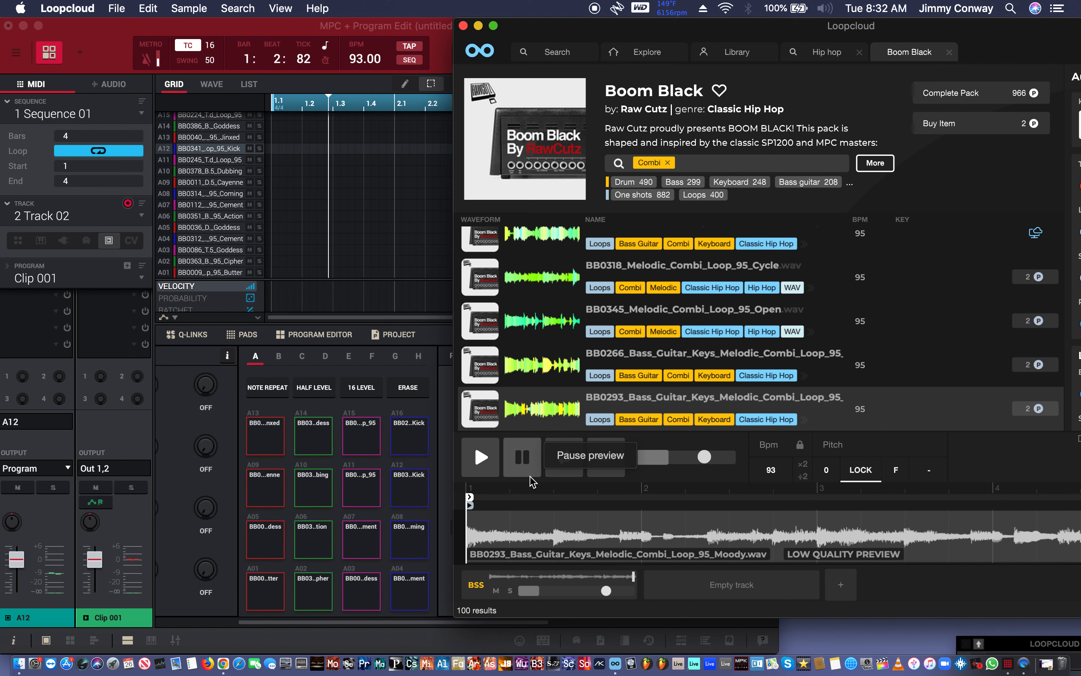
# - Audition BB0320_Melodic_Combi_Loop_95_Dagger, switch to MPC and reposition its window so the pads and their clip settings are in view
pyautogui.press('Down')
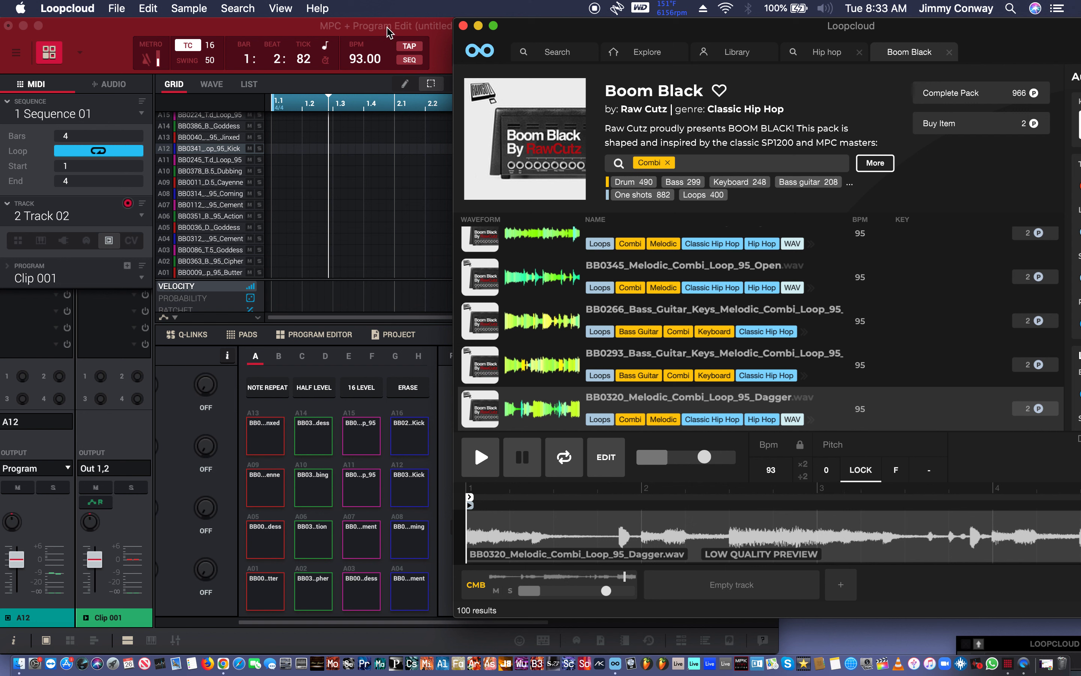
pyautogui.moveTo(376, 20); pyautogui.dragTo(482, 9)
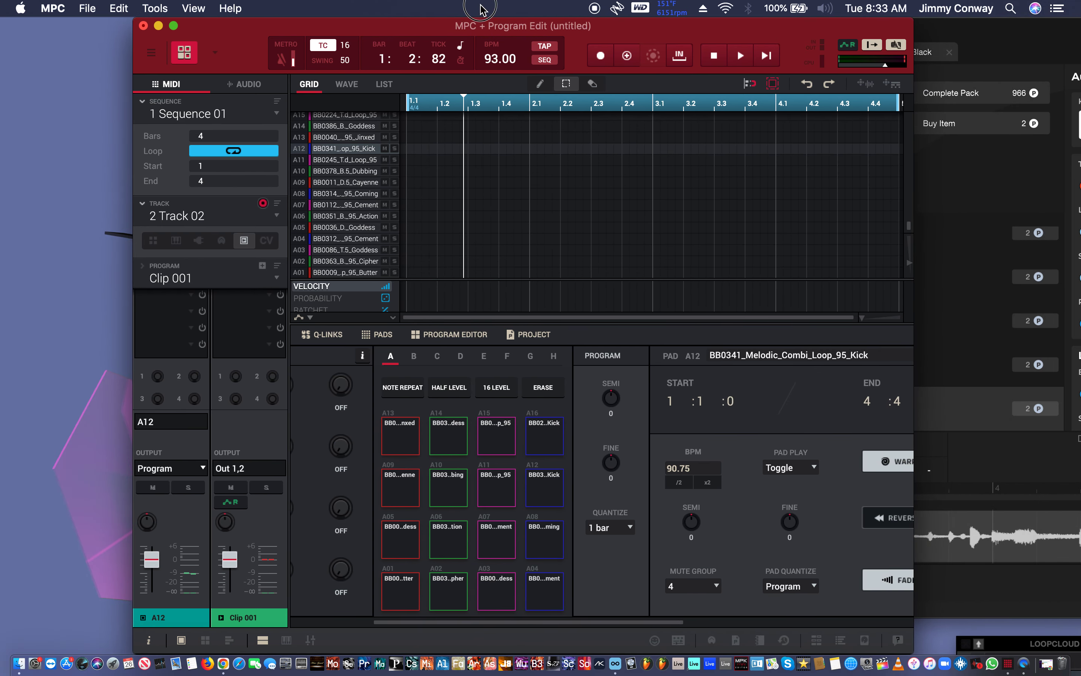
pyautogui.hscroll(6, 673, 476)
pyautogui.hscroll(-7, 674, 475)
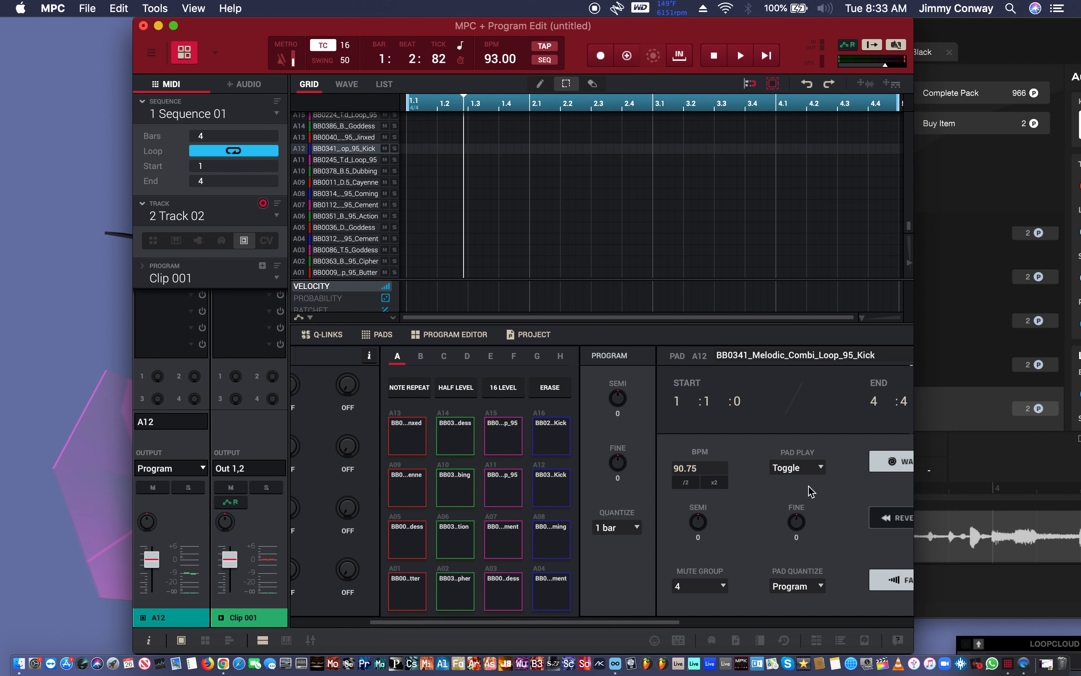
pyautogui.hscroll(3, 810, 490)
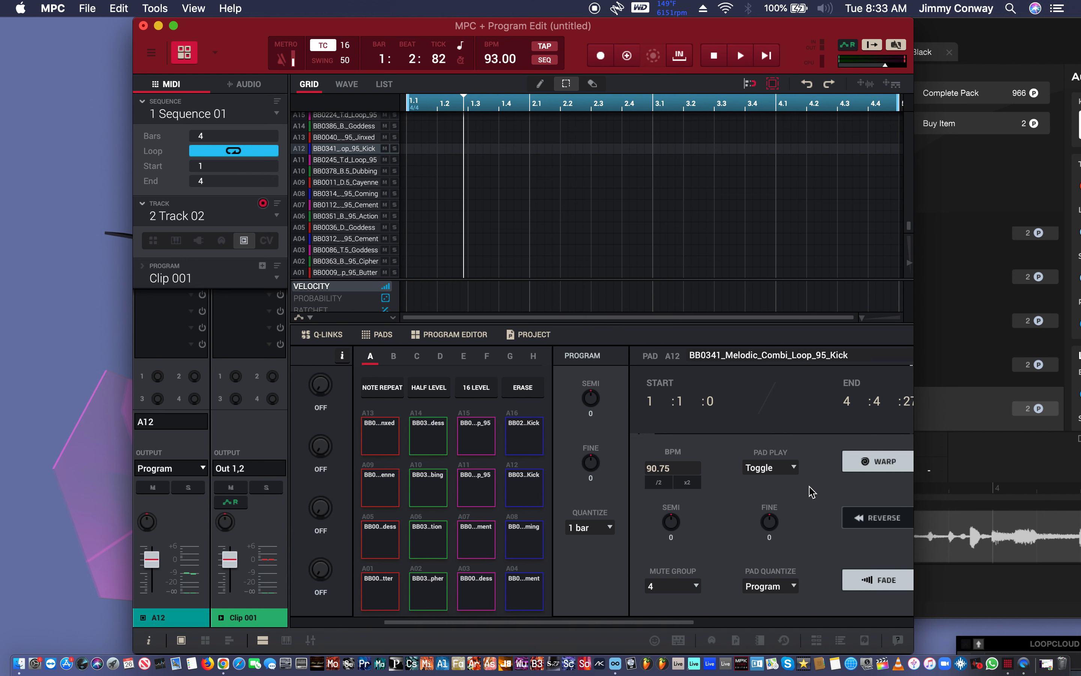
# - Trigger the bass loops on pads A14, A10, A06 and A02 one after another
pyautogui.click(430, 444)
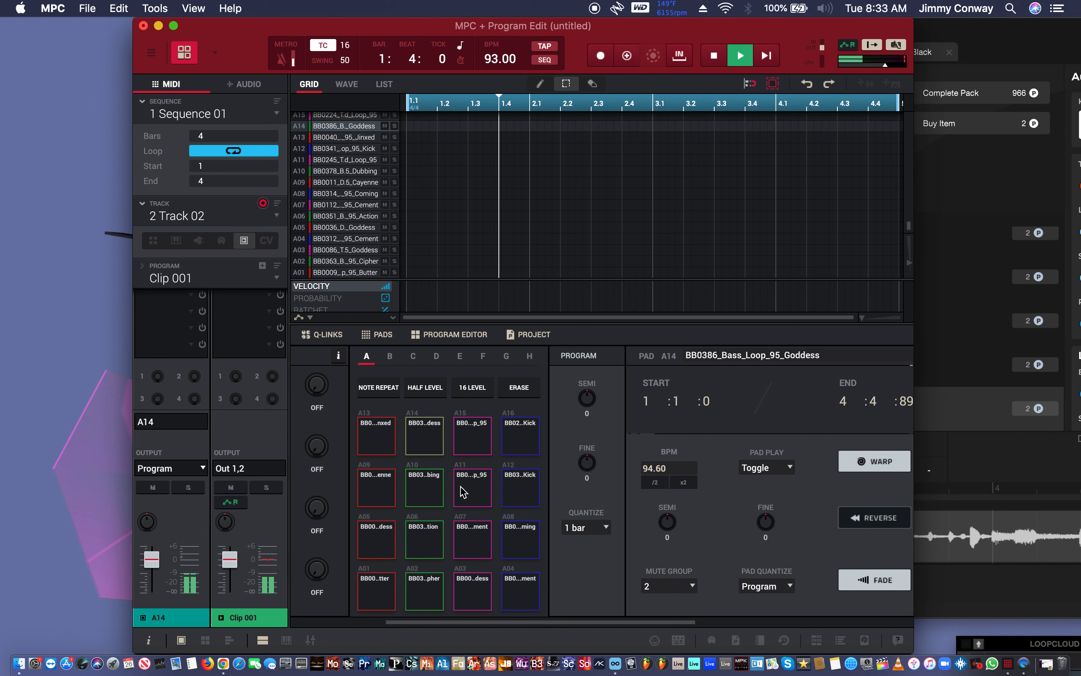
pyautogui.click(425, 492)
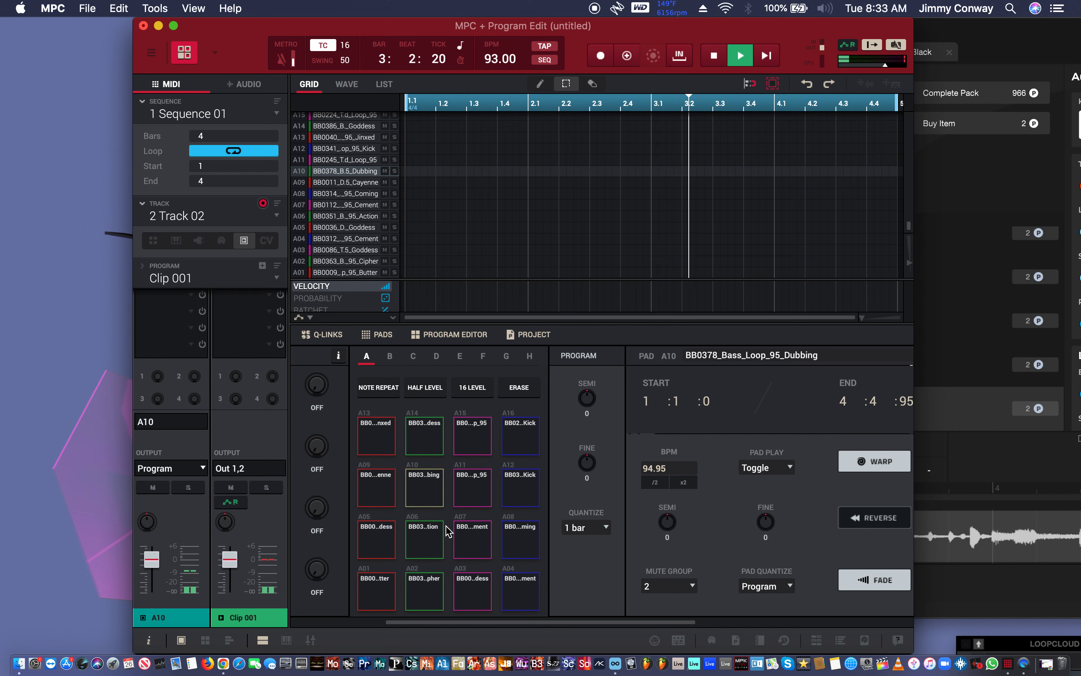
pyautogui.click(434, 540)
pyautogui.click(425, 600)
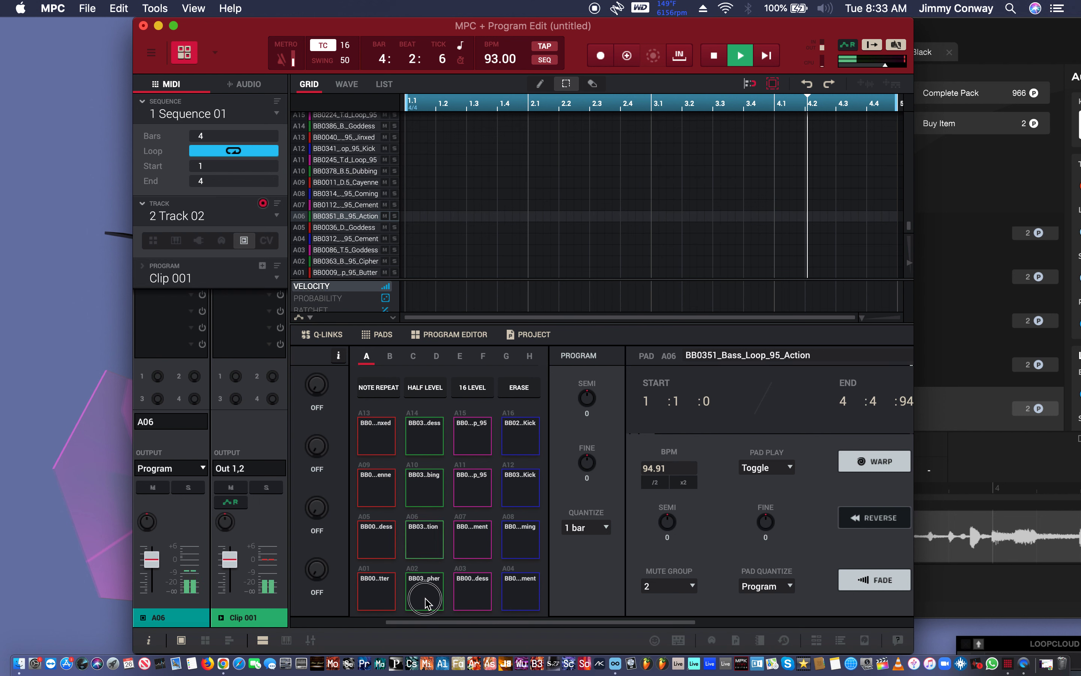
# - Trigger pads A03 and A07 and halve their clip BPMs to 95.37 and 94.97
pyautogui.click(491, 598)
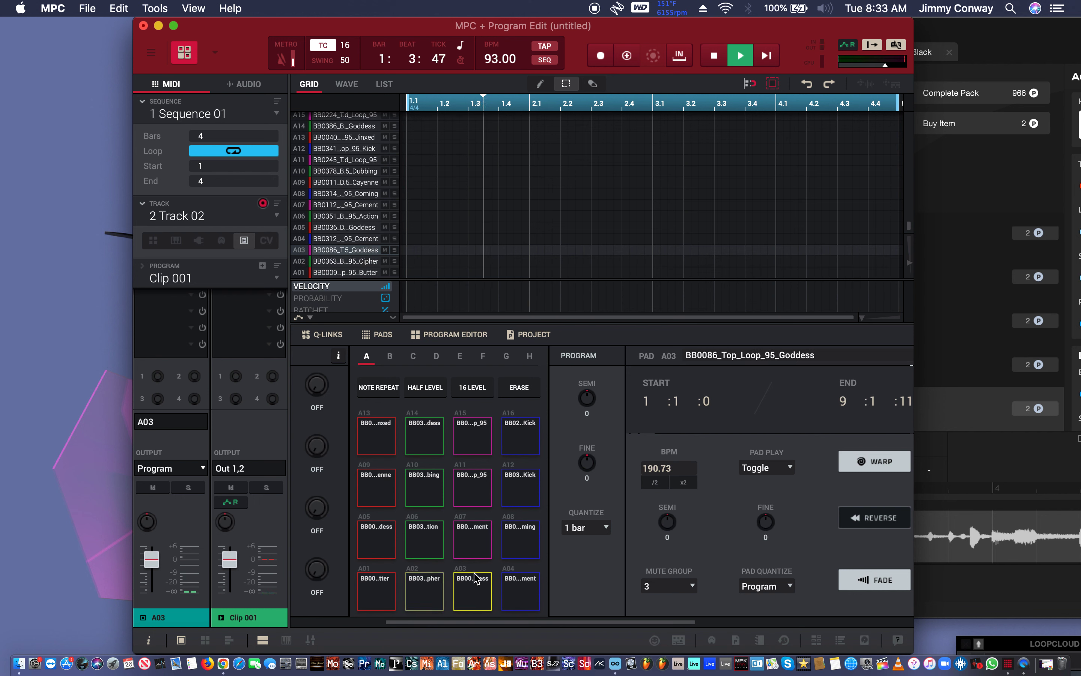
pyautogui.click(654, 484)
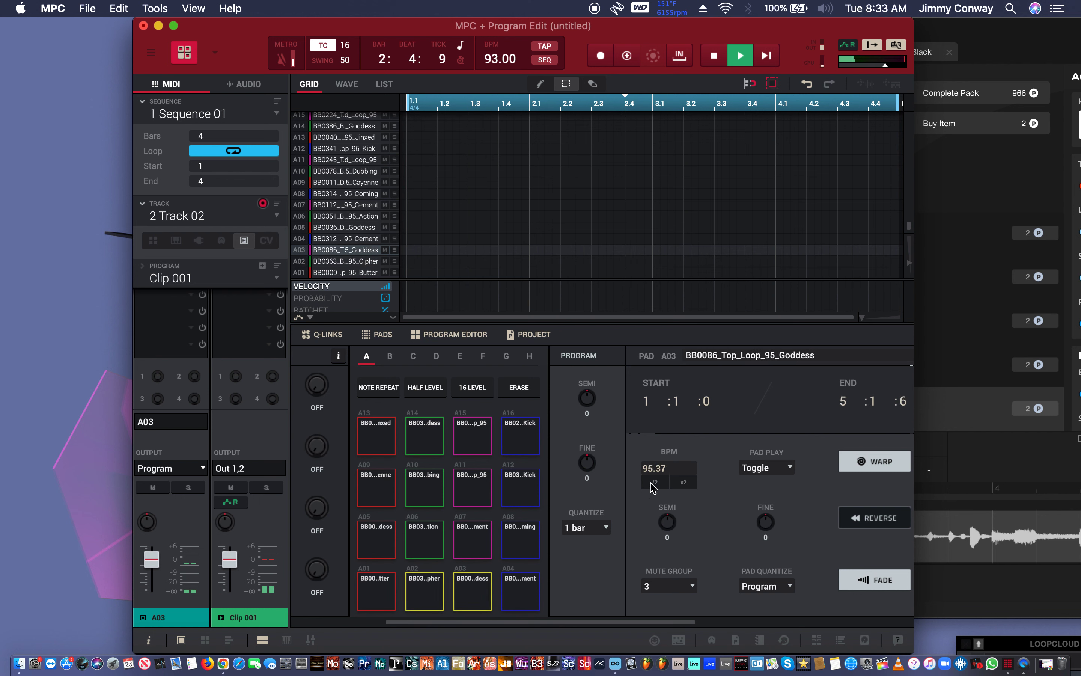
pyautogui.click(477, 542)
pyautogui.click(655, 483)
# - Compare the Top Add loops on pads A11 and A15 and check pad A11's BPM
pyautogui.click(472, 498)
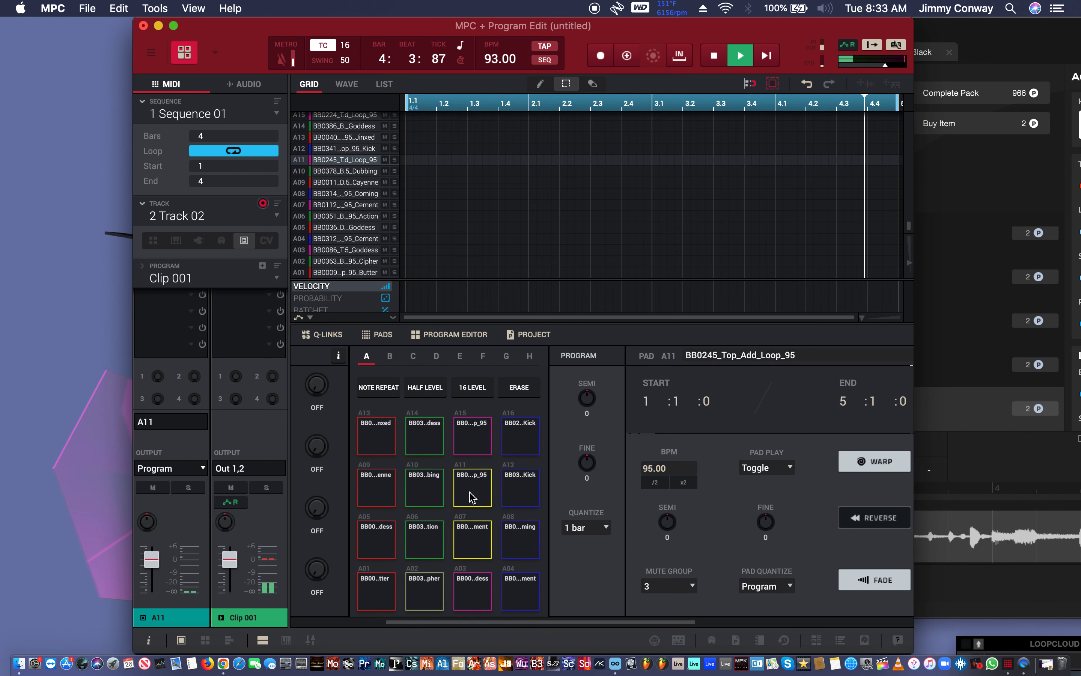
pyautogui.click(468, 441)
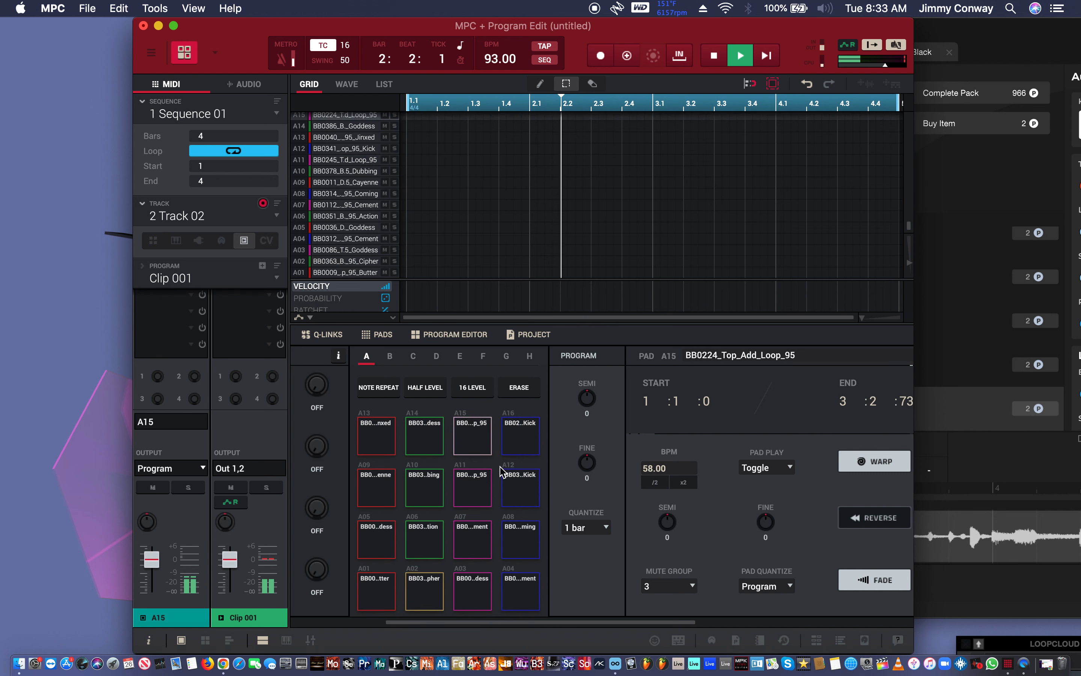
pyautogui.click(467, 489)
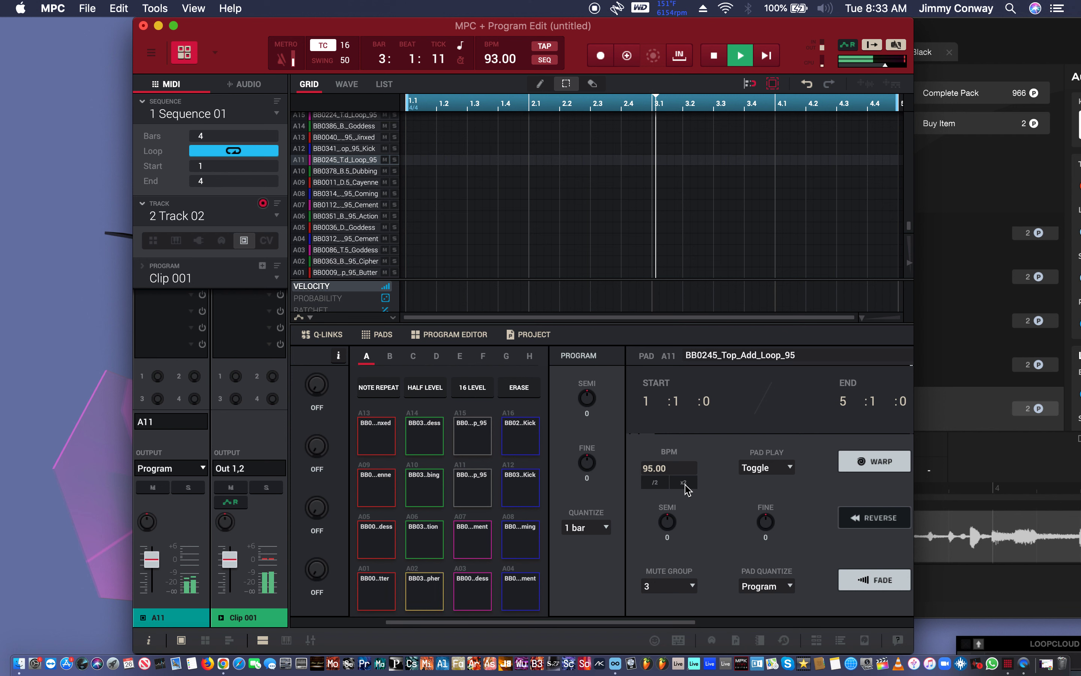
# - Try doubled and halved BPM values for BB0224_Top_Add_Loop_95 on pad A15
pyautogui.click(470, 442)
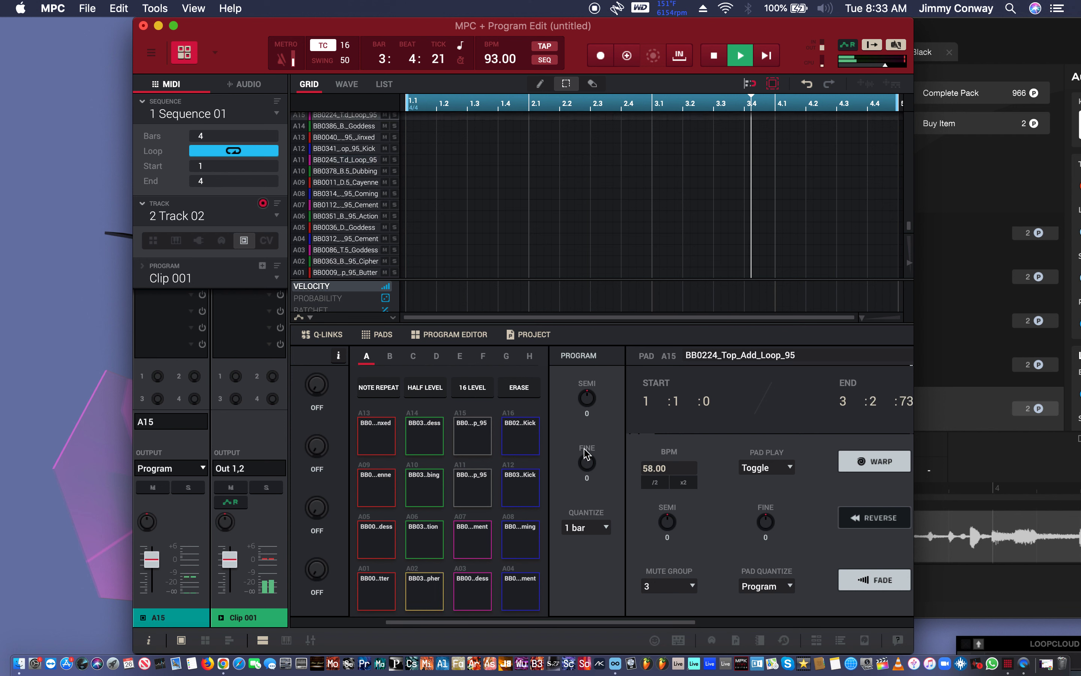
pyautogui.click(684, 483)
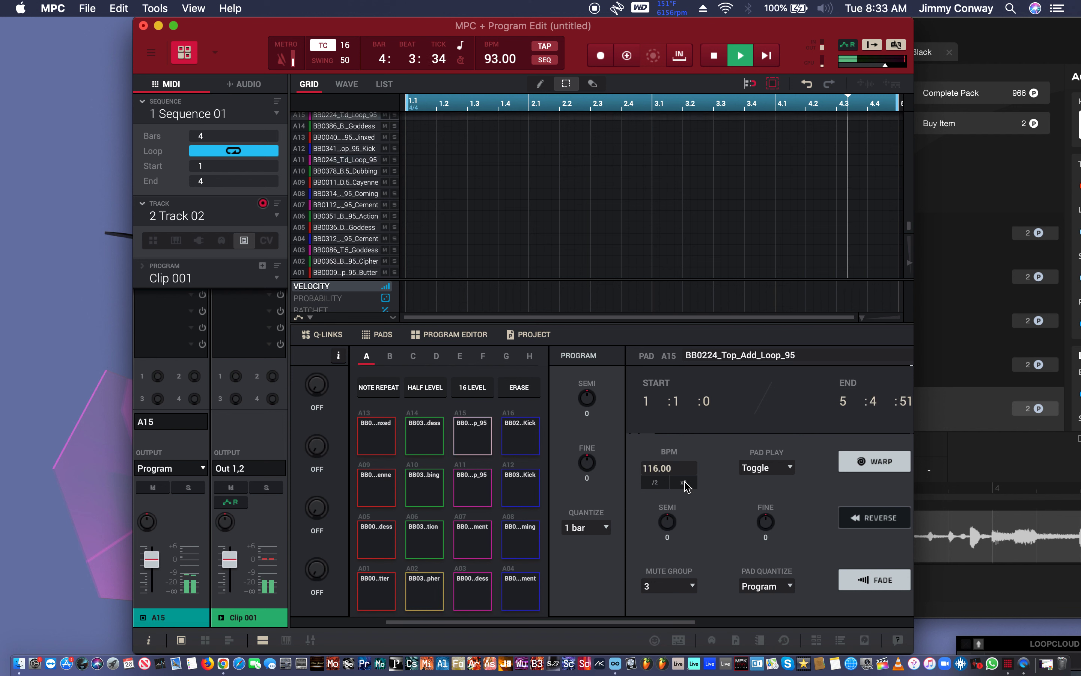
pyautogui.click(656, 484)
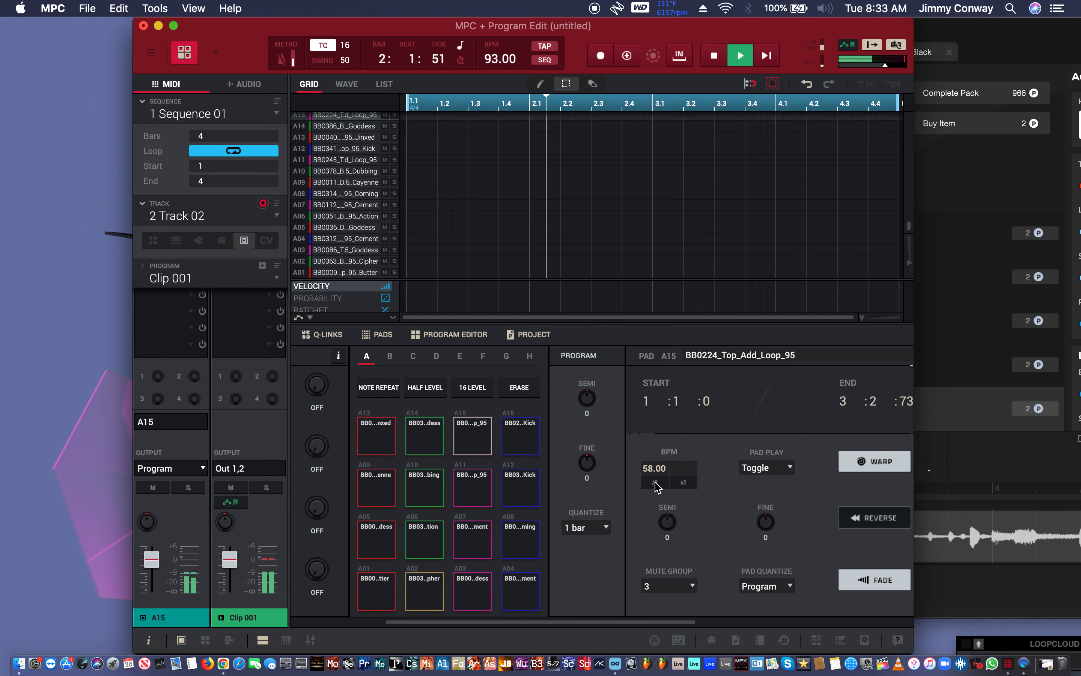
pyautogui.click(656, 484)
pyautogui.click(684, 482)
pyautogui.click(683, 482)
pyautogui.click(684, 482)
pyautogui.click(655, 483)
pyautogui.click(655, 483)
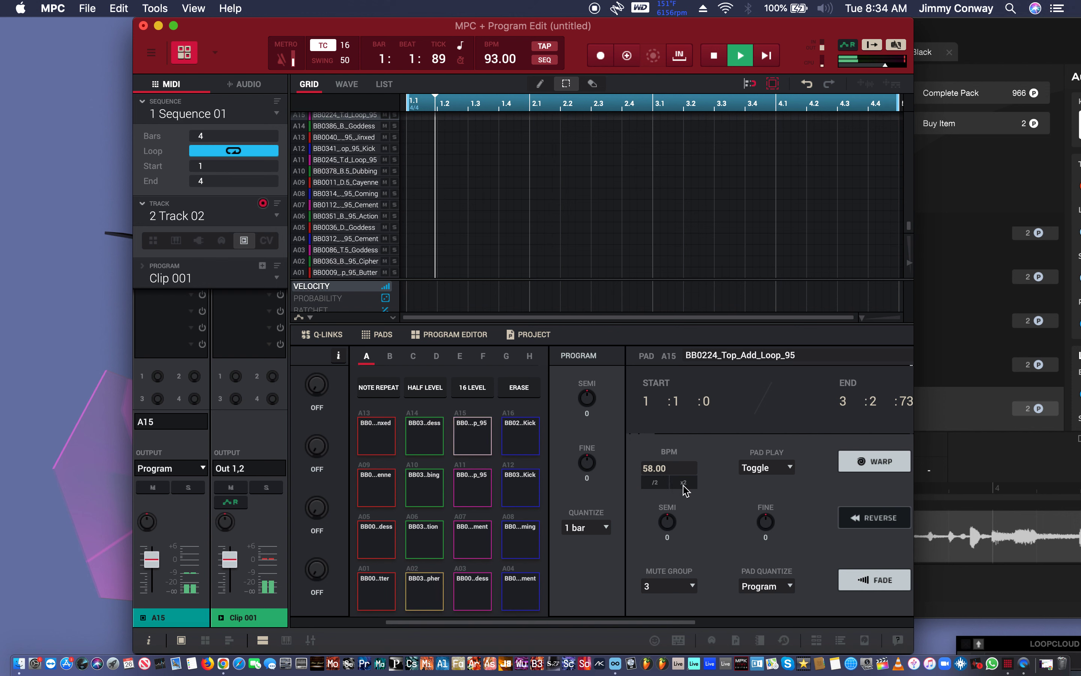
# - Trigger the Combi loop on pad A16, stop pad A15 and toggle the bass loop on pad A02
pyautogui.click(521, 440)
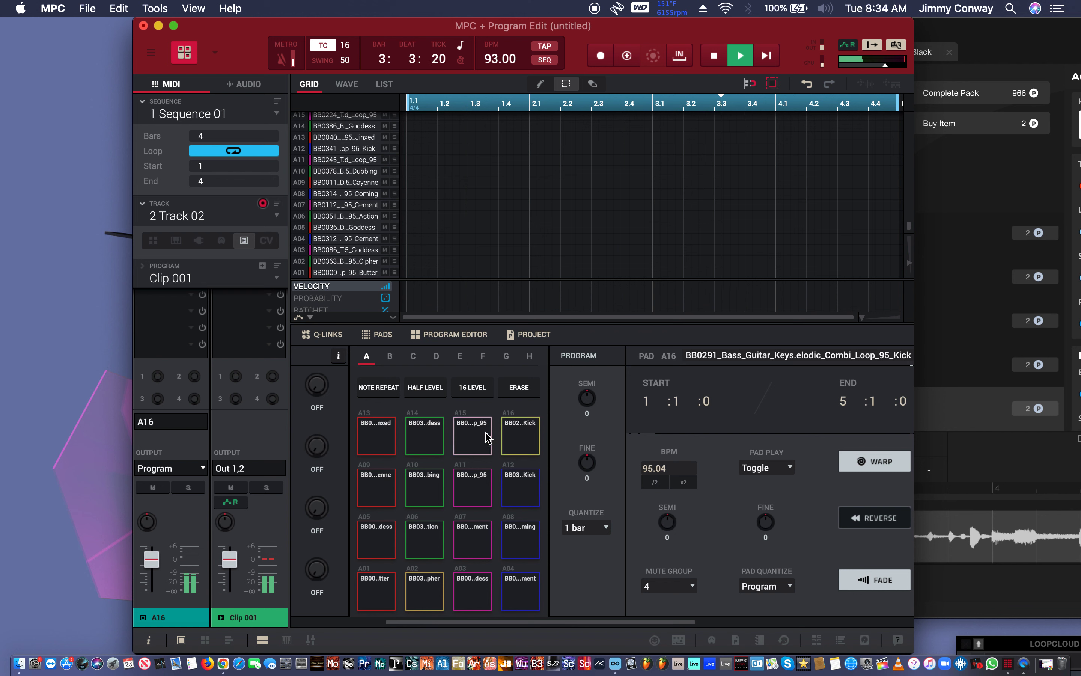
pyautogui.click(473, 436)
pyautogui.click(416, 592)
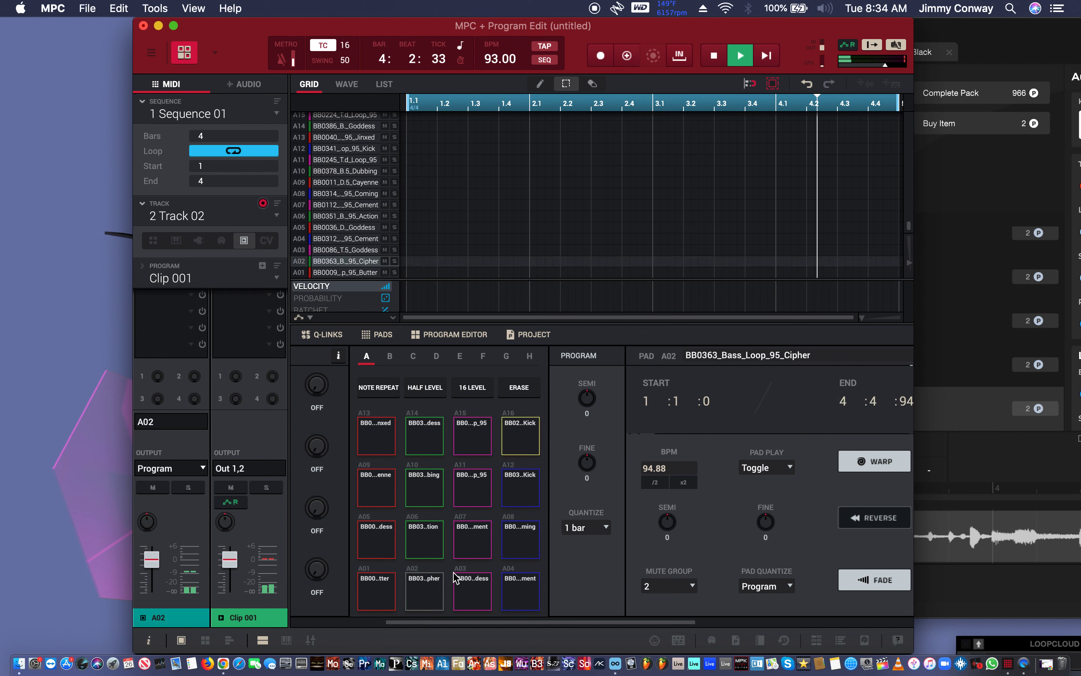
pyautogui.click(437, 596)
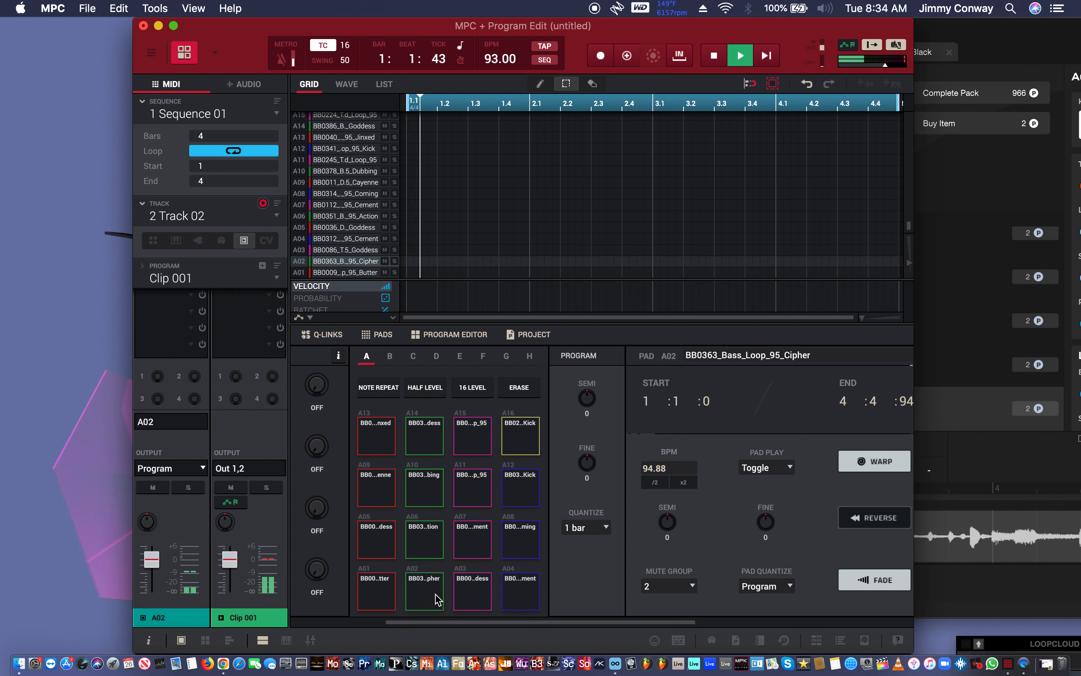
# - Trigger the melodic loops on pads A12, A08 and A04, halving pad A08's BPM to 80.75
pyautogui.click(518, 496)
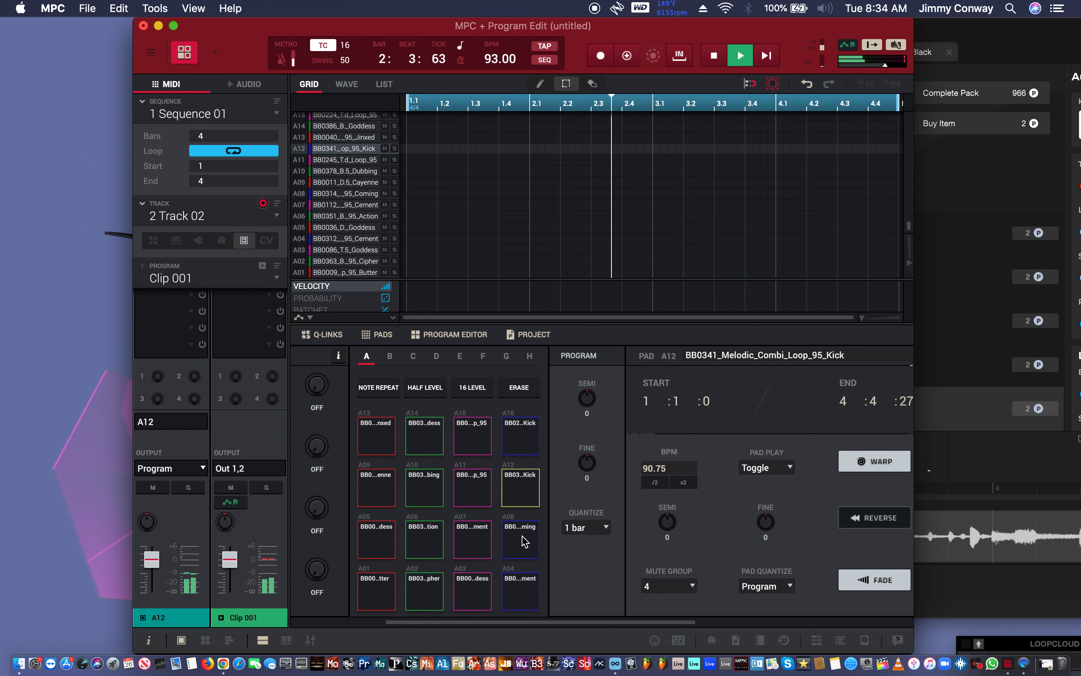
pyautogui.click(518, 551)
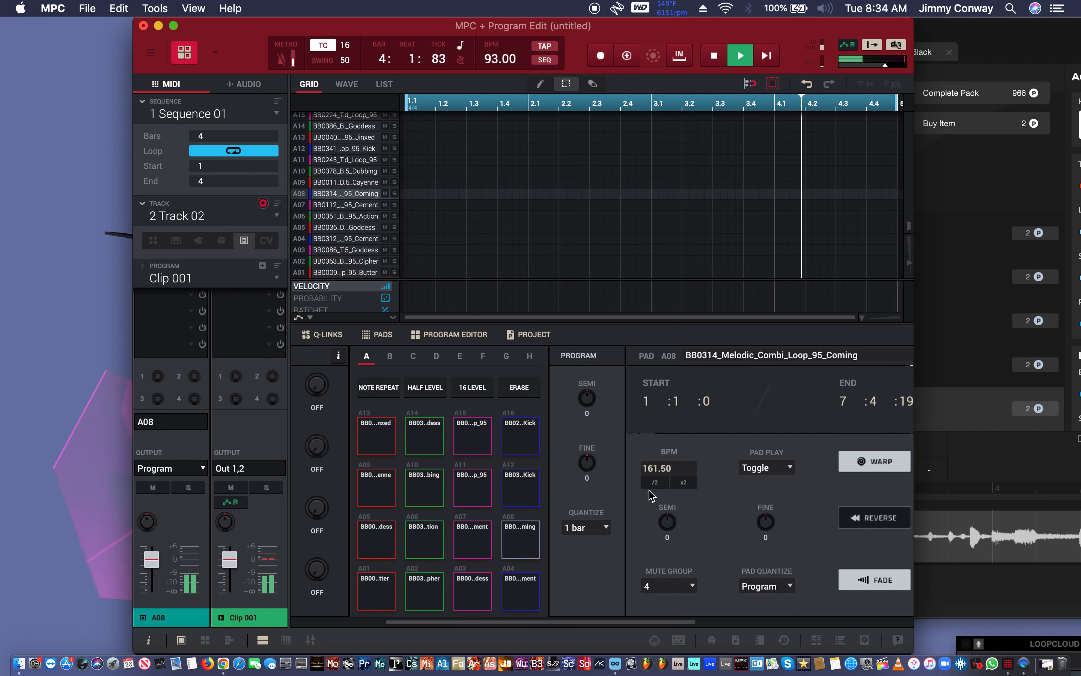
pyautogui.click(656, 482)
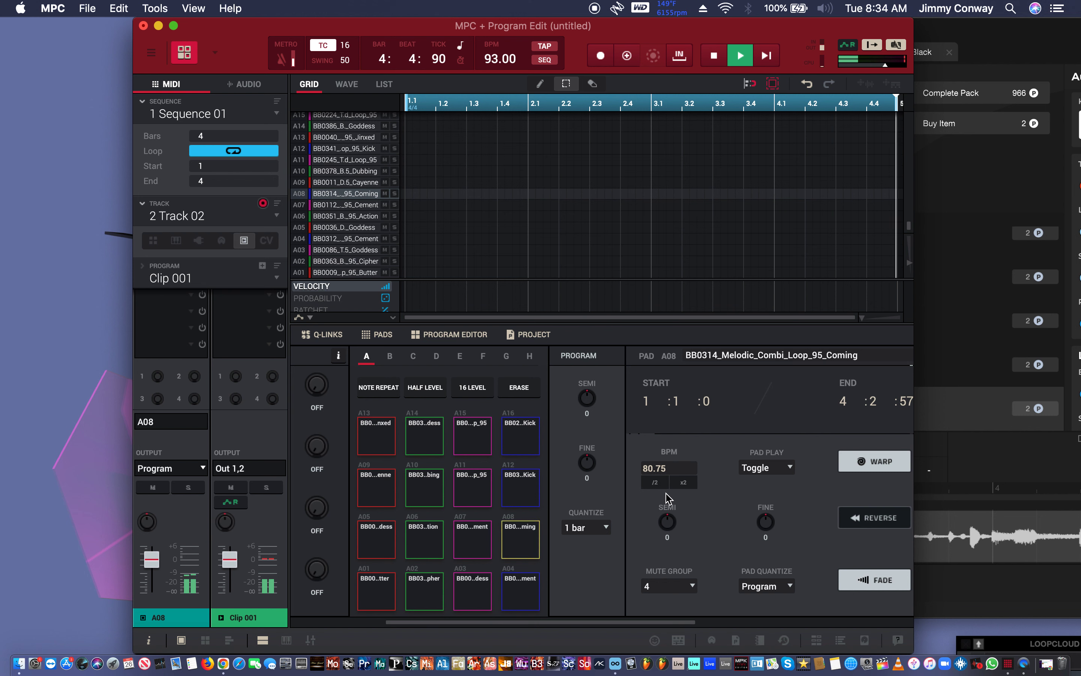
pyautogui.click(527, 587)
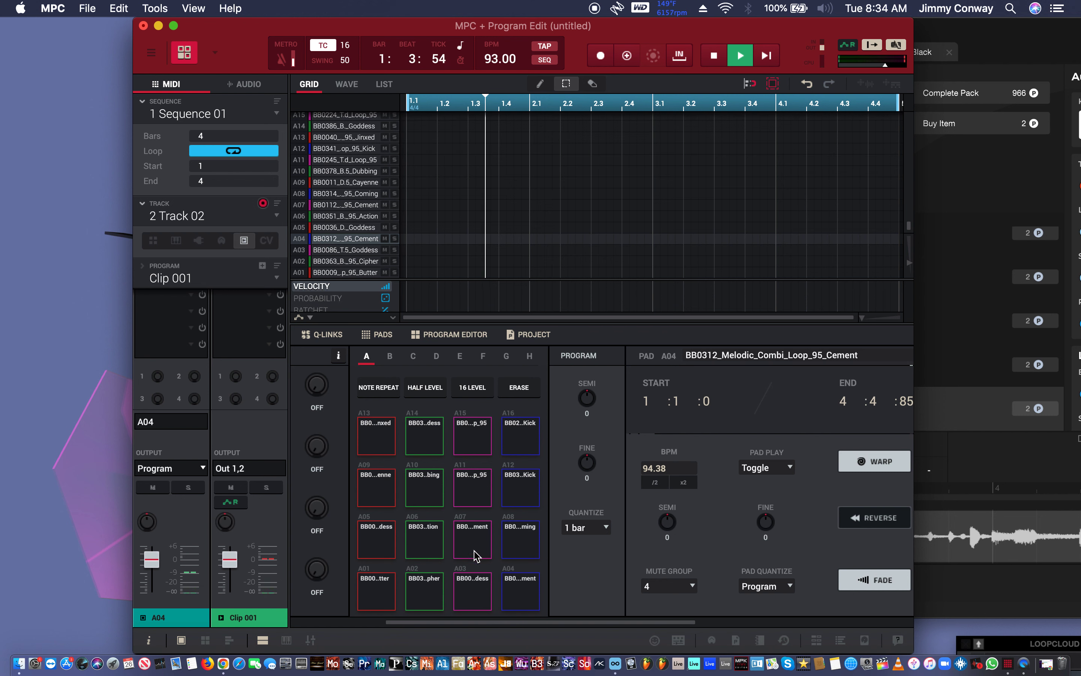
# - Trigger pads A03, A13, A09, A07 and A11 to hear the drum loops with the top and hat loops
pyautogui.click(474, 590)
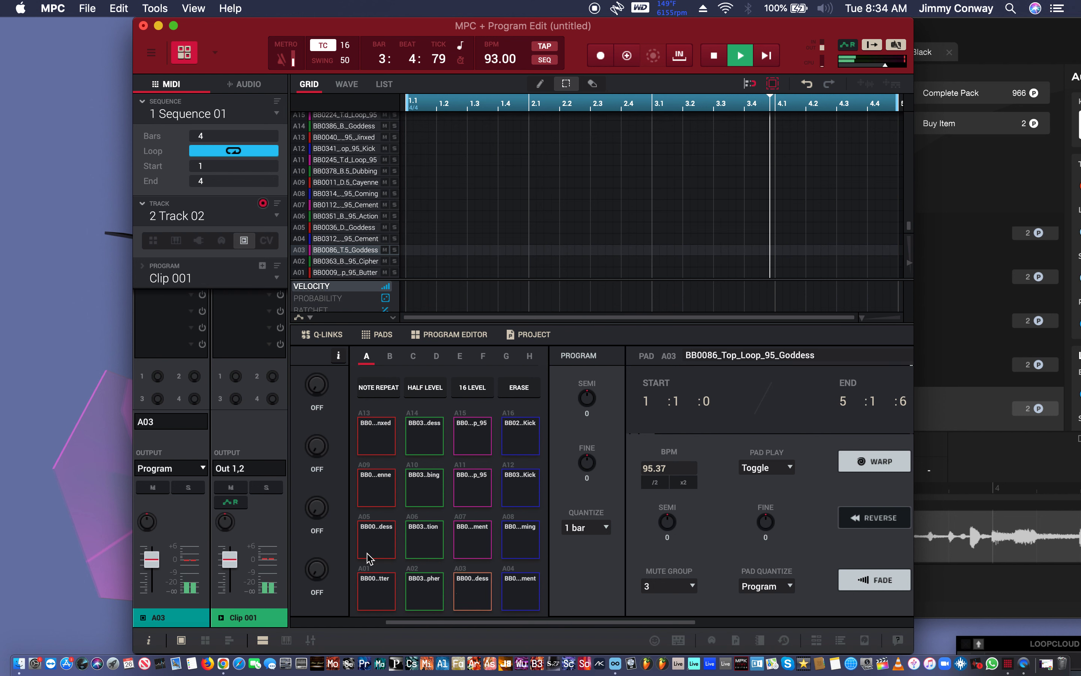
pyautogui.click(383, 439)
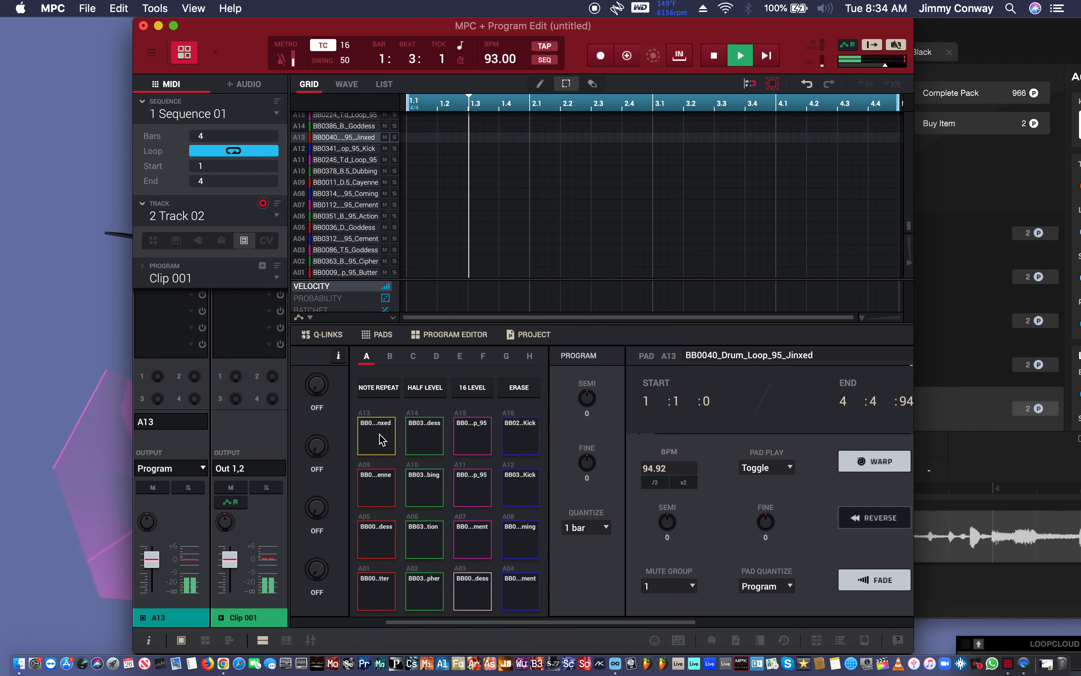
pyautogui.click(382, 498)
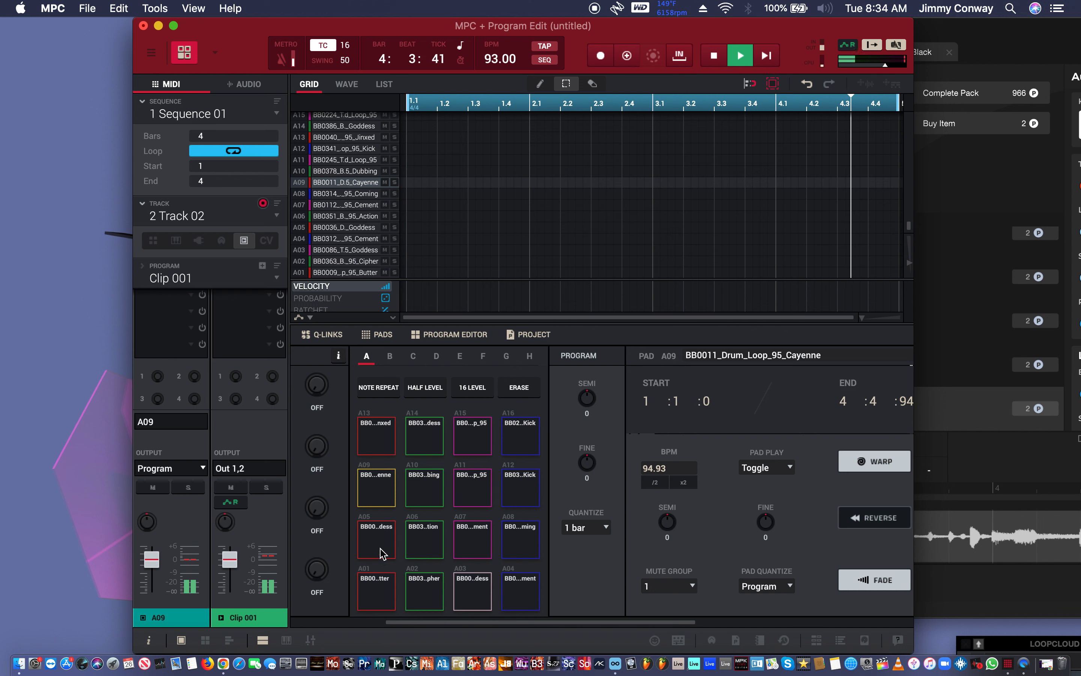
pyautogui.click(477, 551)
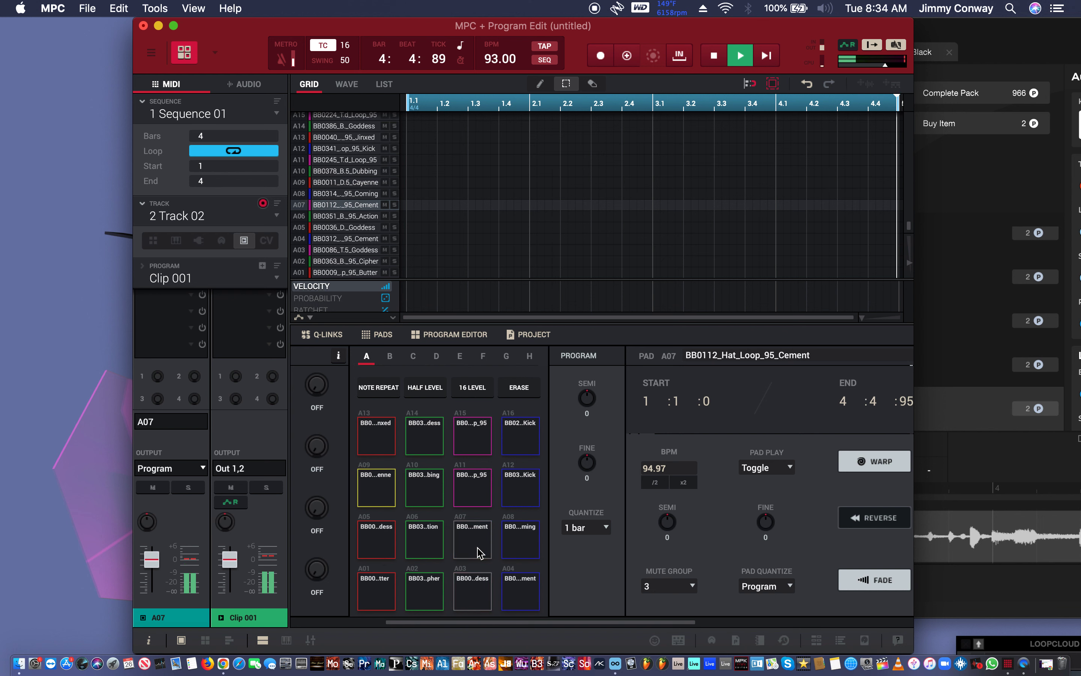
pyautogui.click(477, 492)
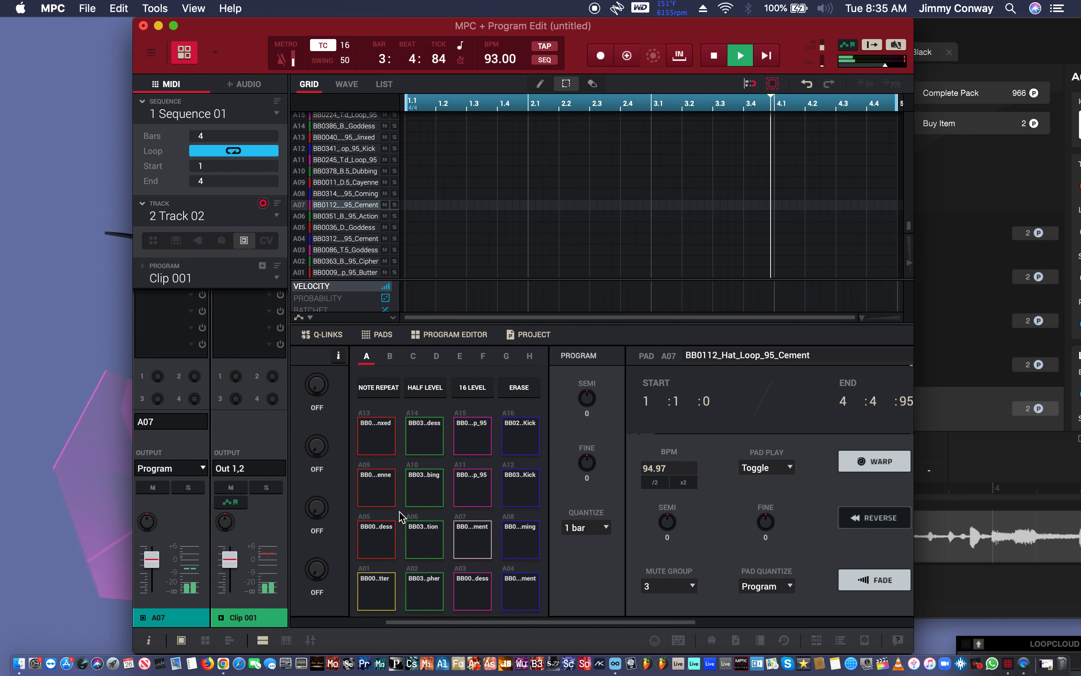
# - Play pads A03, A05, A07, A09, A08 and A04 live to combine their loops, and switch back to Loopcloud
pyautogui.press('c')
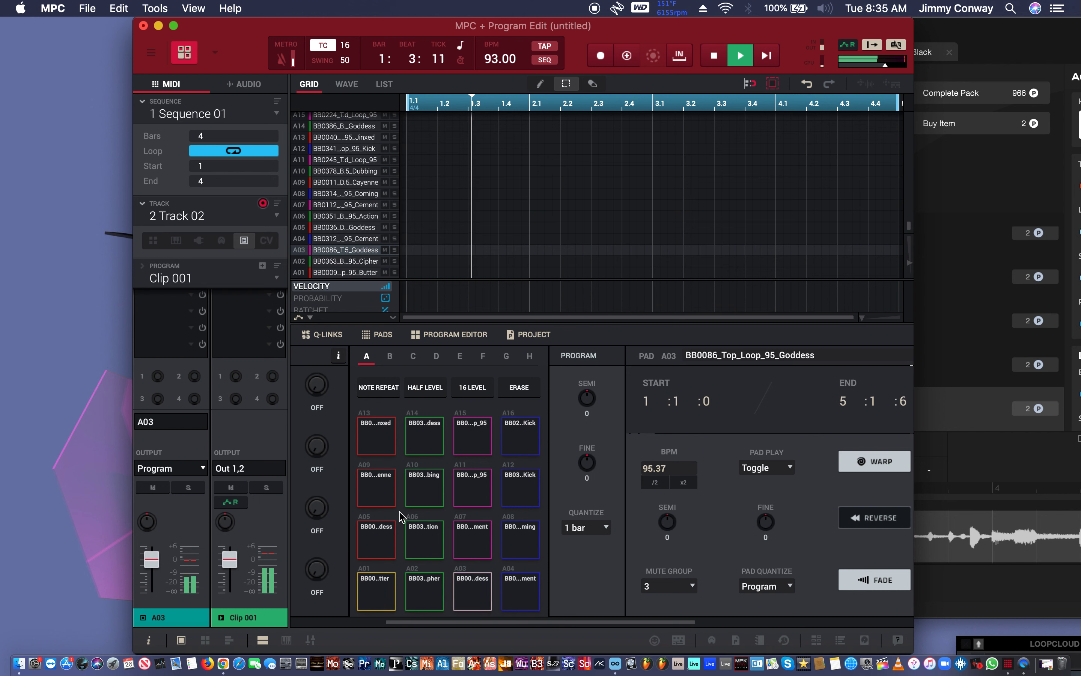
pyautogui.press('a')
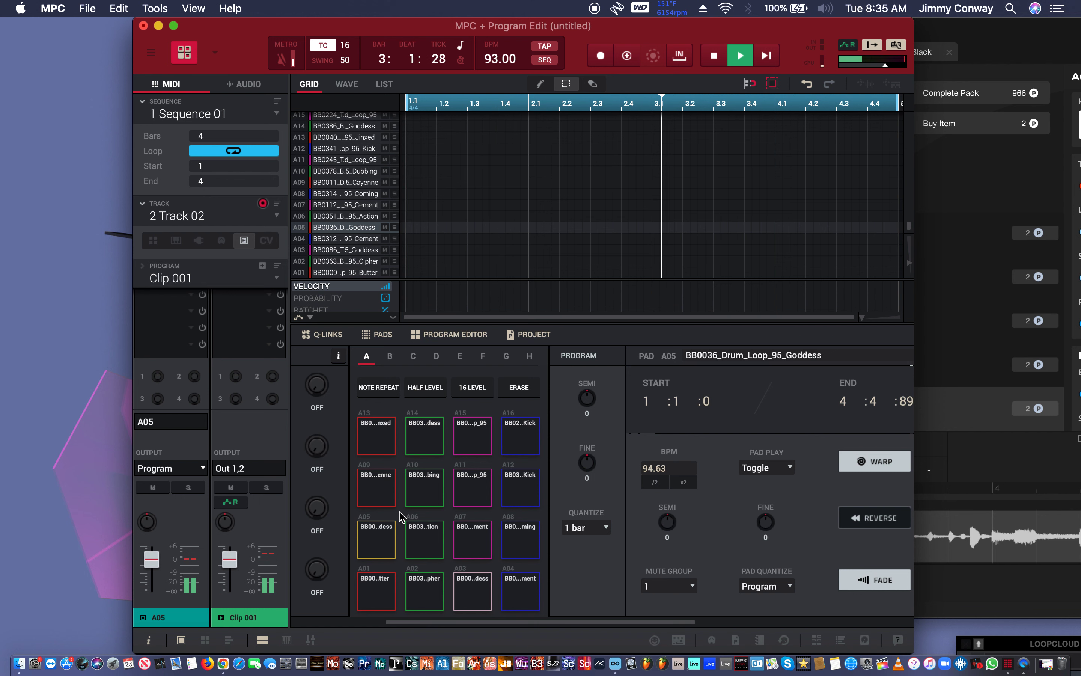
pyautogui.press('d')
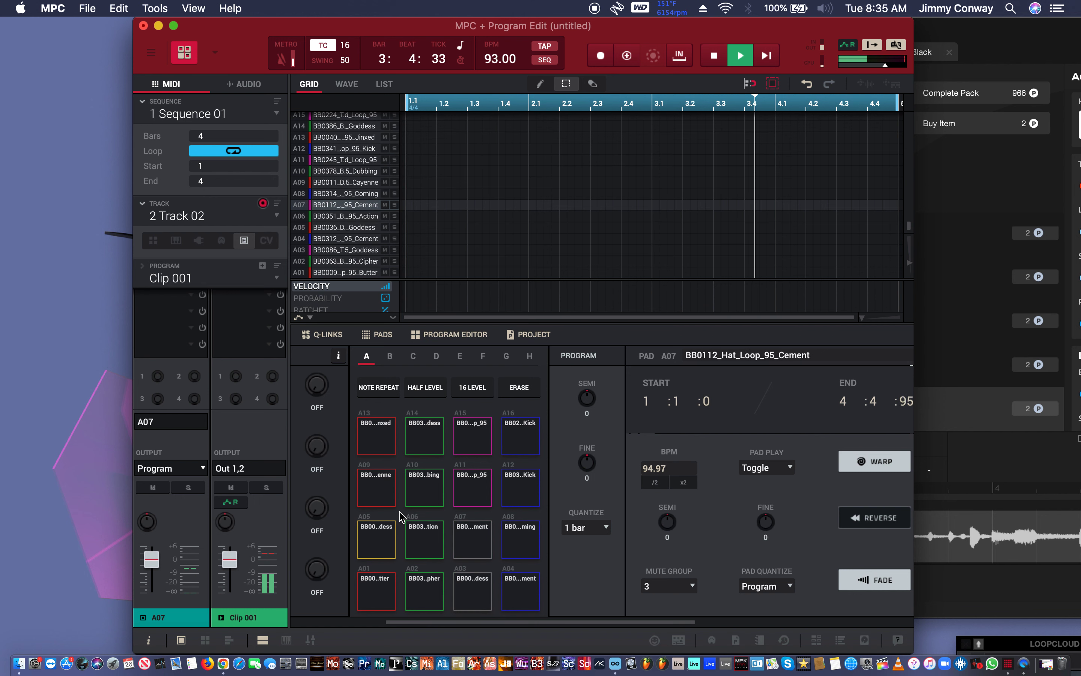
pyautogui.press('q')
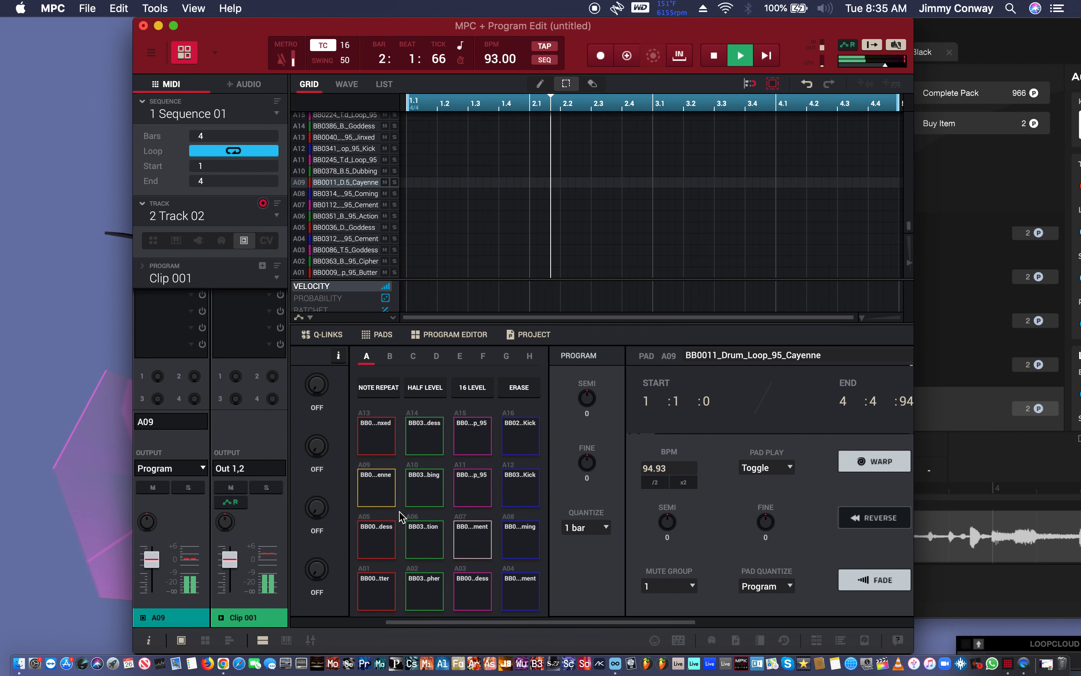
pyautogui.press('f')
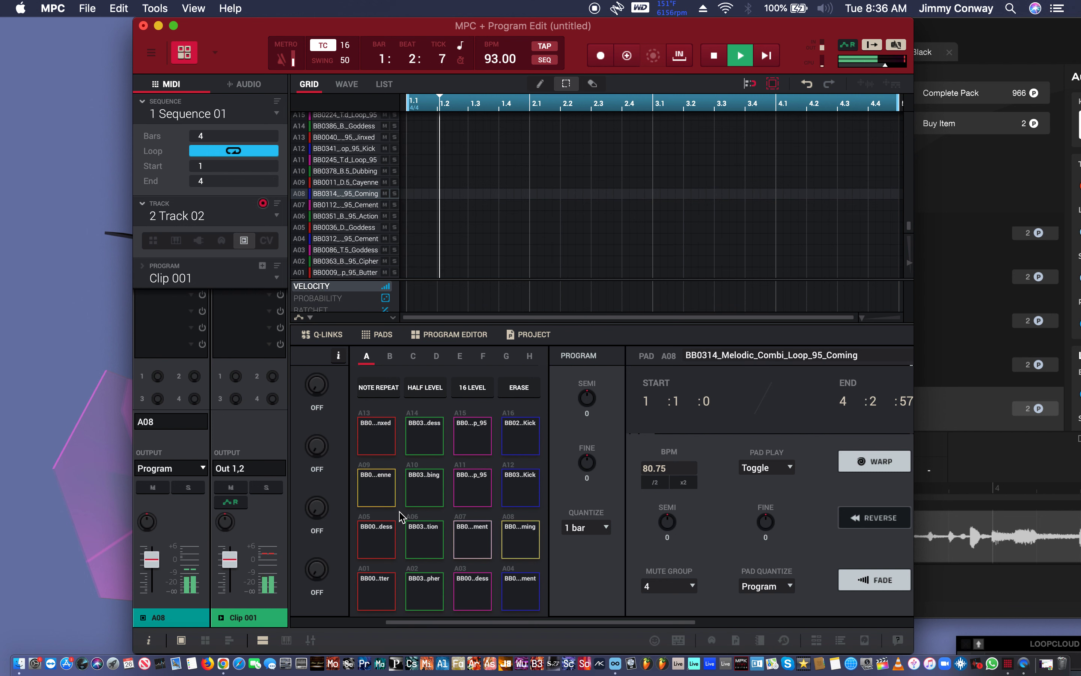
pyautogui.press('v')
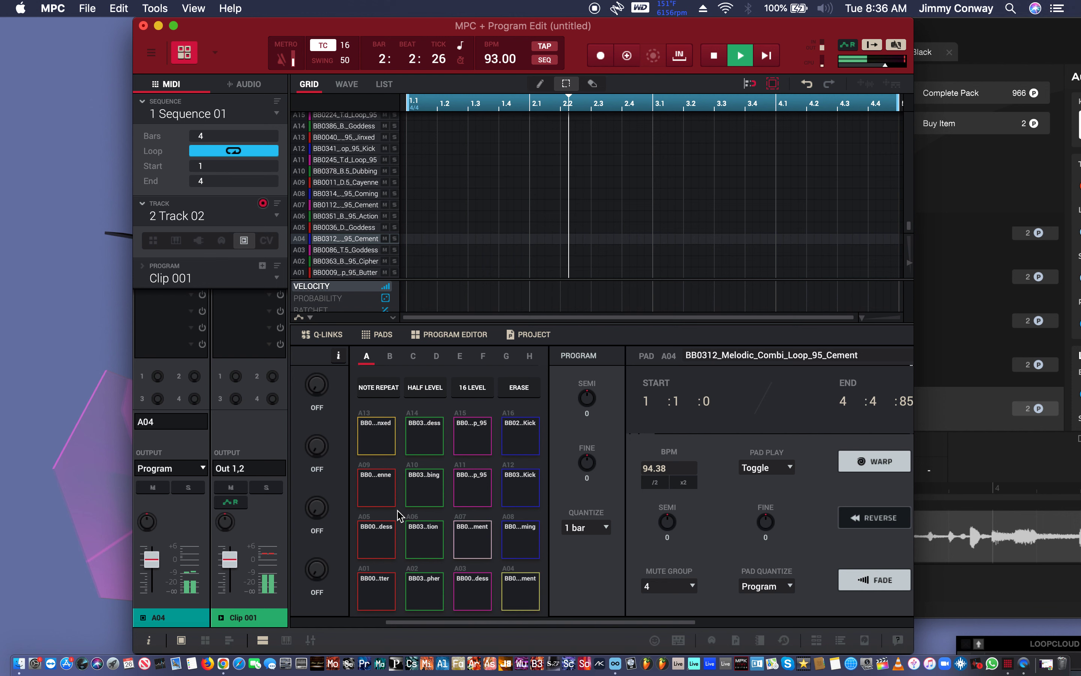
pyautogui.click(1018, 39)
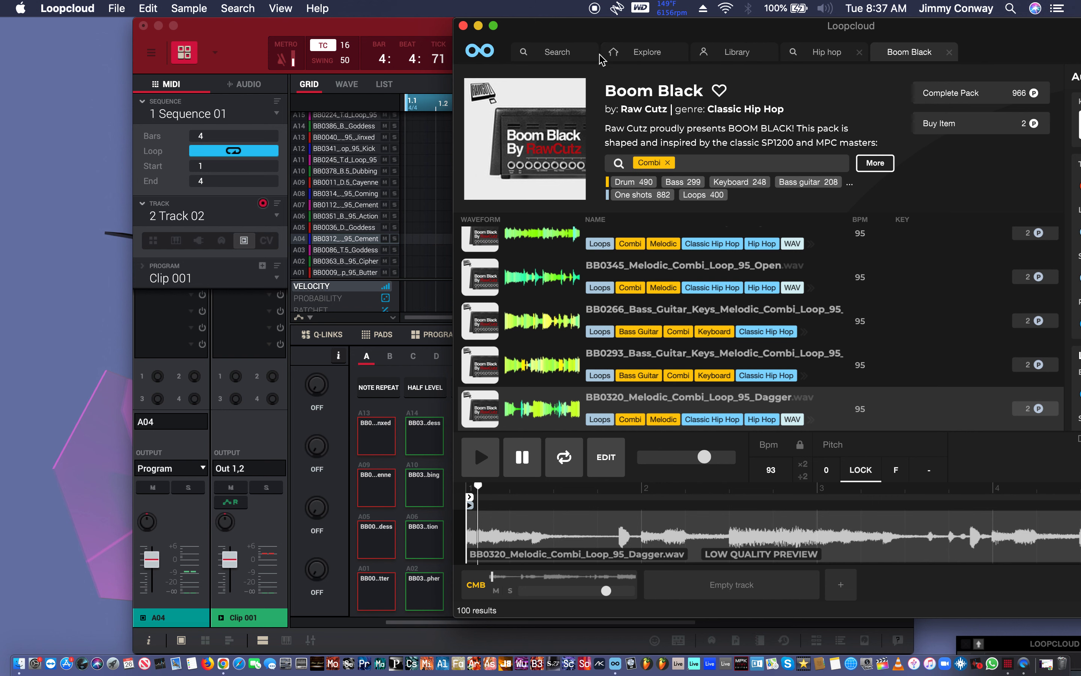
# - Reposition the Loopcloud window, switch to MPC and trigger the drum loops on pads A13, A09, A05 and A01
pyautogui.moveTo(579, 27); pyautogui.dragTo(539, 25)
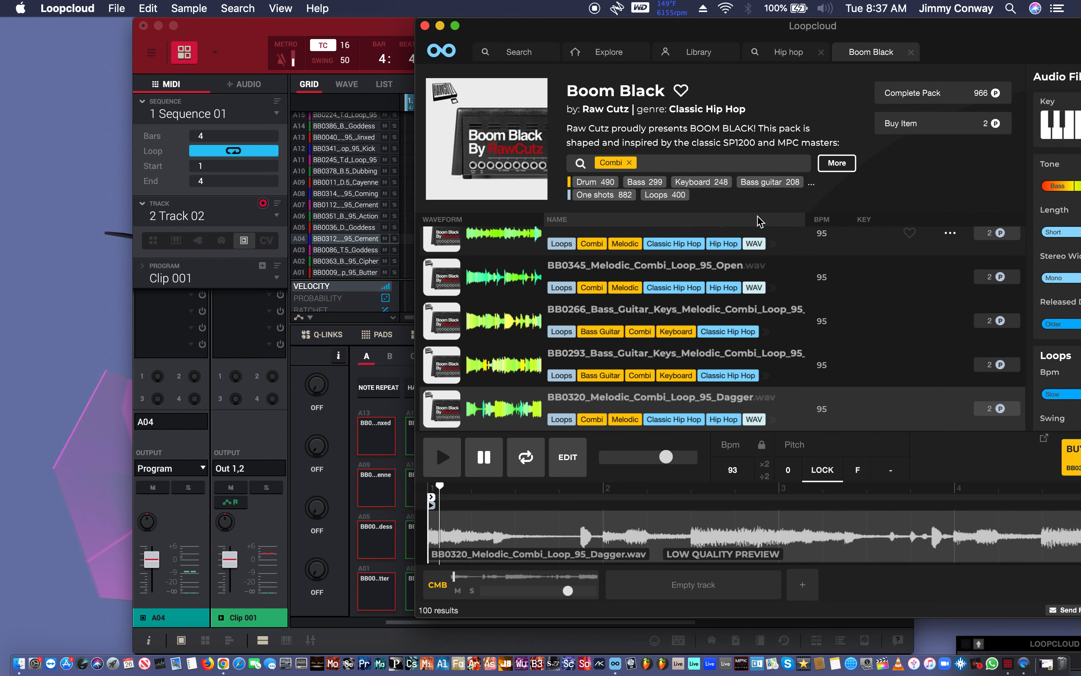
pyautogui.moveTo(493, 30); pyautogui.dragTo(574, 63)
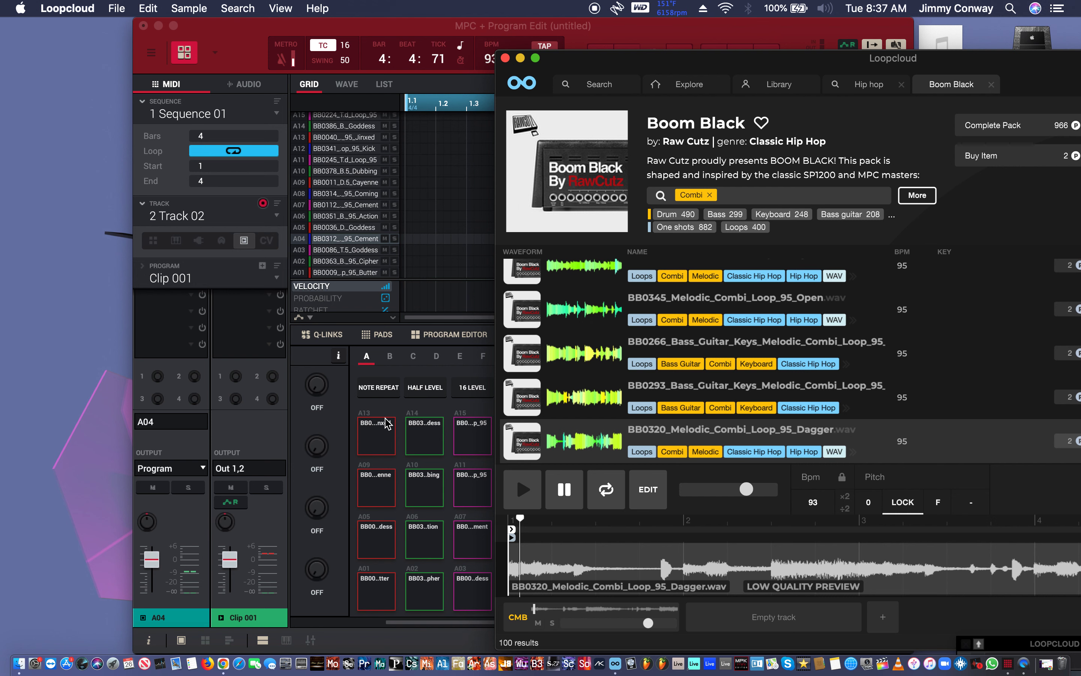
pyautogui.click(384, 446)
pyautogui.click(375, 487)
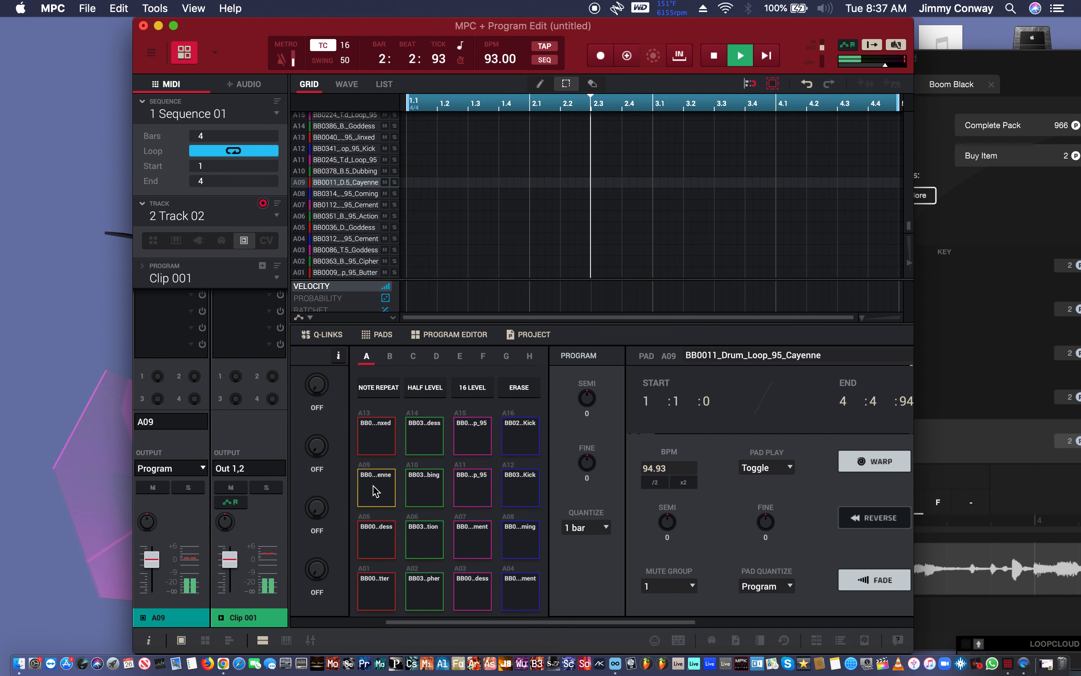
pyautogui.click(376, 537)
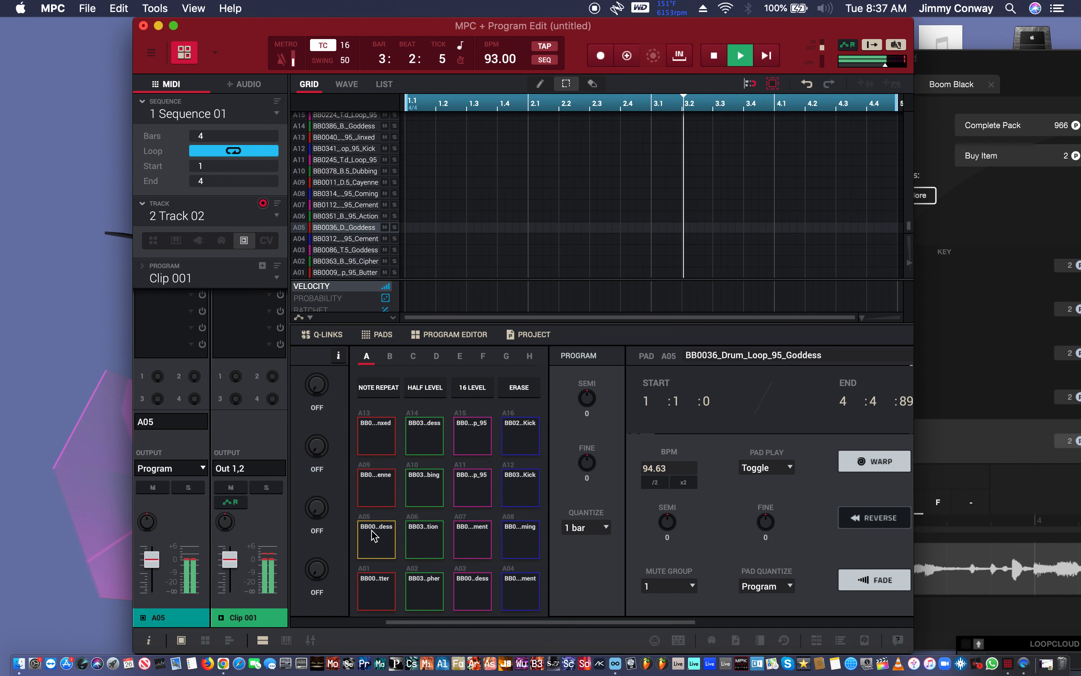
pyautogui.click(367, 581)
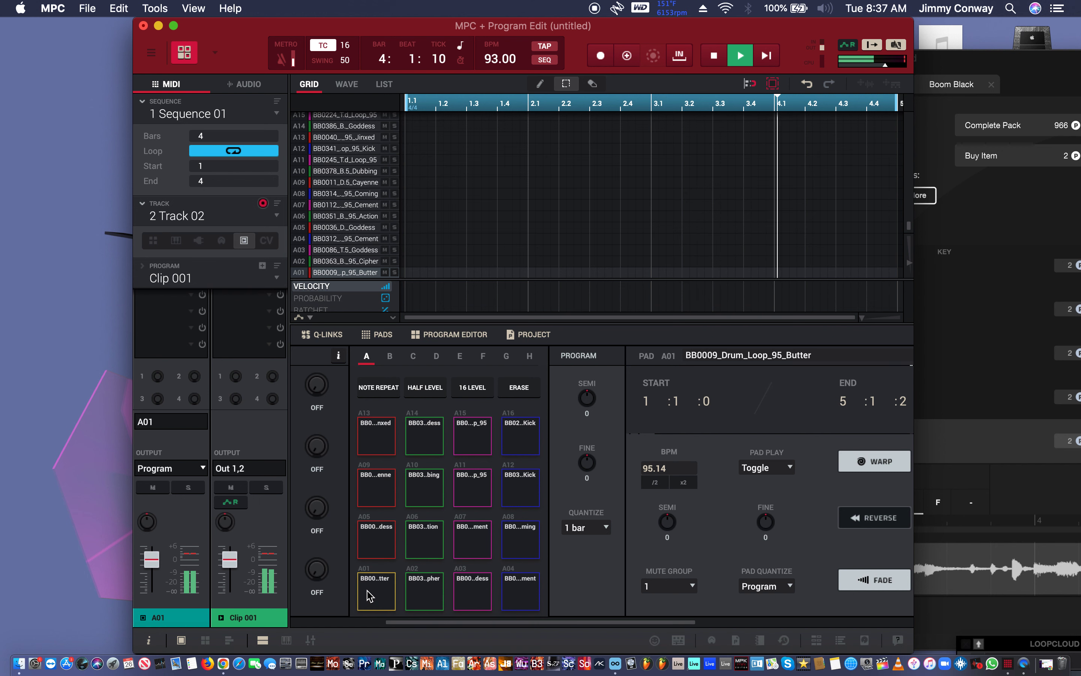
pyautogui.click(378, 541)
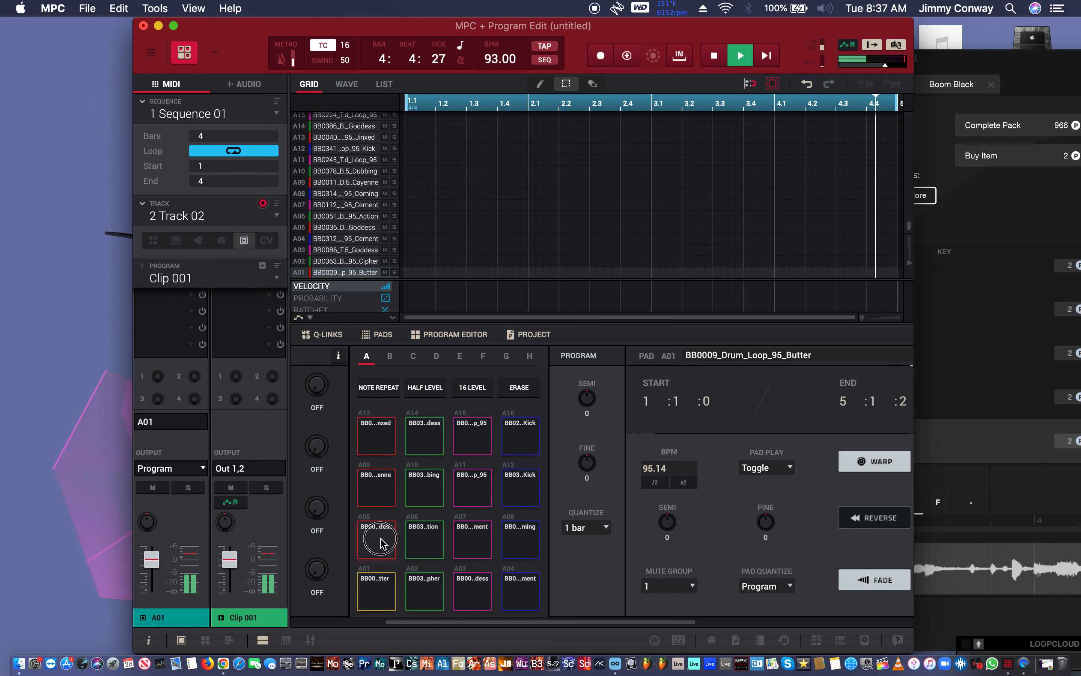
# - Switch to Loopcloud, replace the Combi filter with Drum and Loops, and preview BB0009_Drum_Loop_95_Butter and BB0181_Stripped_Drum_Loop_95_Egghead
pyautogui.moveTo(1046, 64); pyautogui.dragTo(938, 42)
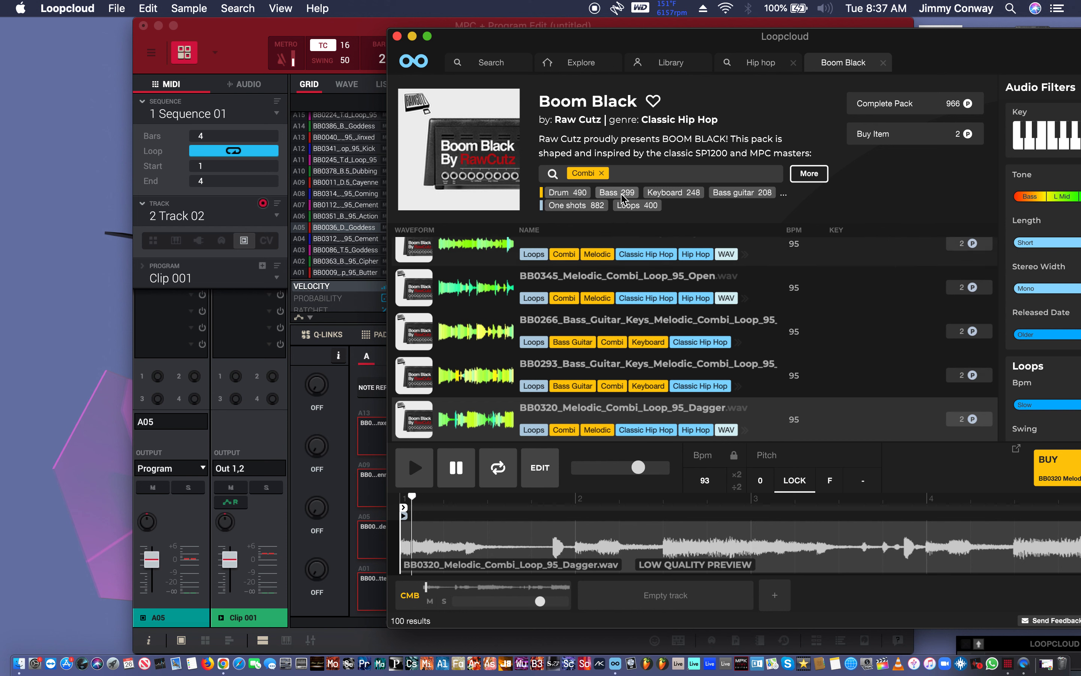
pyautogui.click(602, 173)
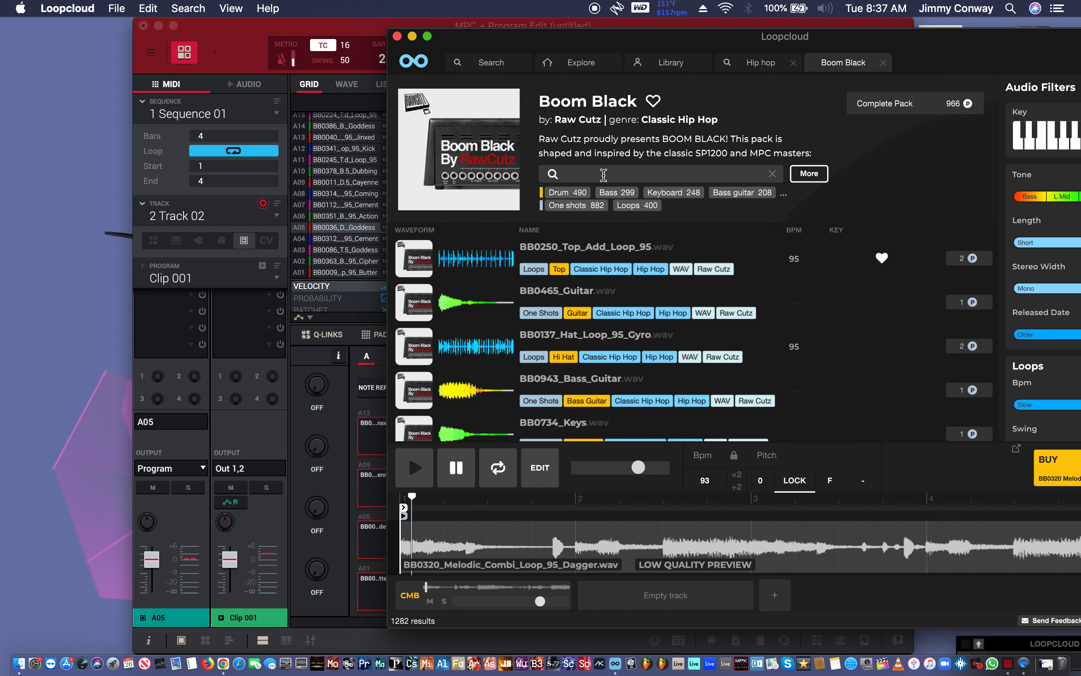
pyautogui.click(583, 193)
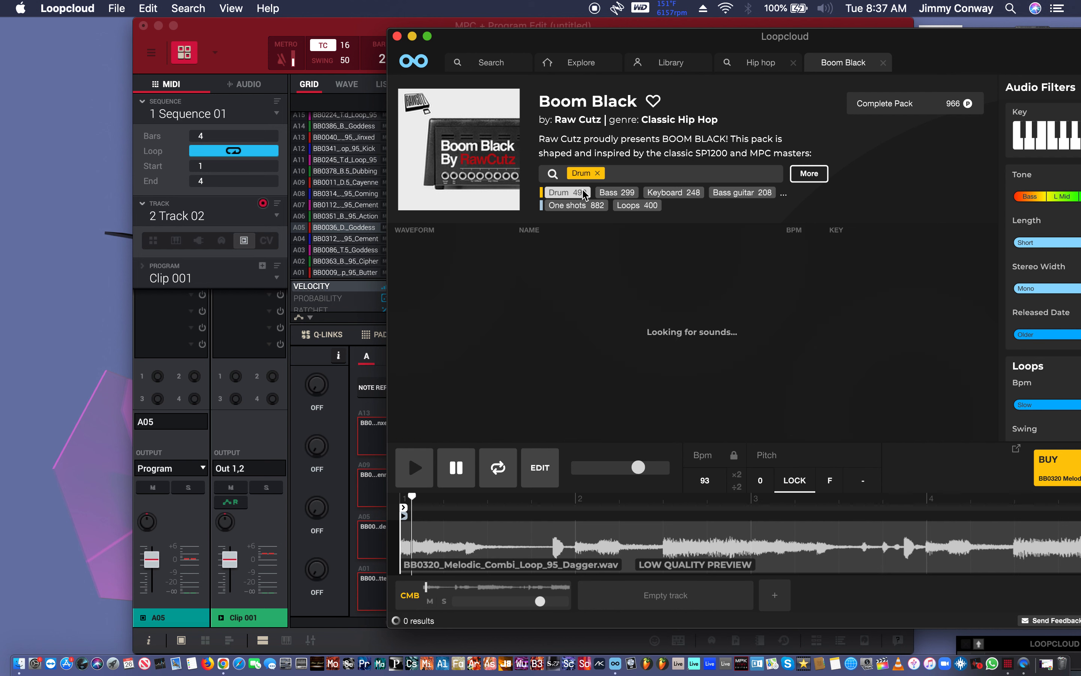
pyautogui.click(642, 208)
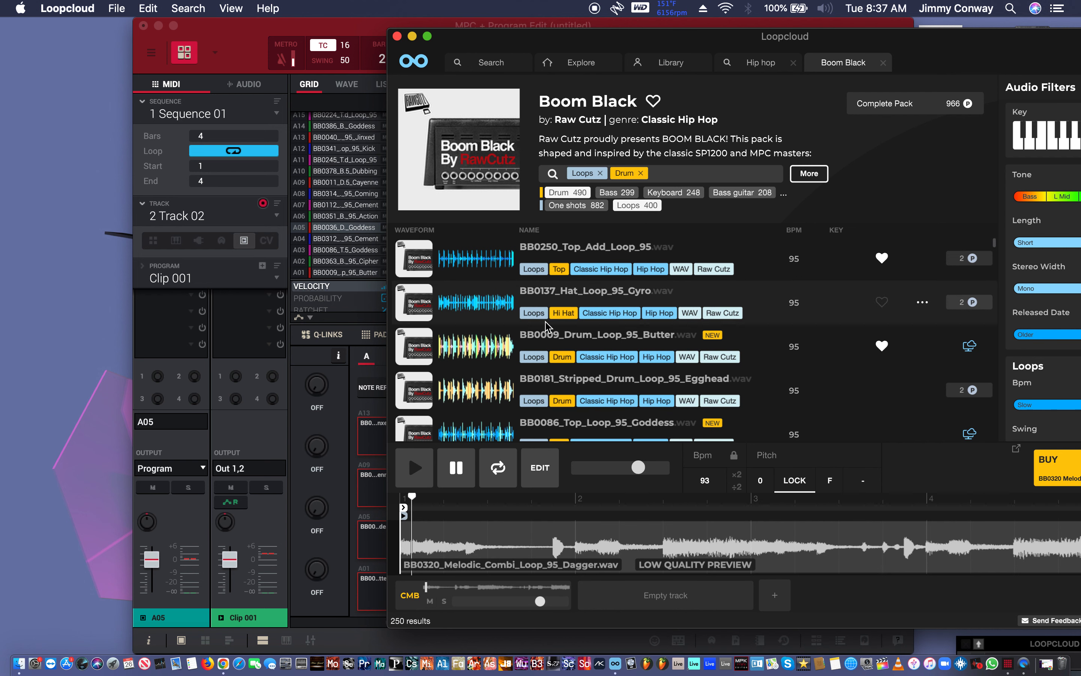
pyautogui.click(581, 352)
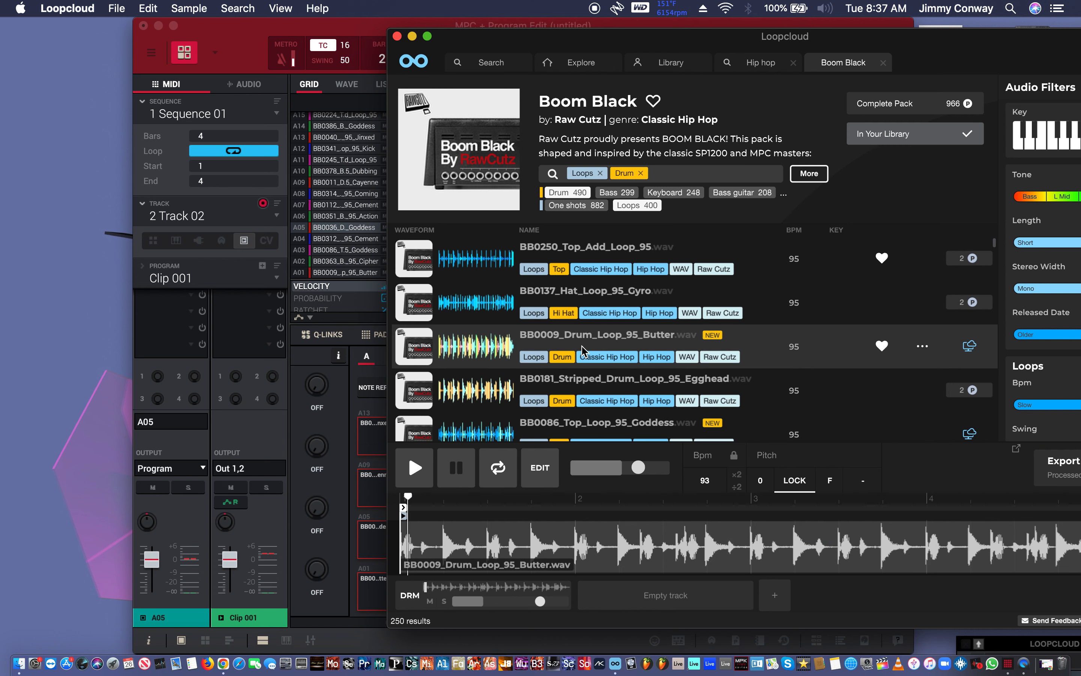
pyautogui.press('Down')
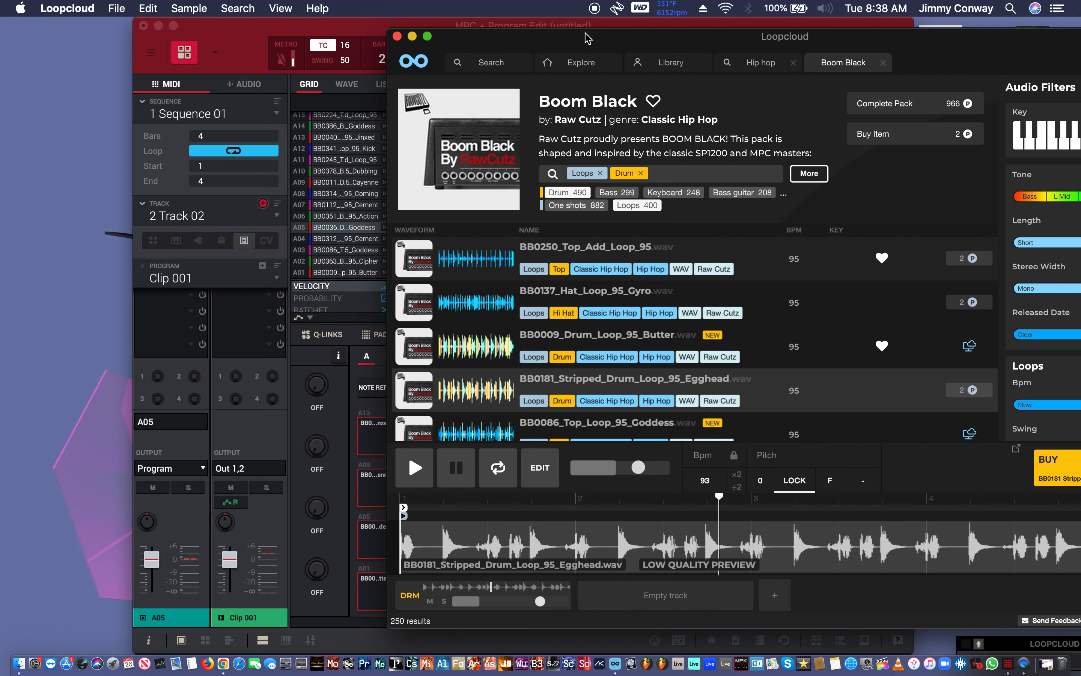
# - Buy BB0181_Stripped_Drum_Loop_95_Egghead, load it onto pad A05 in MPC and pause its preview
pyautogui.moveTo(580, 35); pyautogui.dragTo(622, 32)
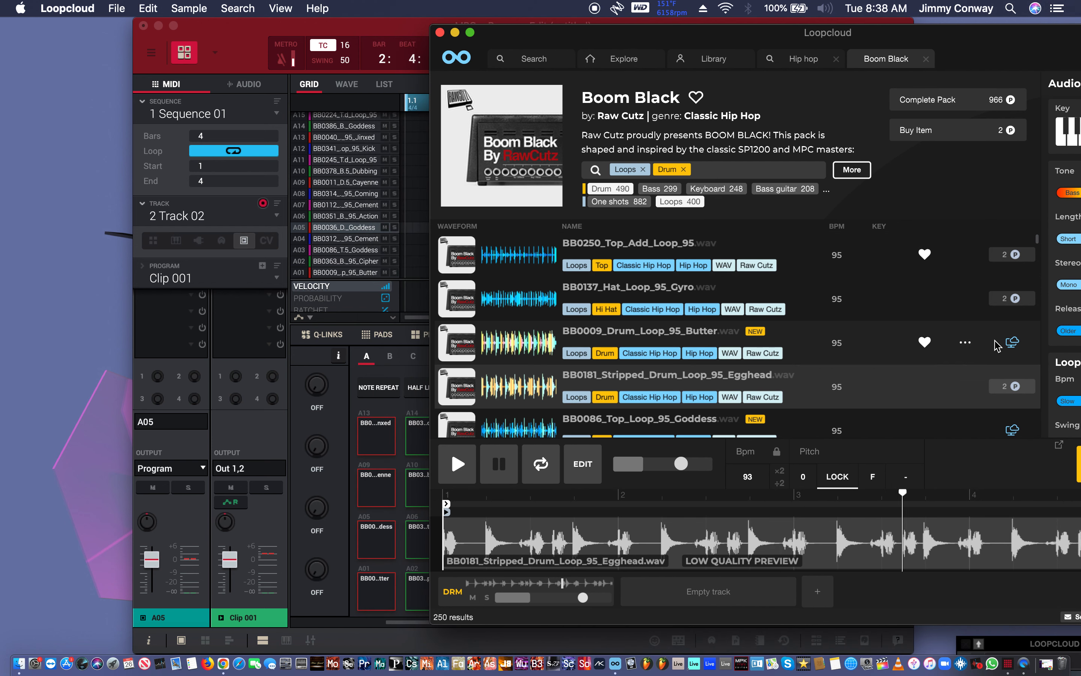
pyautogui.click(1012, 387)
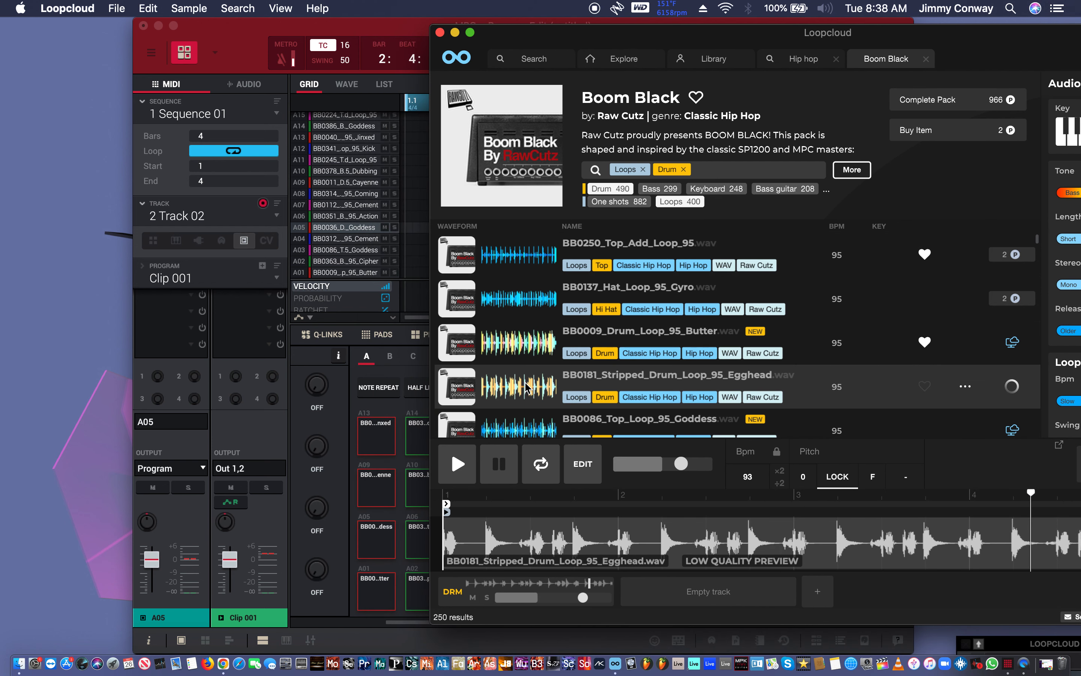
pyautogui.moveTo(507, 393); pyautogui.dragTo(375, 548)
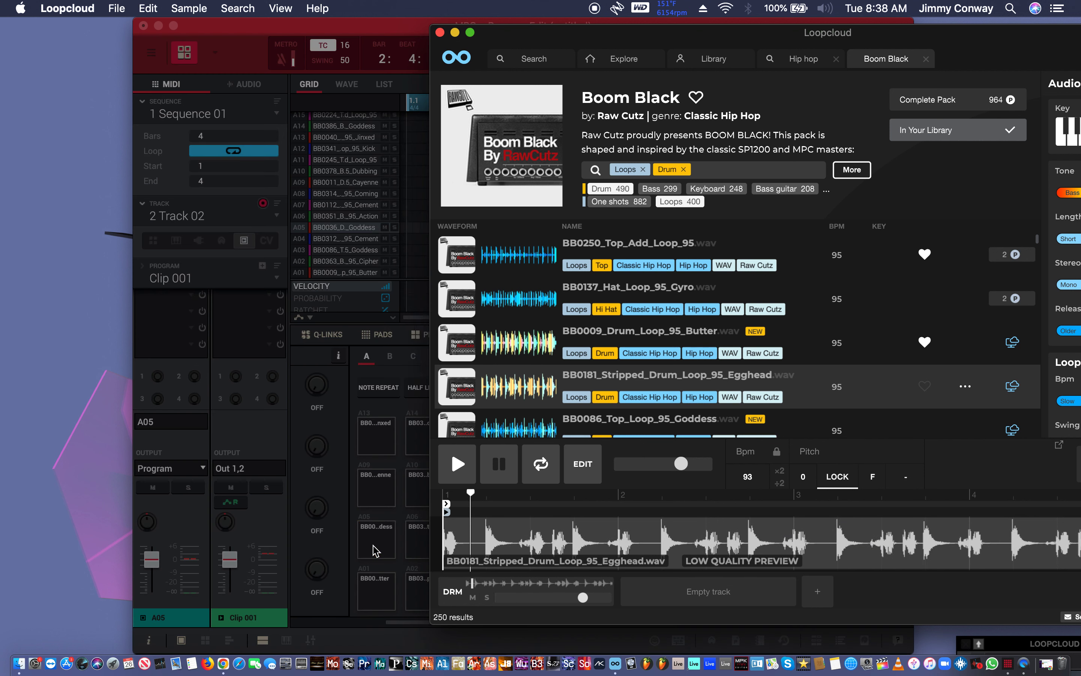
pyautogui.click(499, 464)
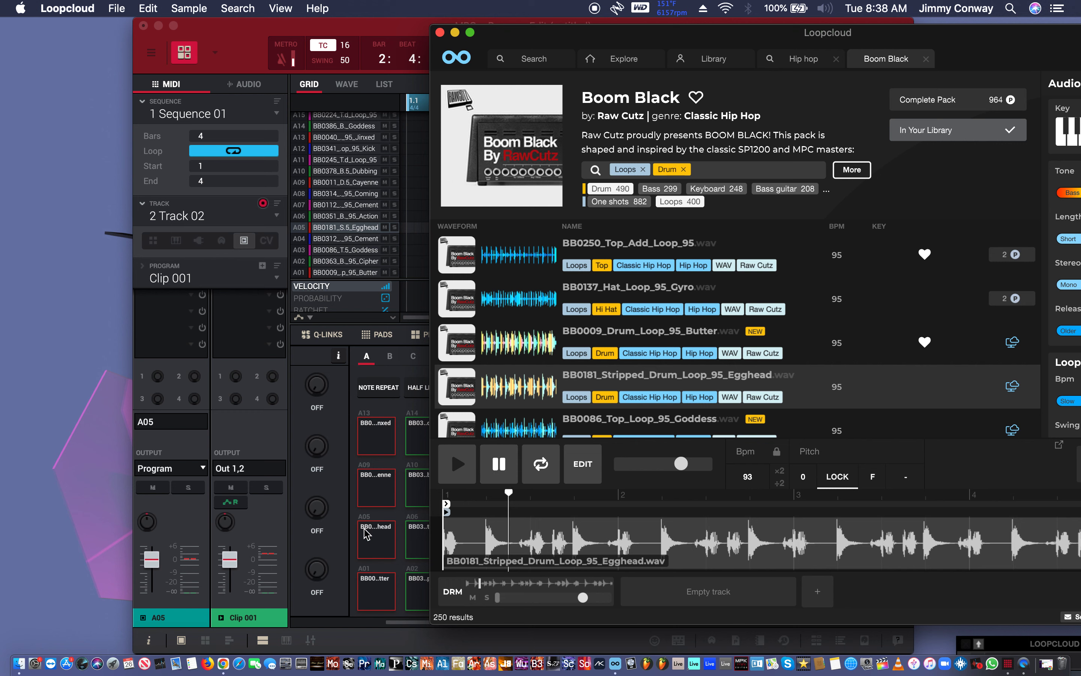
# - Trigger the Egghead loop on pad A05, bring its BPM to 94.88 by doubling and halving, and restart playback
pyautogui.click(366, 532)
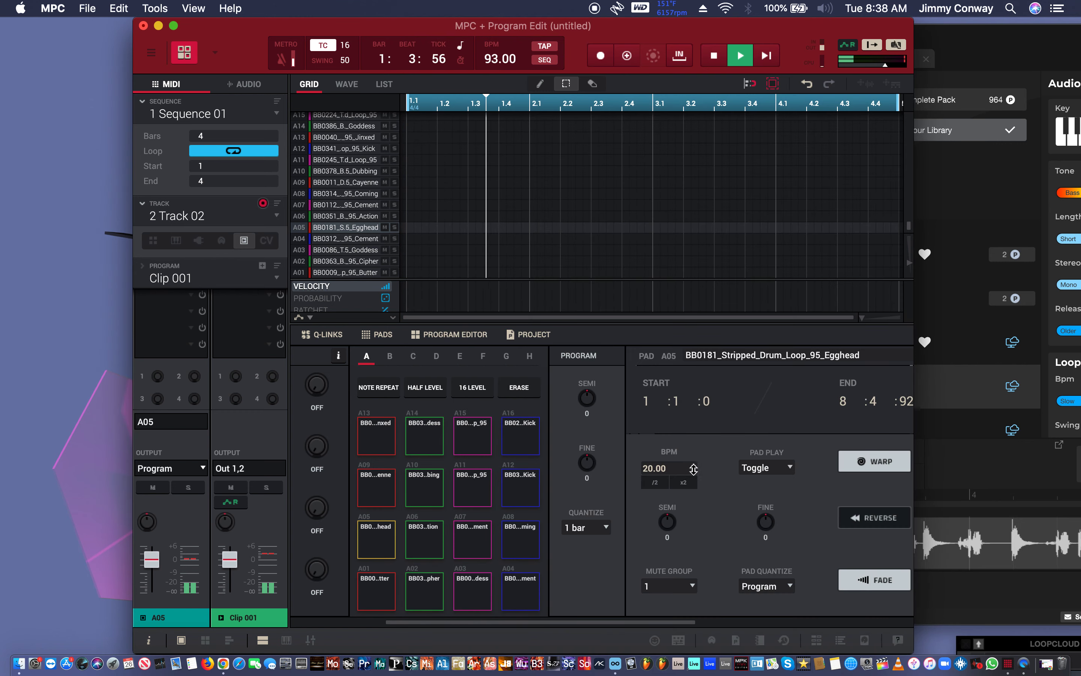
pyautogui.click(684, 485)
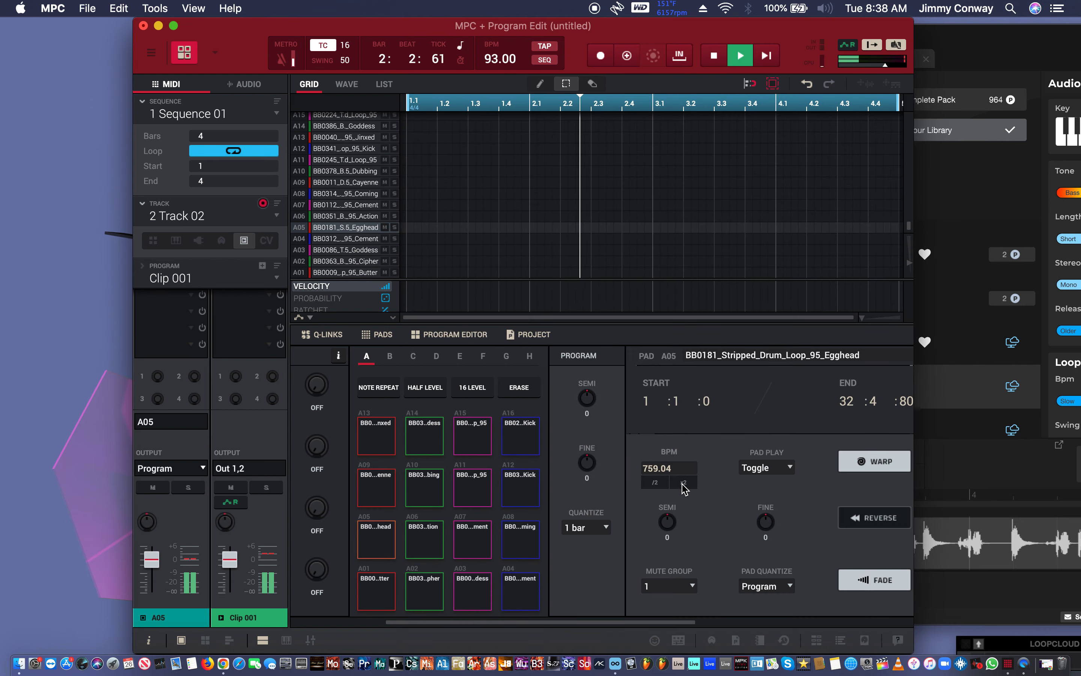
pyautogui.click(655, 483)
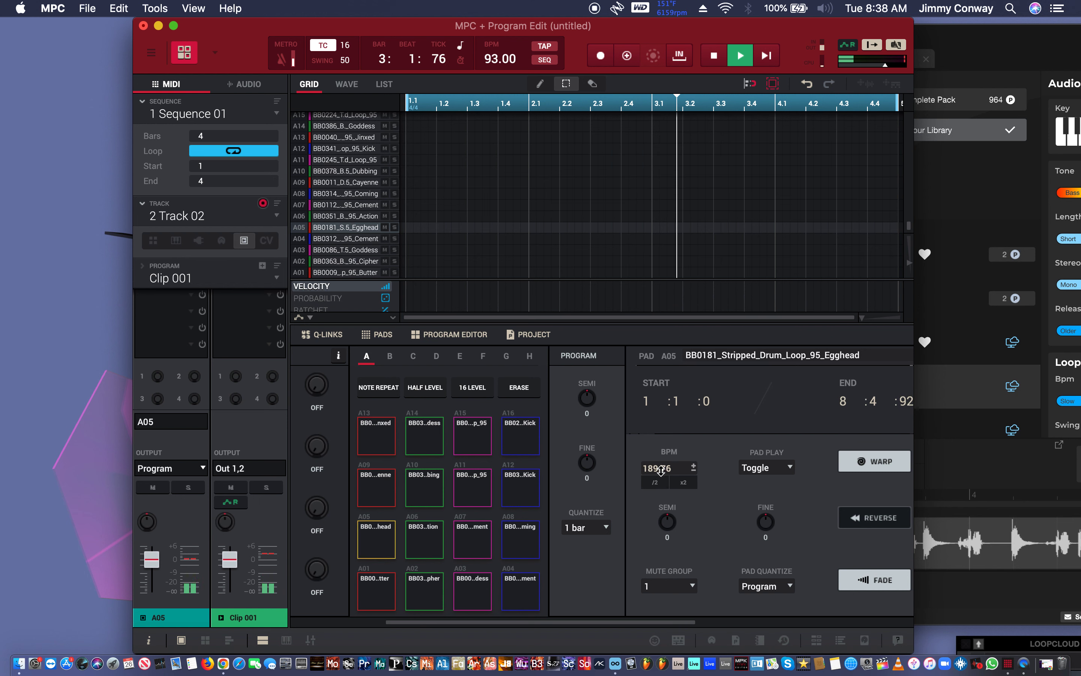
pyautogui.click(656, 482)
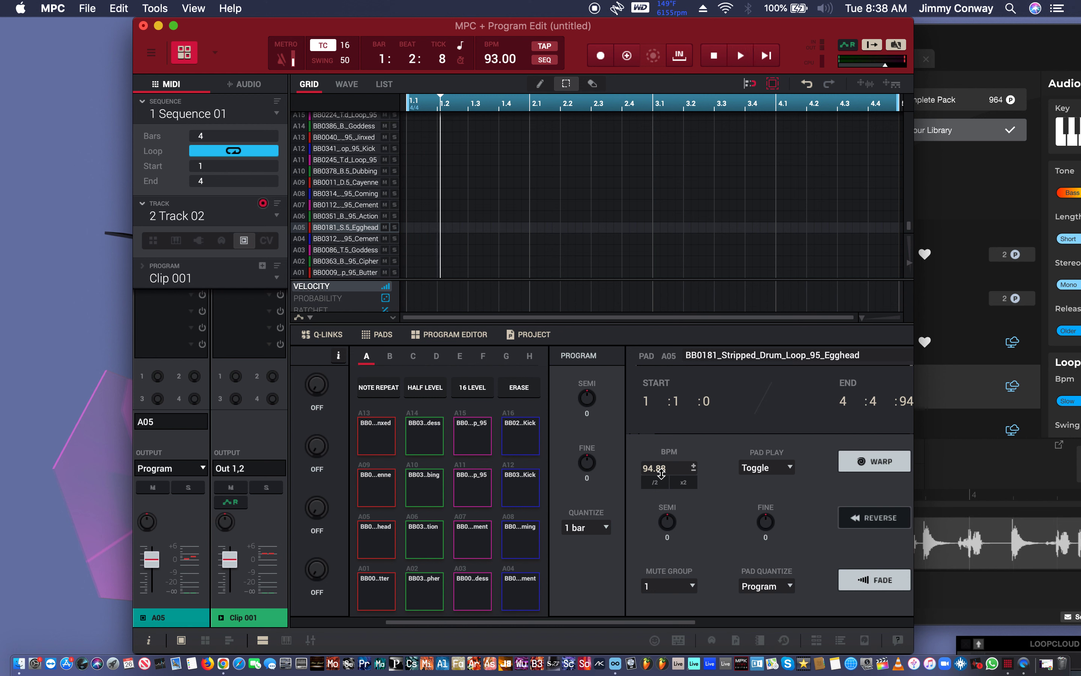
pyautogui.press('space')
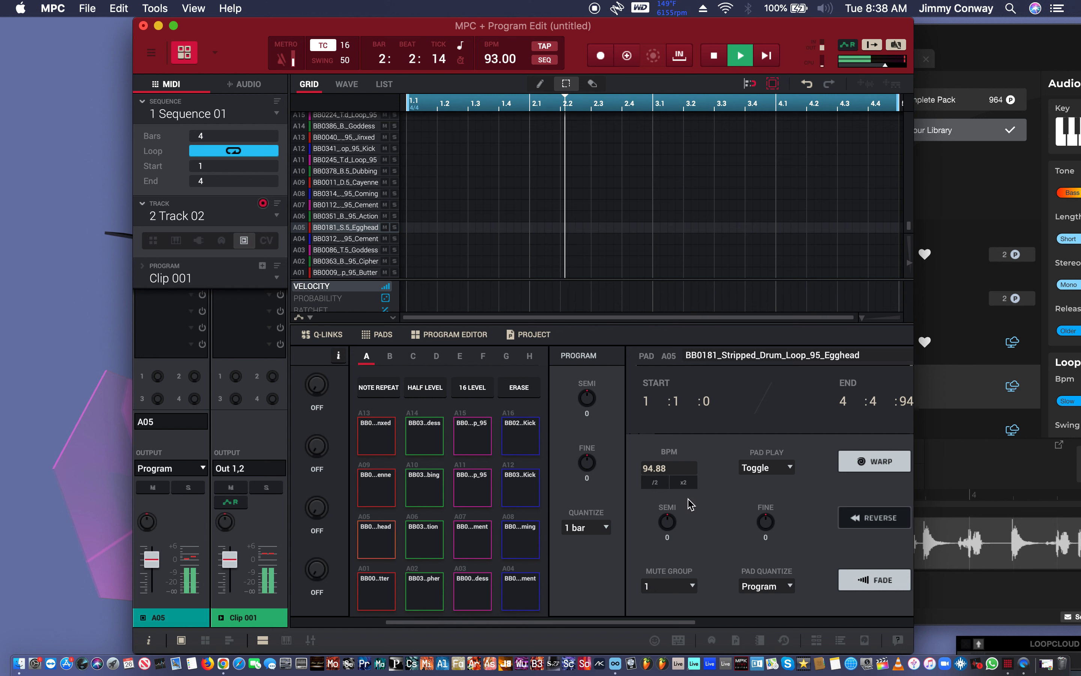
# - Trigger pads A07 and A15 over the drums and set pad A15's BPM to 95
pyautogui.press('d')
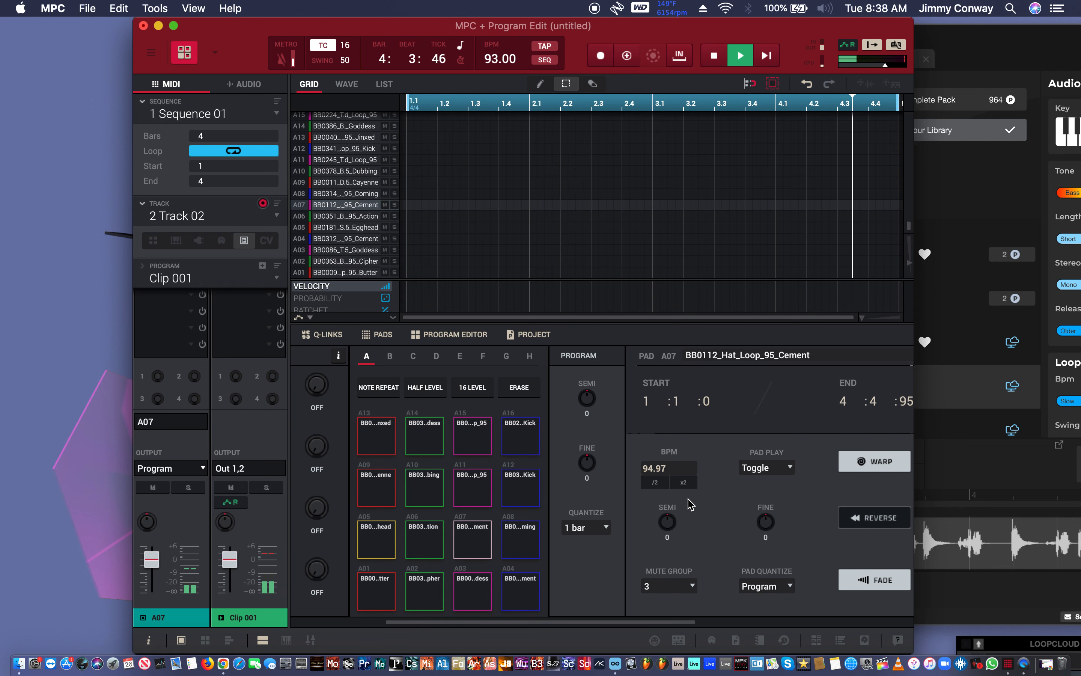
pyautogui.press('c')
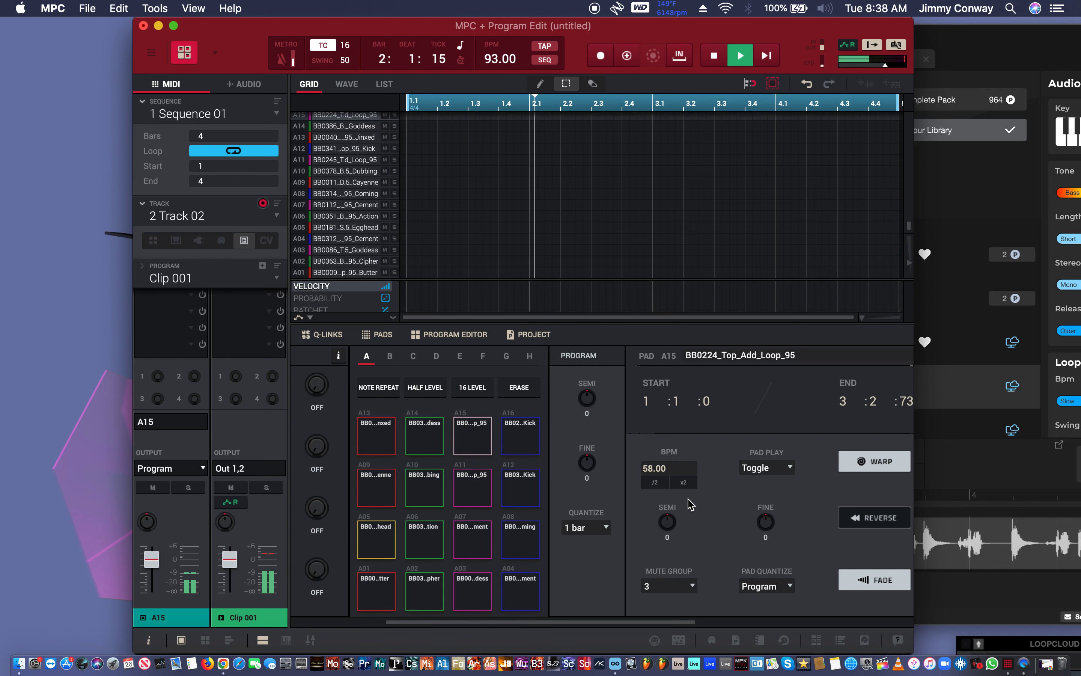
pyautogui.click(679, 483)
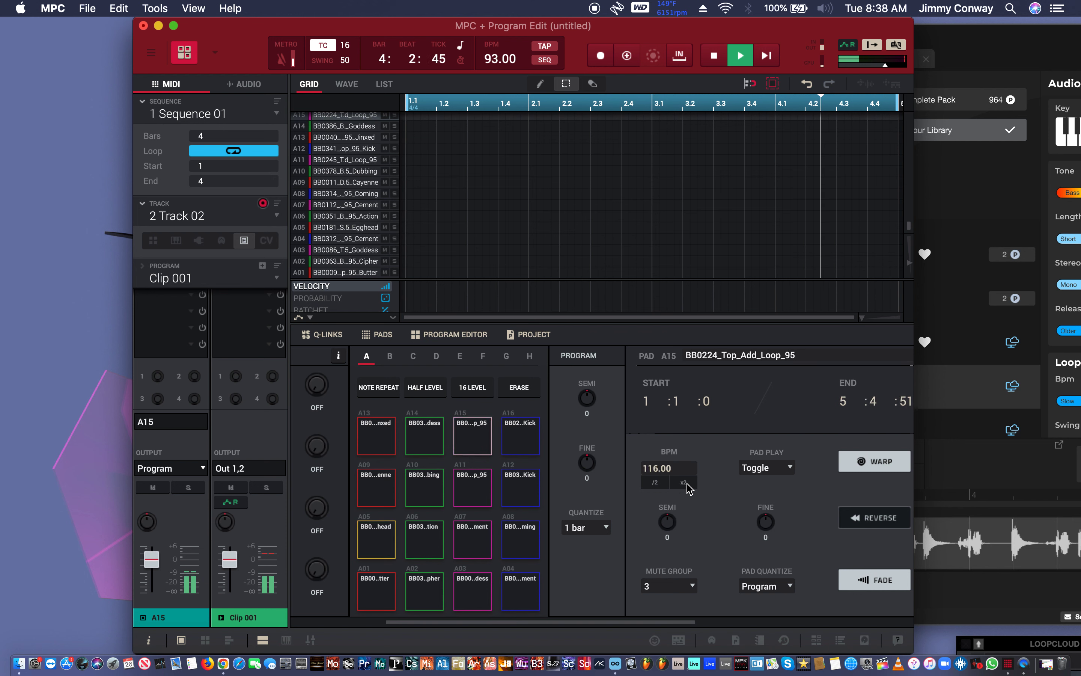
pyautogui.doubleClick(658, 470)
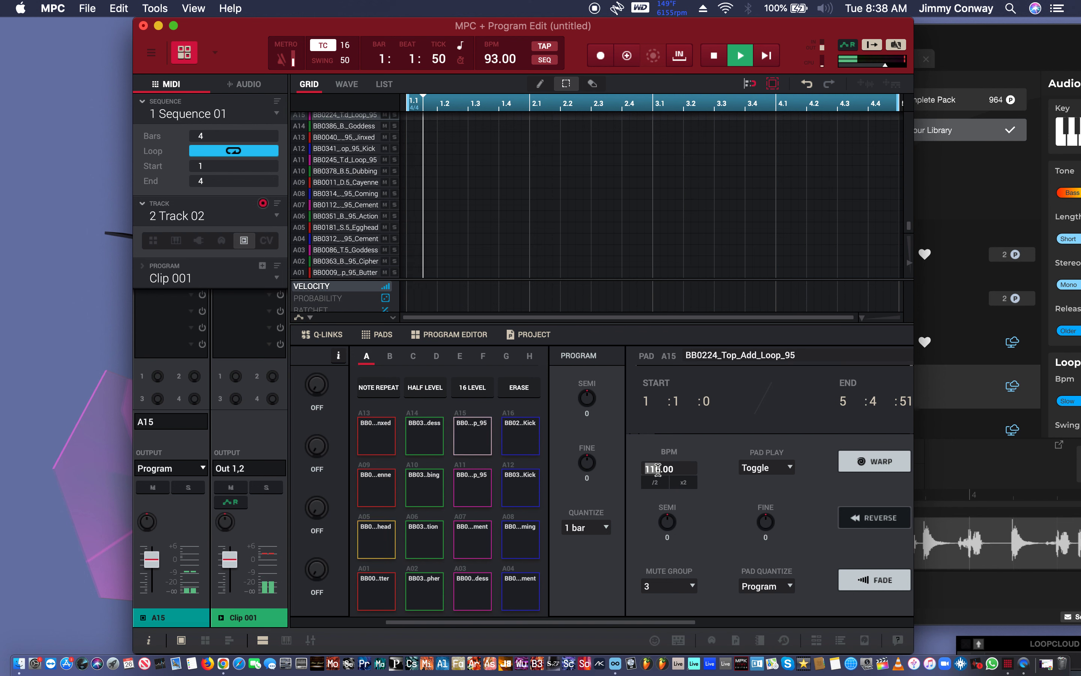
pyautogui.write('95')
pyautogui.press('Return')
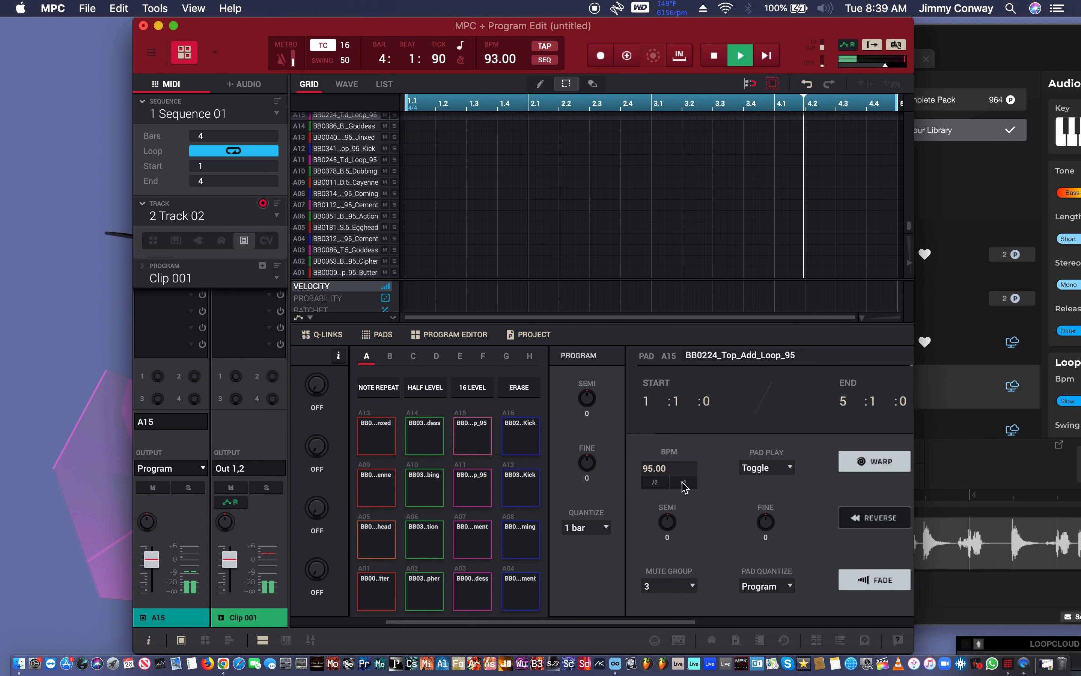
# - Restart playback and combine the loops on pads A11, A01, A12, A09, A07 and A14 live
pyautogui.press('space')
pyautogui.press('space')
pyautogui.press('e')
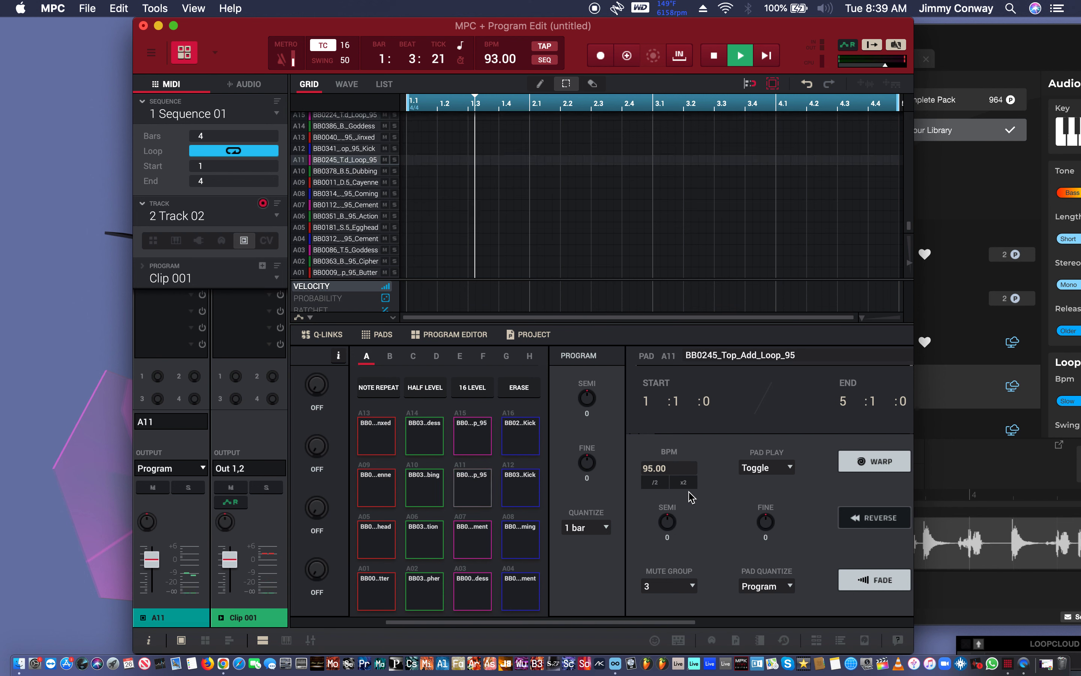
pyautogui.press('z')
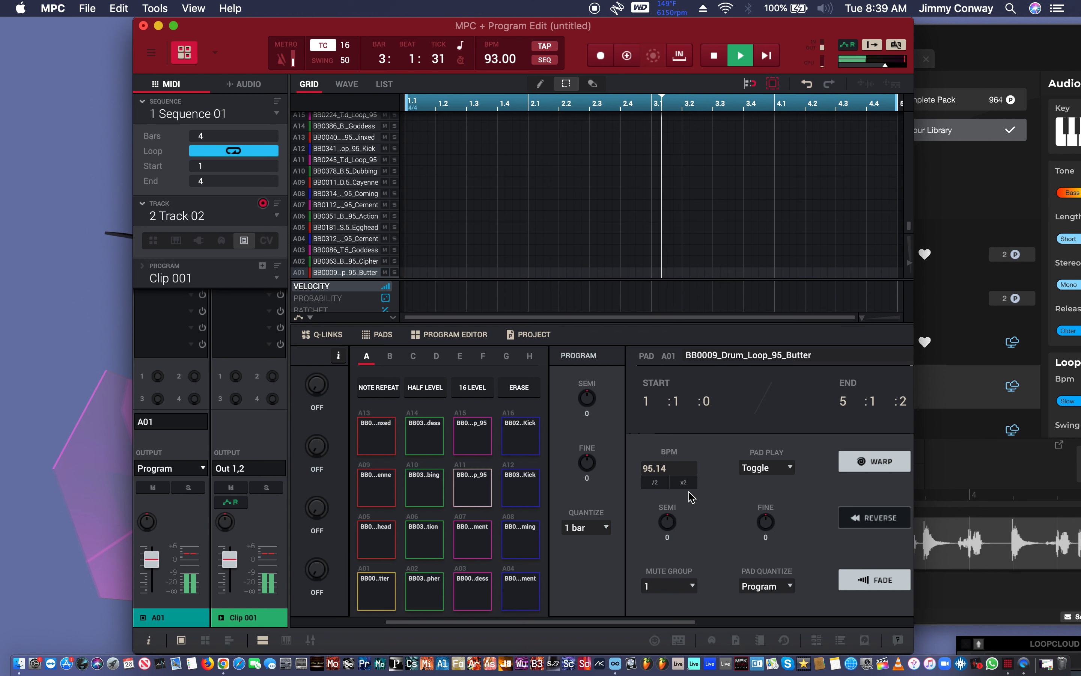
pyautogui.press('r')
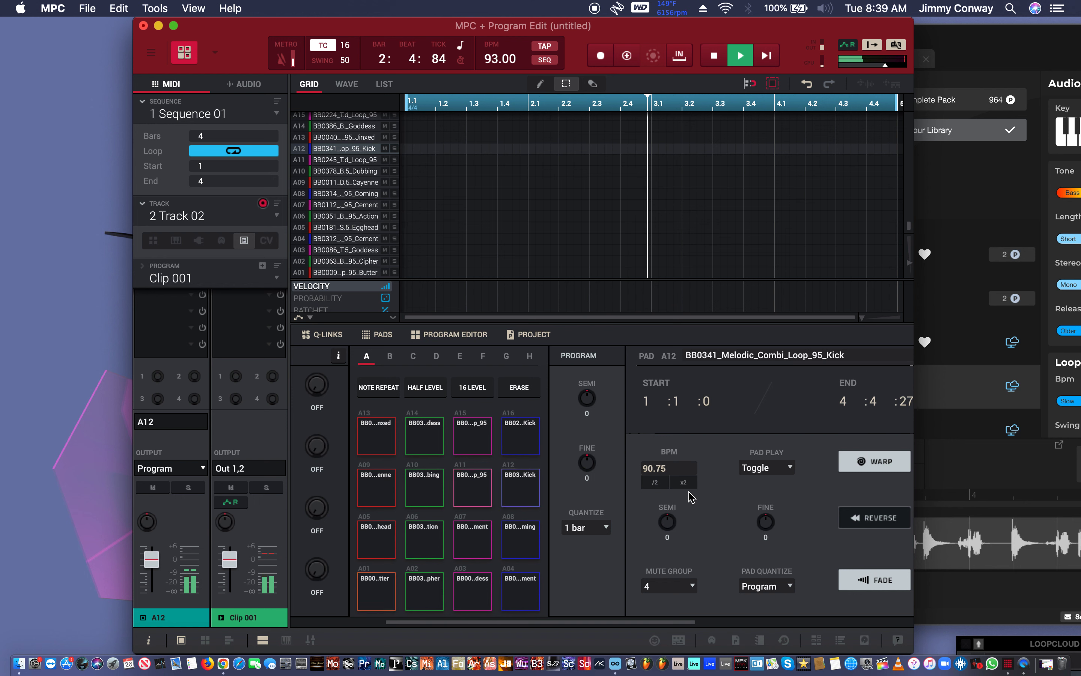
pyautogui.press('q')
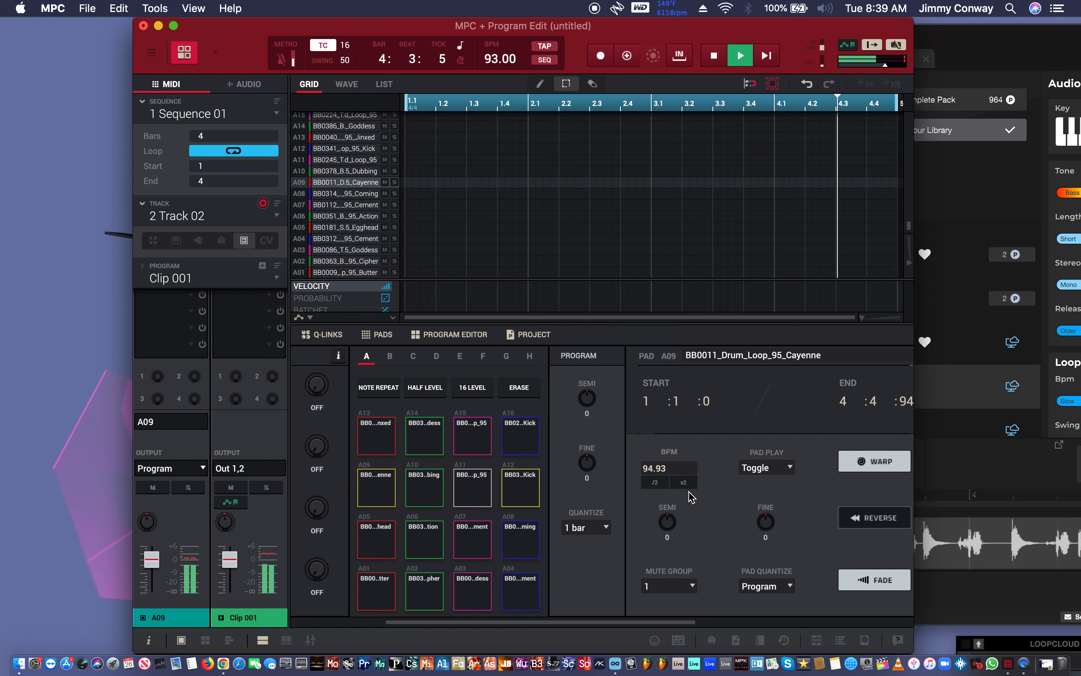
pyautogui.press('d')
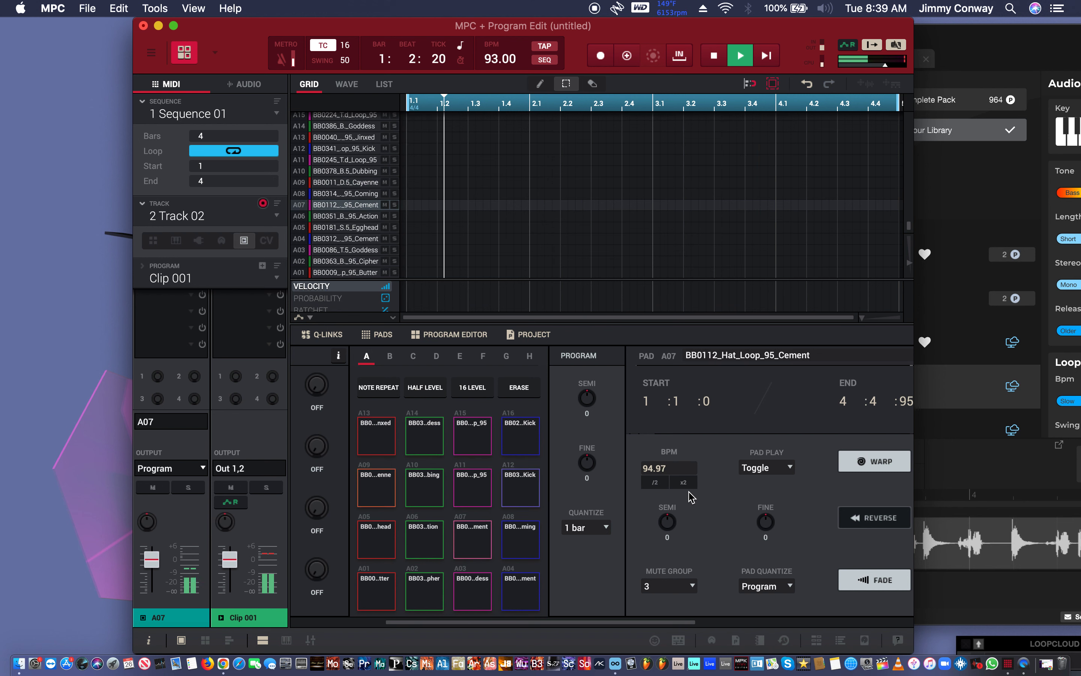
pyautogui.press('f')
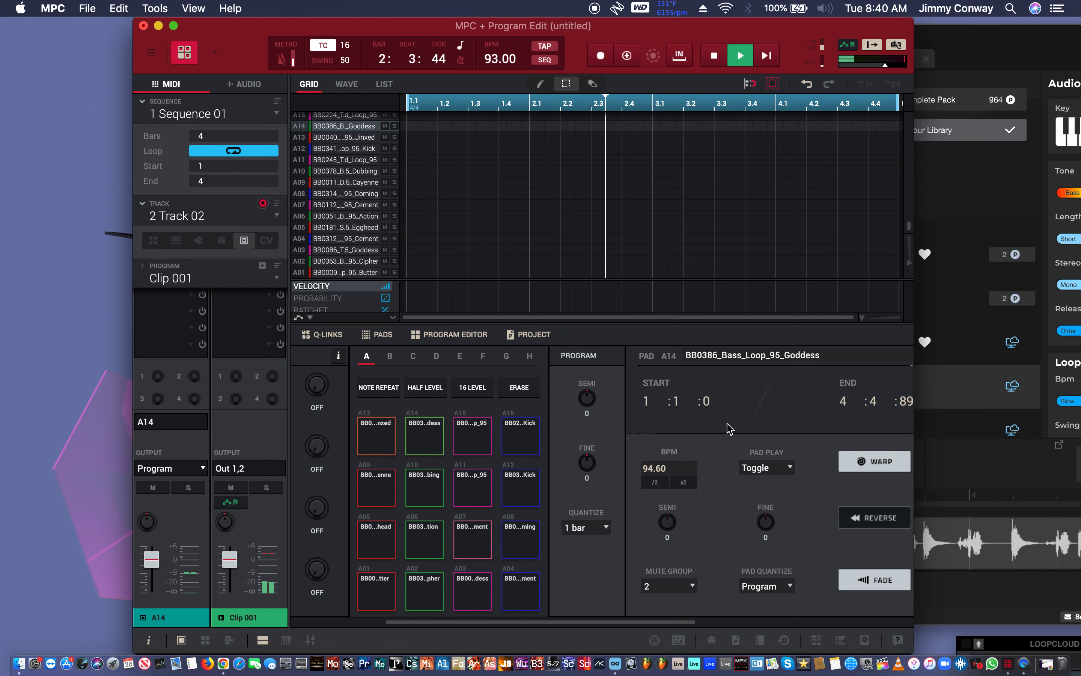
# - Move the MPC window aside and arrange the Loopcloud window beside it, leaving the MPC pads visible
pyautogui.moveTo(566, 19); pyautogui.dragTo(436, 18)
pyautogui.moveTo(849, 32); pyautogui.dragTo(850, 11)
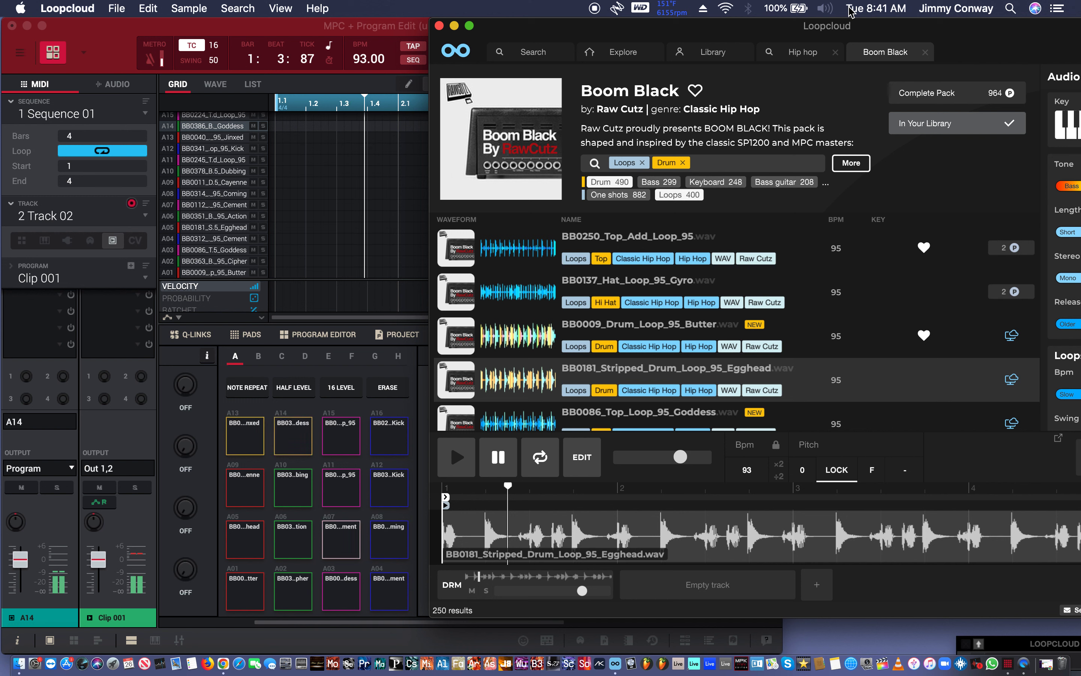